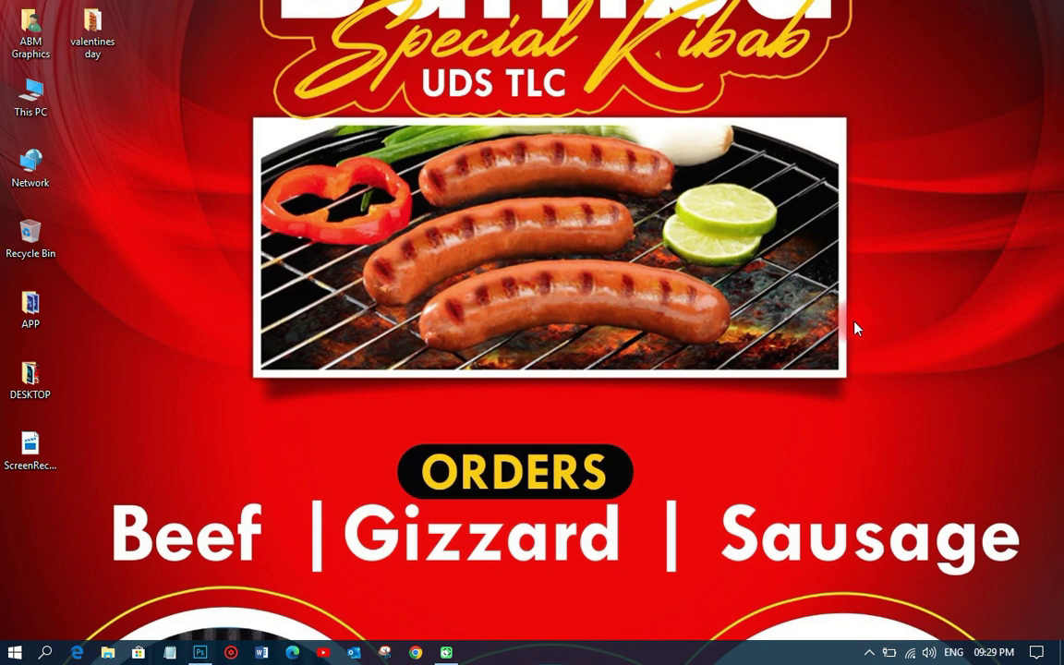
pyautogui.rightClick(441, 334)
pyautogui.click(490, 377)
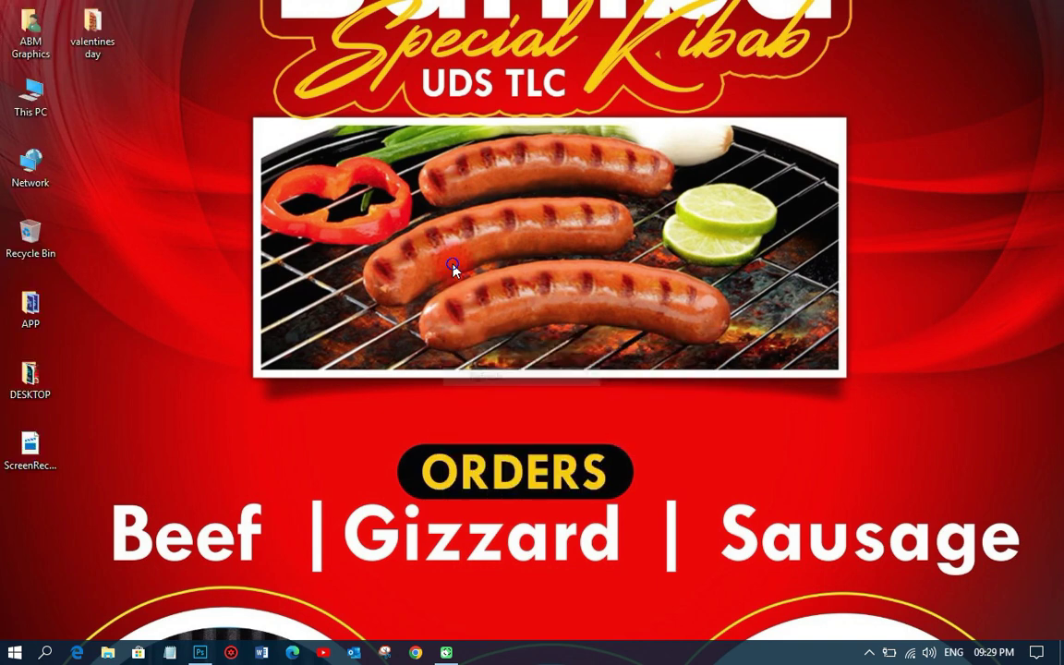
pyautogui.rightClick(452, 268)
pyautogui.click(496, 315)
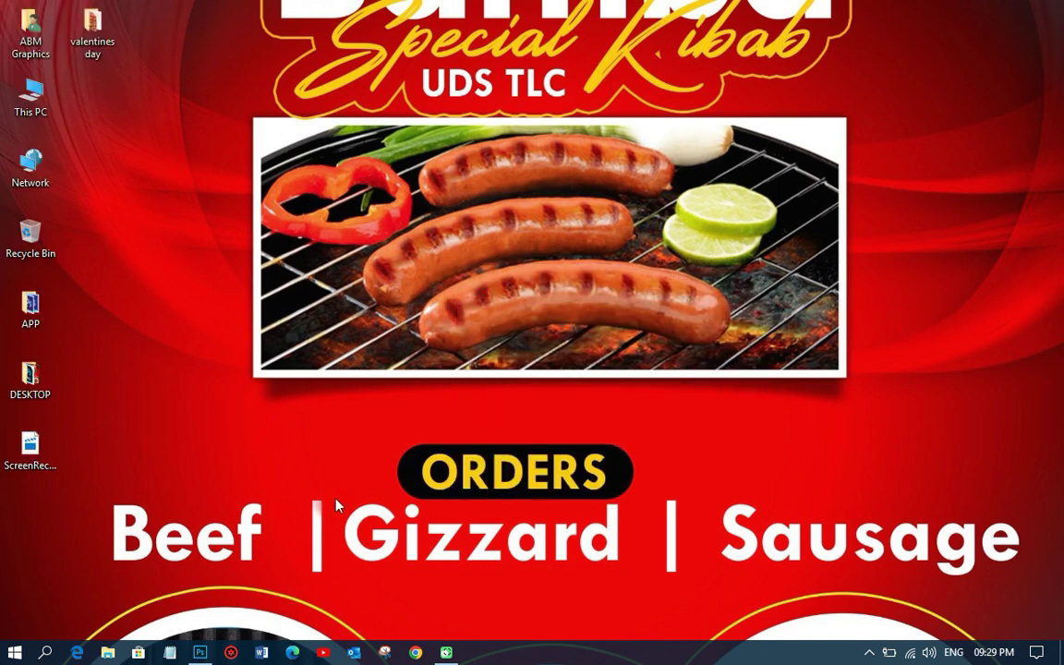
# Switch to Photoshop and set up a new document from the A4 print preset
pyautogui.click(199, 653)
pyautogui.press('space')
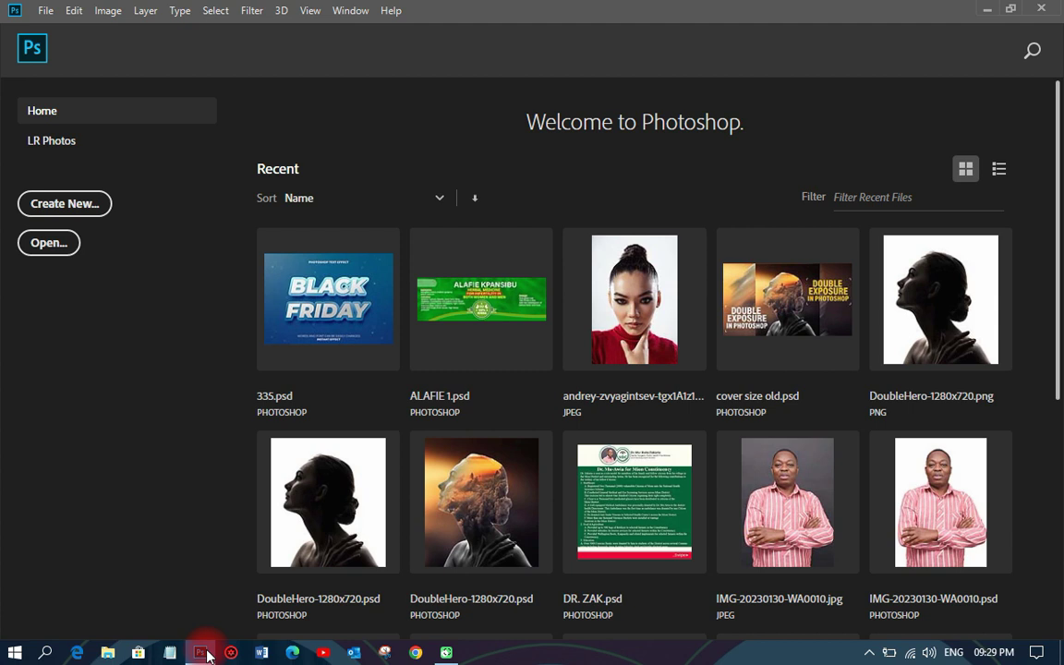
pyautogui.click(63, 209)
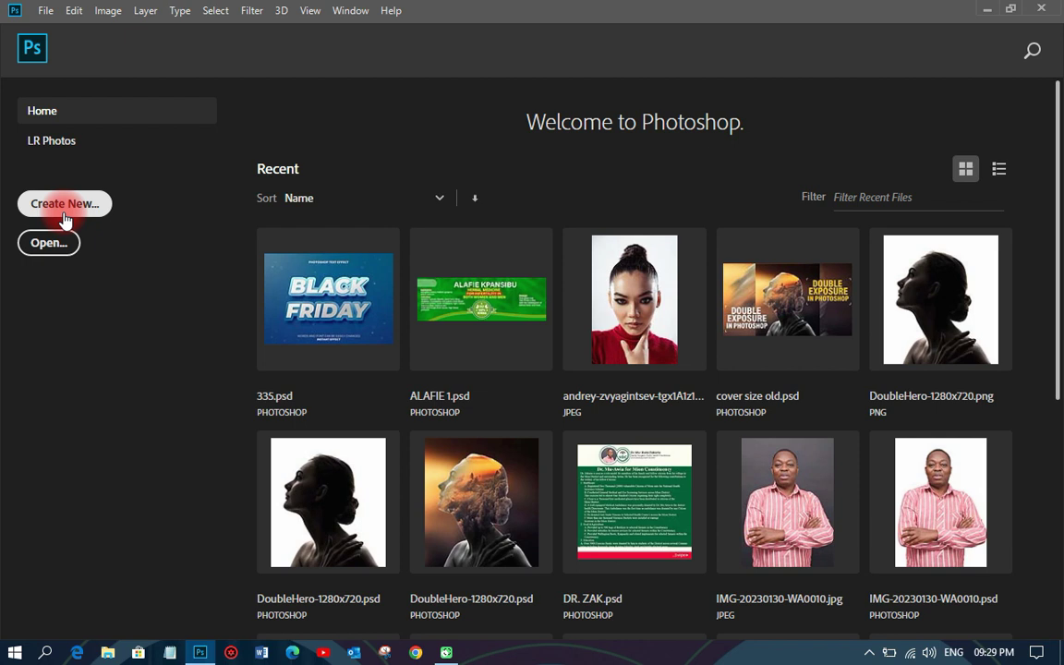
pyautogui.click(64, 212)
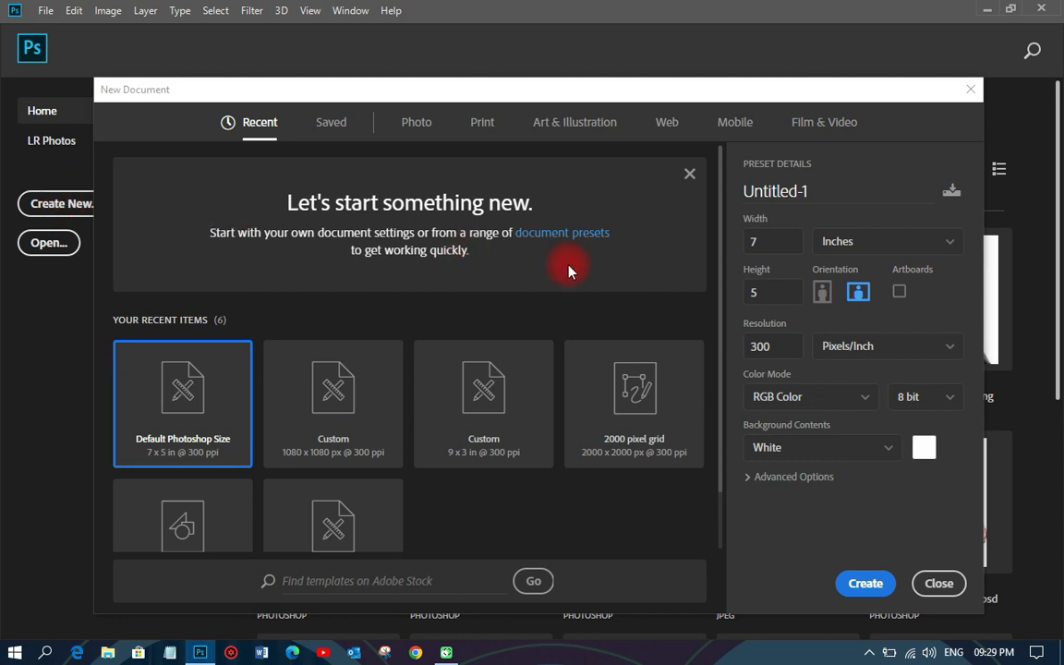
pyautogui.click(483, 124)
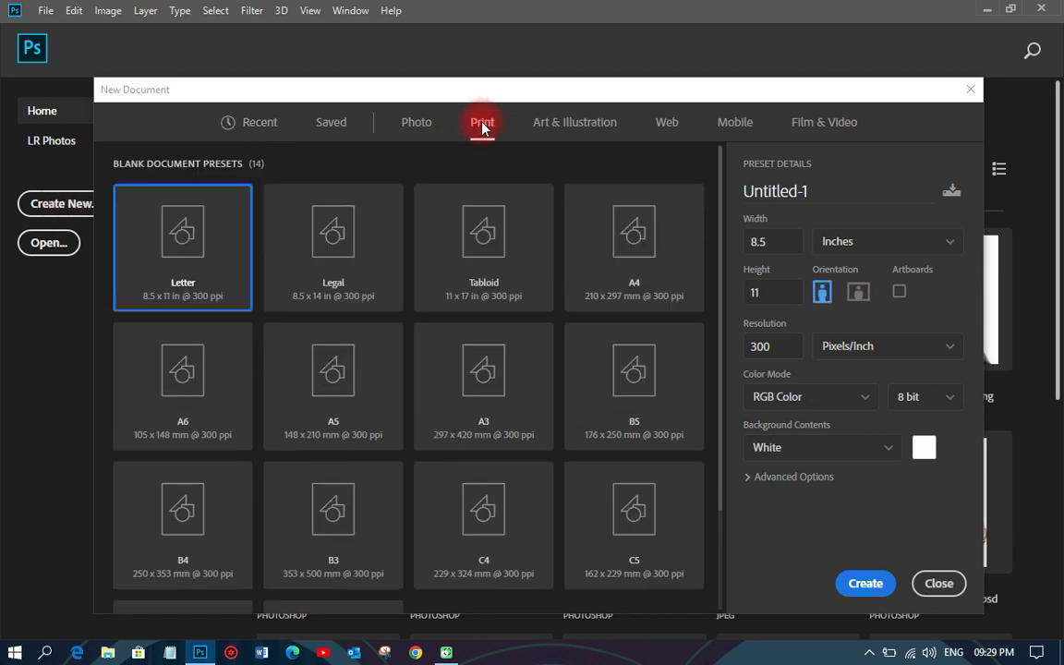
pyautogui.click(637, 237)
pyautogui.moveTo(817, 201); pyautogui.dragTo(738, 200)
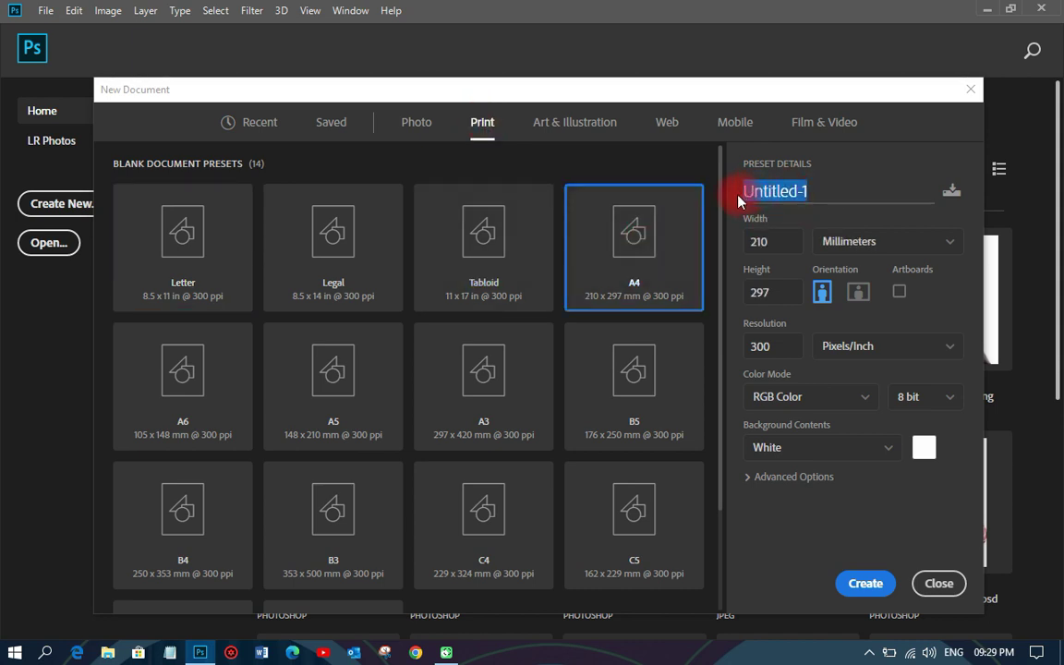
pyautogui.write('va')
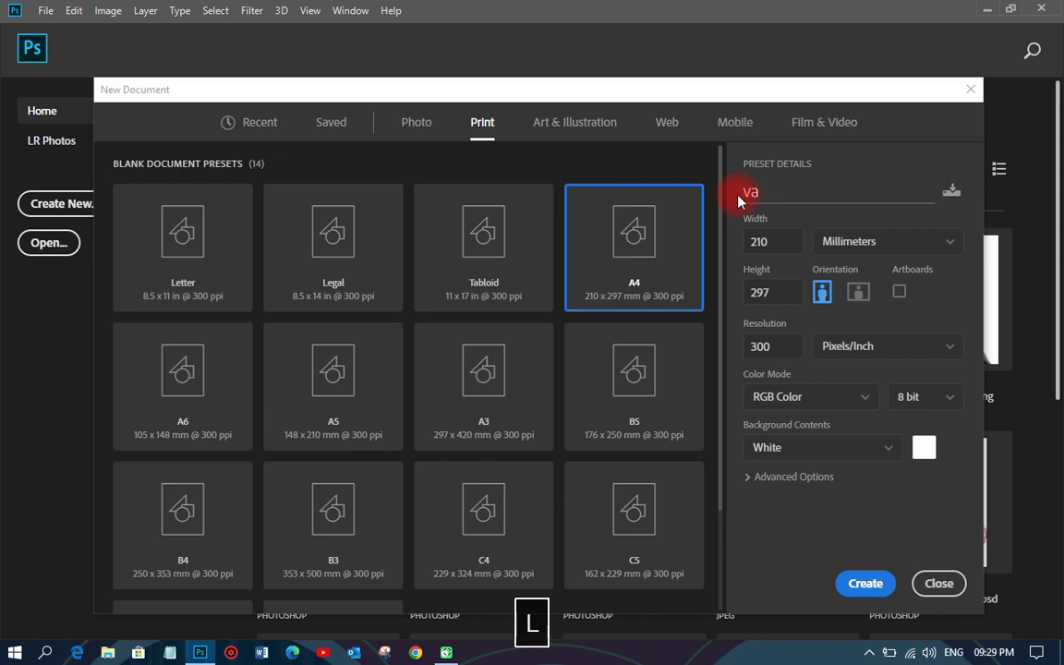
pyautogui.write('lentine ')
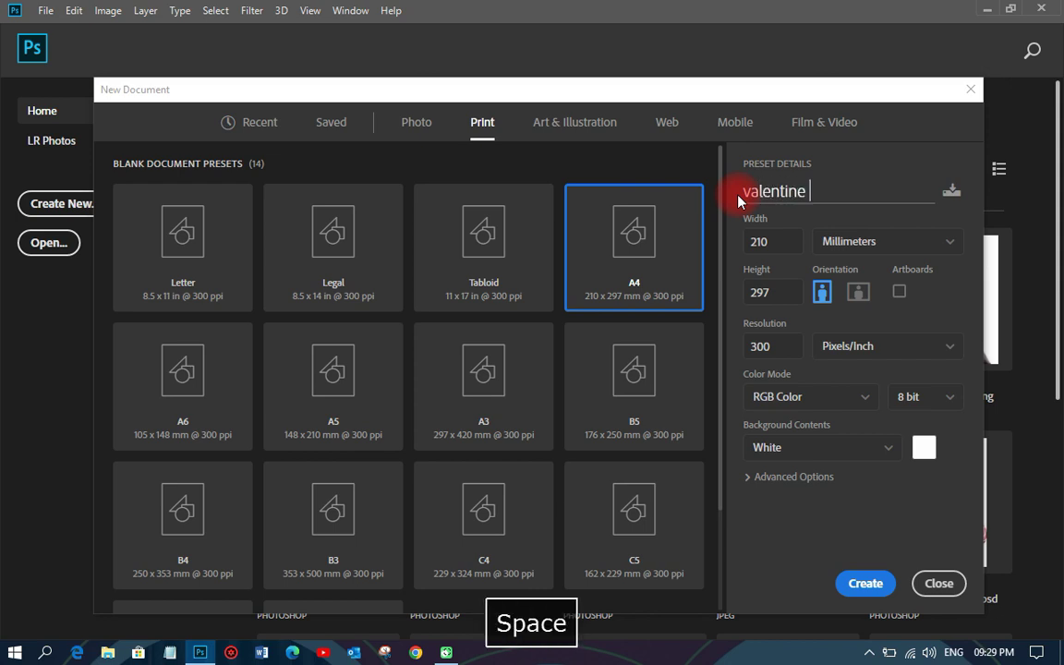
pyautogui.write('day sale')
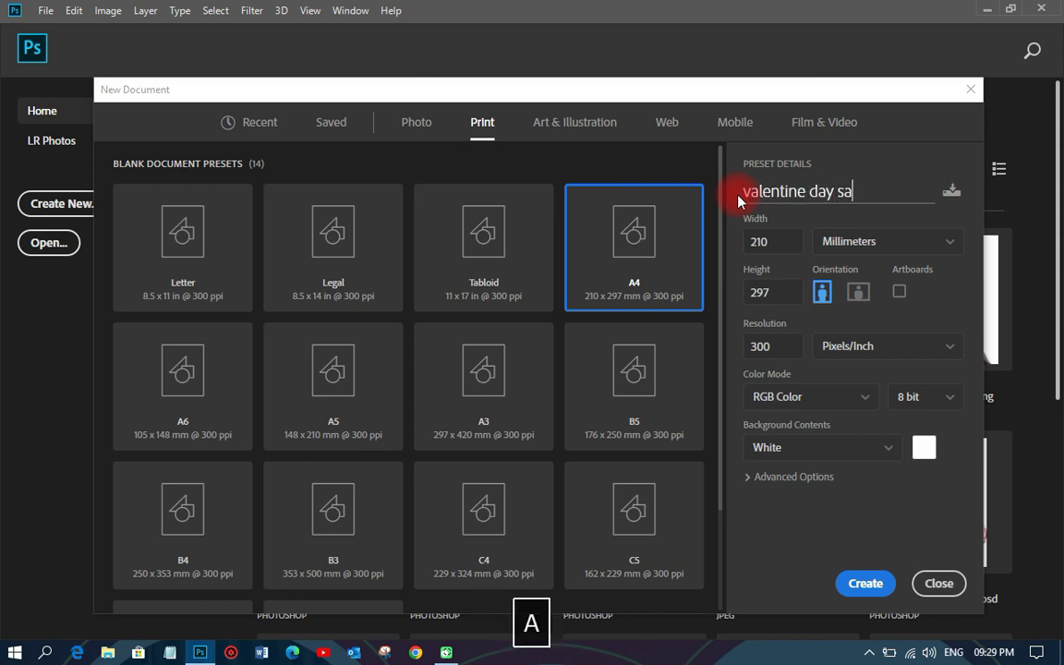
# Name the A4 document "Valentine day" and create it
pyautogui.doubleClick(807, 189)
pyautogui.write('\\')
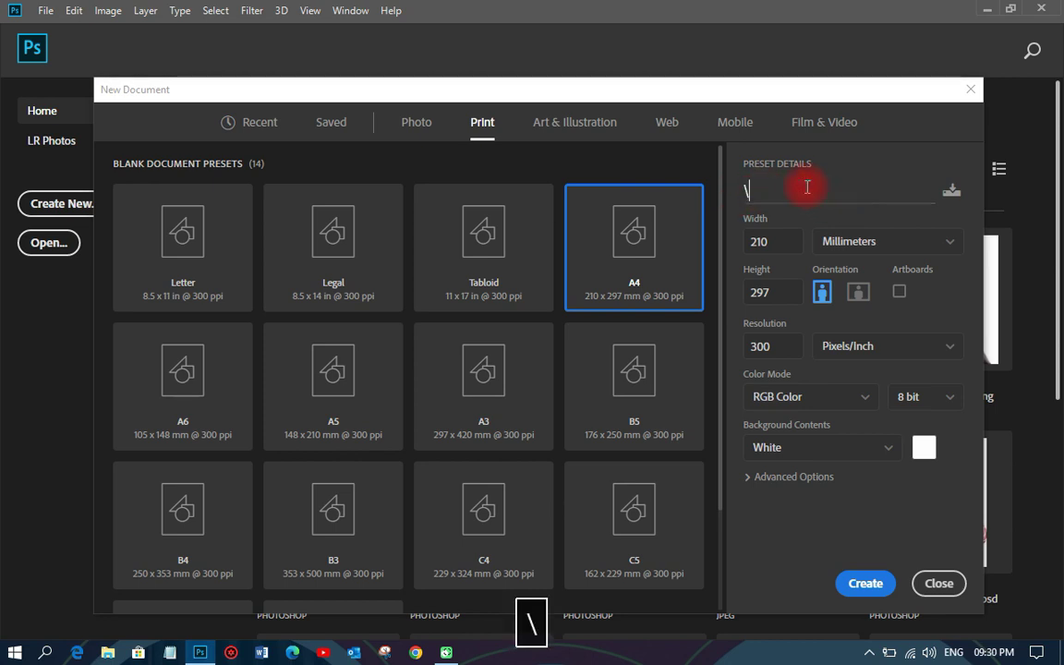
pyautogui.press('BackSpace')
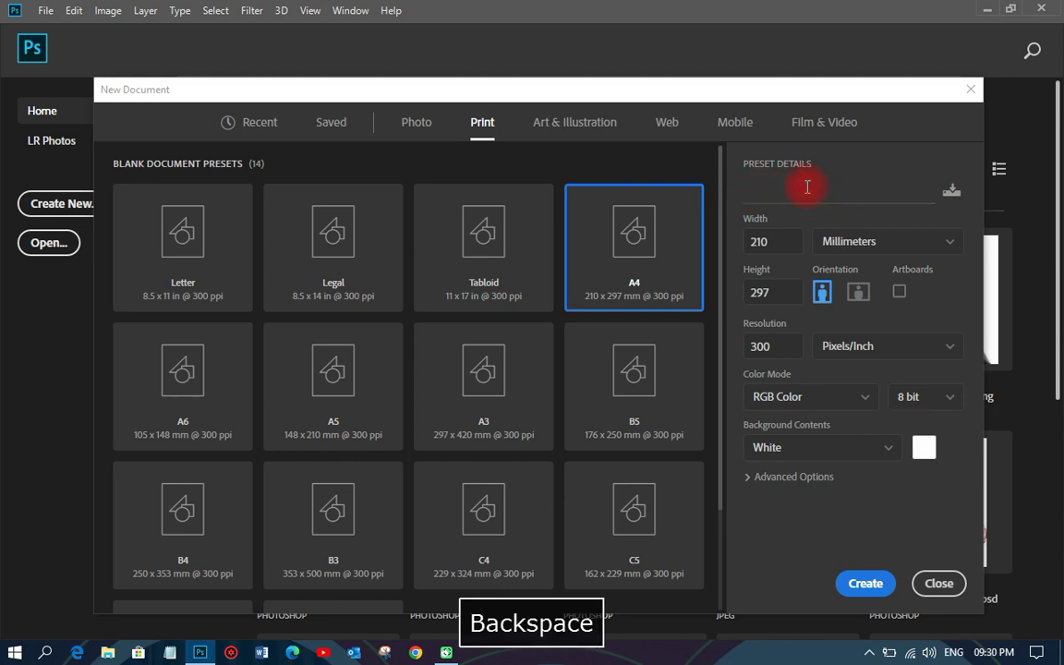
pyautogui.press('capslock')
pyautogui.write('V')
pyautogui.press('capslock')
pyautogui.write('al')
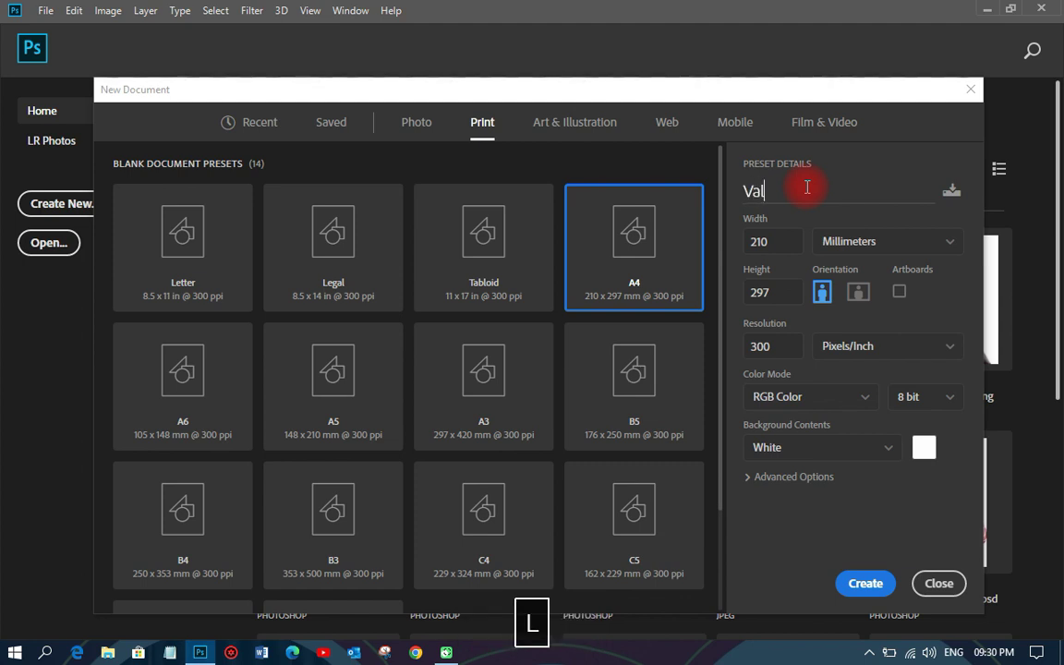
pyautogui.write('in')
pyautogui.press('BackSpace')
pyautogui.press('BackSpace')
pyautogui.write('e')
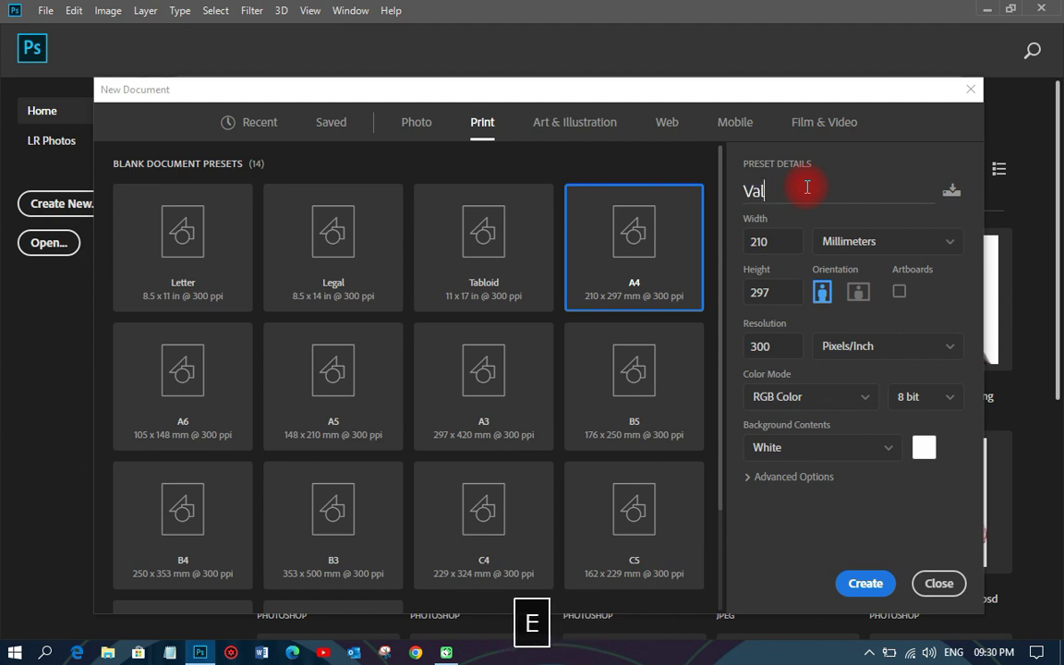
pyautogui.write('ntine')
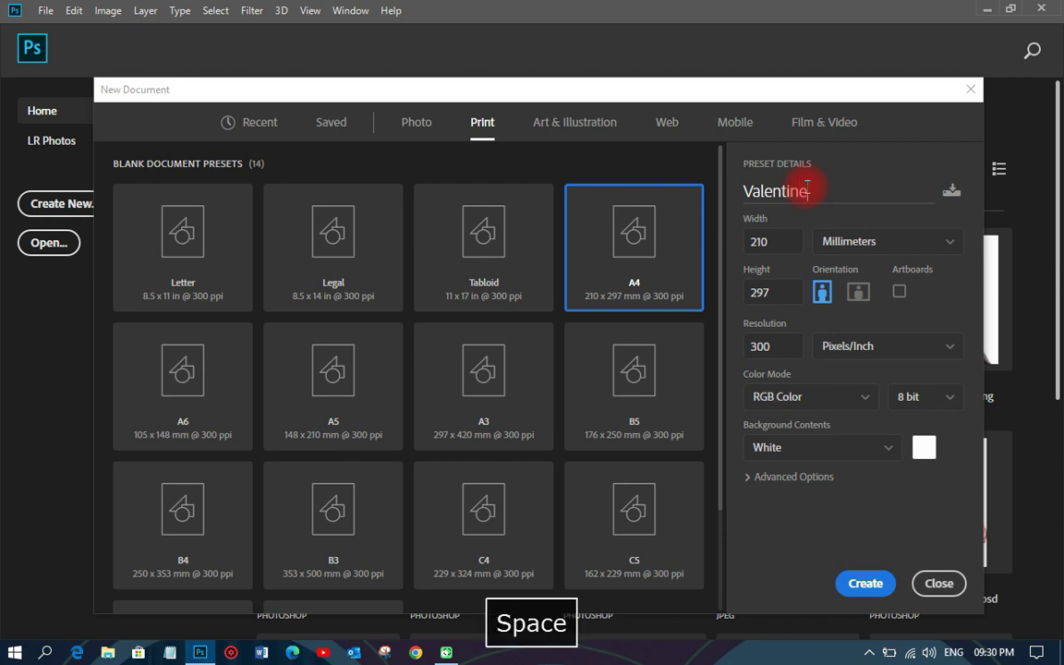
pyautogui.write(' day')
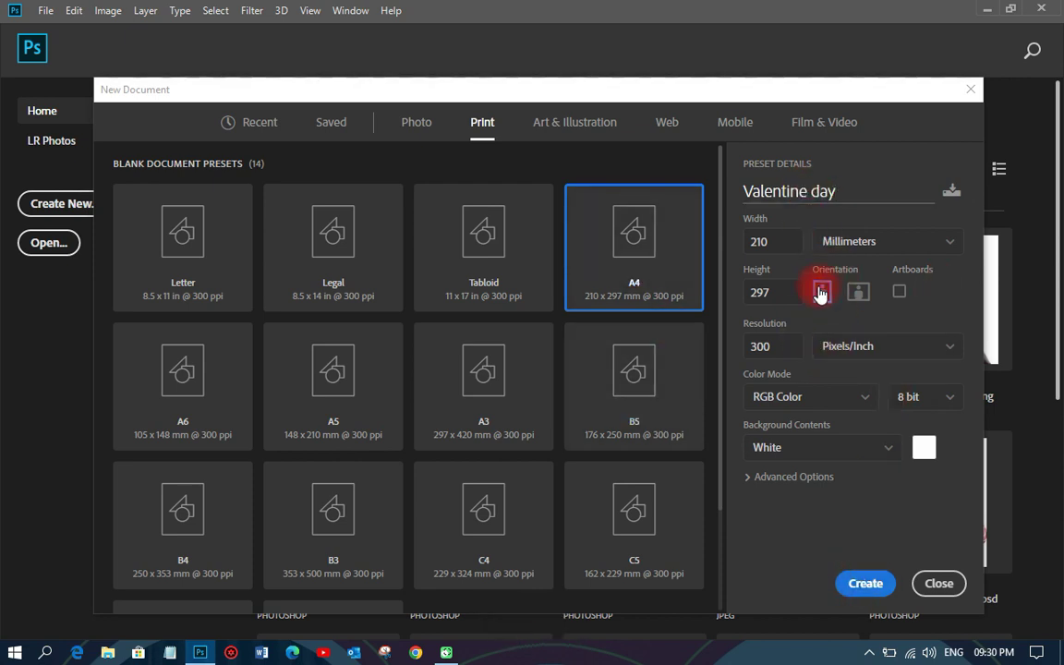
pyautogui.click(858, 581)
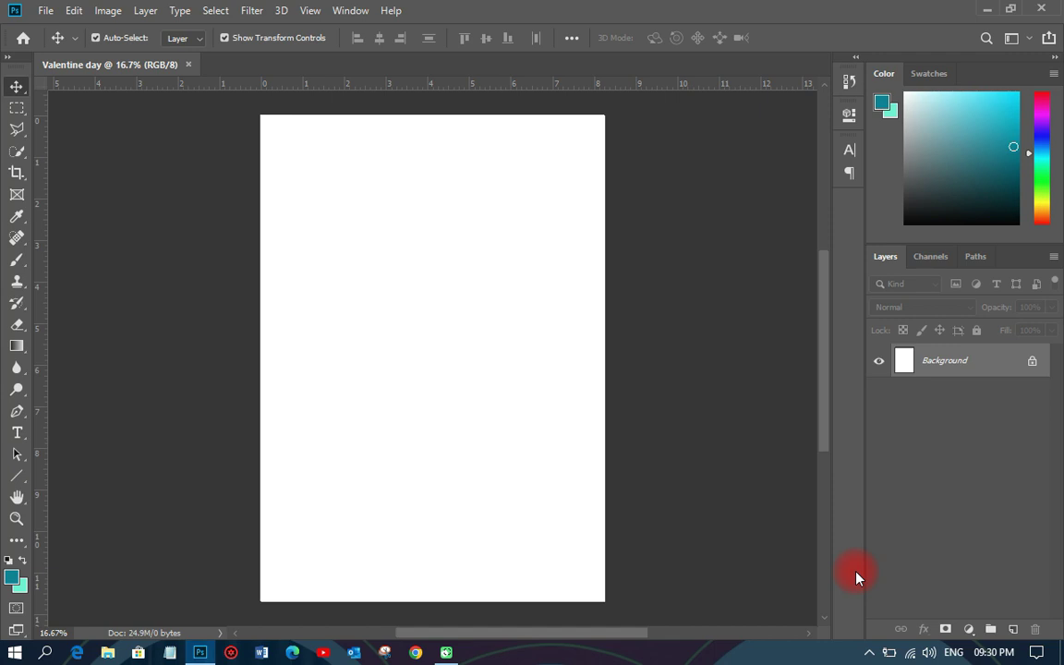
# Add a gradient fill layer over the background using the black-to-red preset at the end of the preset list
pyautogui.click(969, 629)
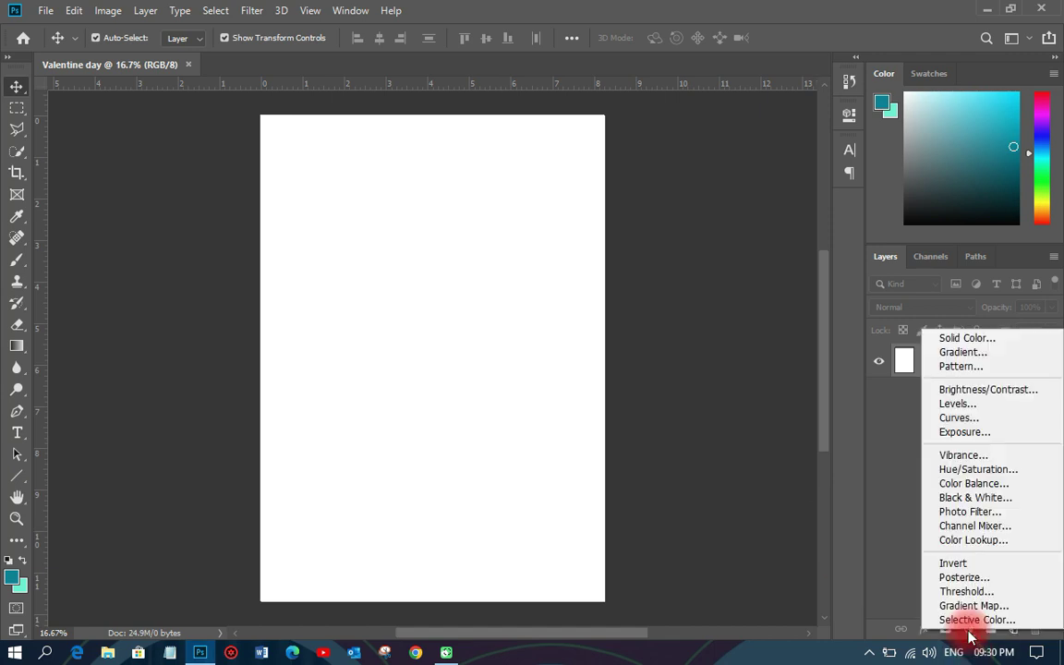
pyautogui.click(961, 352)
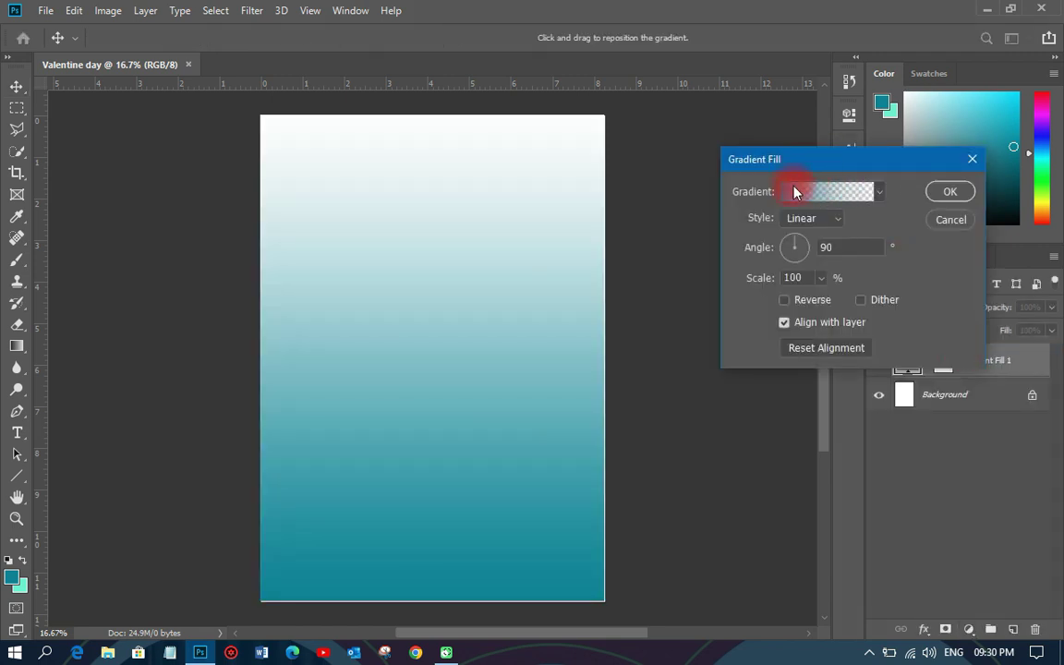
pyautogui.click(796, 191)
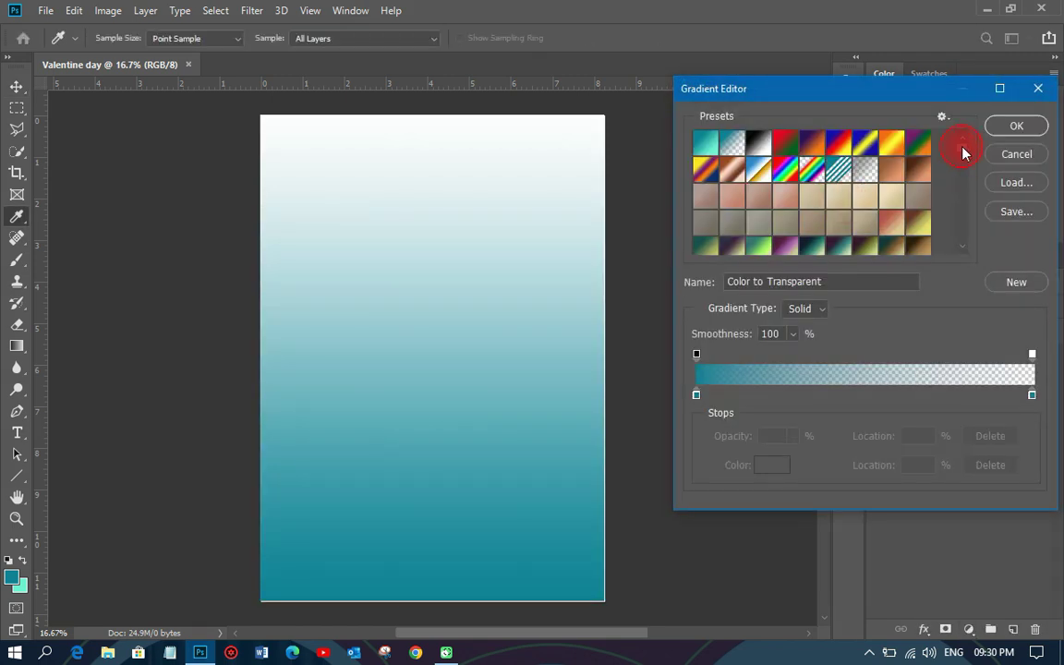
pyautogui.moveTo(963, 152); pyautogui.dragTo(957, 256)
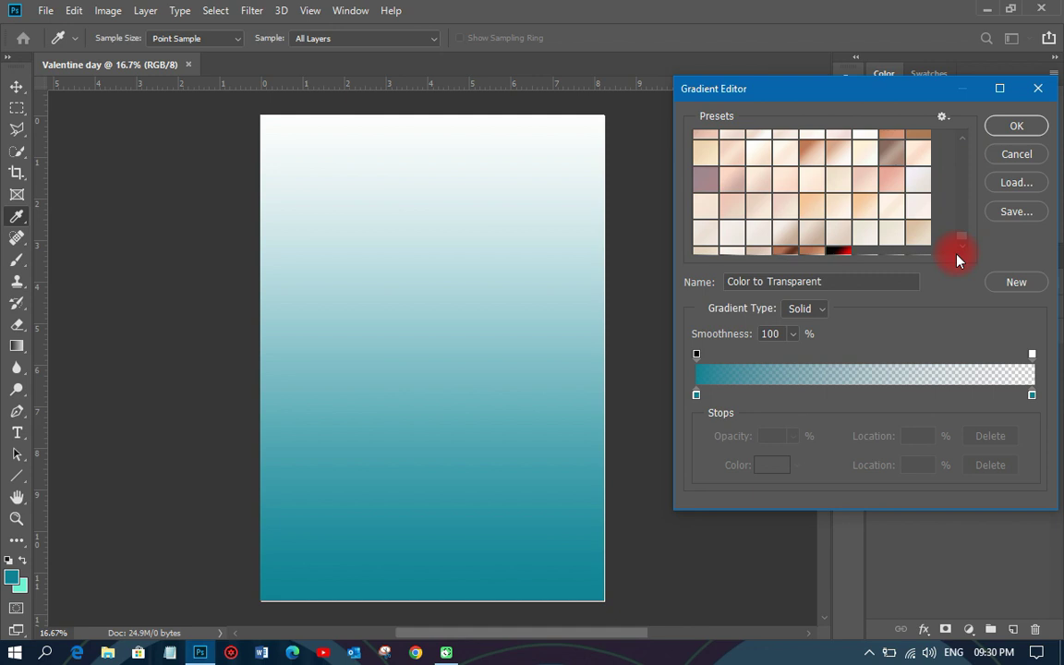
pyautogui.click(842, 253)
pyautogui.click(1007, 128)
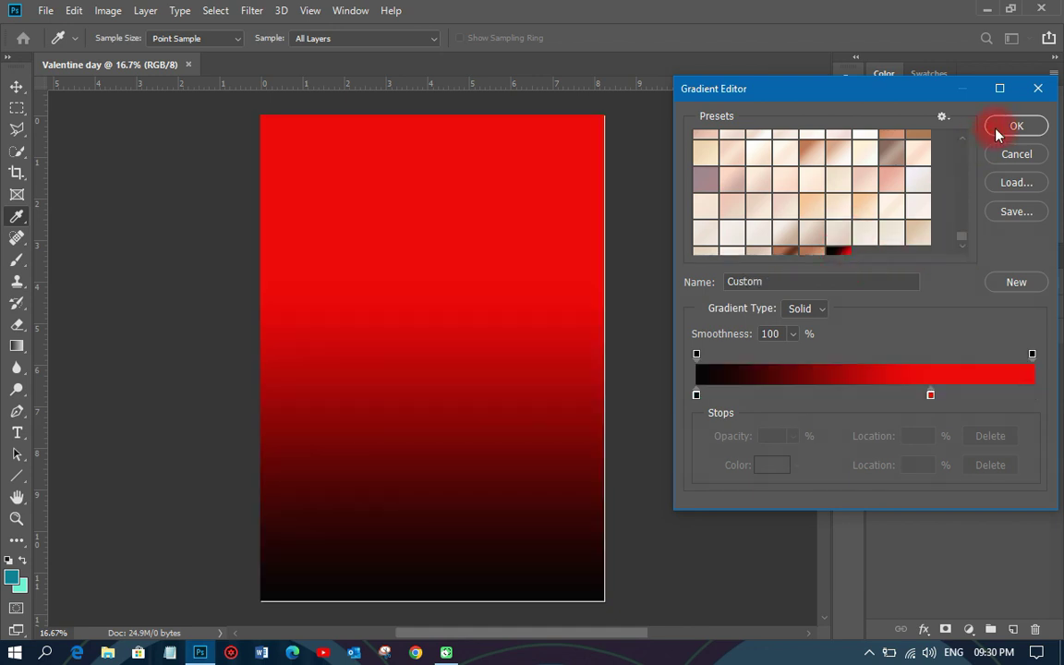
pyautogui.click(951, 193)
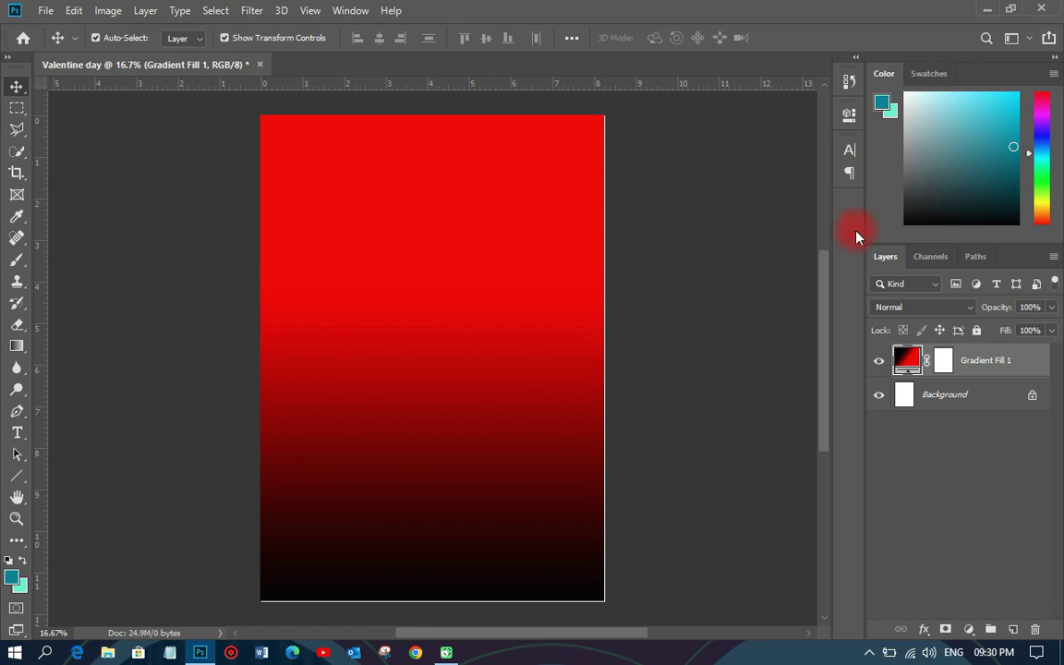
# Place the image "pngwing.com (61)" from the desktop folder "valentines day" into the document above the gradient
pyautogui.click(986, 9)
pyautogui.doubleClick(96, 45)
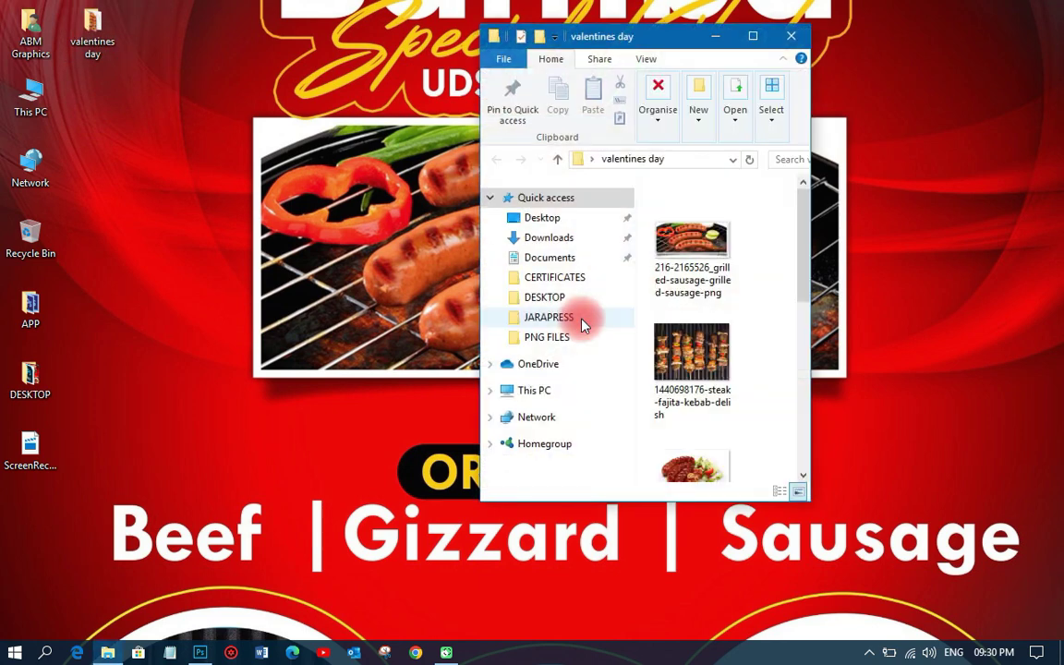
pyautogui.click(750, 35)
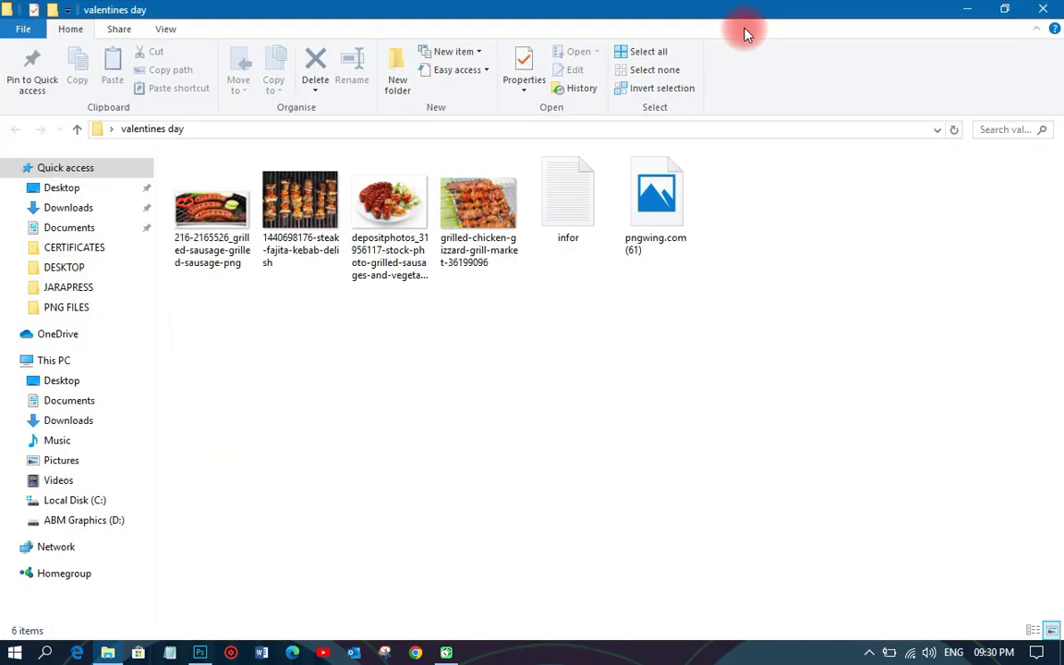
pyautogui.click(670, 213)
pyautogui.moveTo(670, 213); pyautogui.dragTo(399, 257)
pyautogui.press('space')
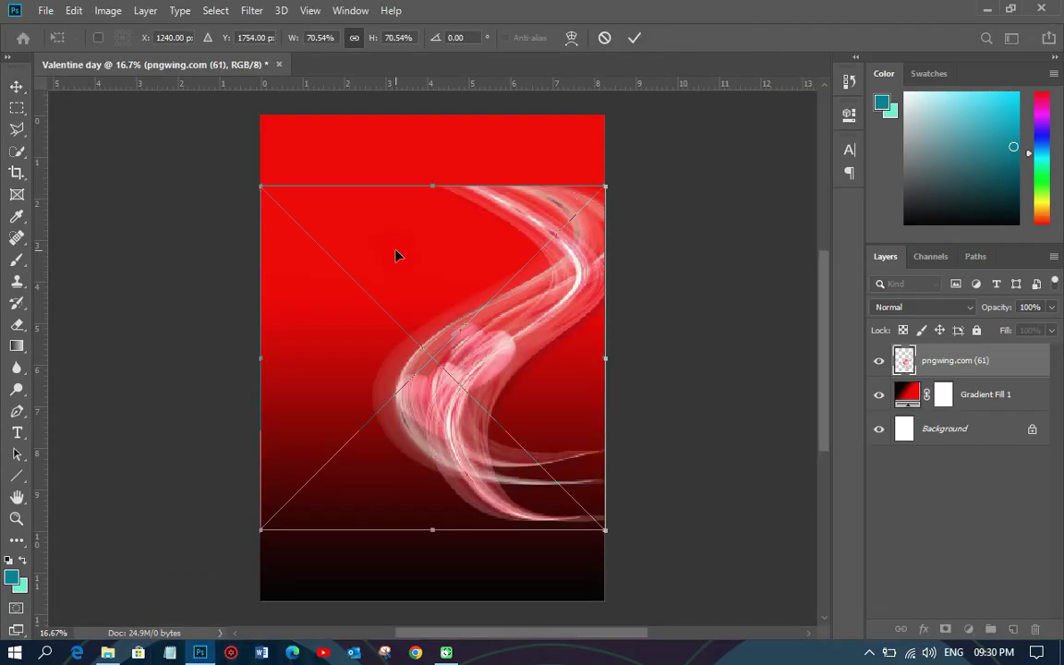
pyautogui.click(635, 37)
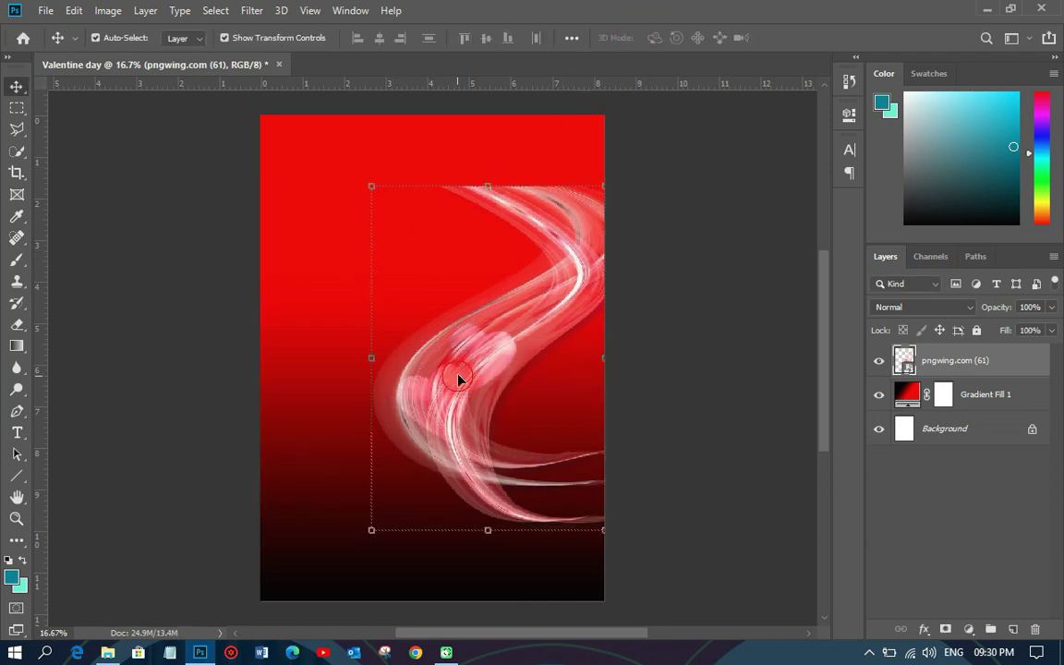
# Move the swirl image to the upper-left part of the page, then duplicate it and flip the copy horizontally
pyautogui.moveTo(435, 340); pyautogui.dragTo(518, 181)
pyautogui.moveTo(646, 171); pyautogui.dragTo(653, 165)
pyautogui.rightClick(521, 174)
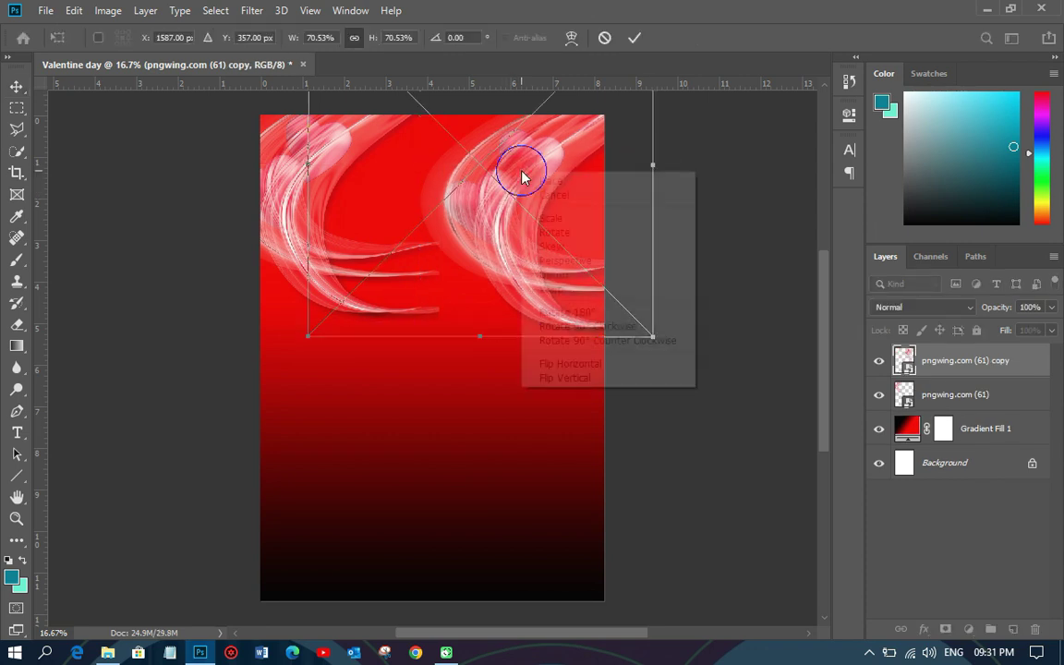
pyautogui.click(554, 363)
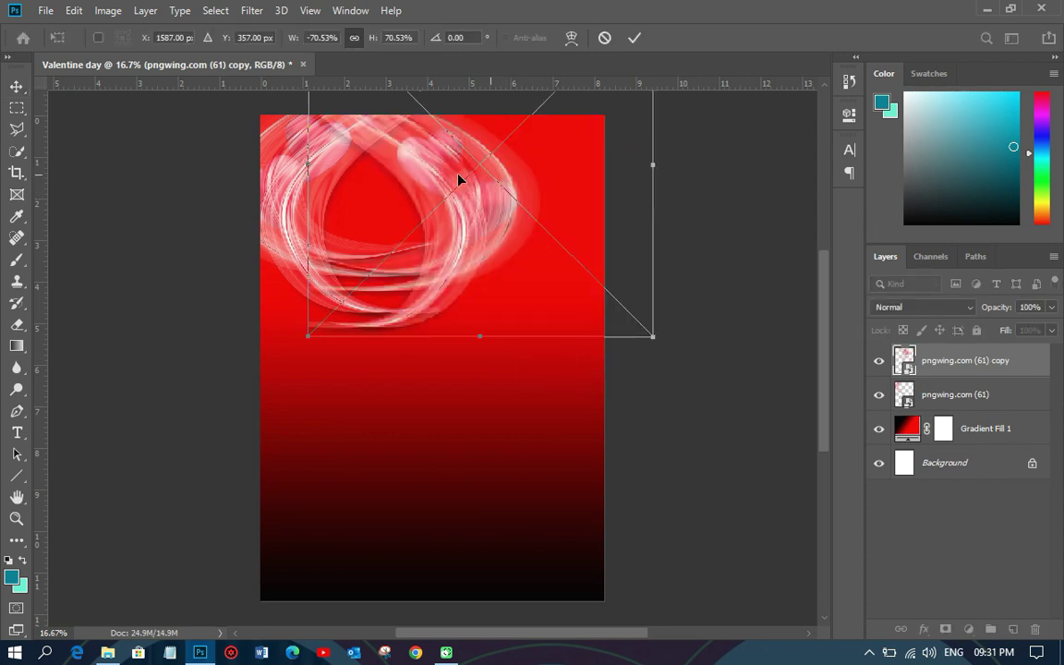
# Position the flipped swirl copy in the page's upper-right part so its inner ends meet the original's near the centre
pyautogui.moveTo(452, 171); pyautogui.dragTo(601, 165)
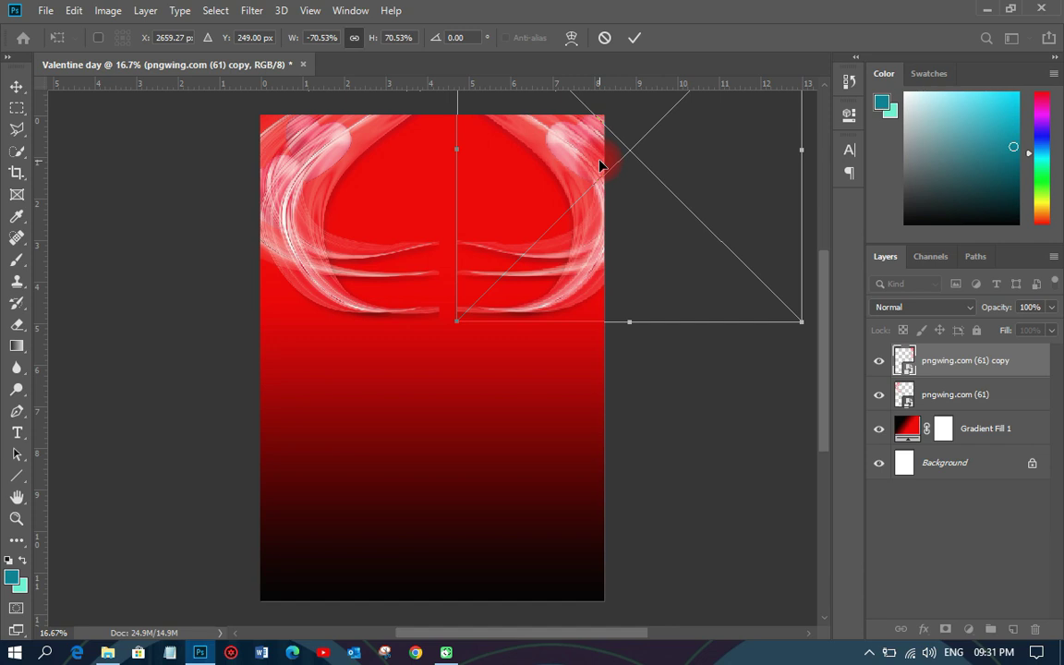
pyautogui.click(634, 38)
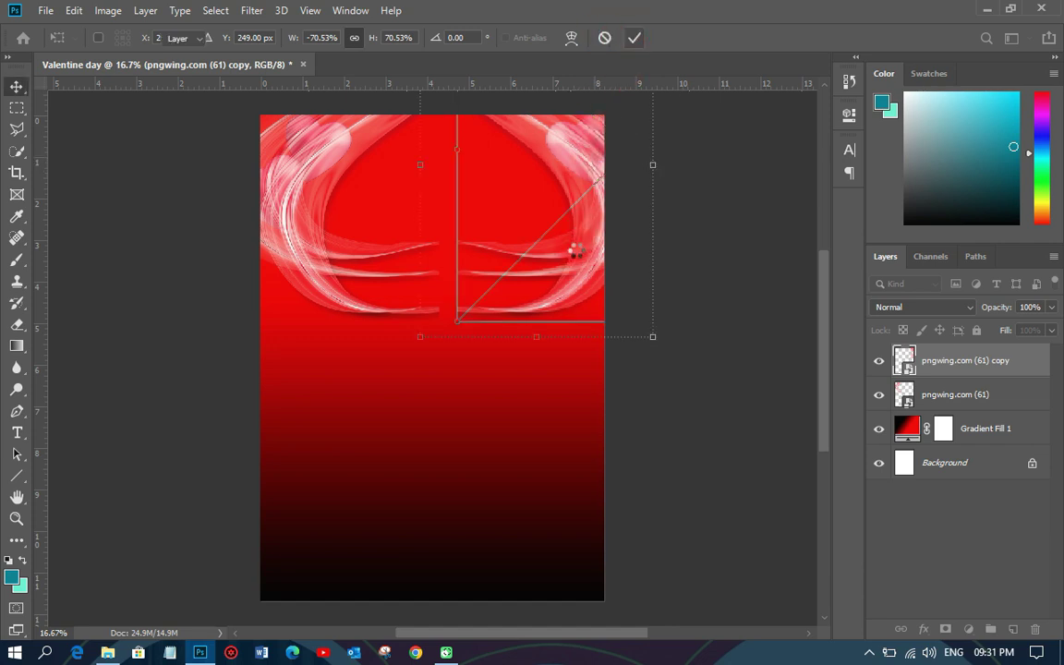
pyautogui.press('Return')
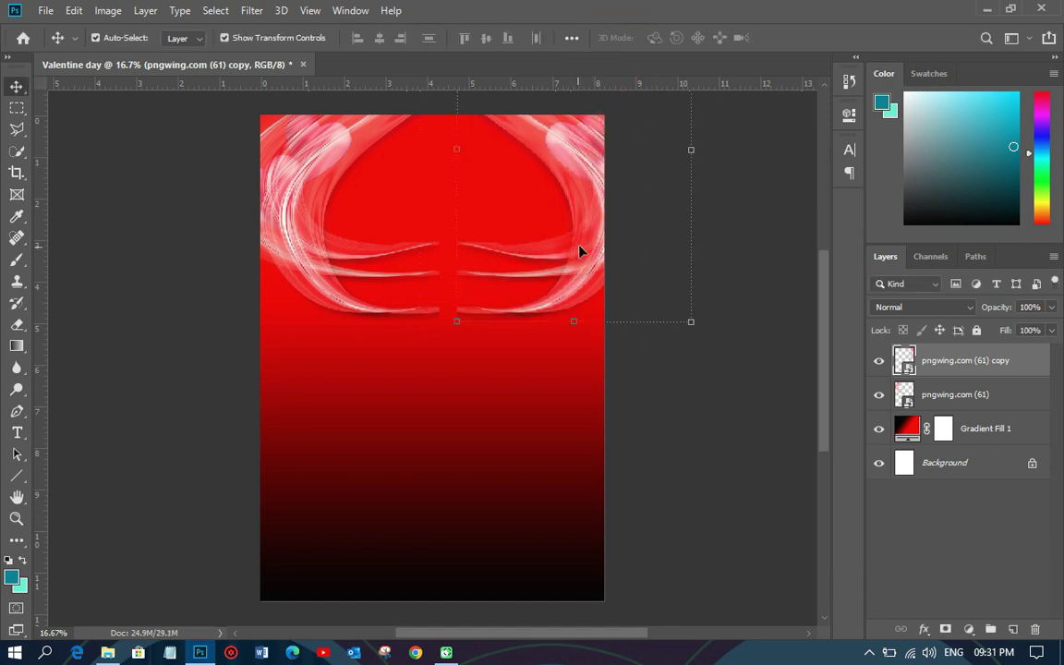
pyautogui.moveTo(578, 256); pyautogui.dragTo(565, 249)
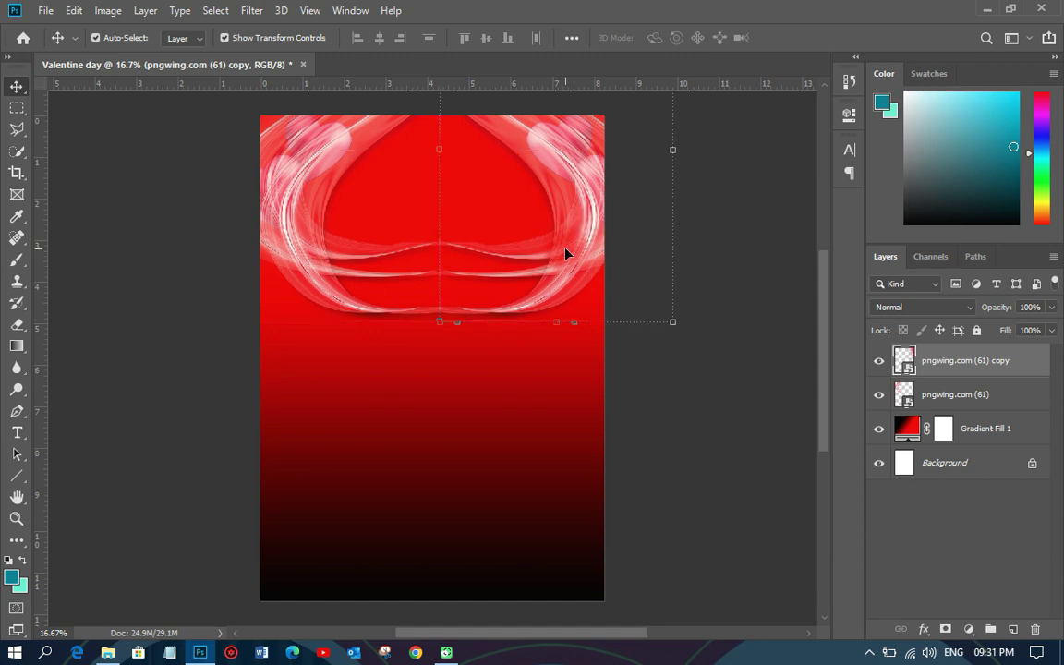
pyautogui.click(618, 366)
pyautogui.click(652, 379)
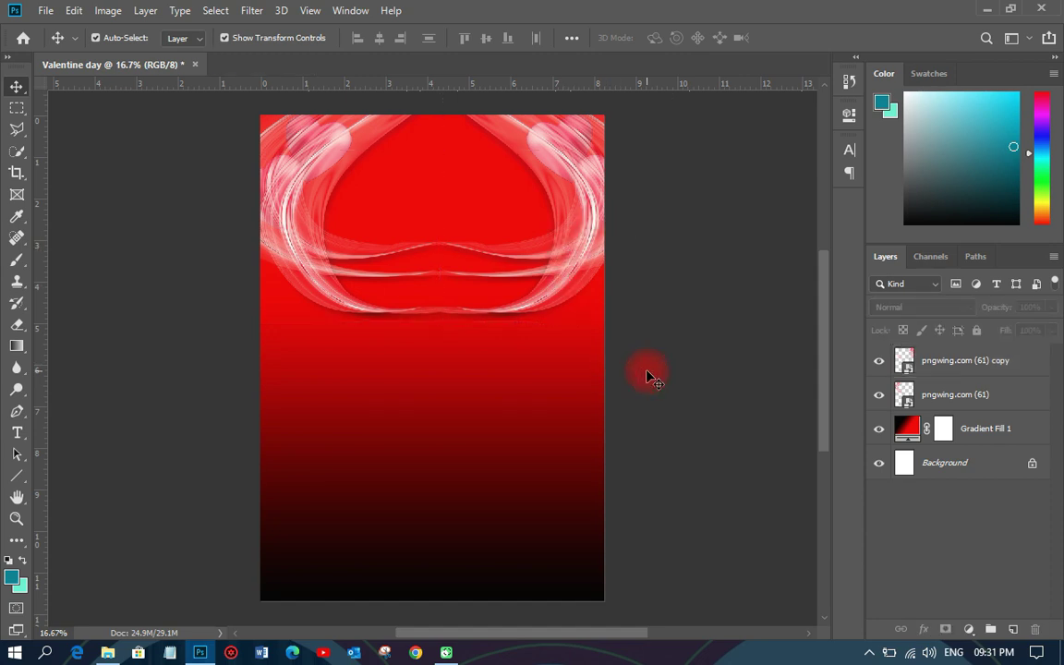
pyautogui.click(590, 216)
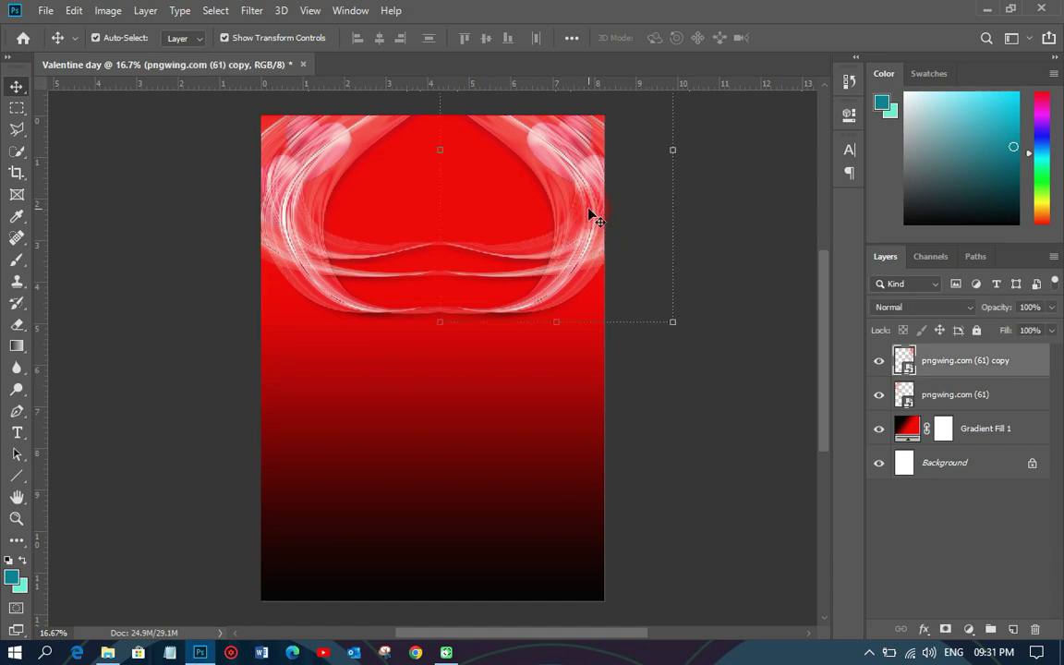
# Combine the two mirrored swirl layers into a single smart object and set its blend mode to Overlay
pyautogui.keyDown('shift'); pyautogui.click(333, 149); pyautogui.keyUp('shift')
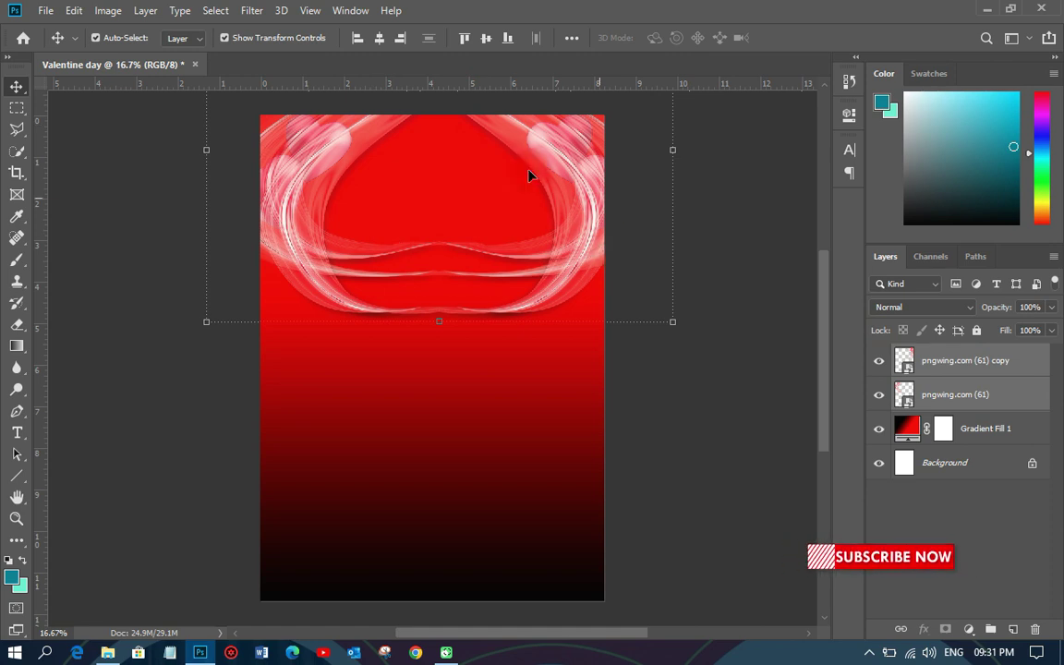
pyautogui.click(978, 360)
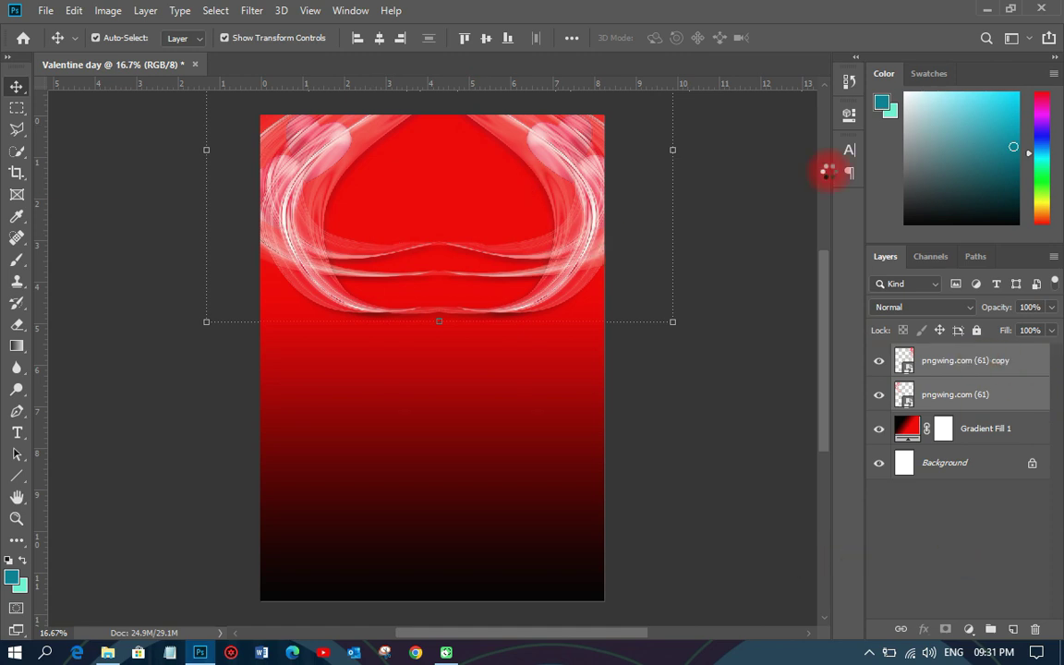
pyautogui.hotkey('ctrl', 'e')
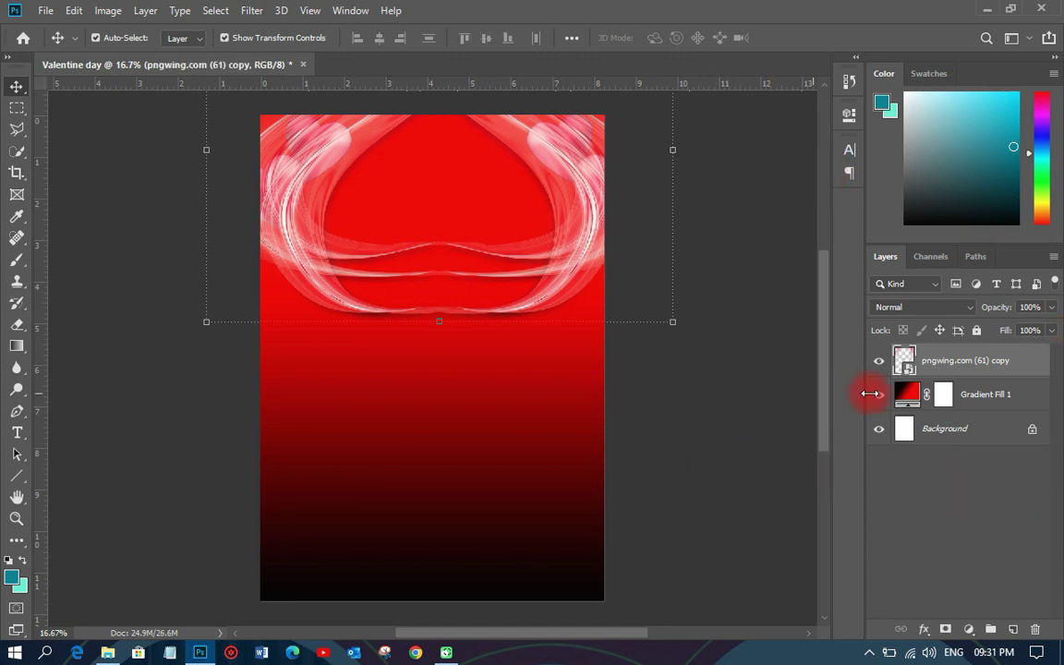
pyautogui.click(924, 308)
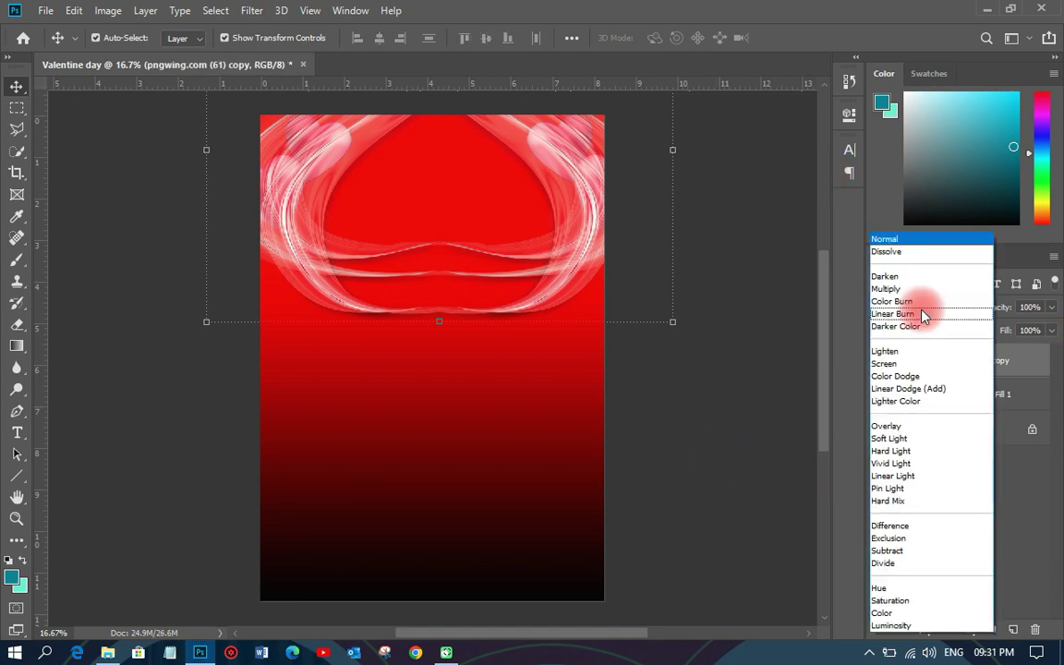
pyautogui.click(888, 427)
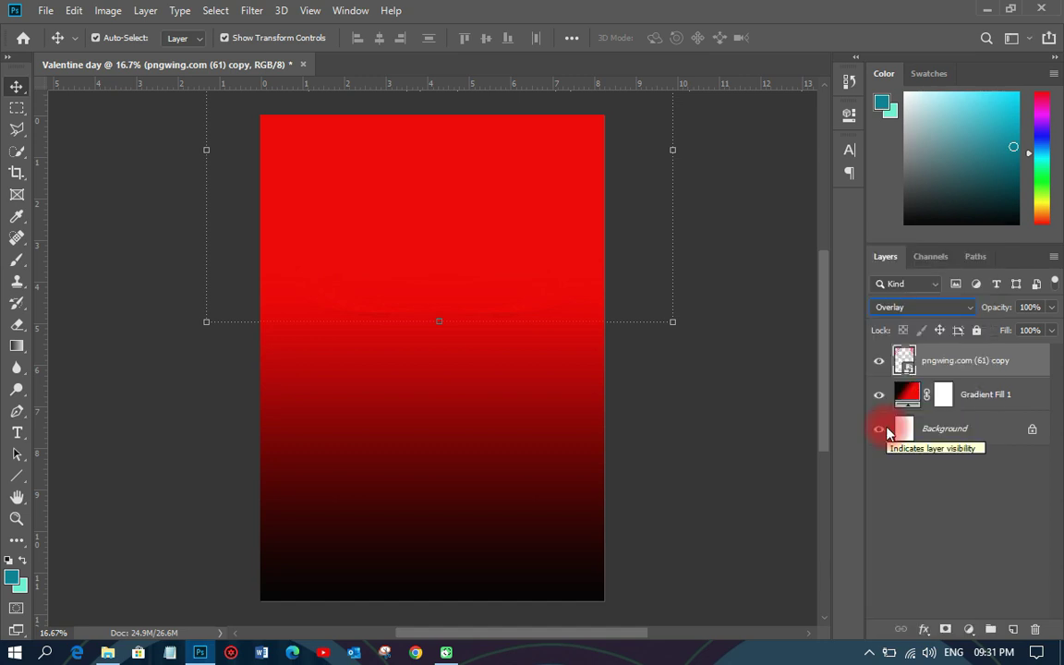
# Reverse the gradient fill so it runs from black at the page's upper edge to red at its lower edge
pyautogui.doubleClick(907, 395)
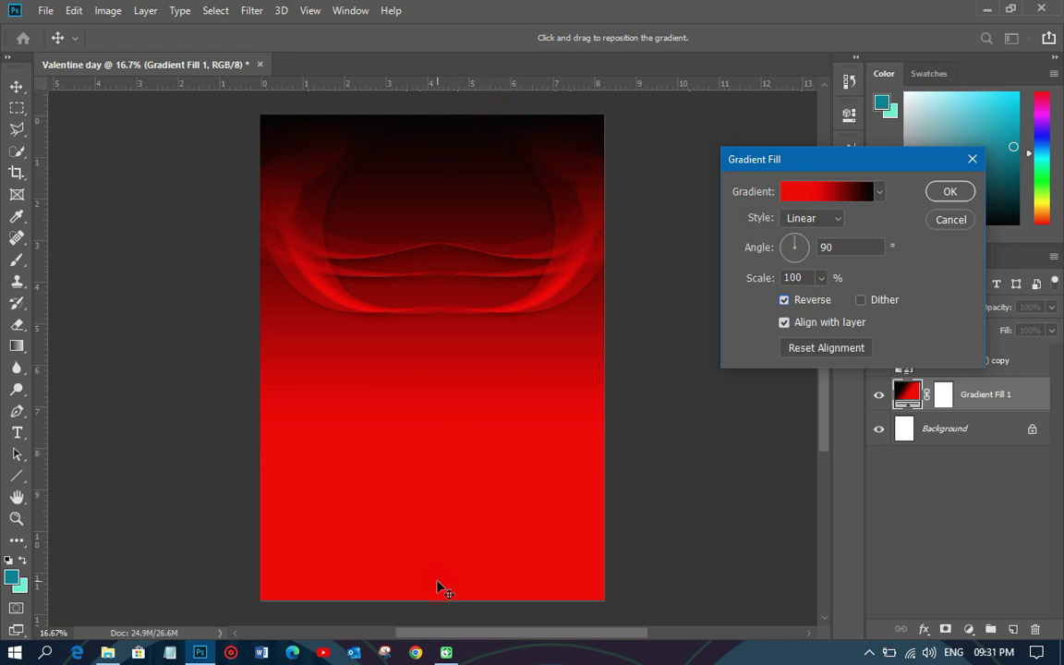
pyautogui.click(948, 193)
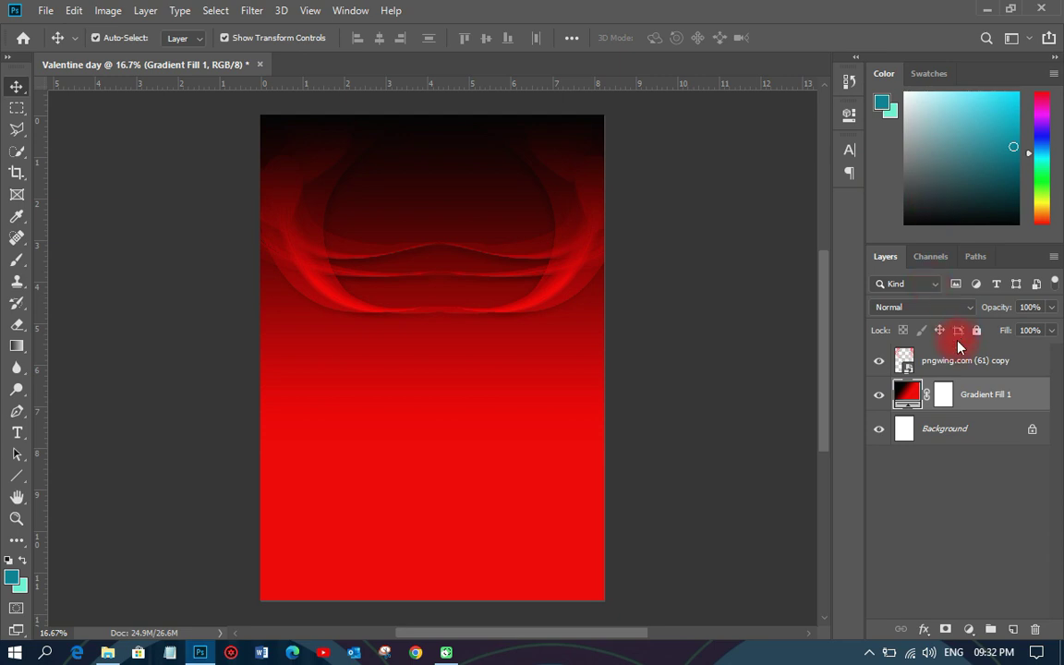
# Draw red-to-transparent linear gradients inward from the page's two upper corners on a new layer, and place that layer below the swirls
pyautogui.click(942, 374)
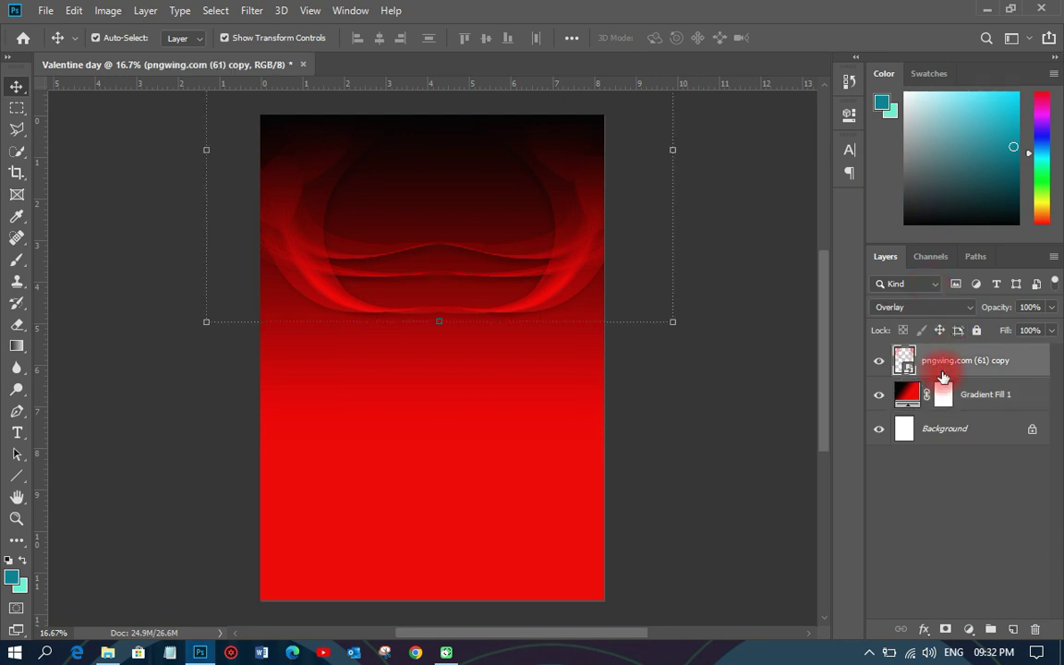
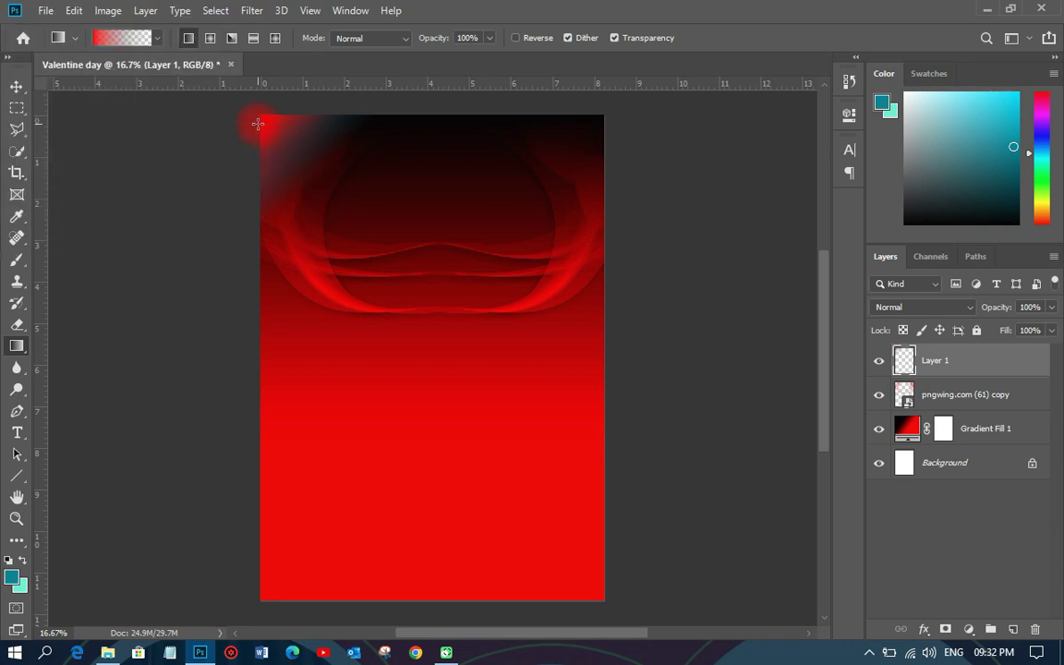
pyautogui.hotkey('ctrl', 'z')
pyautogui.moveTo(262, 117); pyautogui.dragTo(335, 219)
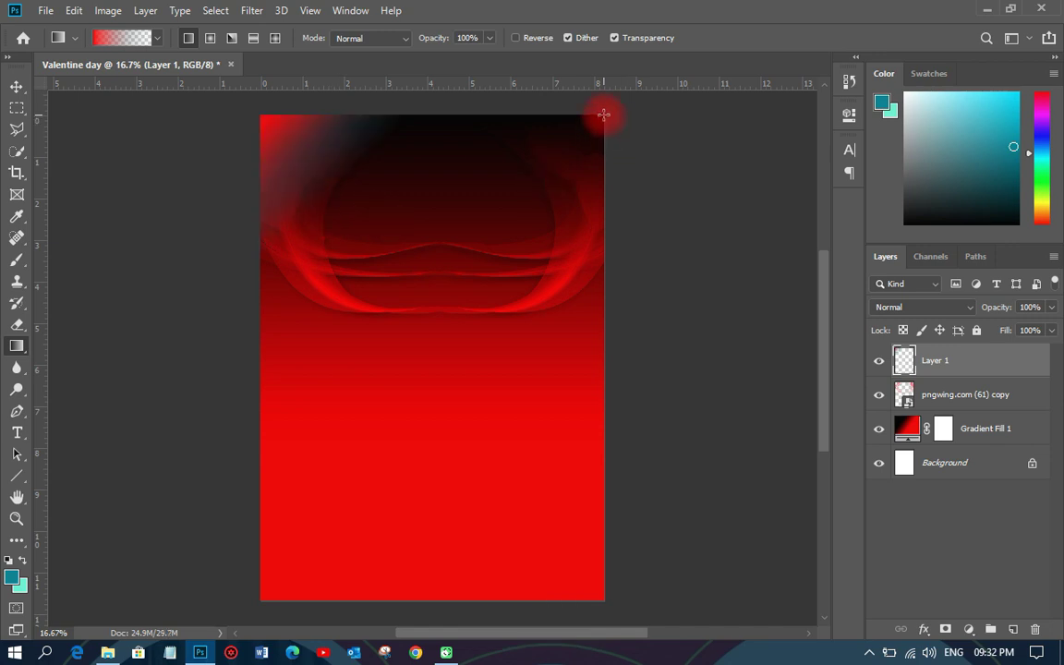
pyautogui.moveTo(604, 114); pyautogui.dragTo(486, 206)
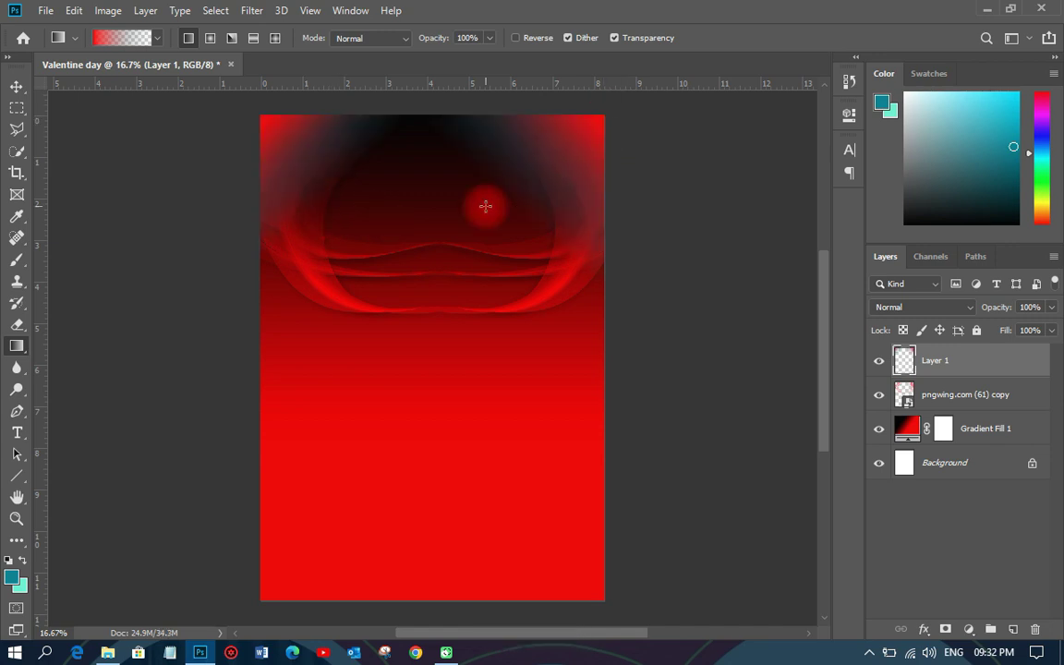
pyautogui.moveTo(981, 356); pyautogui.dragTo(988, 407)
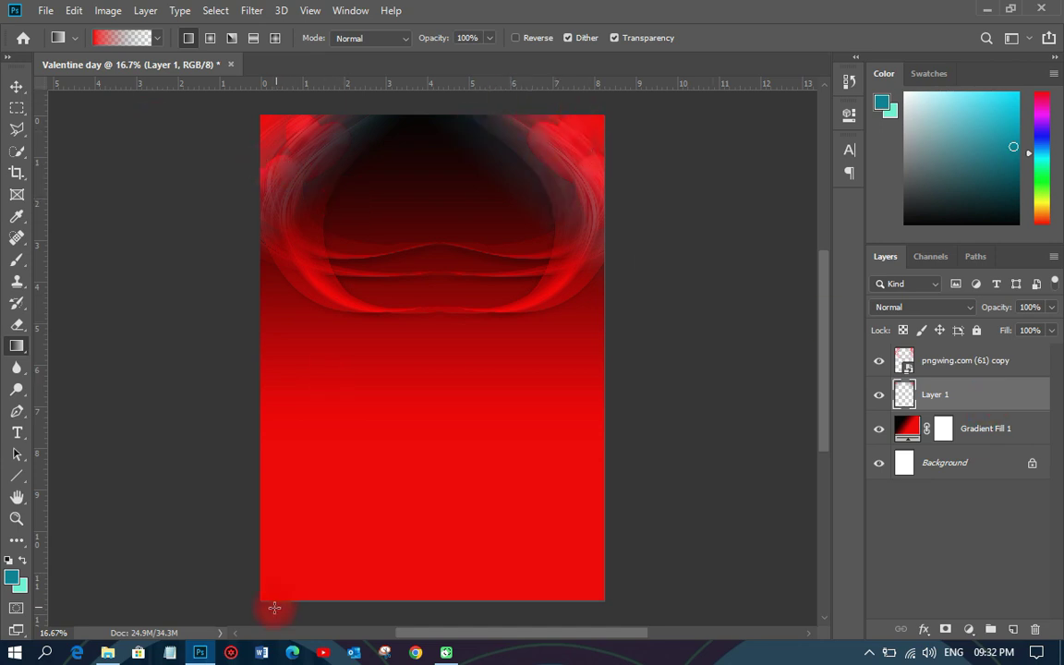
# Add another new layer and draw red-to-transparent linear gradients inward from the page's two lower corners
pyautogui.click(1014, 630)
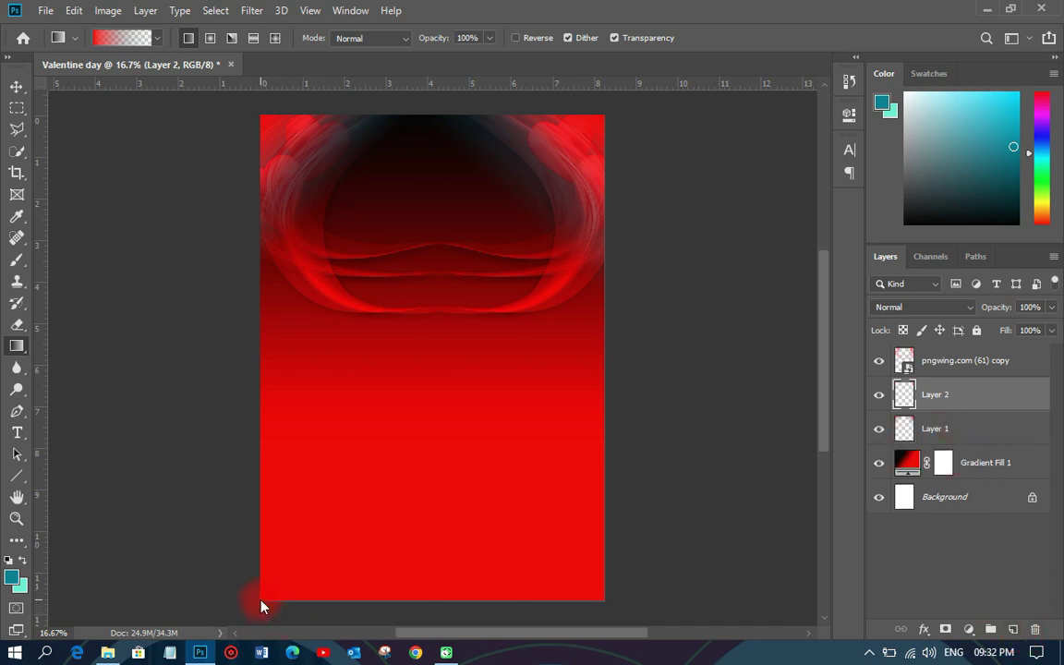
pyautogui.moveTo(262, 606); pyautogui.dragTo(329, 514)
pyautogui.moveTo(605, 601); pyautogui.dragTo(511, 544)
pyautogui.click(16, 86)
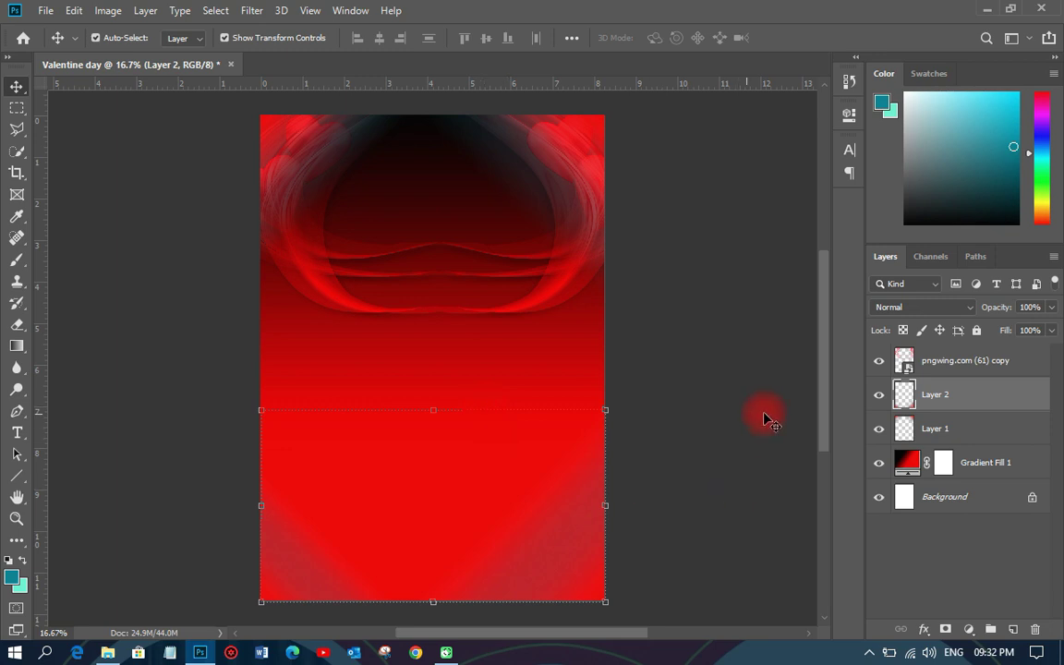
# Duplicate the merged swirl layer twice and move the topmost copy down to the lower half of the page
pyautogui.click(936, 368)
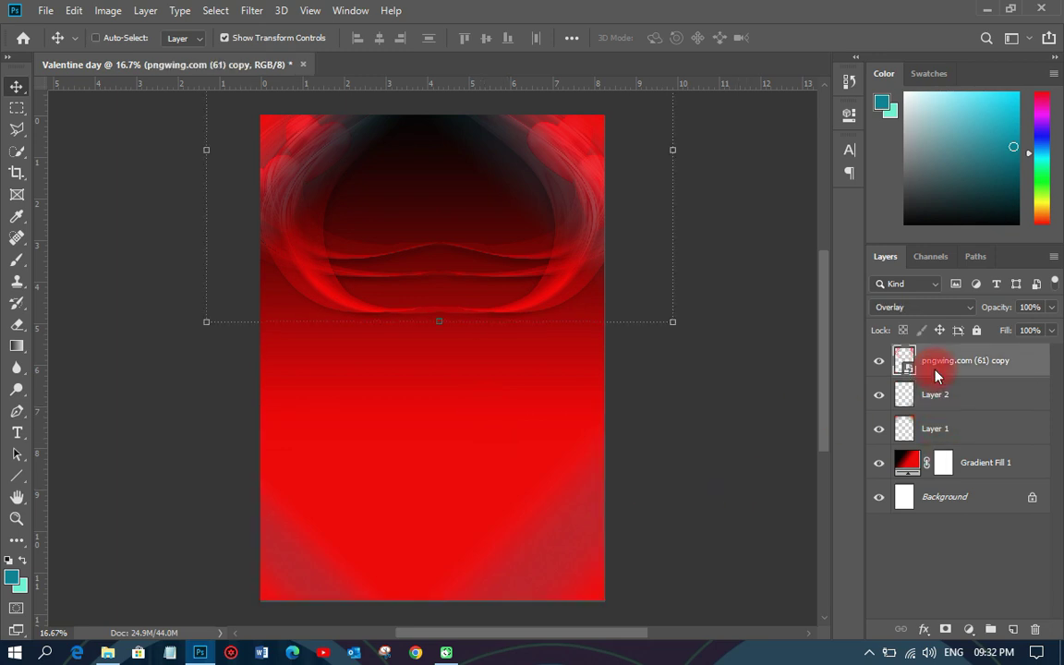
pyautogui.hotkey('ctrl', 'j')
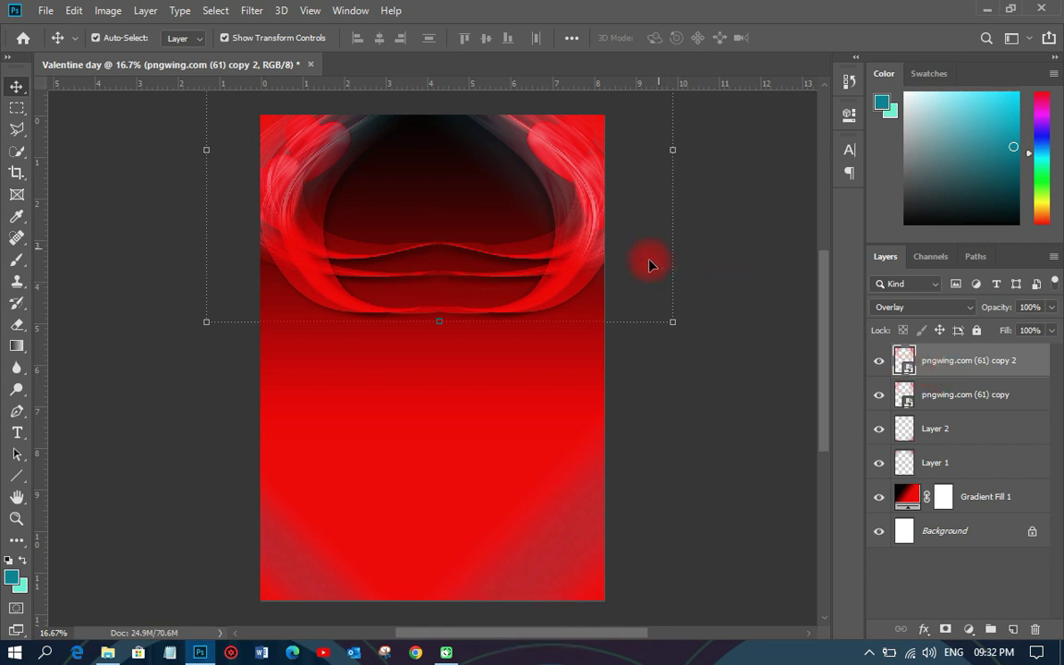
pyautogui.hotkey('ctrl', 'j')
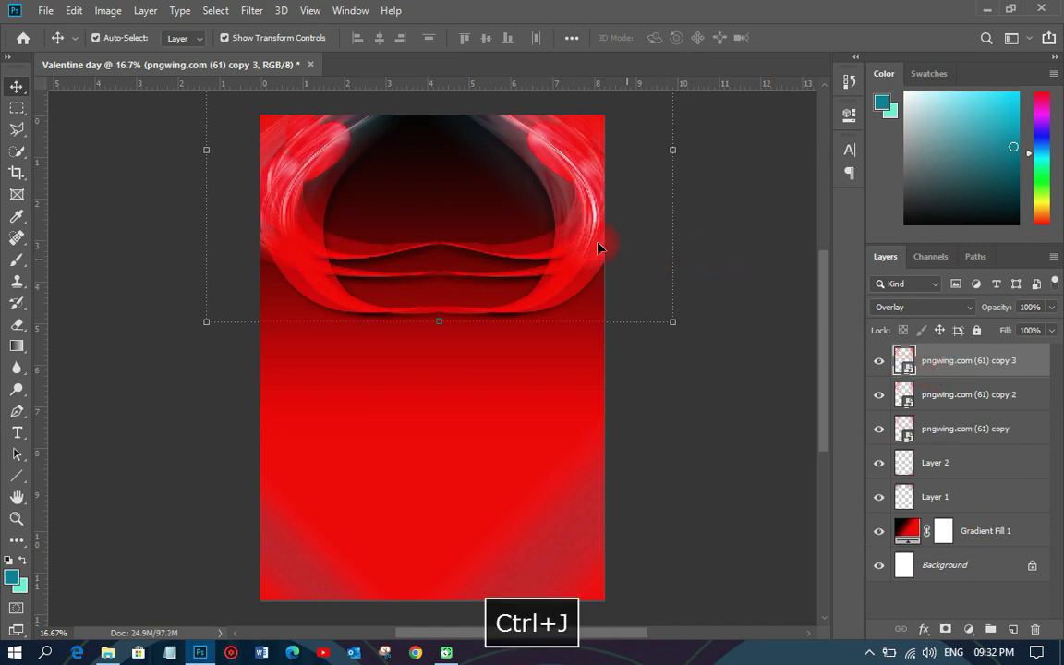
pyautogui.moveTo(563, 165); pyautogui.dragTo(545, 516)
# Flip the lower swirl copy vertically and position it further down, centred across the page's lower end
pyautogui.click(440, 336)
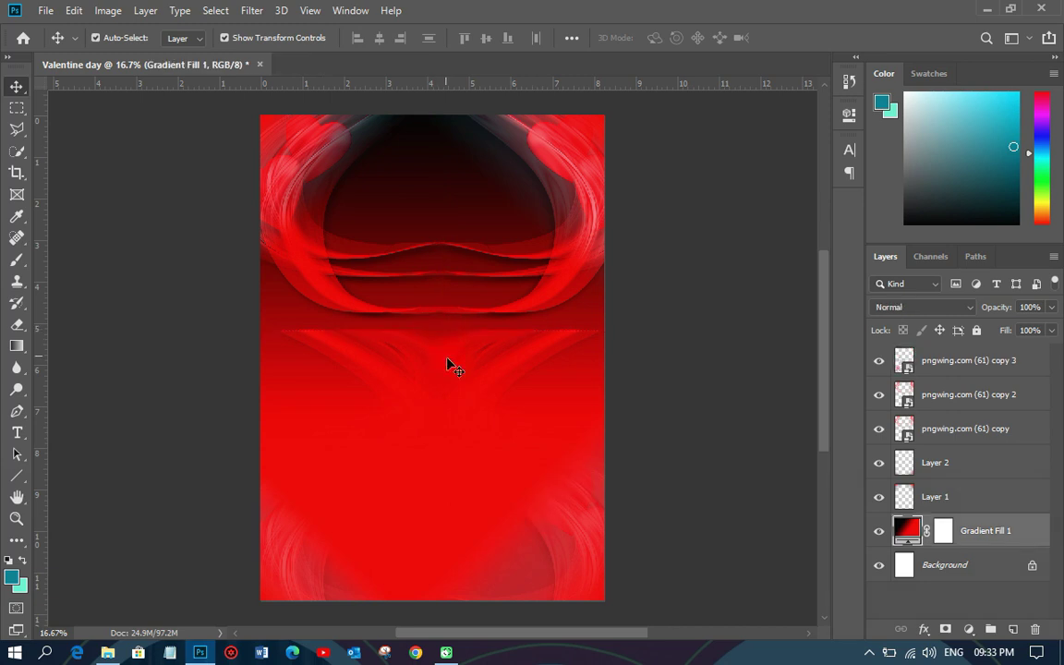
pyautogui.click(453, 367)
pyautogui.hotkey('ctrl', 't')
pyautogui.rightClick(447, 372)
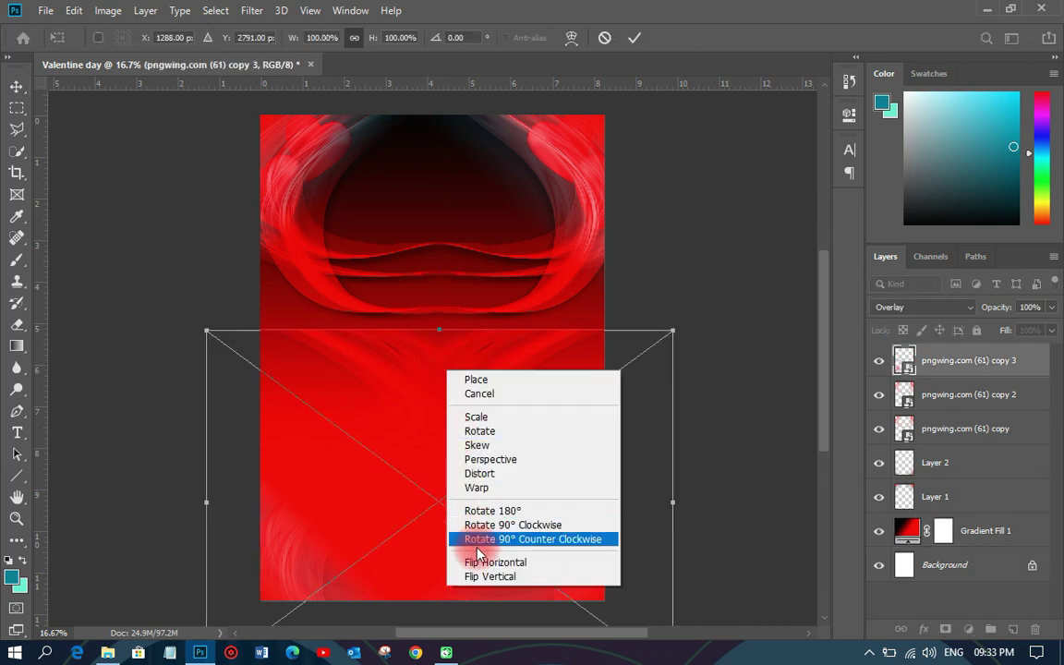
pyautogui.click(476, 576)
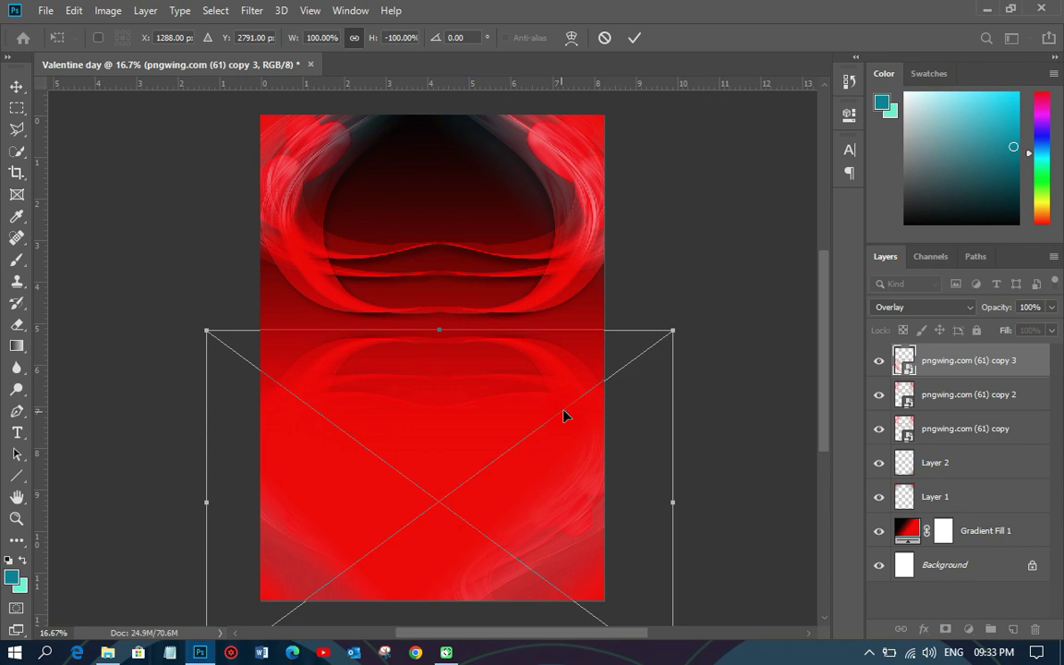
pyautogui.moveTo(564, 415); pyautogui.dragTo(557, 453)
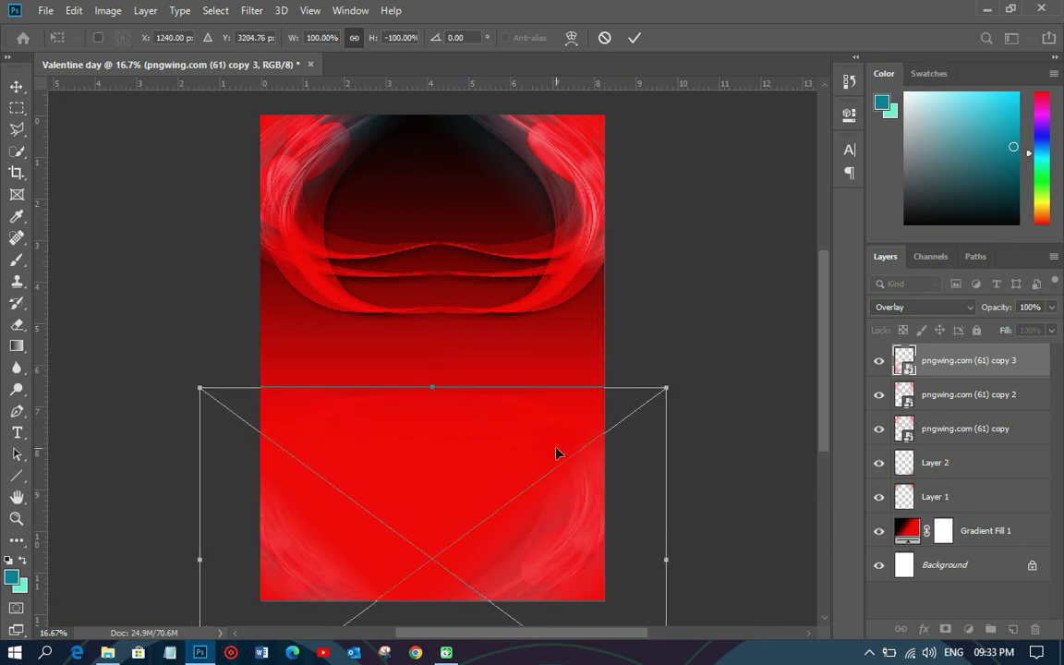
pyautogui.press('Return')
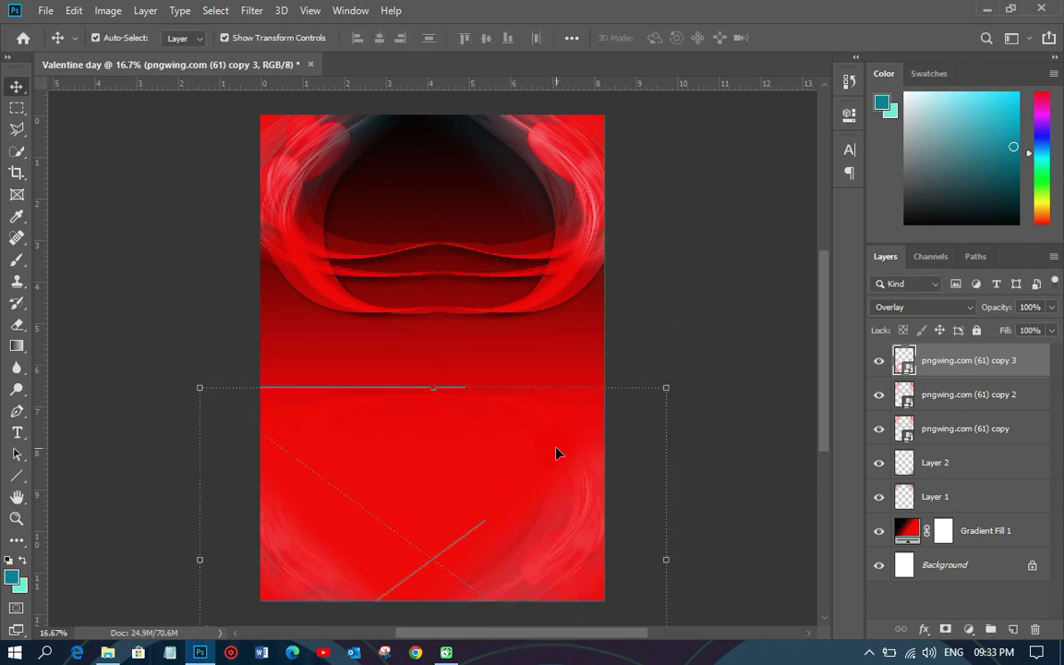
pyautogui.click(682, 274)
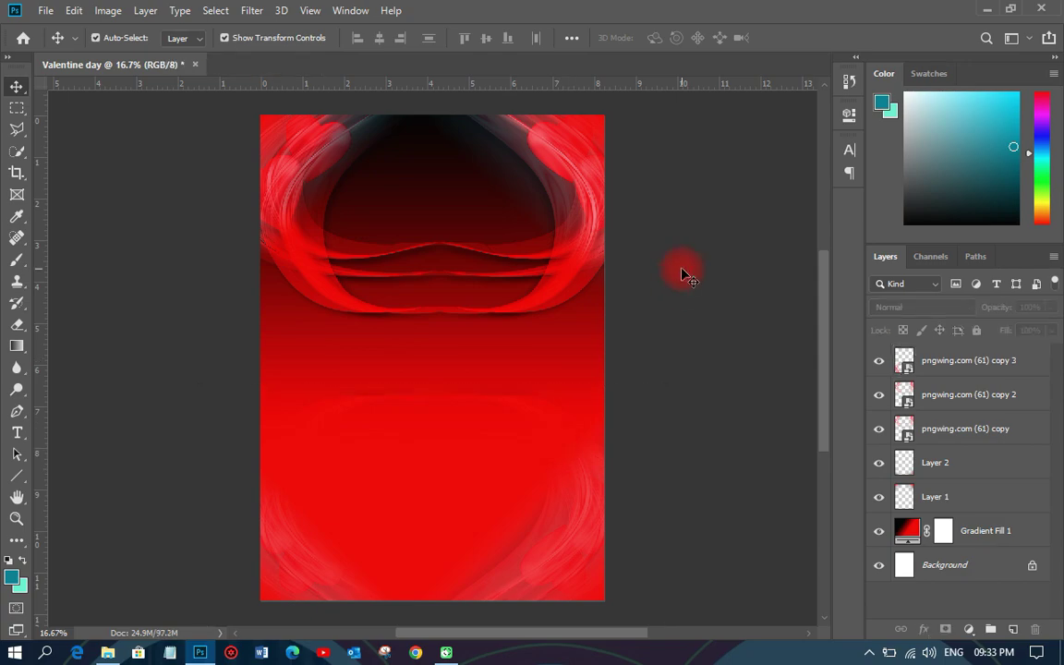
# Switch to the "valentines day" folder, open the text file "infor" and copy its first line, "Valentines Day"
pyautogui.hotkey('alt', 'Tab')
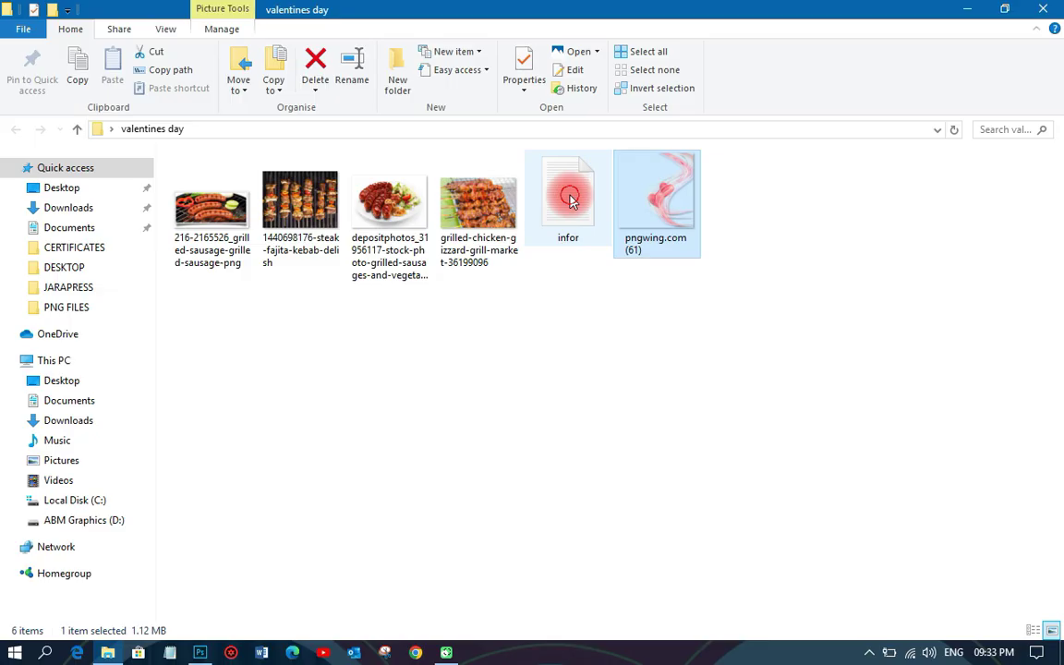
pyautogui.doubleClick(571, 202)
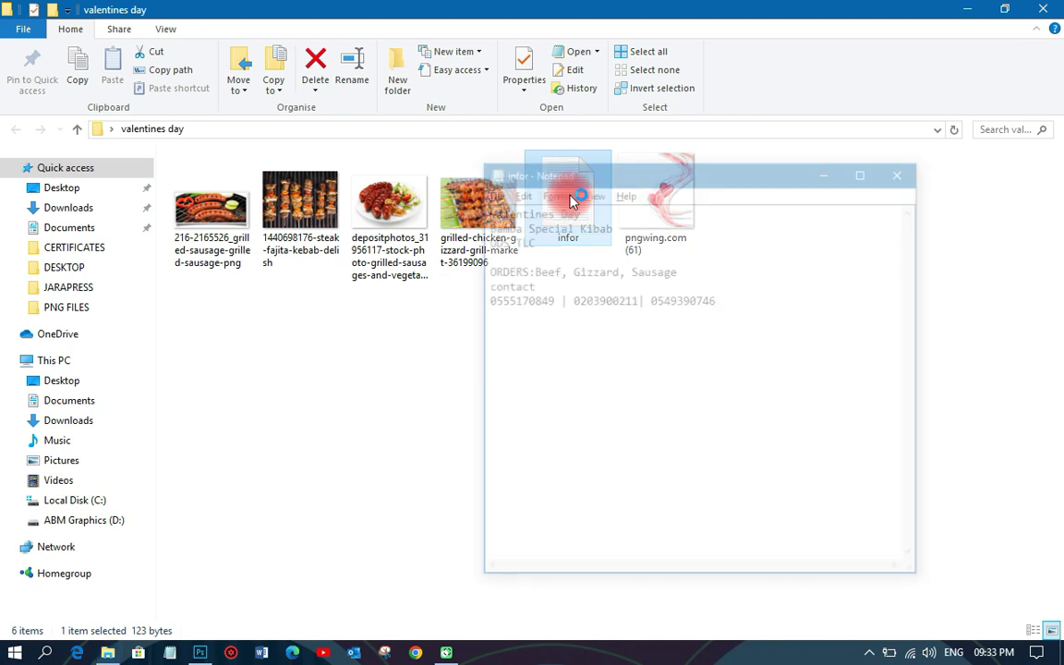
pyautogui.click(578, 210)
pyautogui.moveTo(578, 210); pyautogui.dragTo(485, 210)
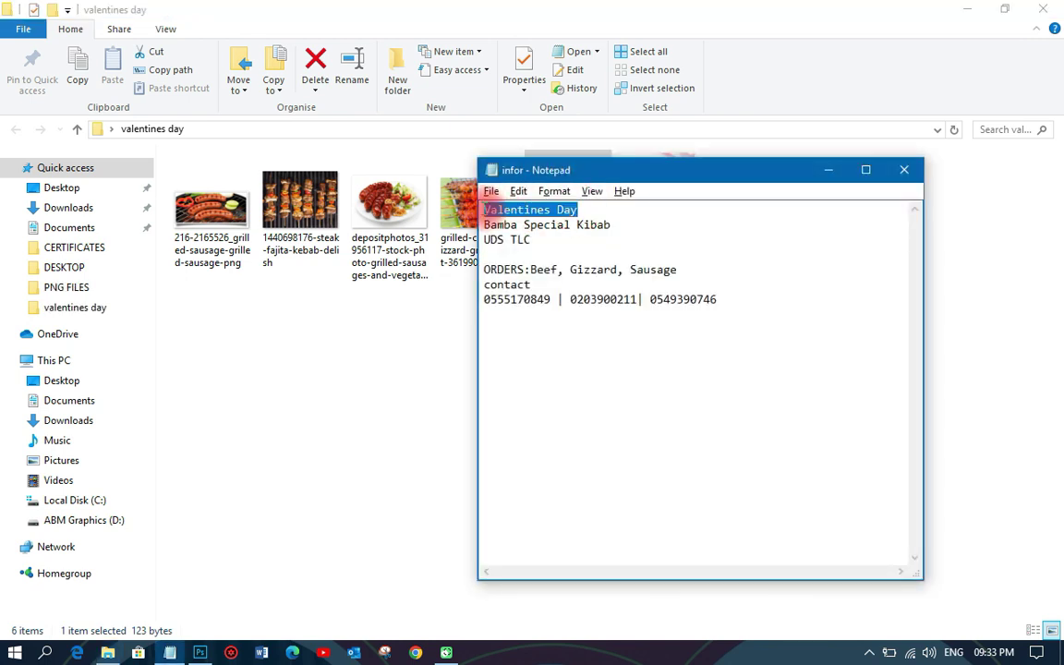
pyautogui.rightClick(515, 212)
pyautogui.click(549, 267)
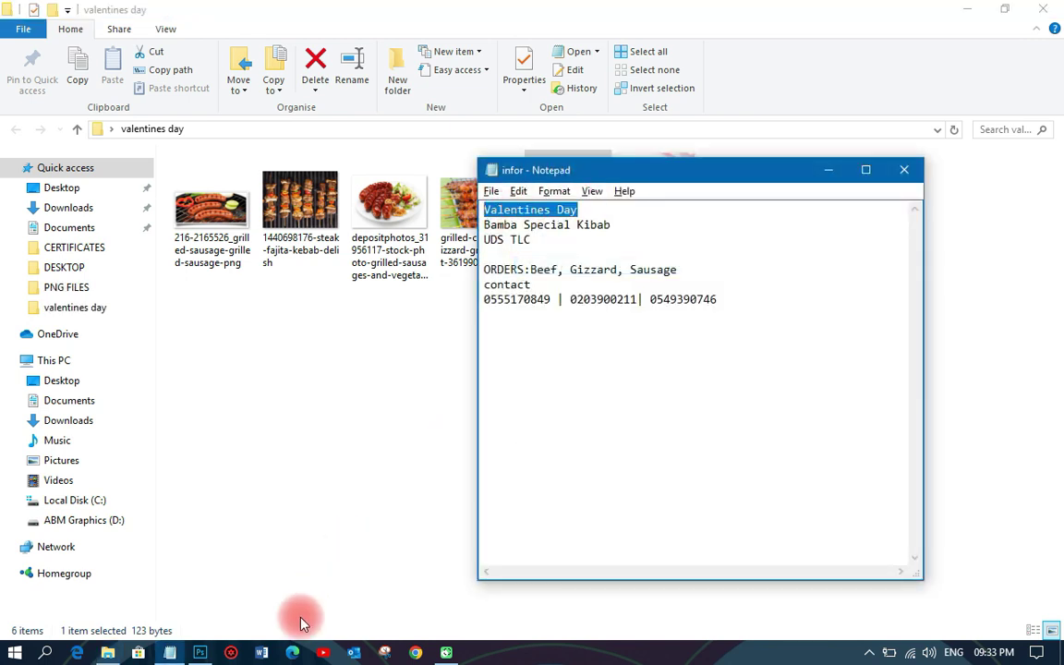
# Switch back to Photoshop and add a white text layer in the dark upper area with the copied "Valentines Day" text
pyautogui.click(199, 654)
pyautogui.press('space')
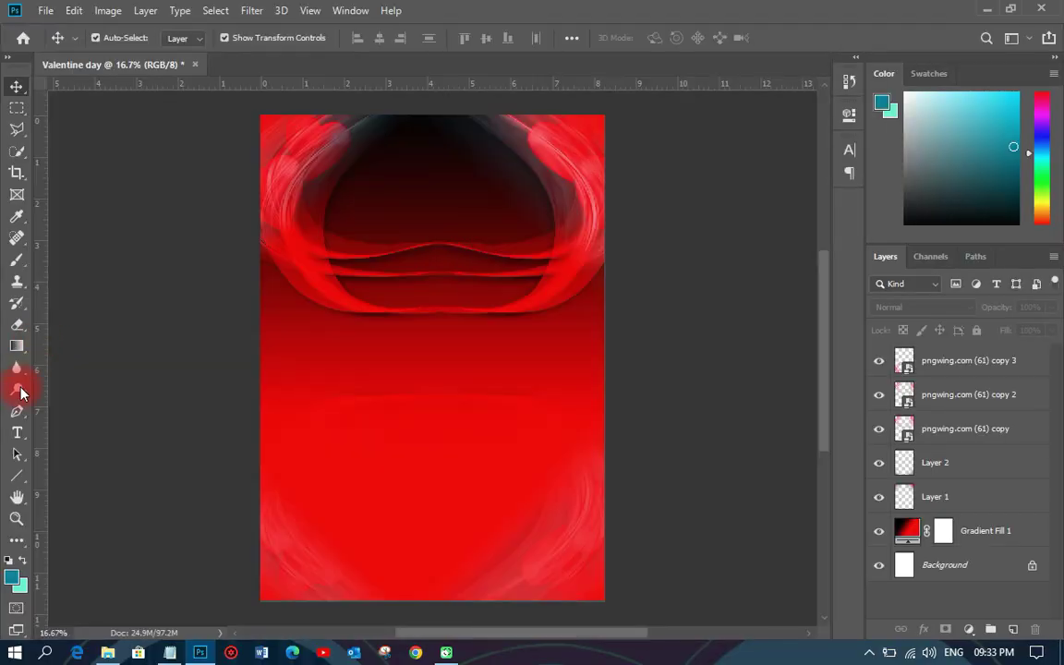
pyautogui.click(16, 432)
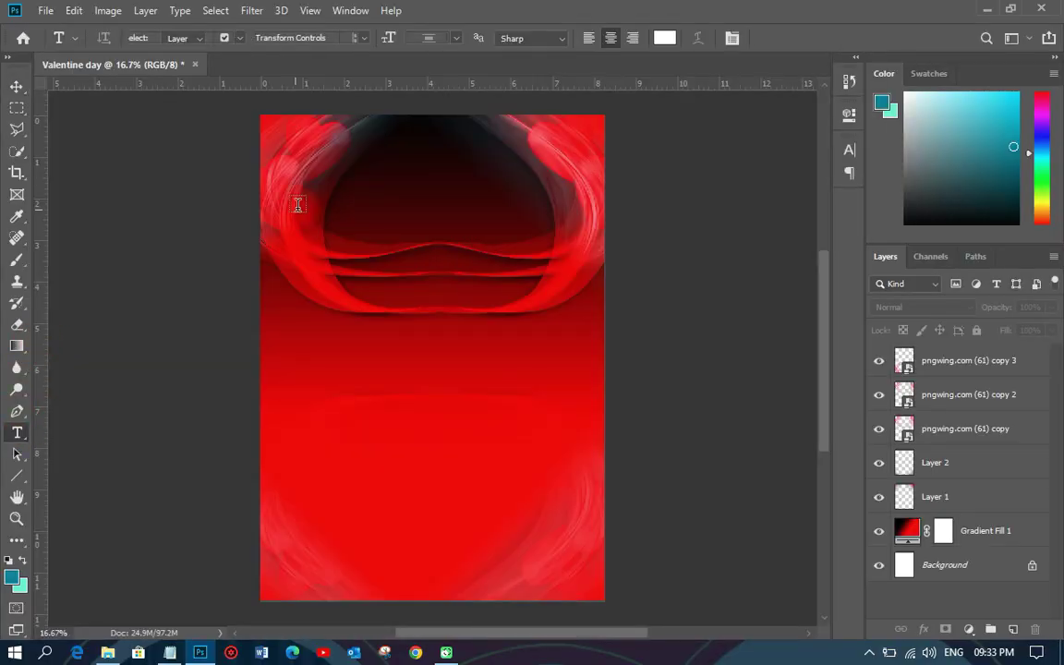
pyautogui.click(384, 191)
pyautogui.rightClick(385, 195)
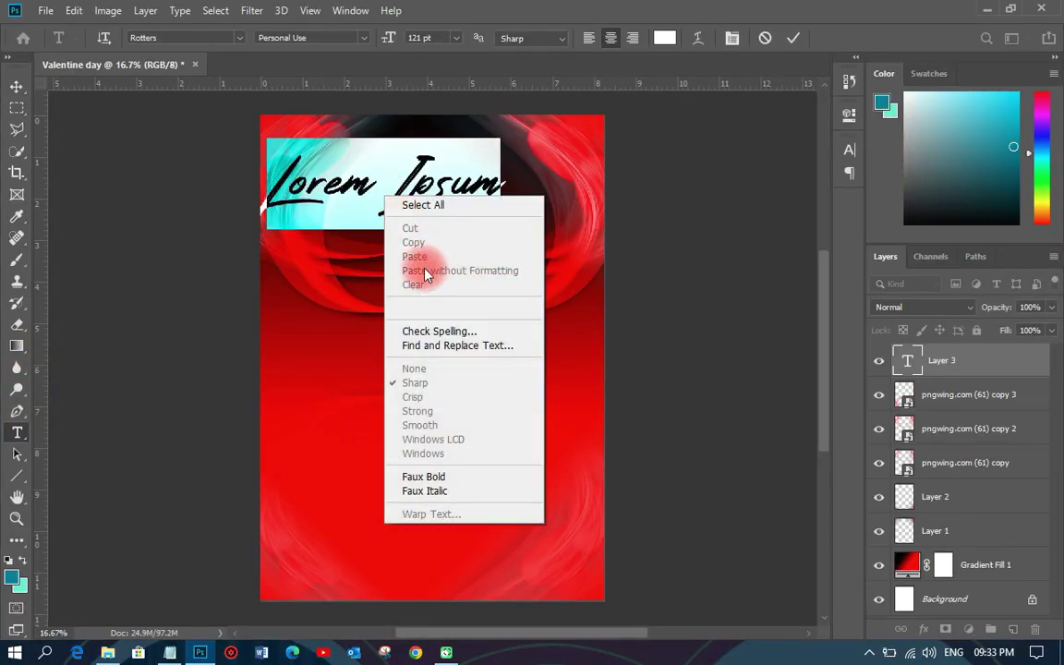
pyautogui.press('Escape')
pyautogui.rightClick(357, 198)
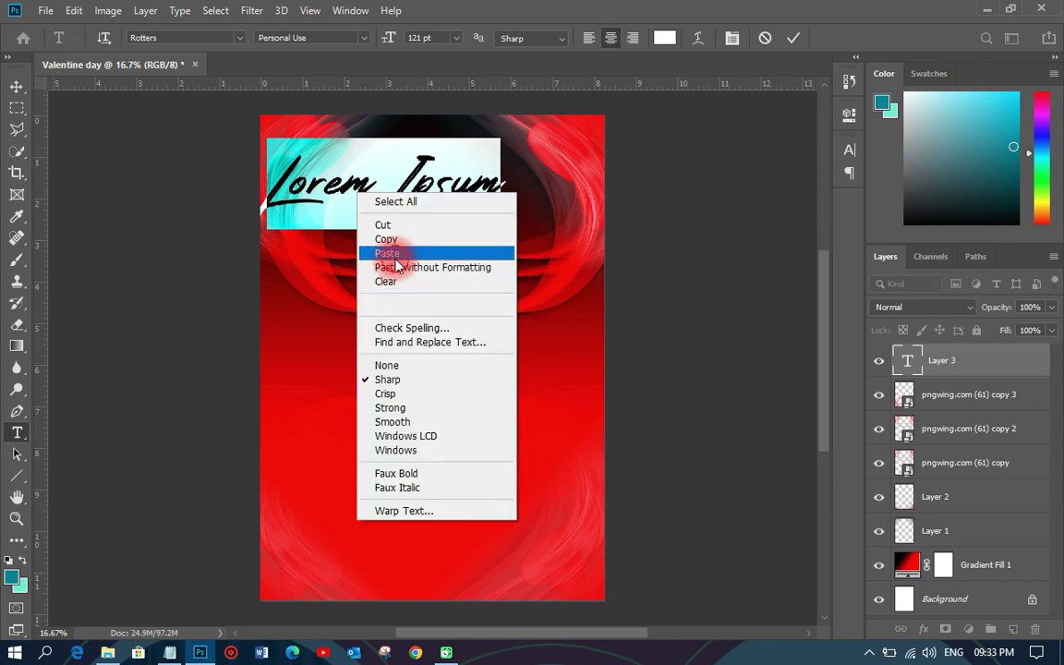
pyautogui.click(396, 255)
pyautogui.click(17, 86)
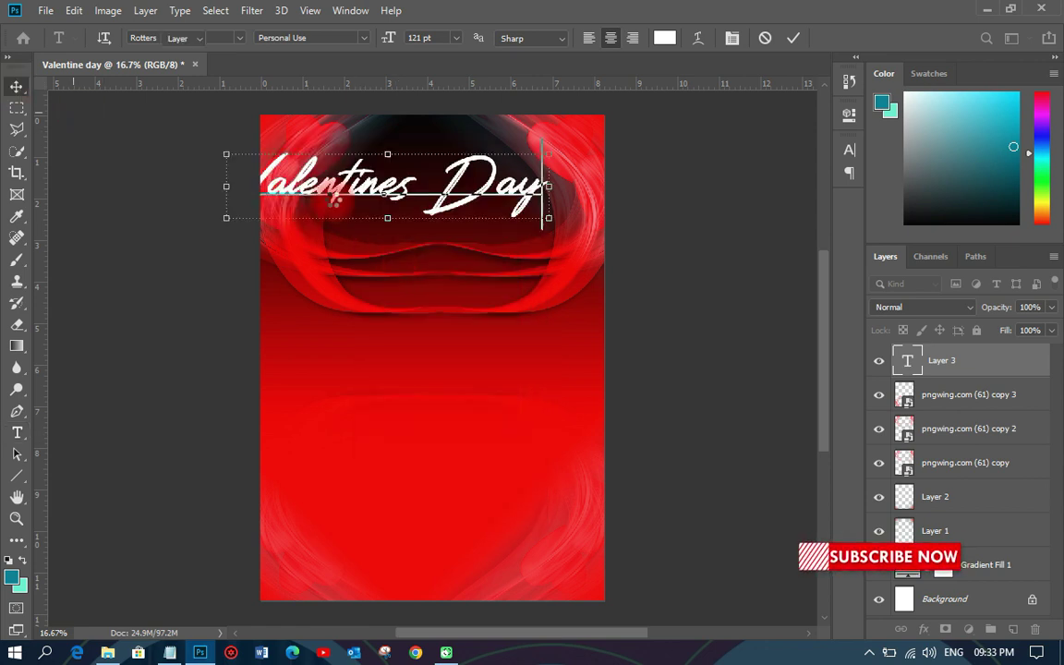
# Set the "Valentines Day" title's font size to 72 pt and centre it in the dark area near the page's upper edge
pyautogui.click(849, 149)
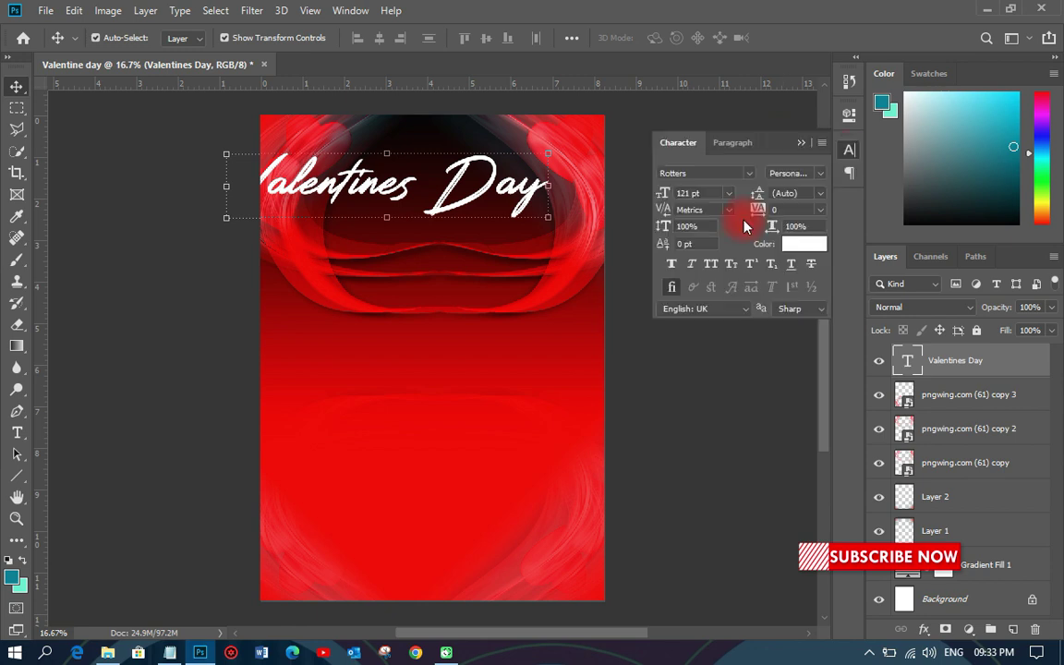
pyautogui.click(727, 194)
pyautogui.click(700, 405)
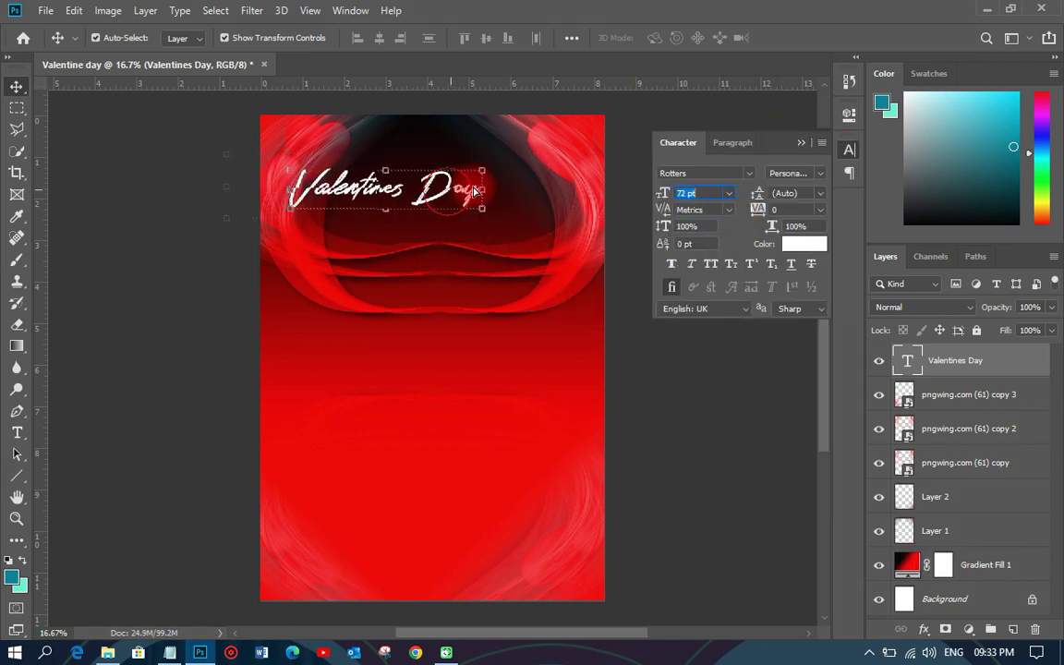
pyautogui.moveTo(458, 185); pyautogui.dragTo(505, 176)
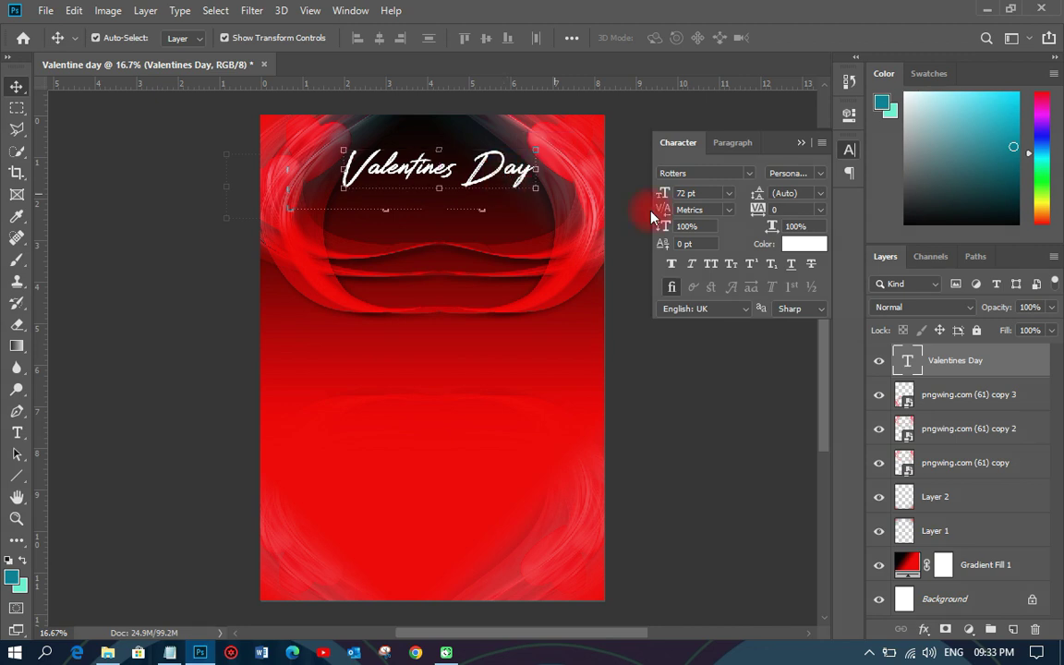
# Set the "Valentines Day" title's font size to 60 pt
pyautogui.click(728, 193)
pyautogui.click(699, 392)
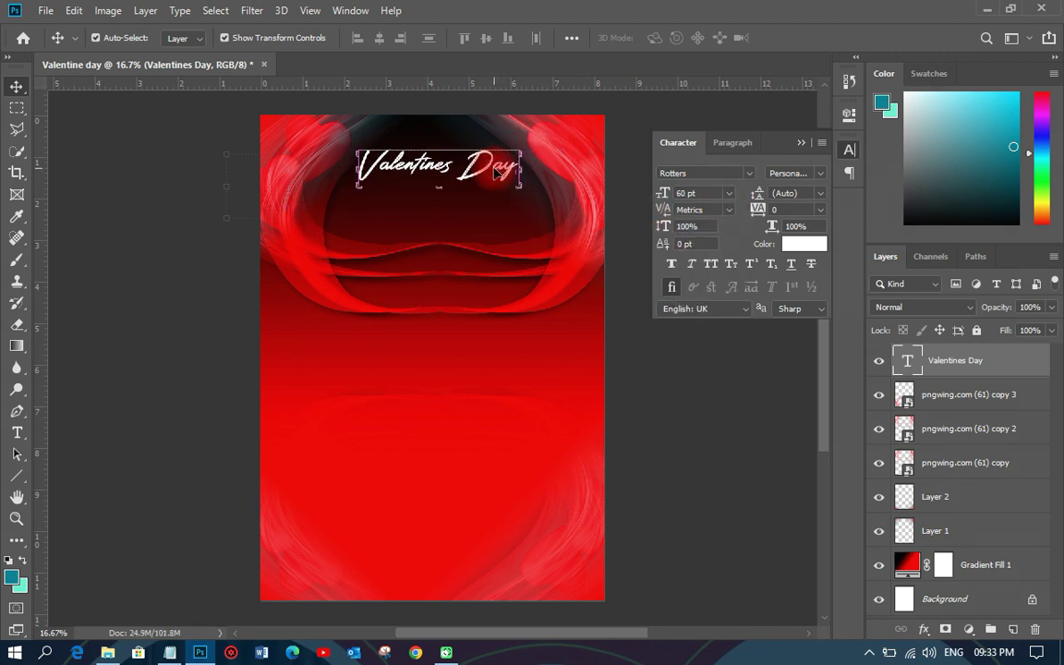
# Switch to the "infor" text file and copy the word "Bamba" from its second line
pyautogui.click(176, 649)
pyautogui.click(183, 654)
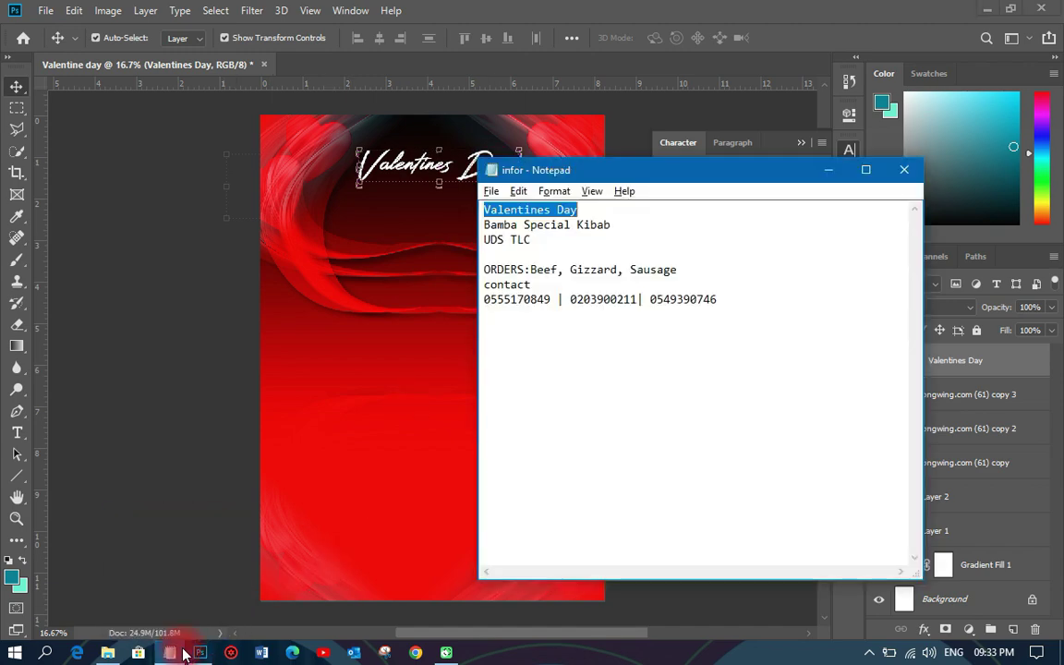
pyautogui.click(494, 226)
pyautogui.doubleClick(494, 226)
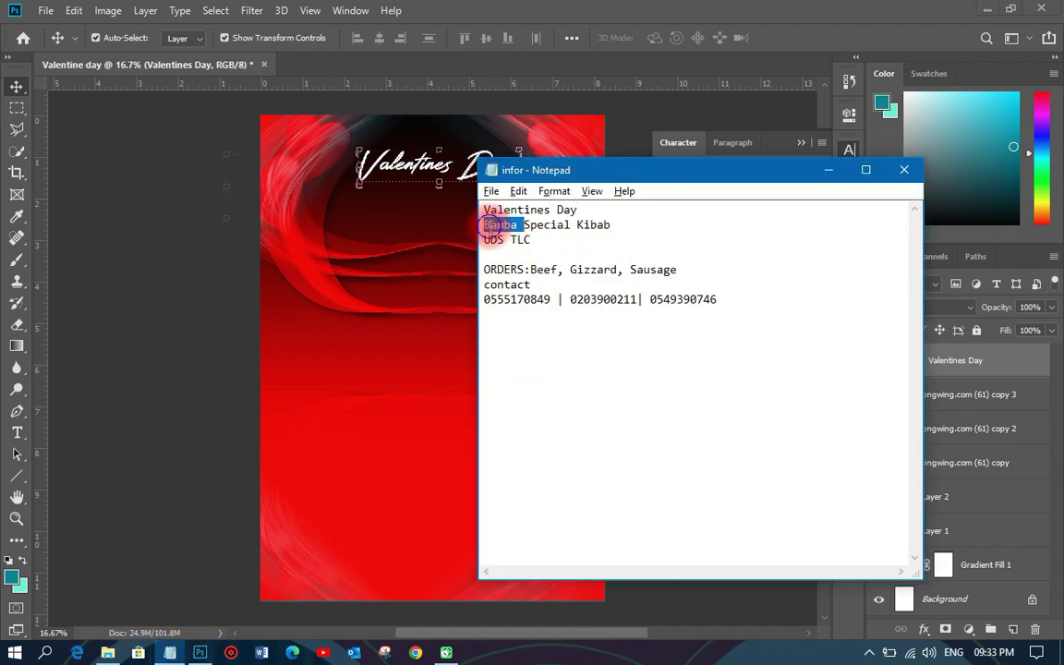
pyautogui.rightClick(499, 226)
pyautogui.click(531, 281)
# Switch back to Photoshop and add a text layer with the copied "Bamba" below the "Valentines Day" title
pyautogui.click(105, 312)
pyautogui.press('space')
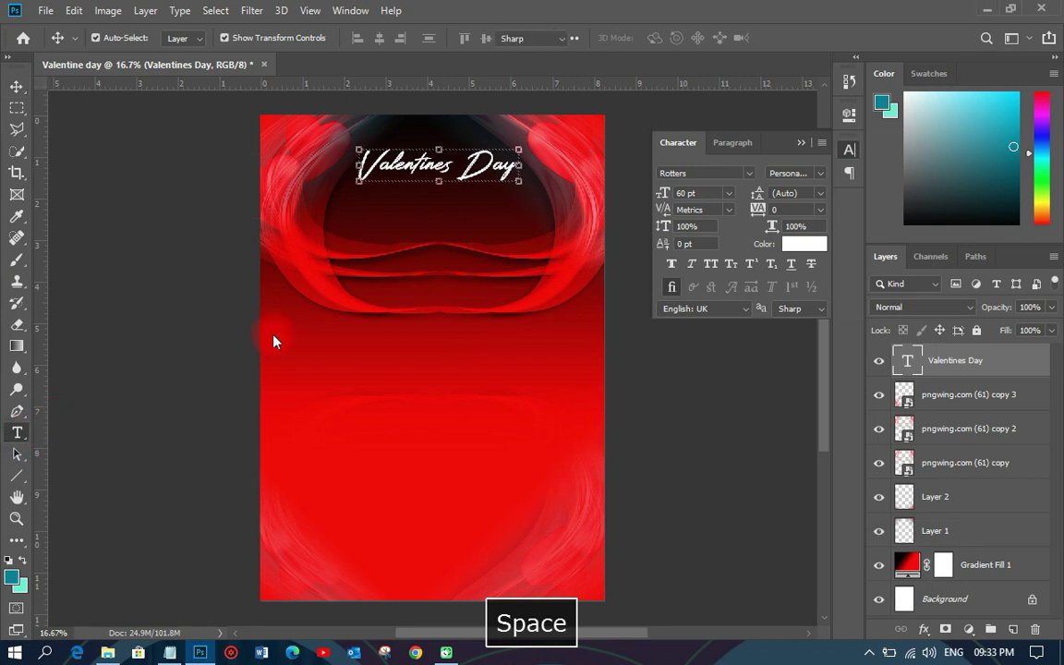
pyautogui.press('t')
pyautogui.click(405, 230)
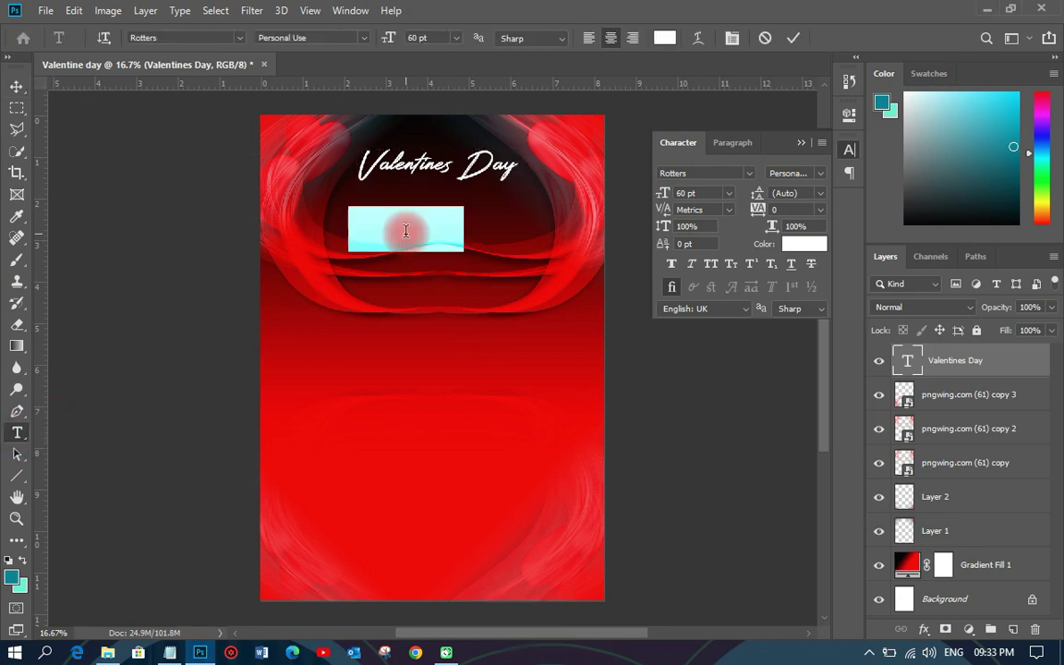
pyautogui.rightClick(406, 236)
pyautogui.rightClick(388, 229)
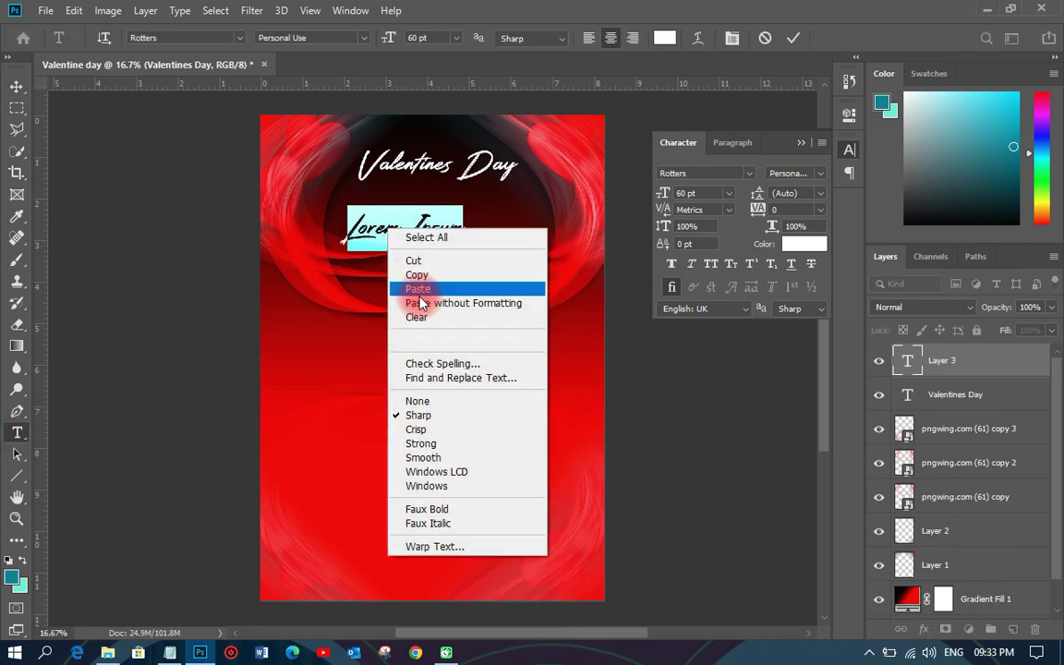
pyautogui.click(419, 292)
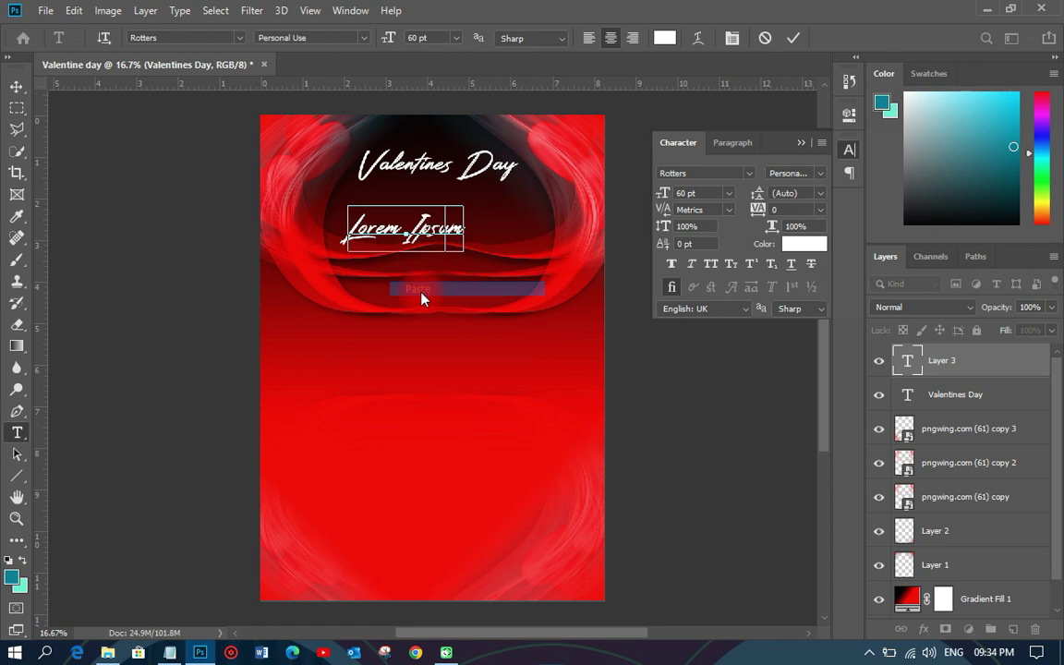
pyautogui.click(21, 87)
# Change the "Bamba" text's font to Tw Cen MT in Bold style
pyautogui.click(748, 173)
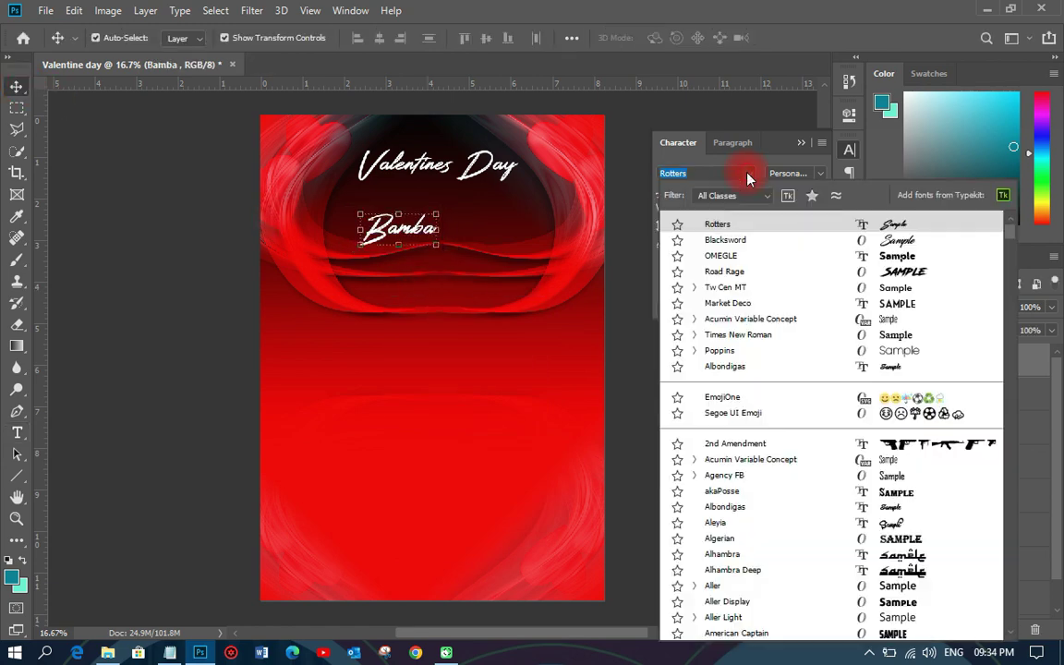
pyautogui.click(733, 288)
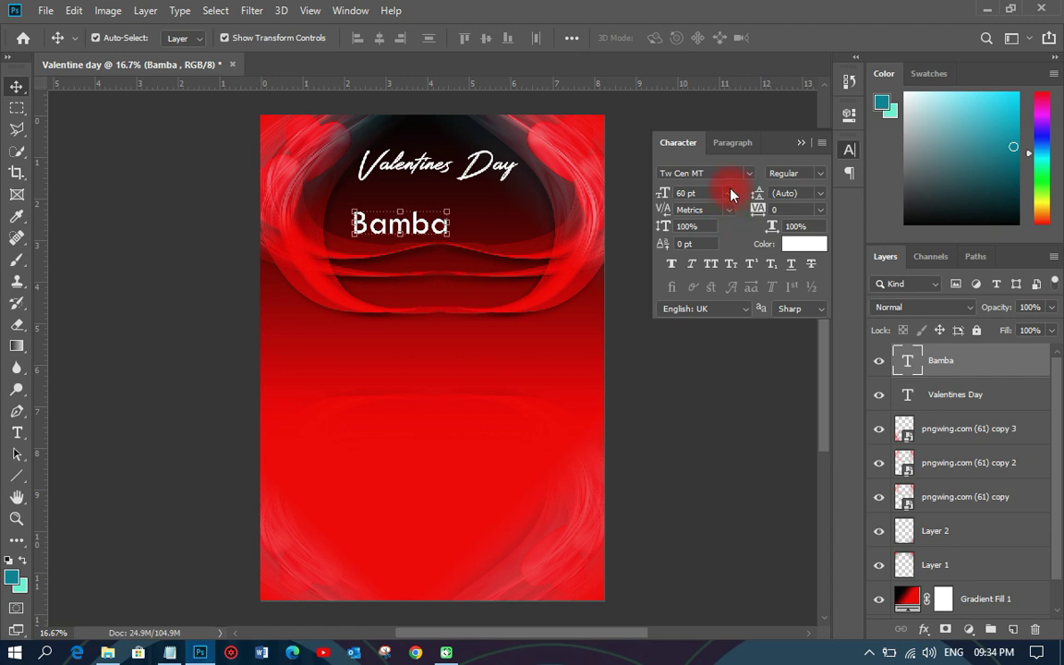
pyautogui.click(816, 180)
pyautogui.click(805, 225)
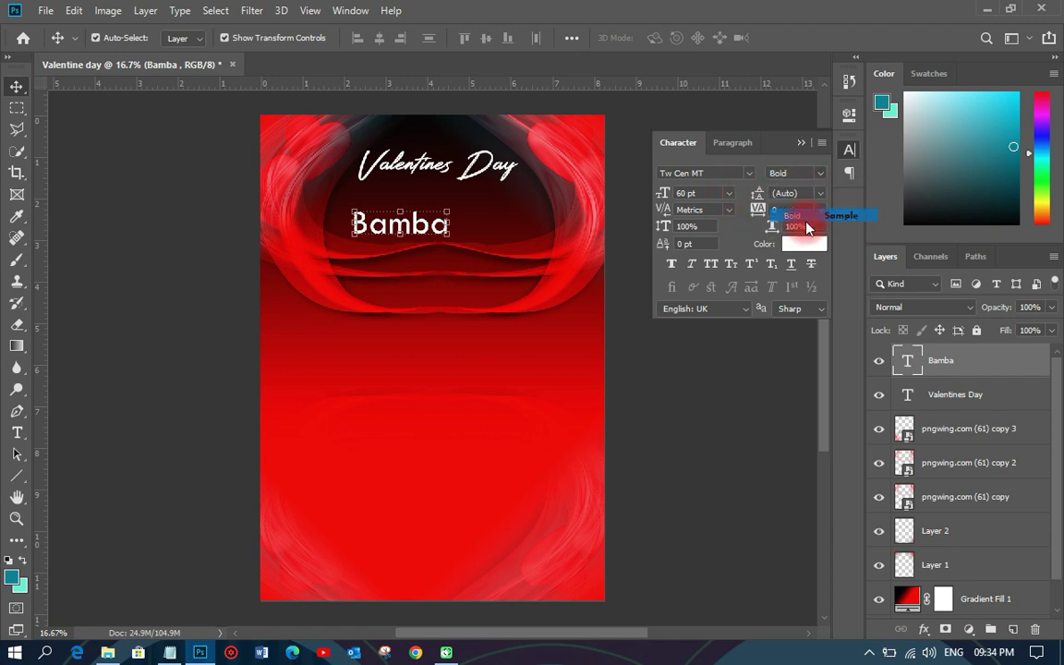
# Enlarge the "Bamba" text to 113 pt and centre it directly under the "Valentines Day" title
pyautogui.click(729, 193)
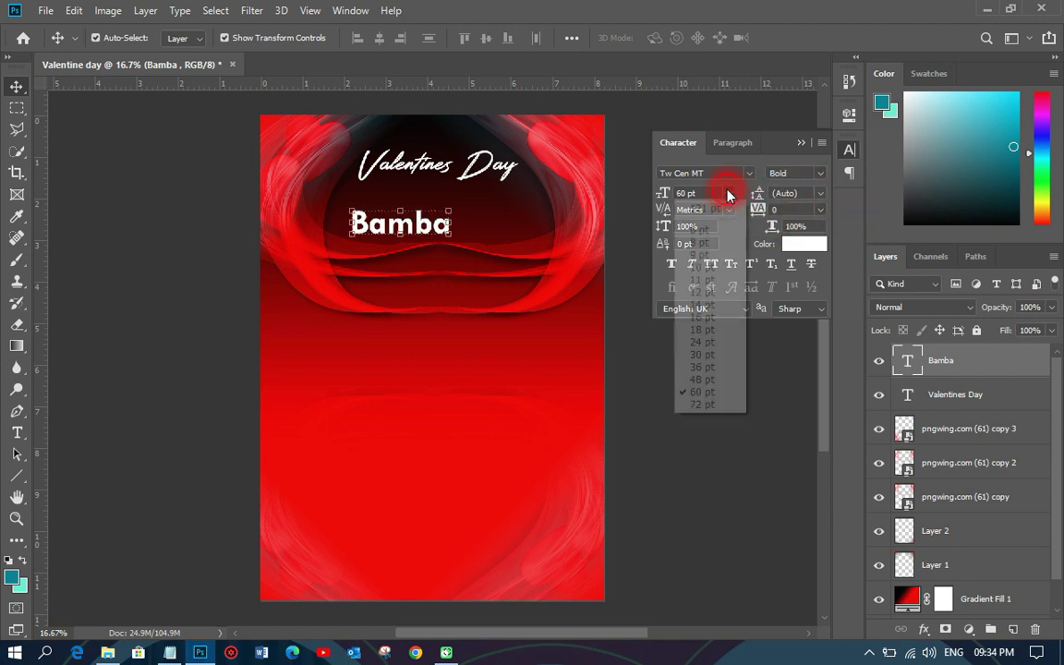
pyautogui.click(718, 405)
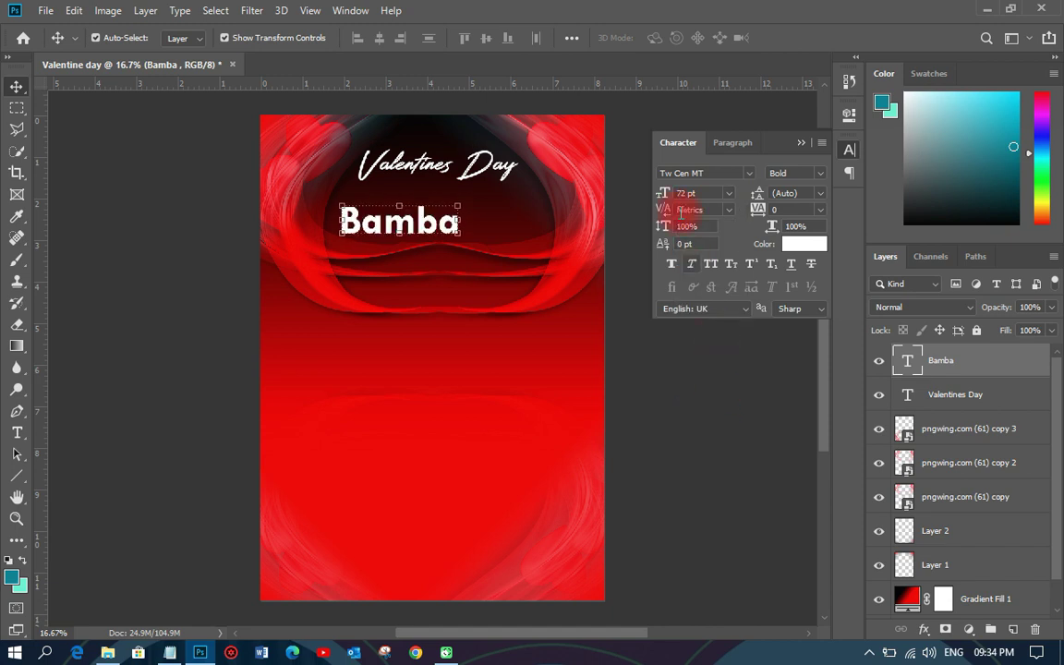
pyautogui.moveTo(664, 199); pyautogui.dragTo(687, 196)
pyautogui.moveTo(470, 223); pyautogui.dragTo(512, 223)
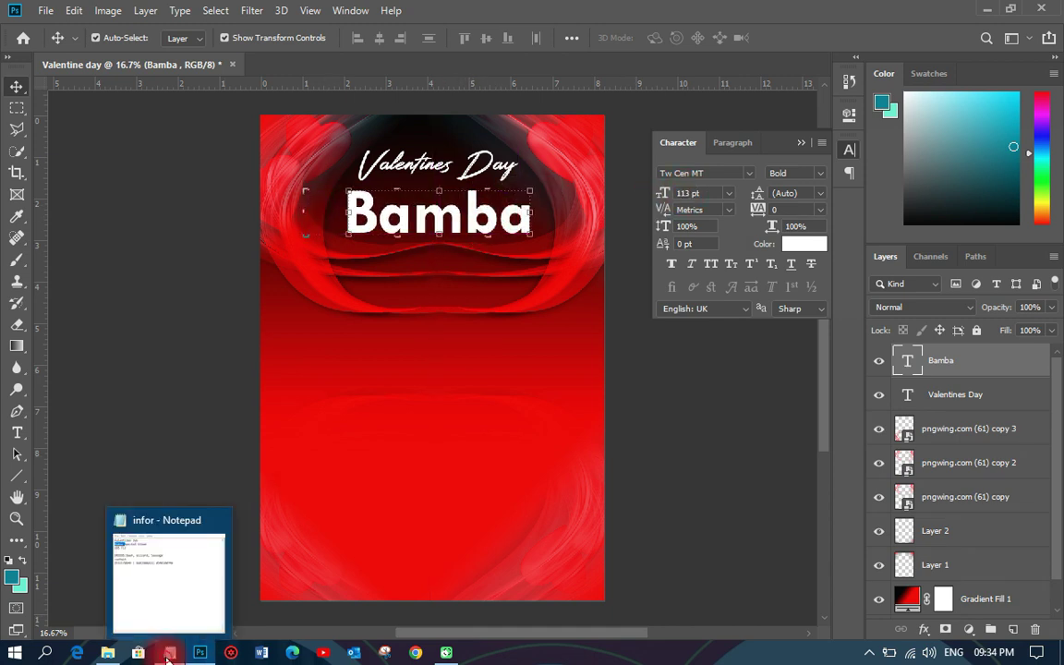
# Switch to the "infor" text file and copy "Special Kibab" from its second line
pyautogui.click(181, 653)
pyautogui.click(539, 225)
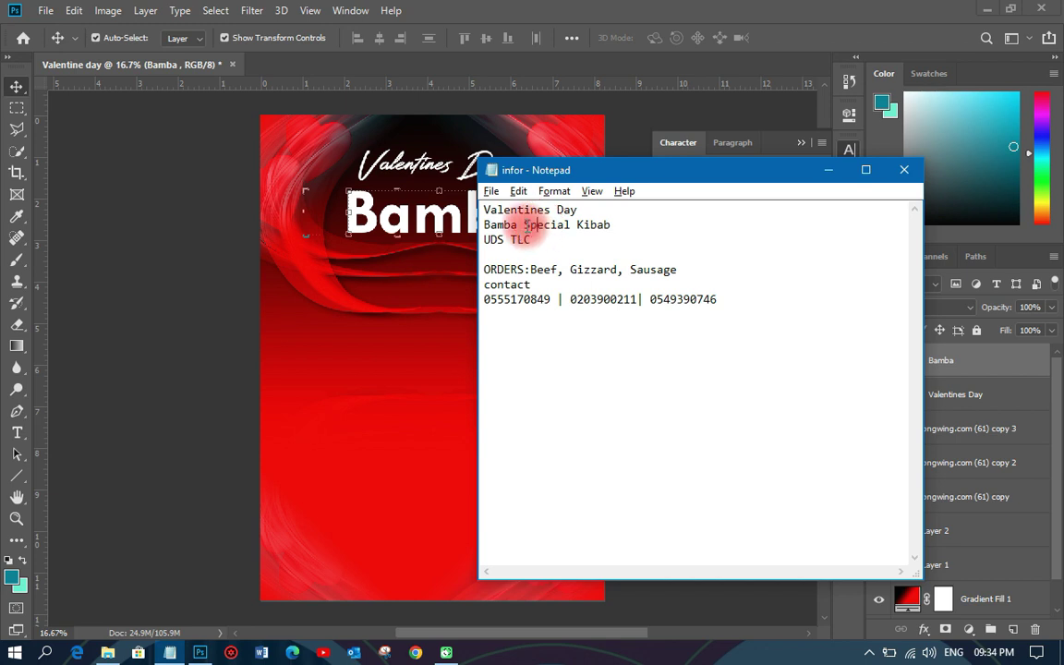
pyautogui.moveTo(524, 224); pyautogui.dragTo(601, 229)
pyautogui.rightClick(601, 228)
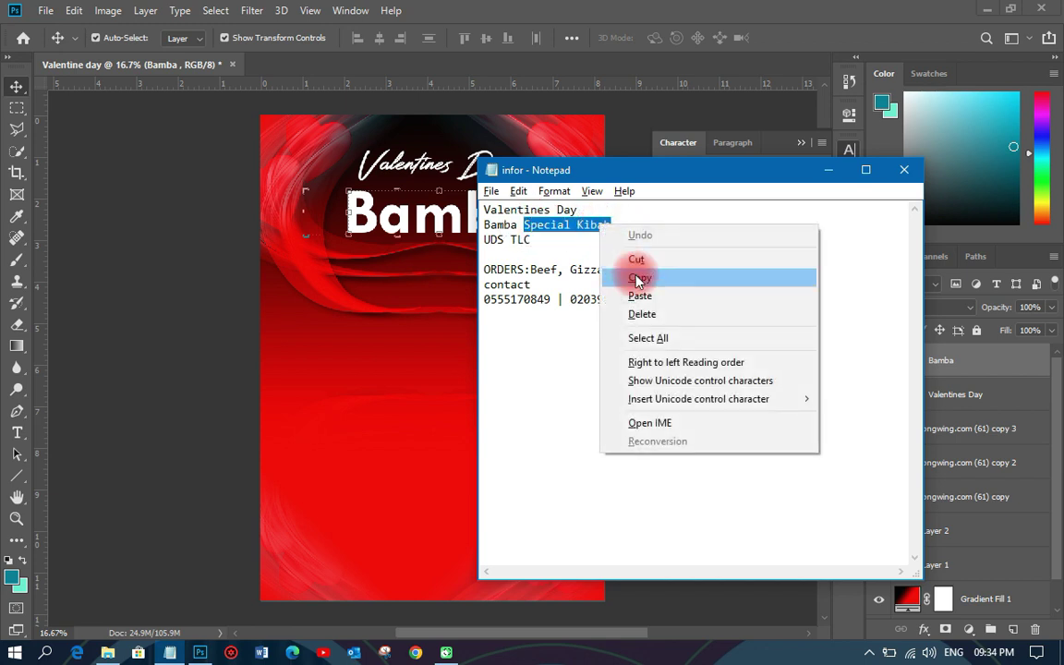
pyautogui.click(636, 278)
# Switch back to Photoshop and add a text layer with the copied "Special Kibab" below "Bamba"
pyautogui.click(277, 300)
pyautogui.press('space')
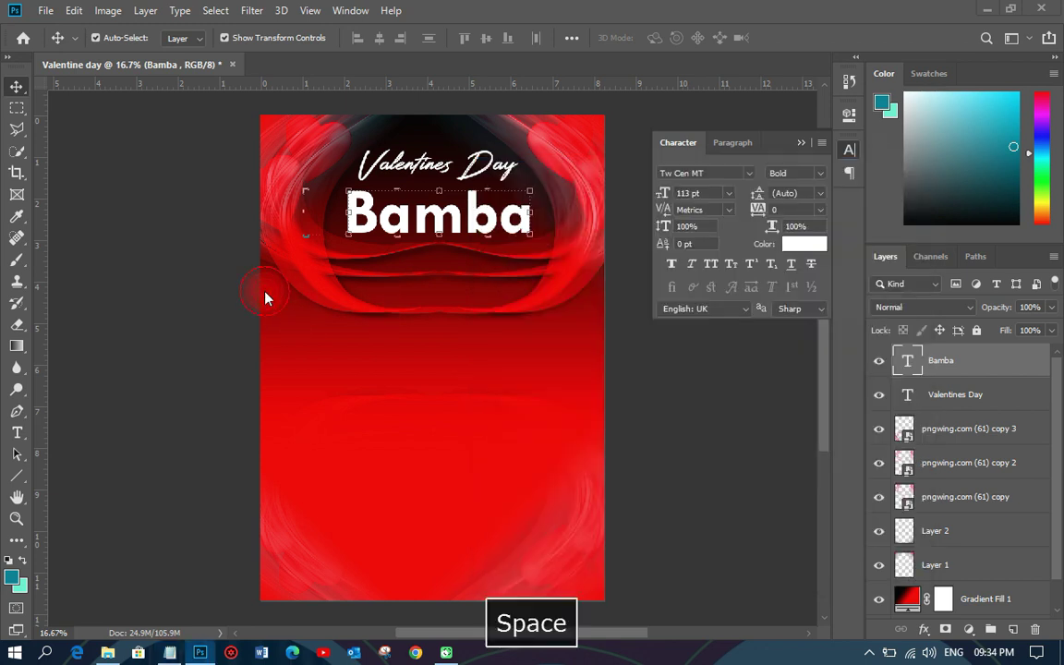
pyautogui.click(18, 434)
pyautogui.click(399, 267)
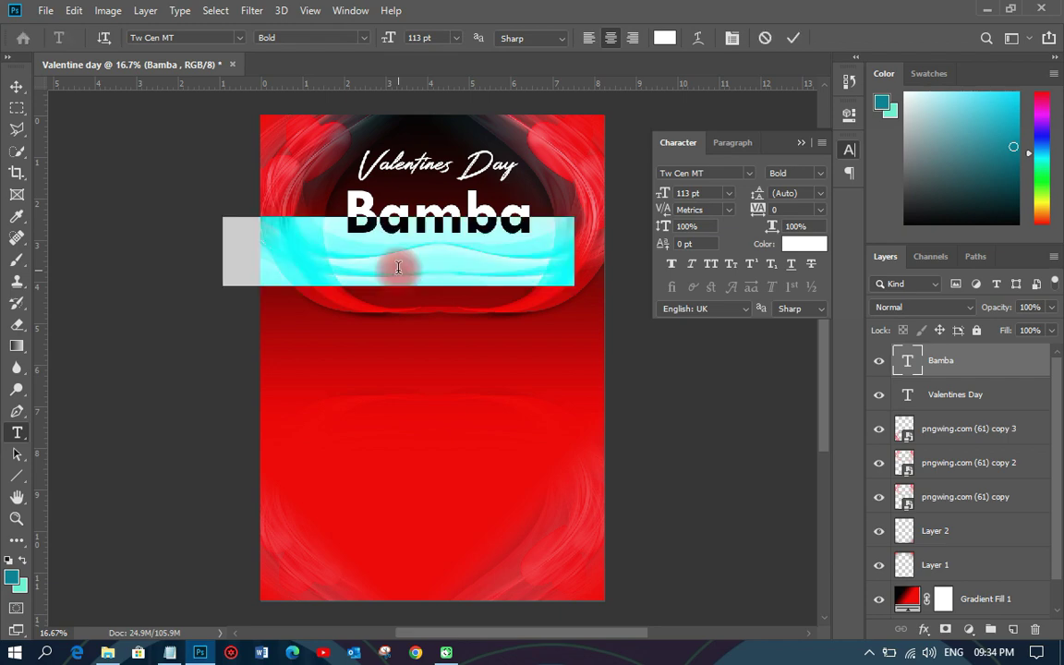
pyautogui.rightClick(397, 267)
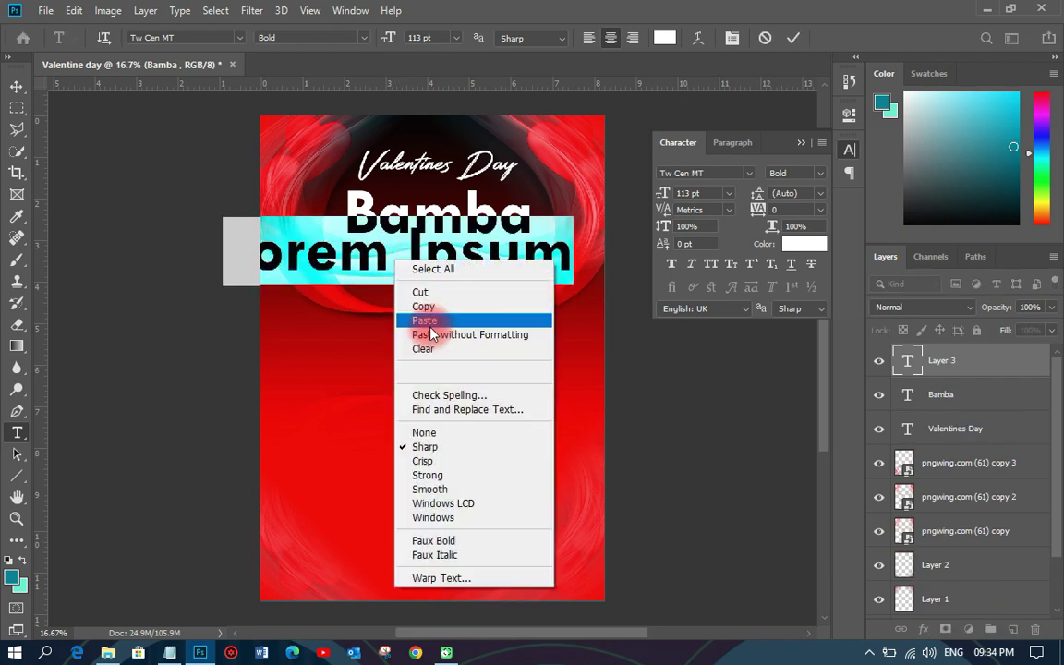
pyautogui.click(422, 319)
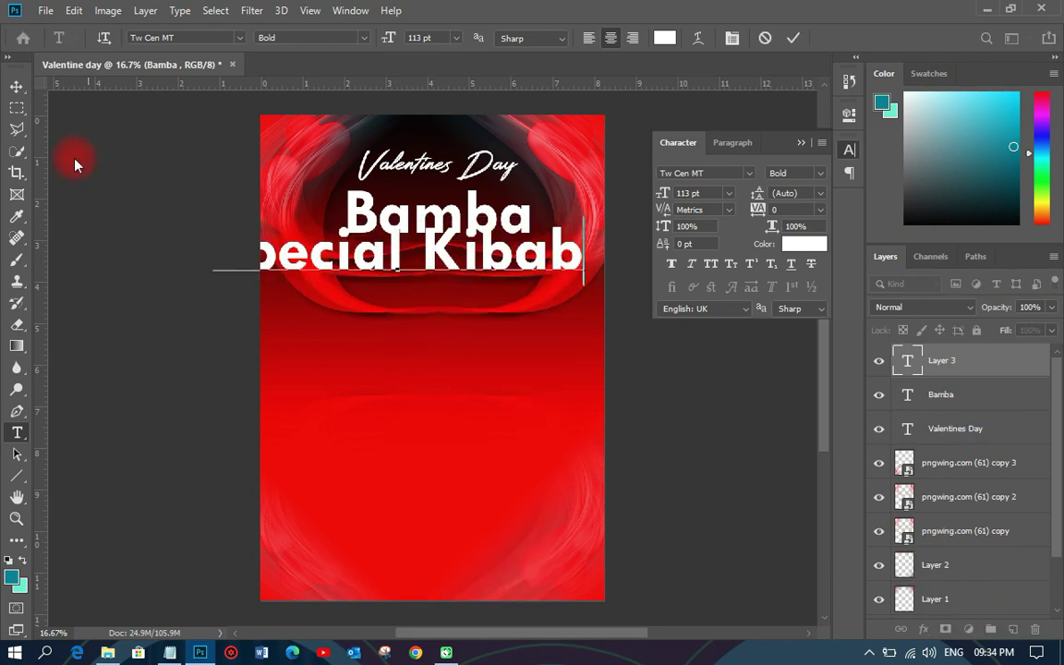
pyautogui.click(17, 86)
# Set the "Special Kibab" text to 48 pt and centre it just below "Bamba"
pyautogui.click(729, 193)
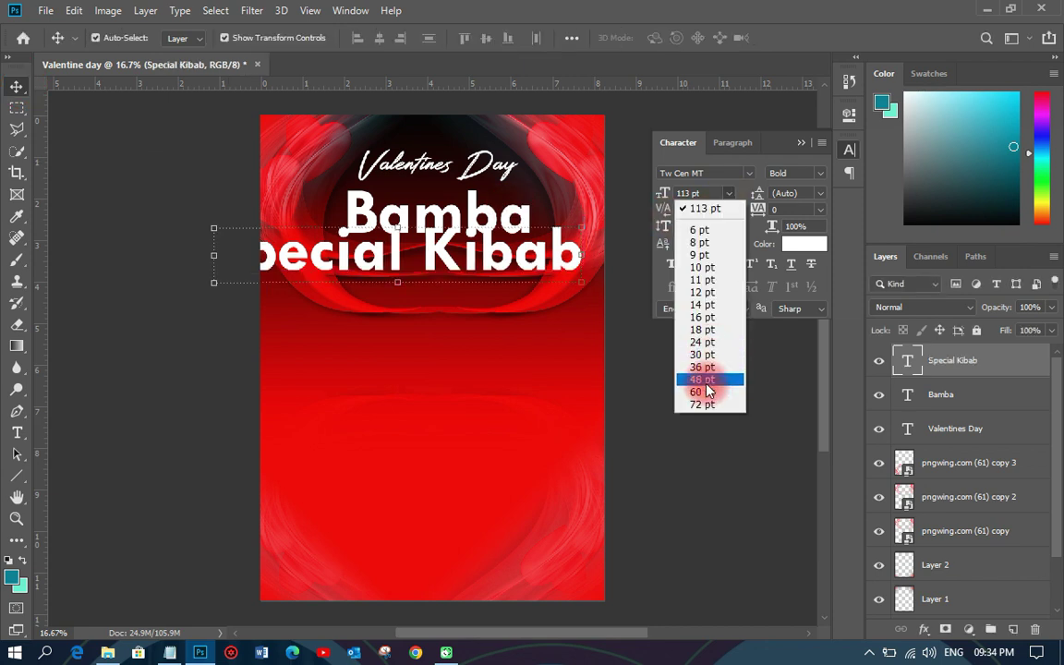
pyautogui.click(706, 380)
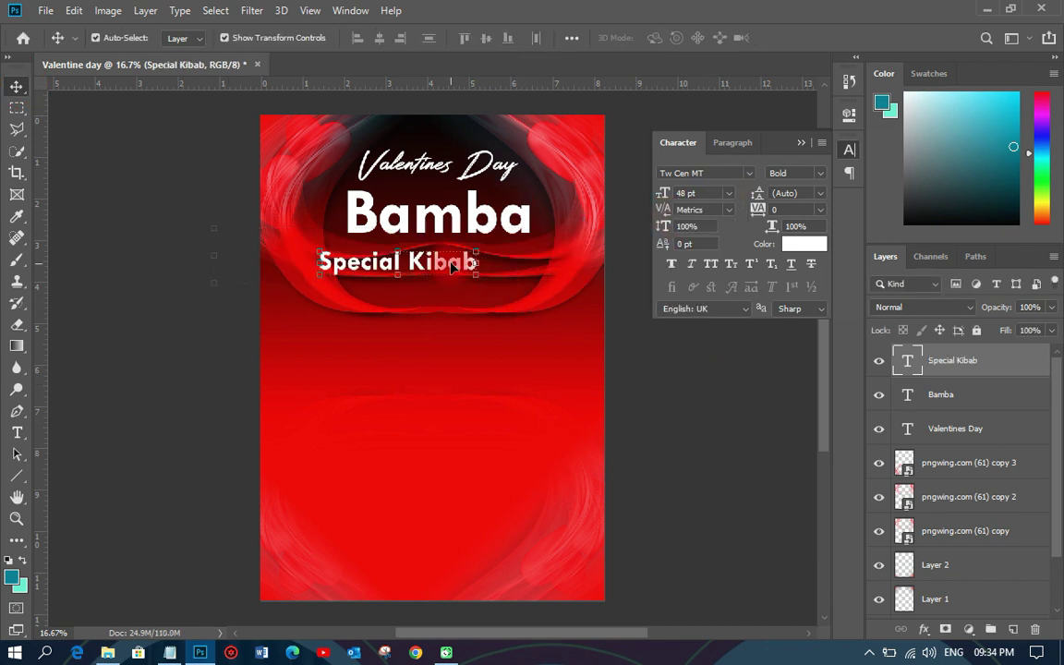
pyautogui.moveTo(455, 265); pyautogui.dragTo(496, 253)
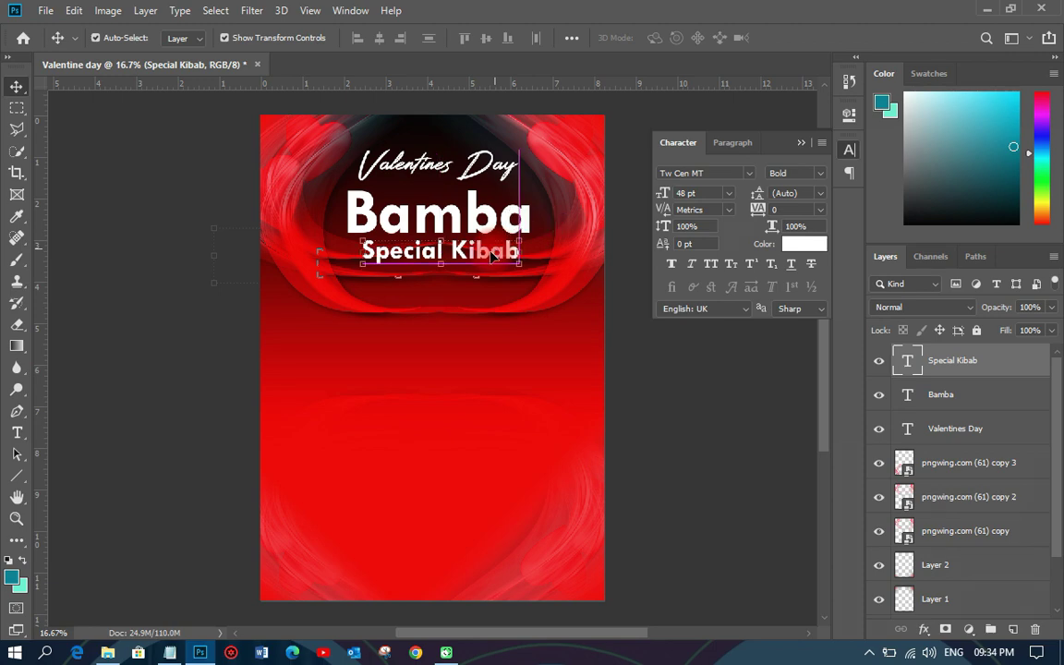
# Change the "Special Kibab" text's font to Rotters and its size to 72 pt
pyautogui.click(747, 174)
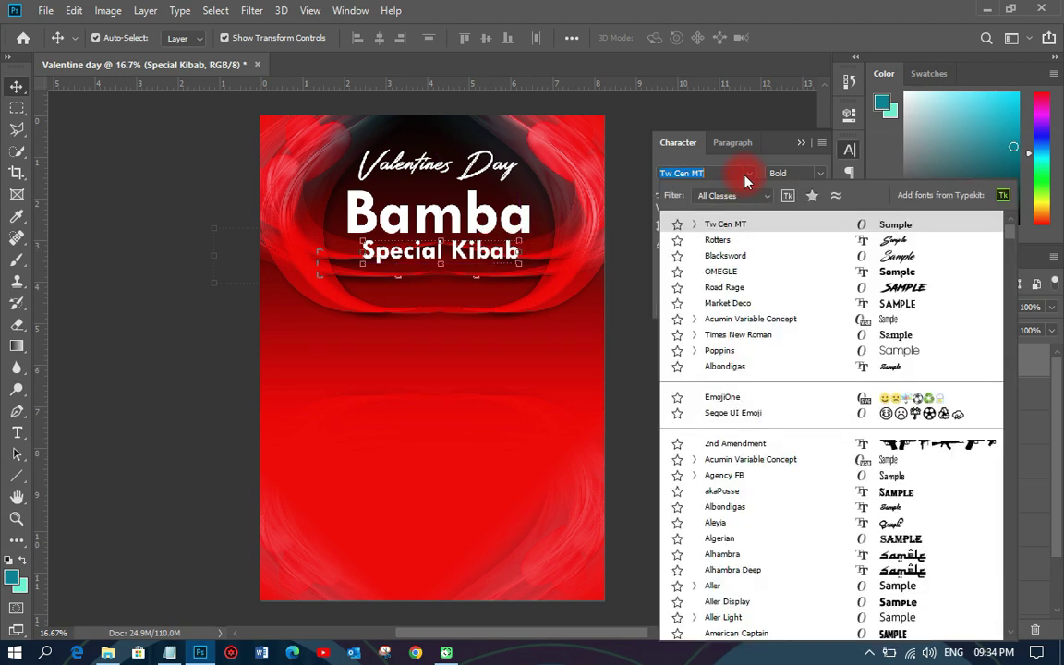
pyautogui.click(719, 241)
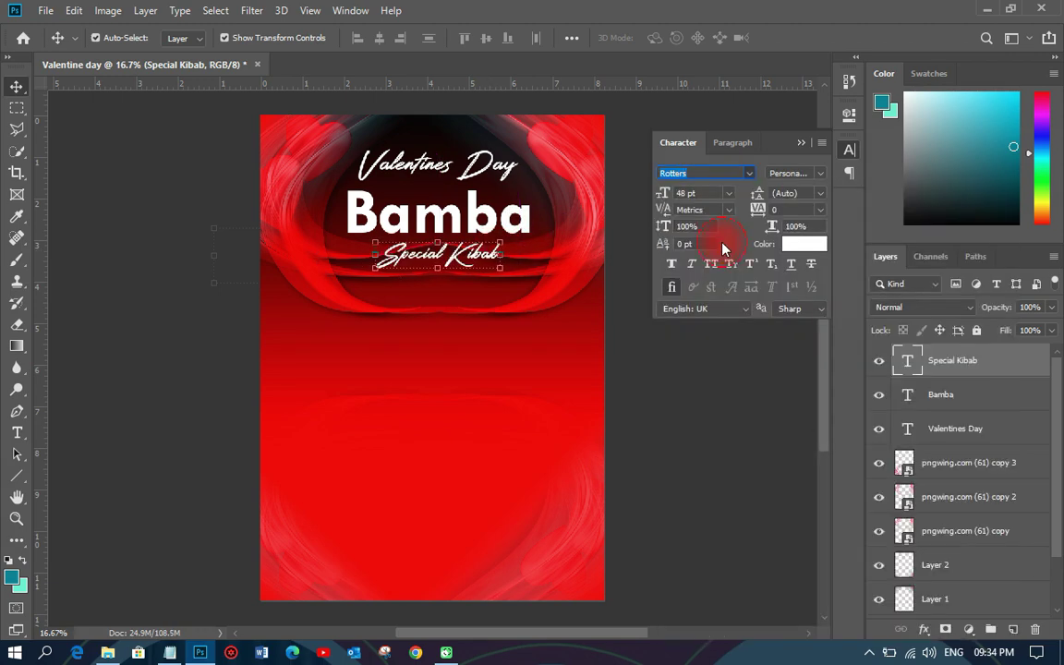
pyautogui.click(730, 195)
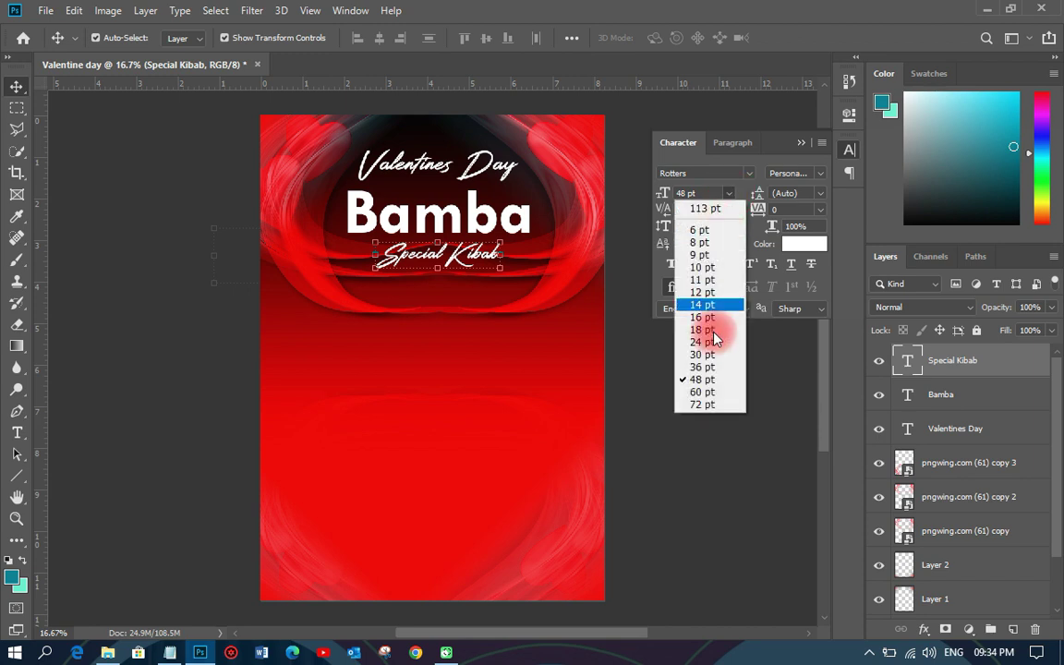
pyautogui.click(706, 388)
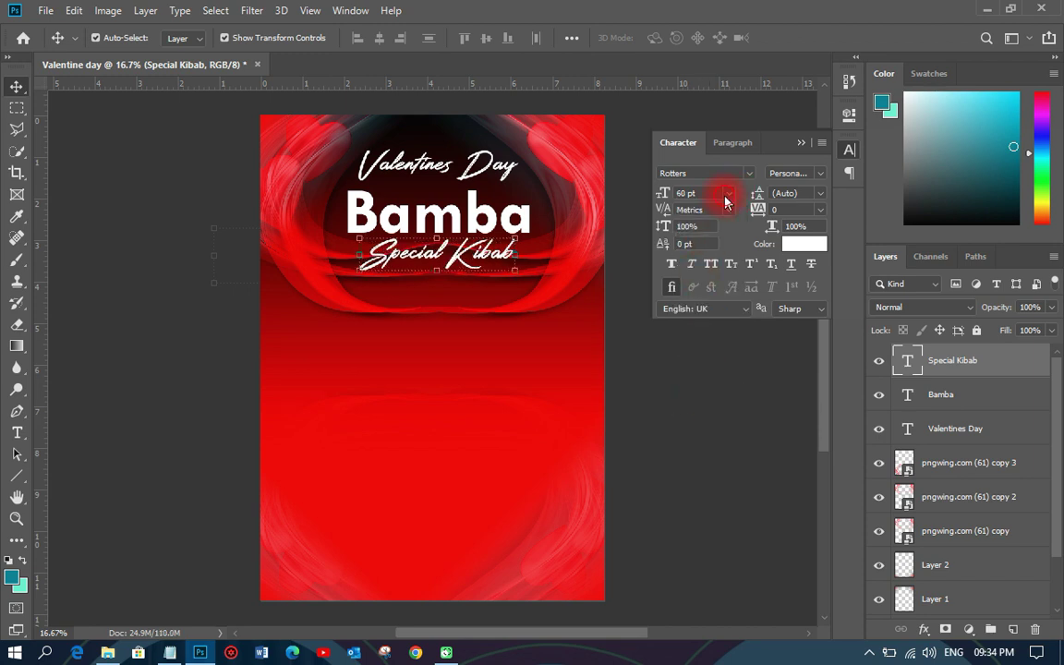
pyautogui.click(726, 195)
pyautogui.click(716, 408)
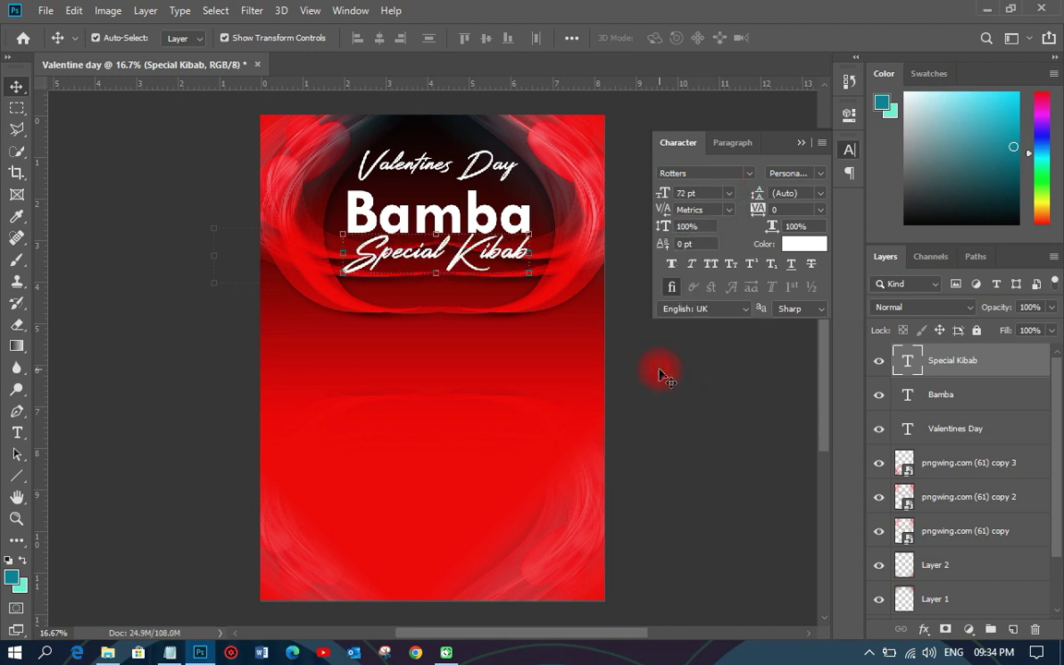
# Move the "Special Kibab" text slightly up so it overlaps the lower edge of "Bamba"
pyautogui.scroll(5, 440, 124)
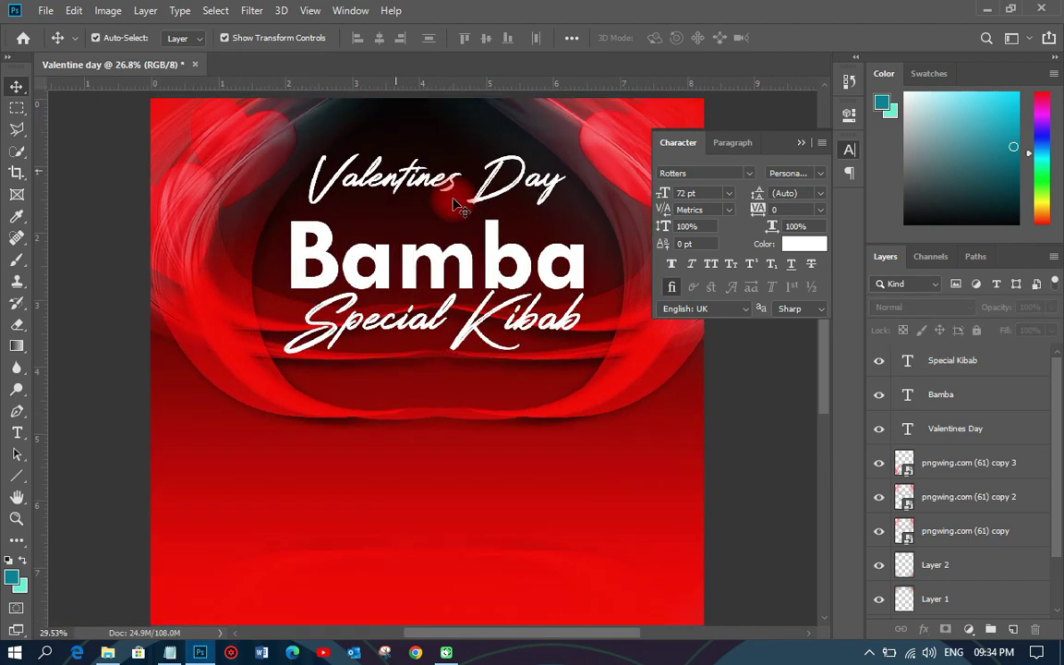
pyautogui.scroll(1, 455, 205)
pyautogui.click(439, 307)
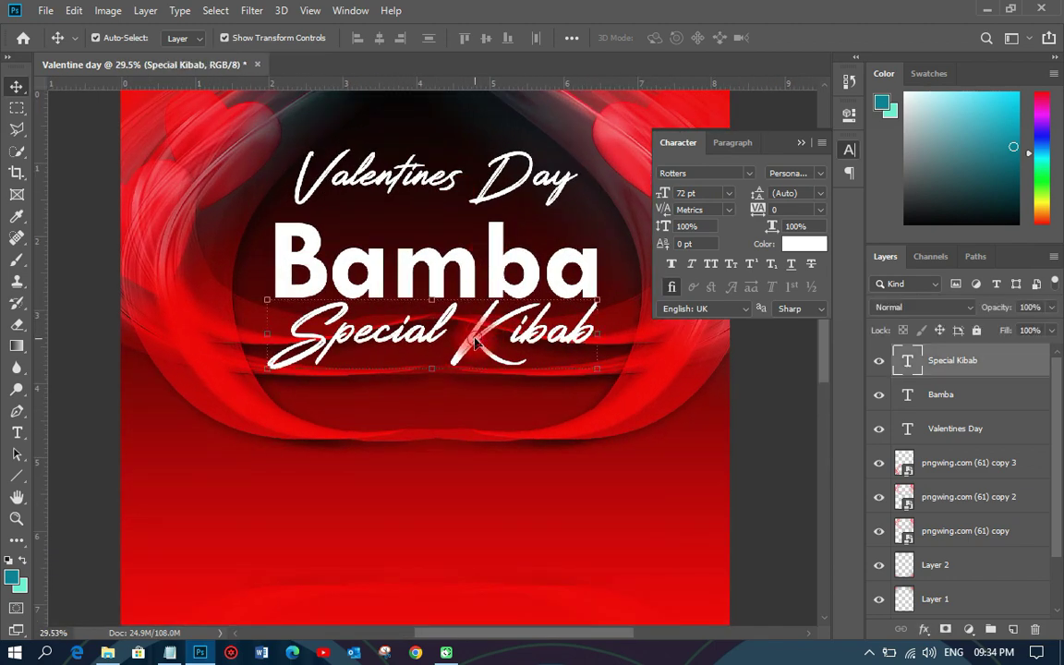
pyautogui.moveTo(475, 341); pyautogui.dragTo(479, 324)
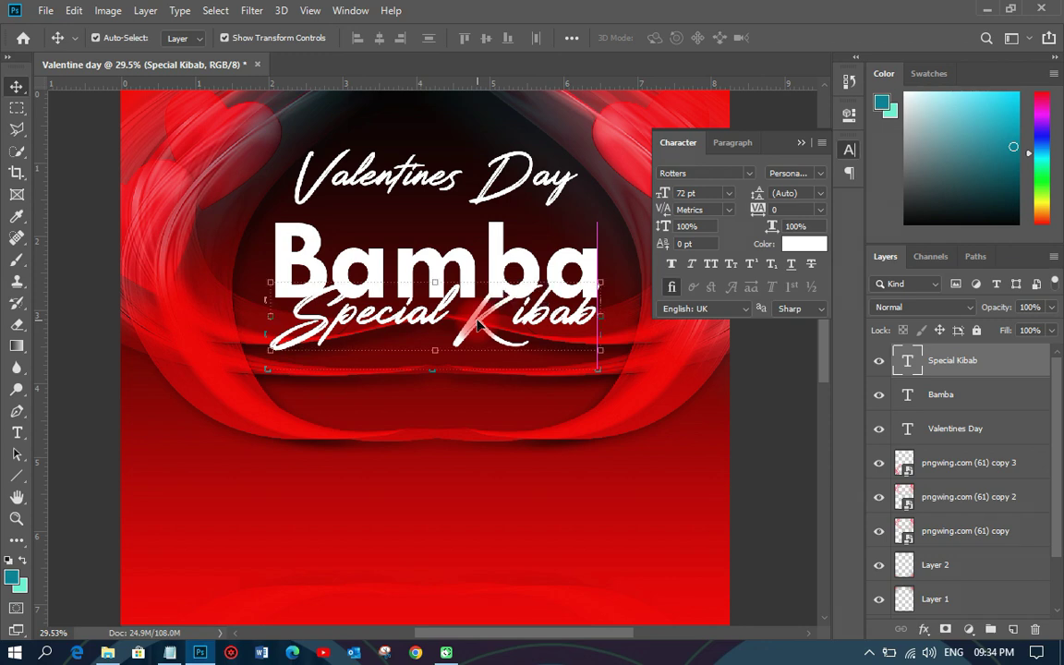
# Change the "Special Kibab" text colour to yellow (ffff00) and collapse the character settings
pyautogui.click(813, 245)
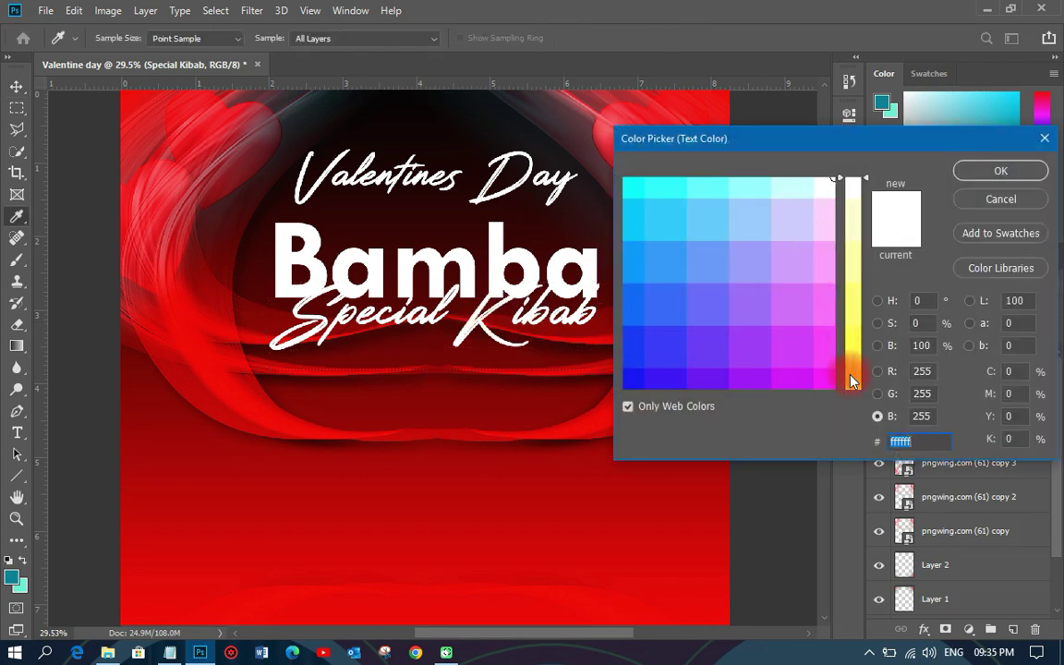
pyautogui.moveTo(852, 380); pyautogui.dragTo(853, 391)
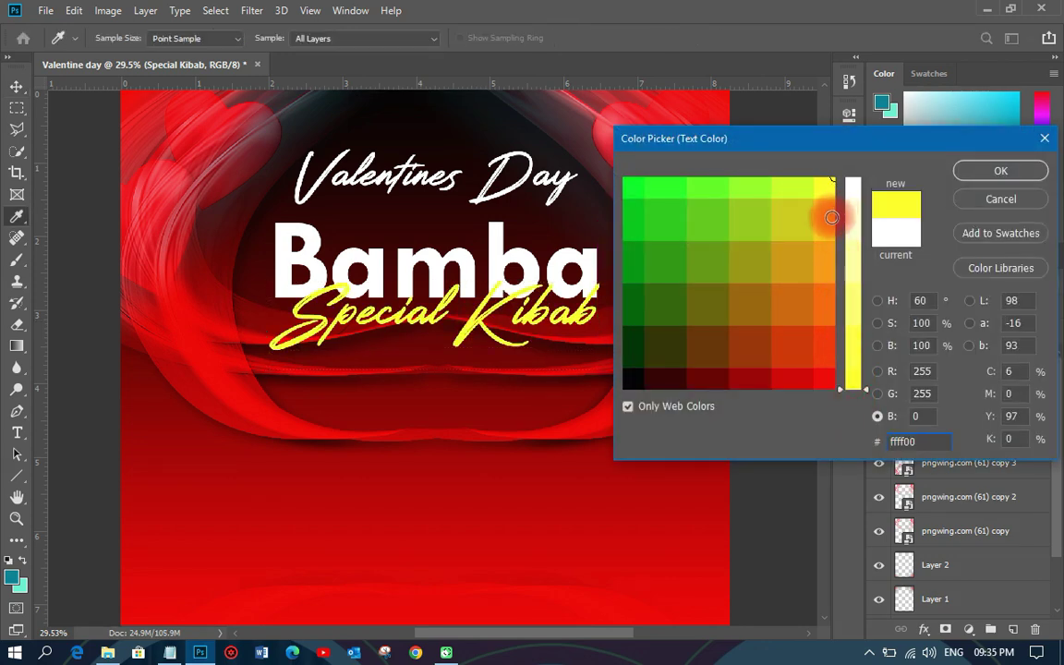
pyautogui.moveTo(832, 217); pyautogui.dragTo(834, 181)
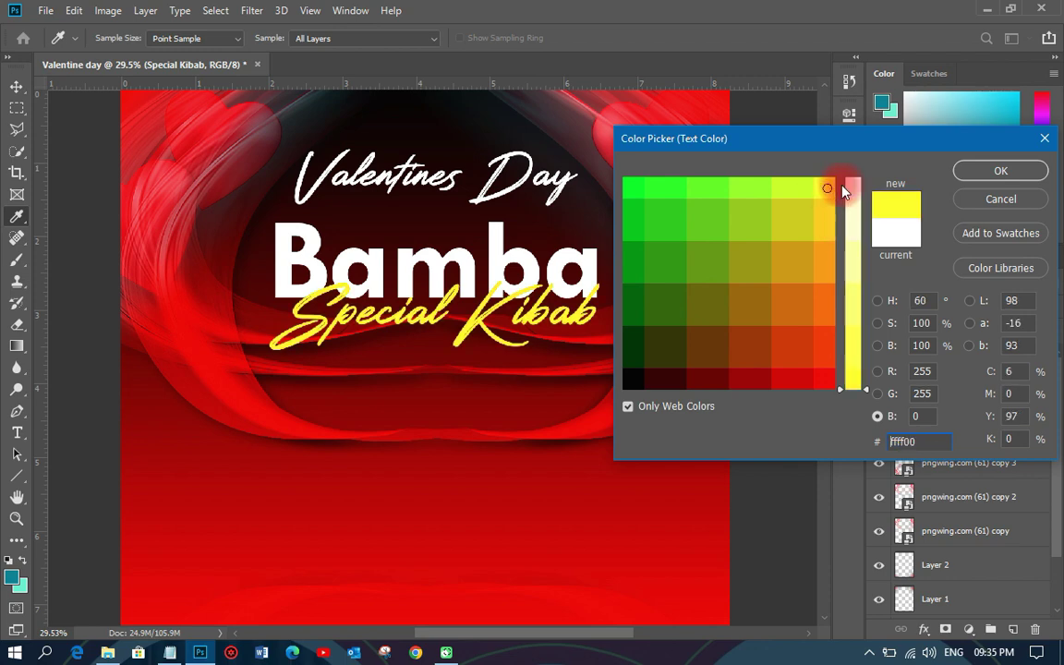
pyautogui.click(975, 171)
pyautogui.click(850, 153)
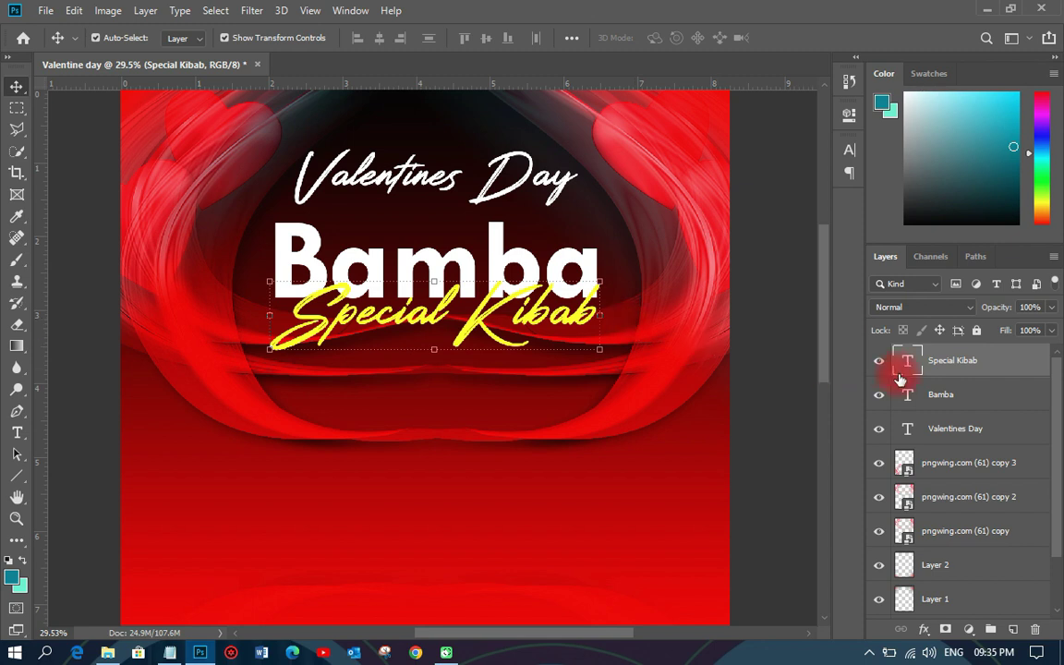
# Group the "Special Kibab" and "Bamba" text layers and name the group "title"
pyautogui.keyDown('shift'); pyautogui.click(955, 403); pyautogui.keyUp('shift')
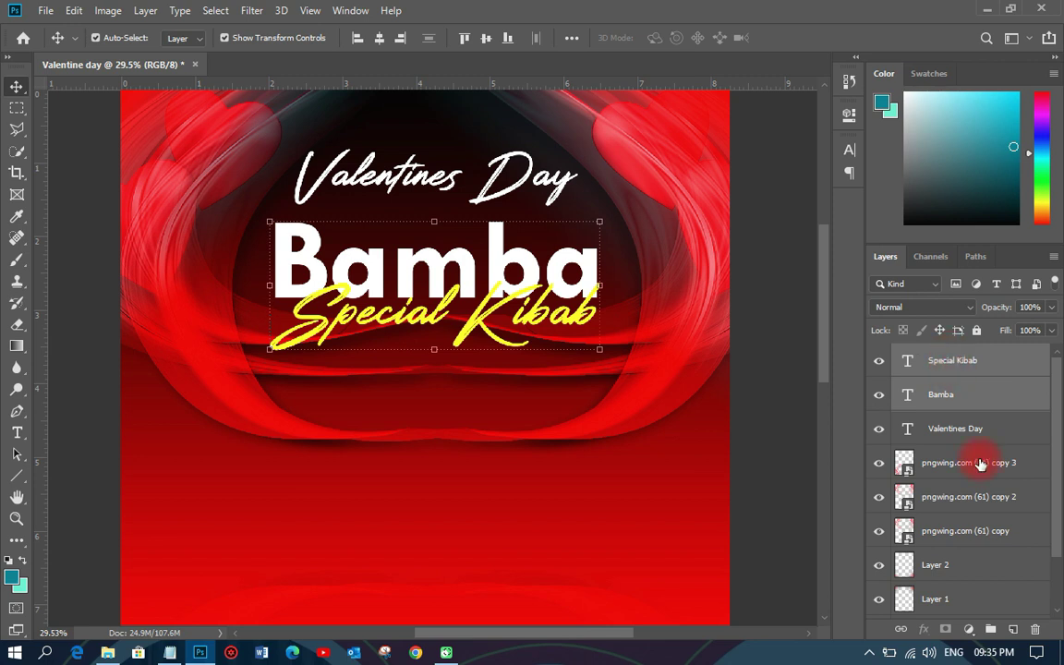
pyautogui.click(992, 632)
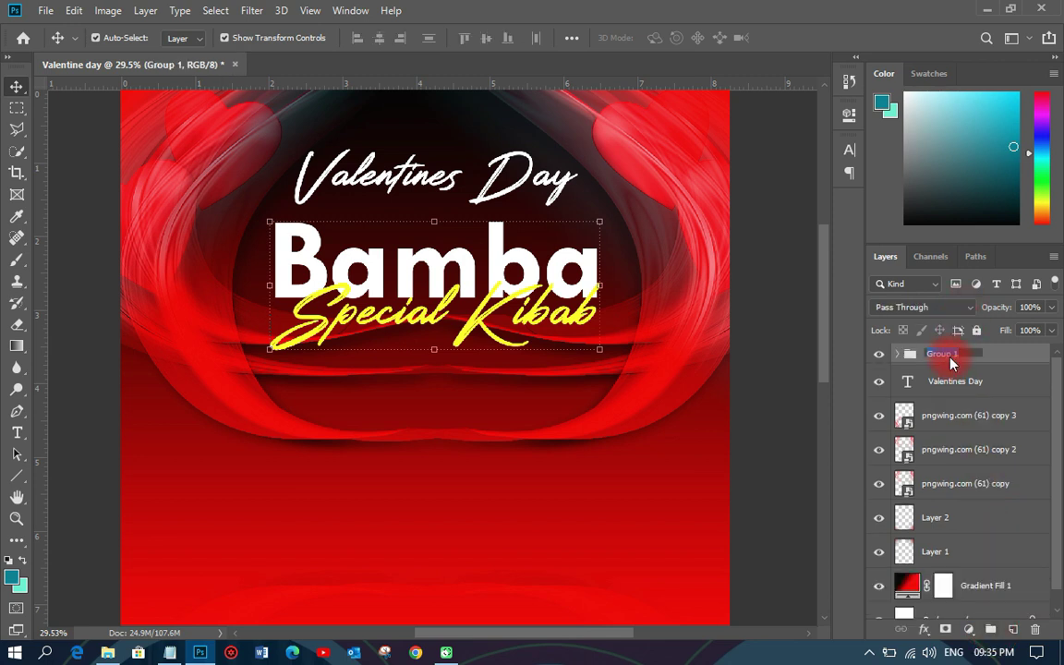
pyautogui.write('title')
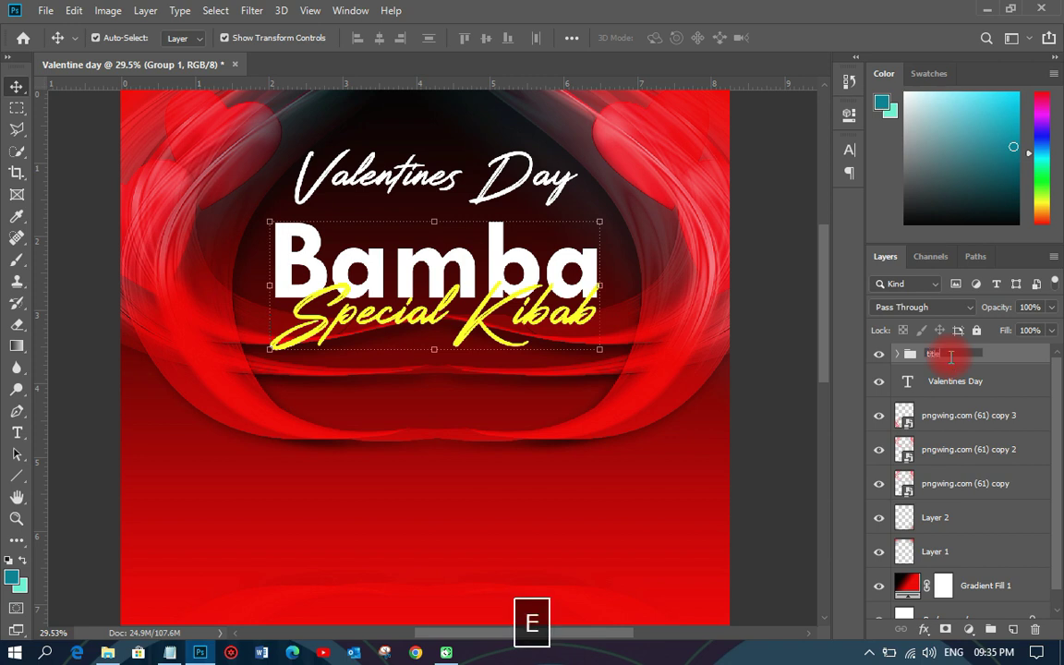
pyautogui.press('Return')
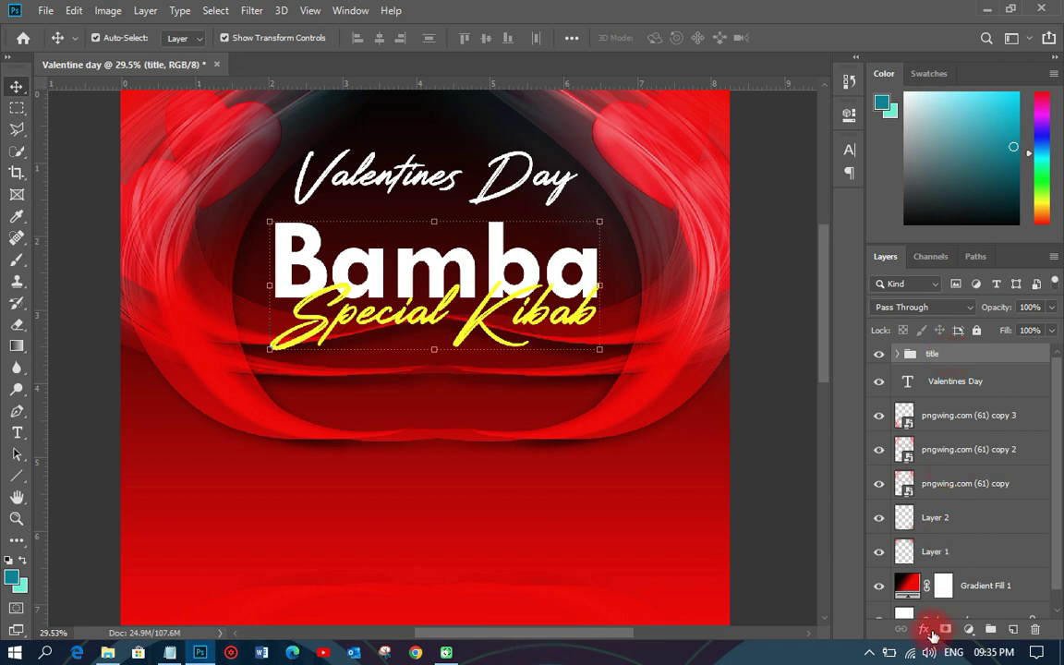
# Add a stroke to the title group with a solid black colour fill, Outside position and 40 px size
pyautogui.click(925, 631)
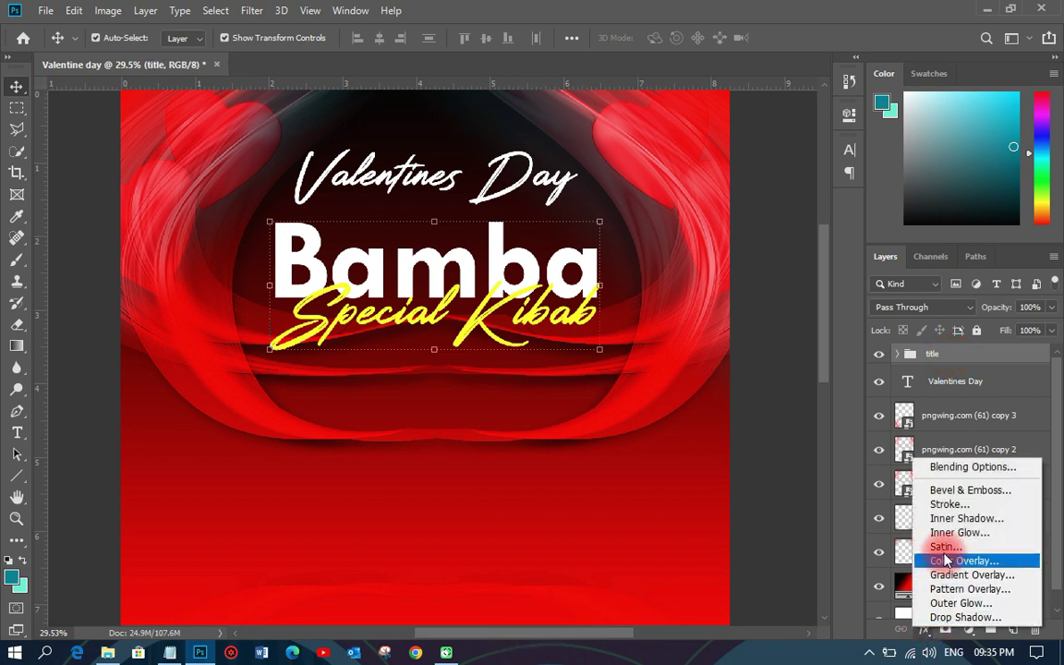
pyautogui.click(949, 504)
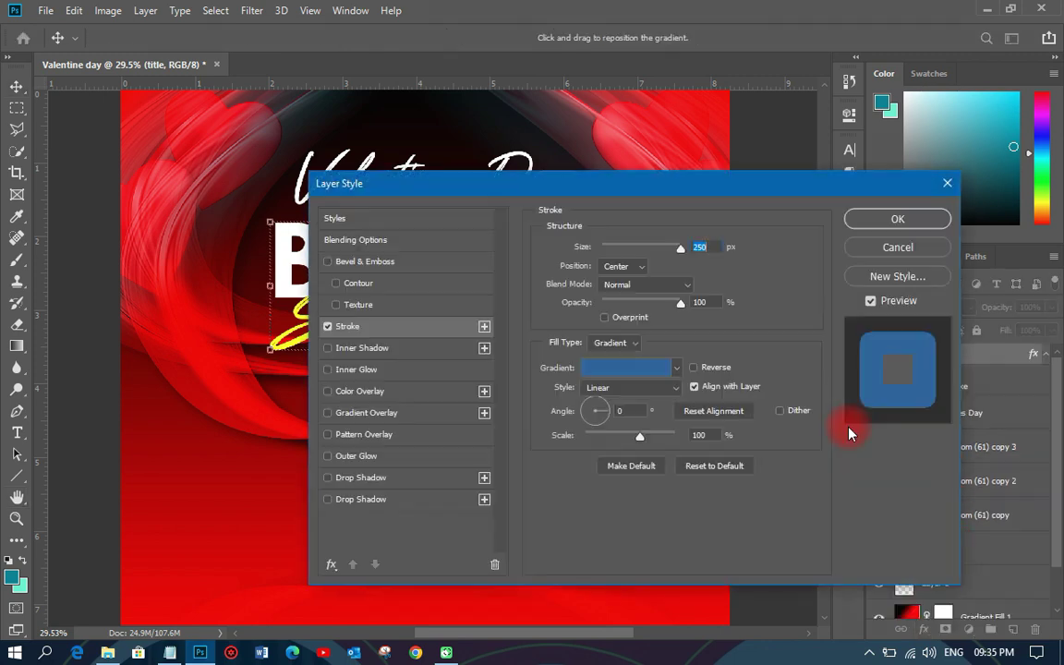
pyautogui.moveTo(530, 189); pyautogui.dragTo(873, 198)
pyautogui.click(673, 337)
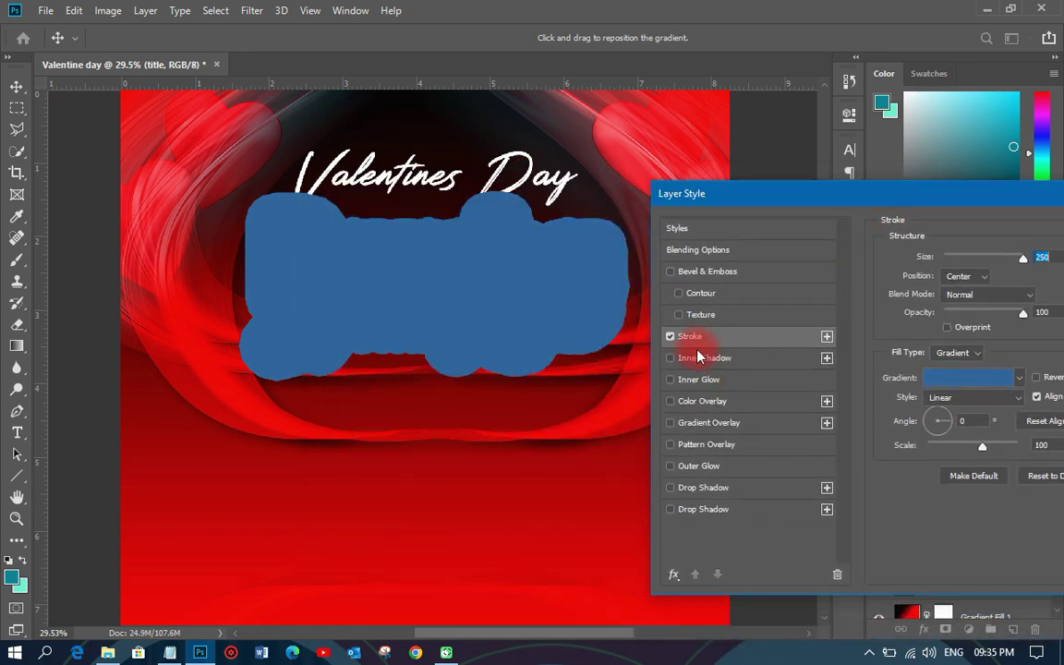
pyautogui.click(959, 360)
pyautogui.click(947, 368)
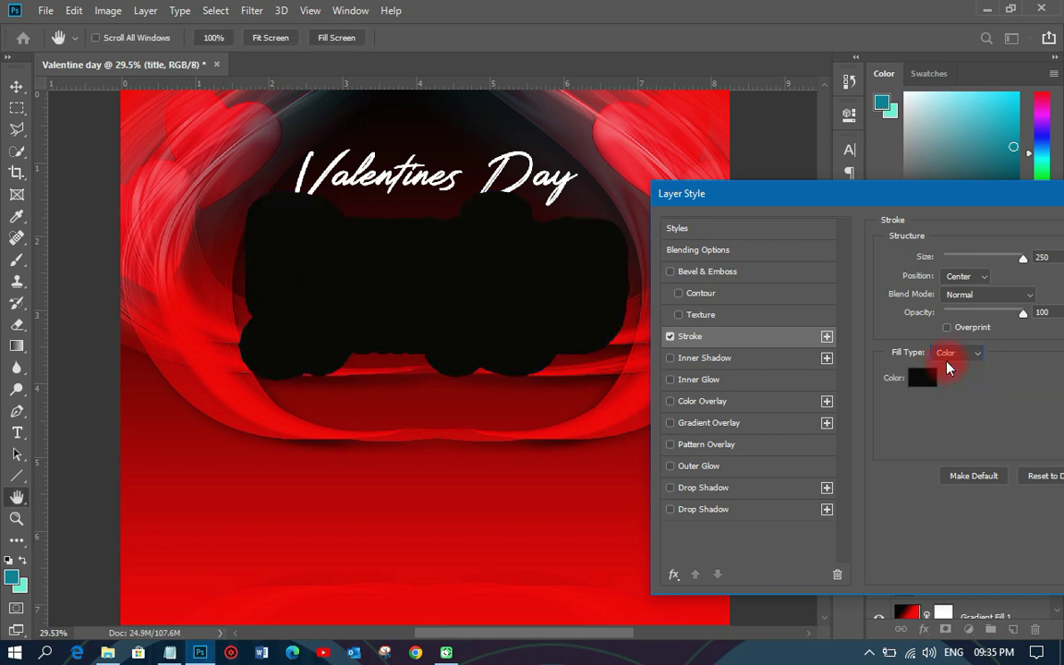
pyautogui.click(954, 280)
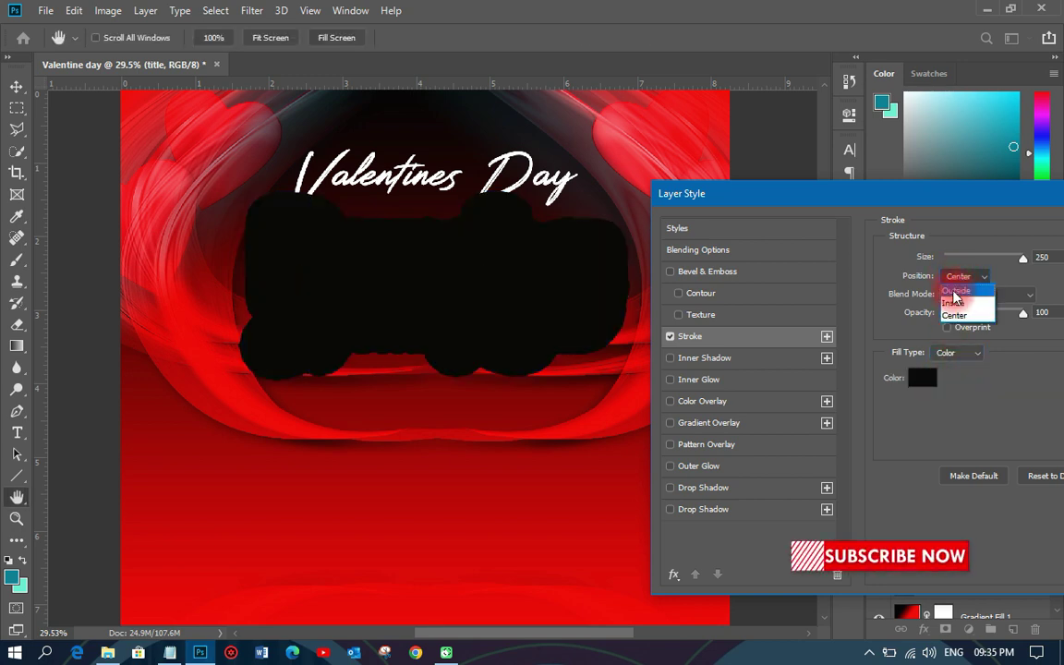
pyautogui.click(957, 290)
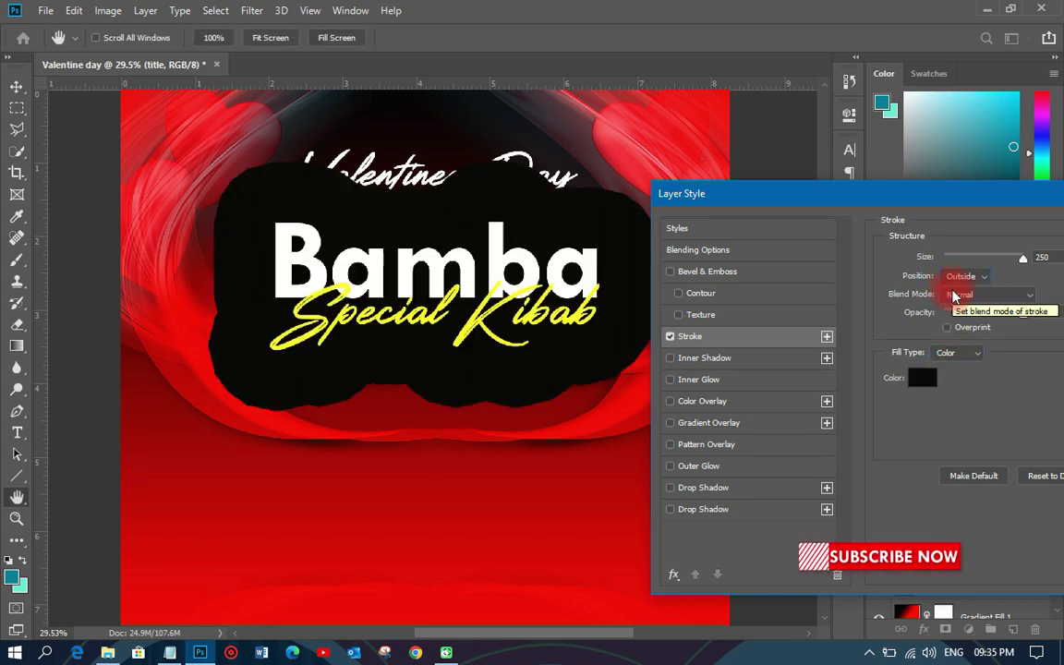
pyautogui.moveTo(1023, 258)
pyautogui.mouseDown()
pyautogui.moveTo(952, 262)
pyautogui.moveTo(964, 264)
pyautogui.mouseUp()
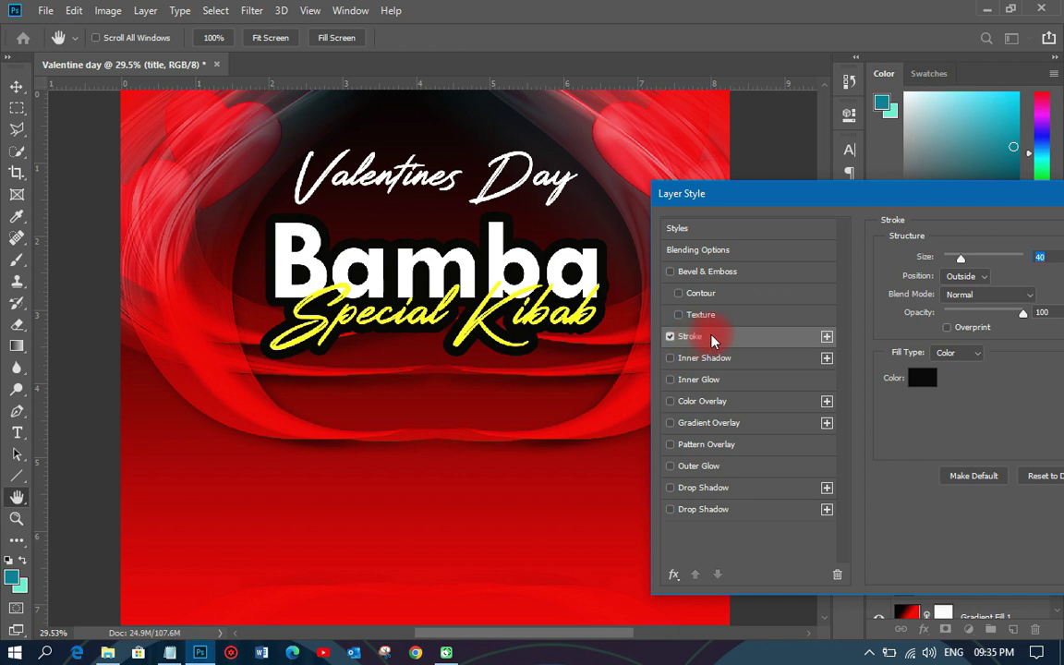
# Add a second stroke to the title group in dark red (660000) with a size of 21 px
pyautogui.click(827, 339)
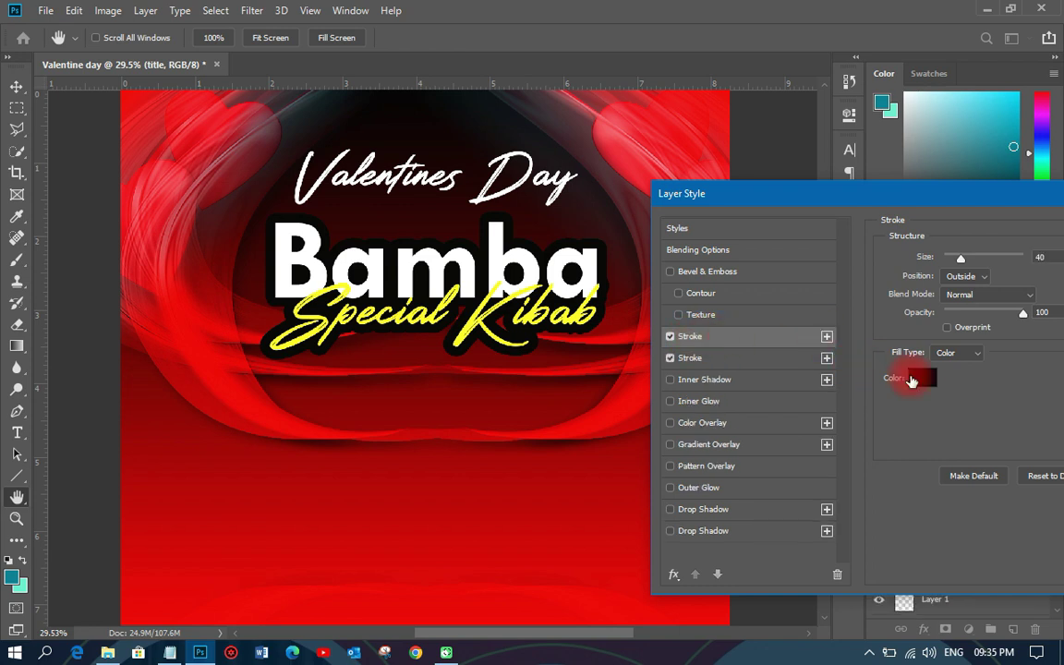
pyautogui.click(919, 378)
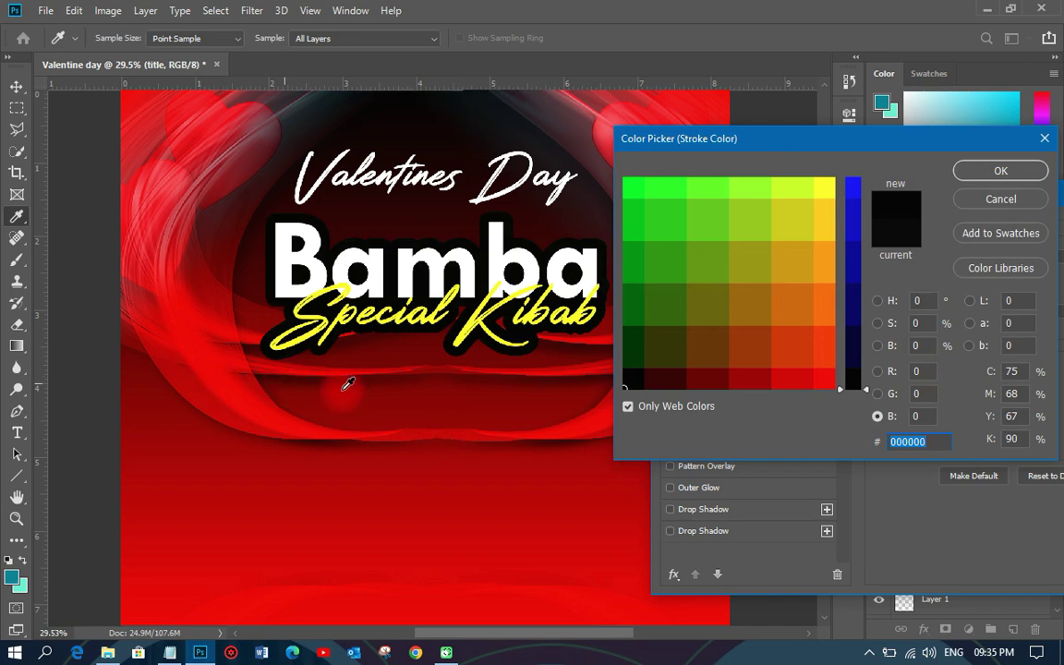
pyautogui.click(397, 355)
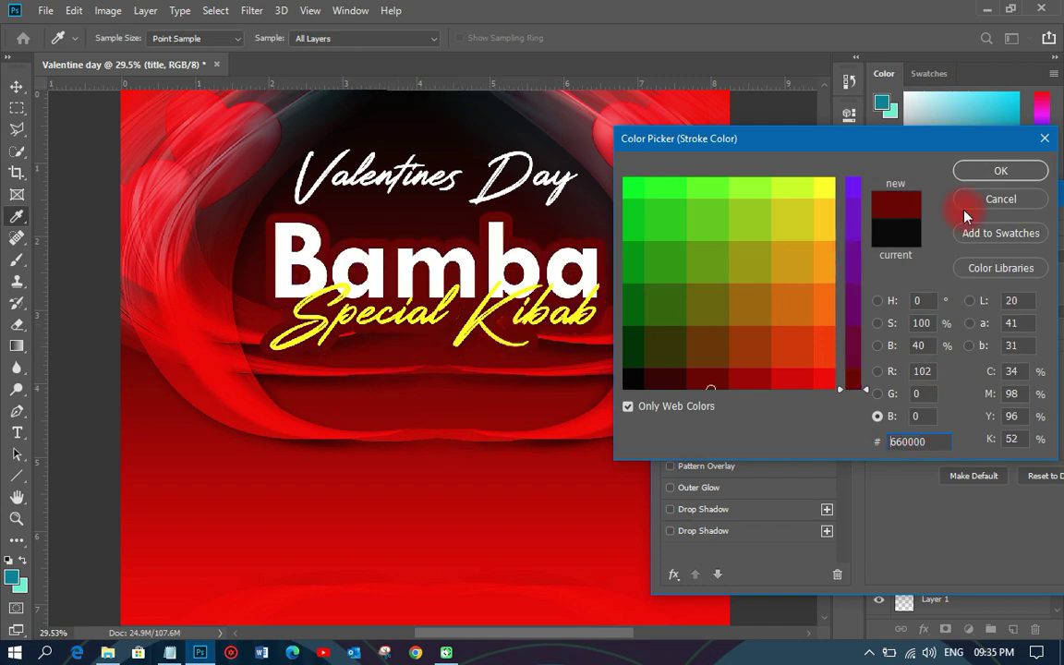
pyautogui.click(970, 171)
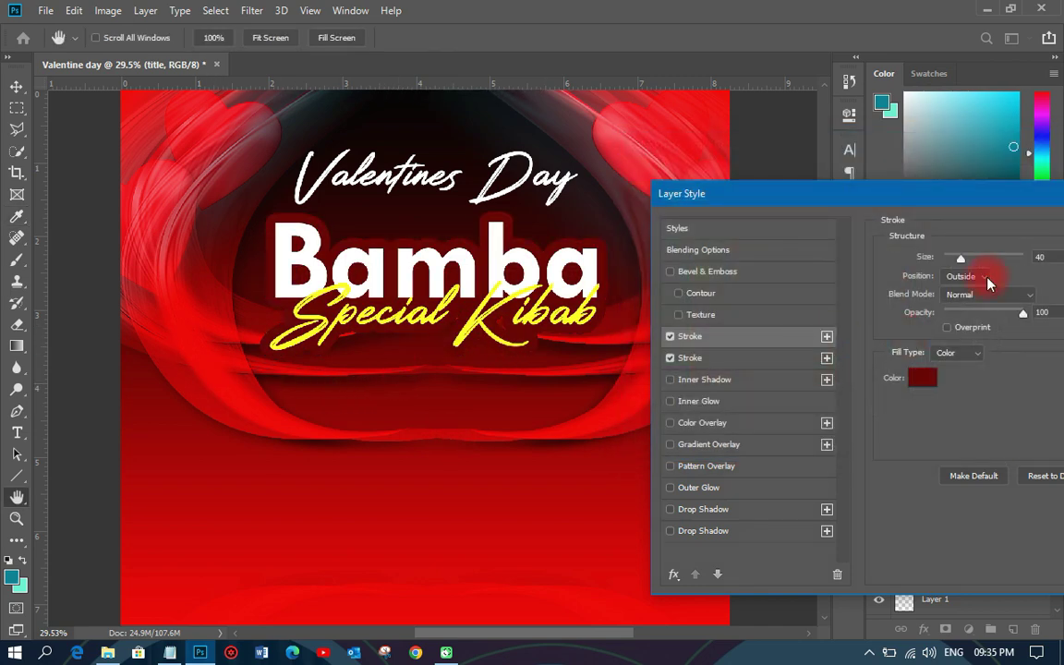
pyautogui.moveTo(961, 264); pyautogui.dragTo(956, 260)
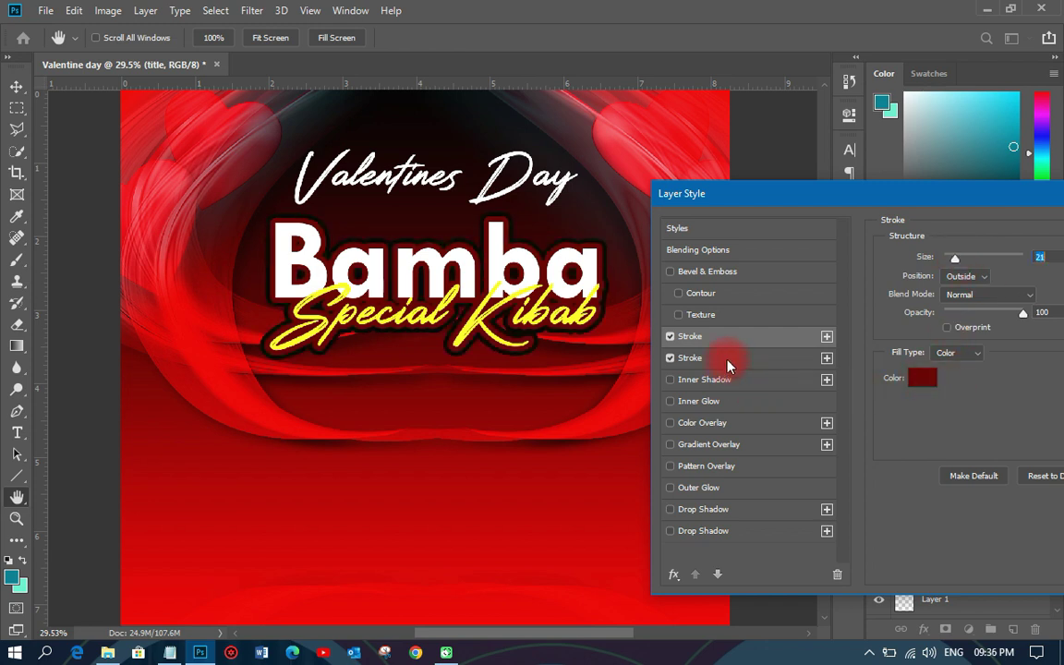
# Change the colour of the outer 40 px stroke to golden yellow (ffcc00)
pyautogui.click(697, 364)
pyautogui.click(921, 378)
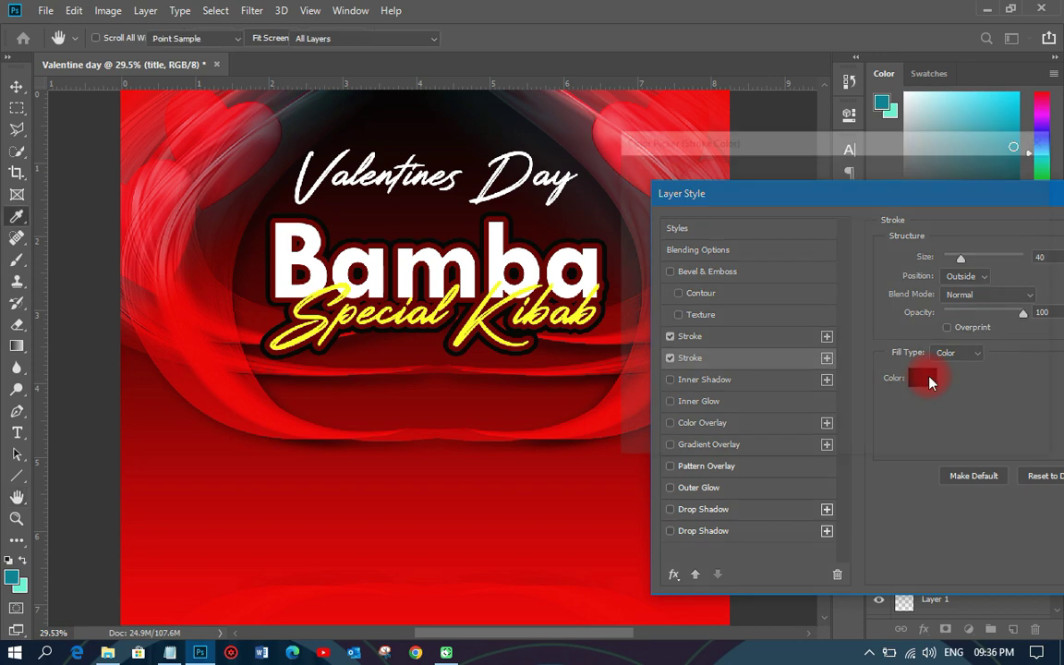
pyautogui.click(830, 181)
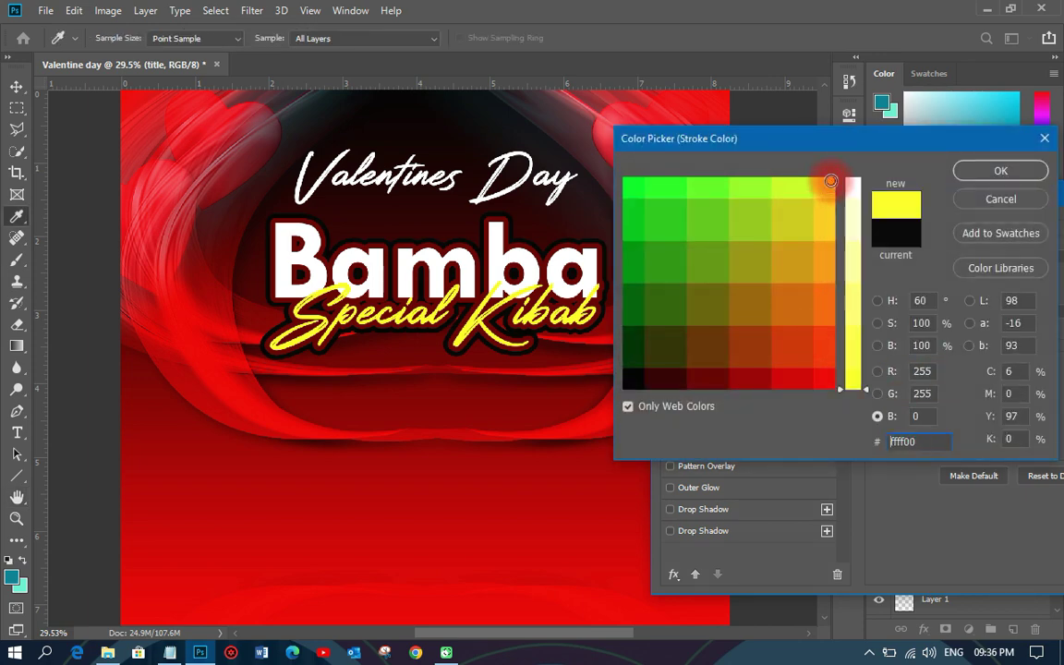
pyautogui.moveTo(831, 181); pyautogui.dragTo(851, 180)
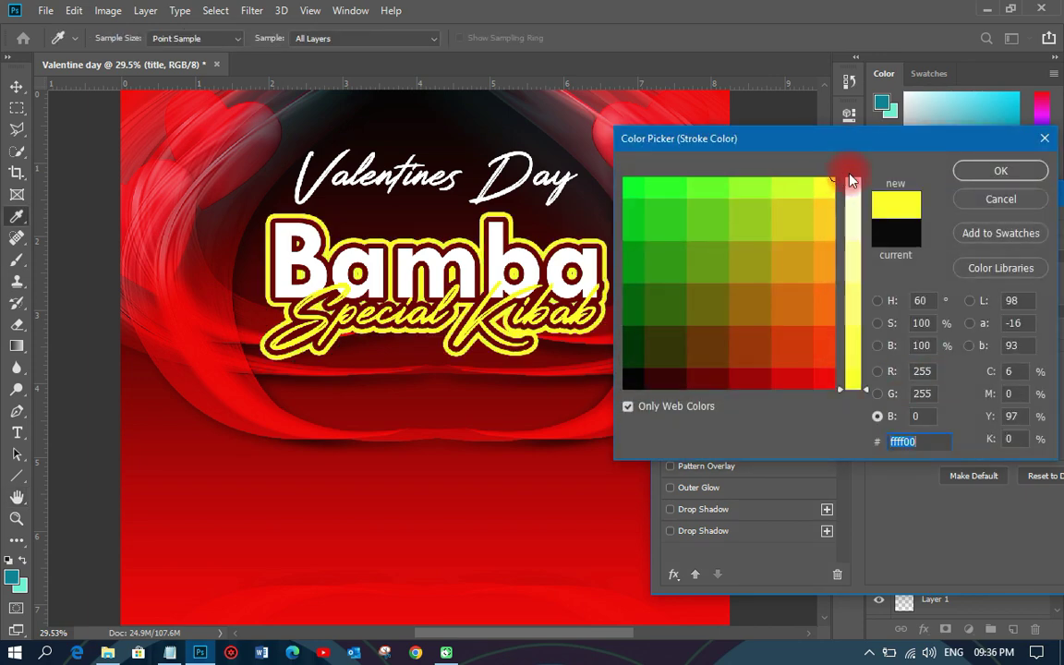
pyautogui.click(823, 217)
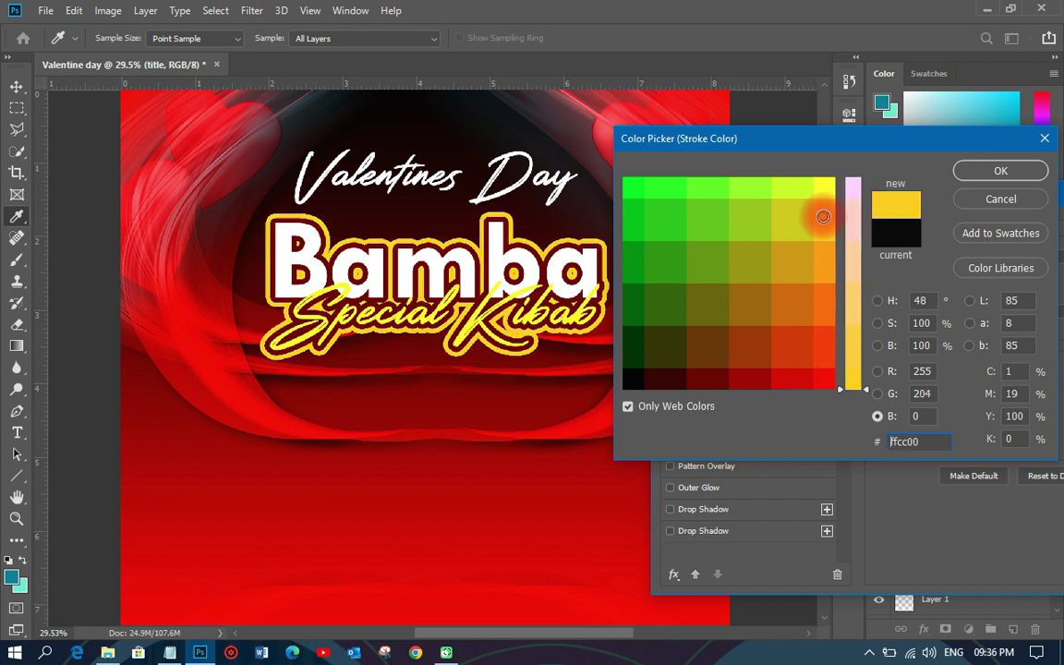
pyautogui.click(982, 172)
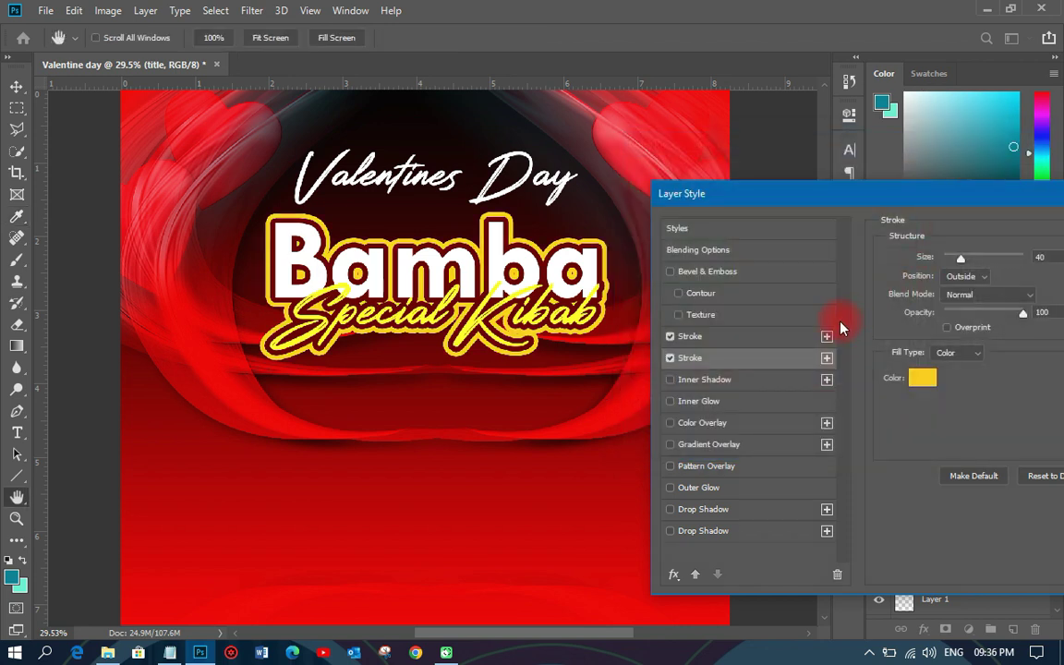
# Adjust the size of the dark red inner stroke, ending at 35 px so only a thin yellow outline surrounds it
pyautogui.click(723, 341)
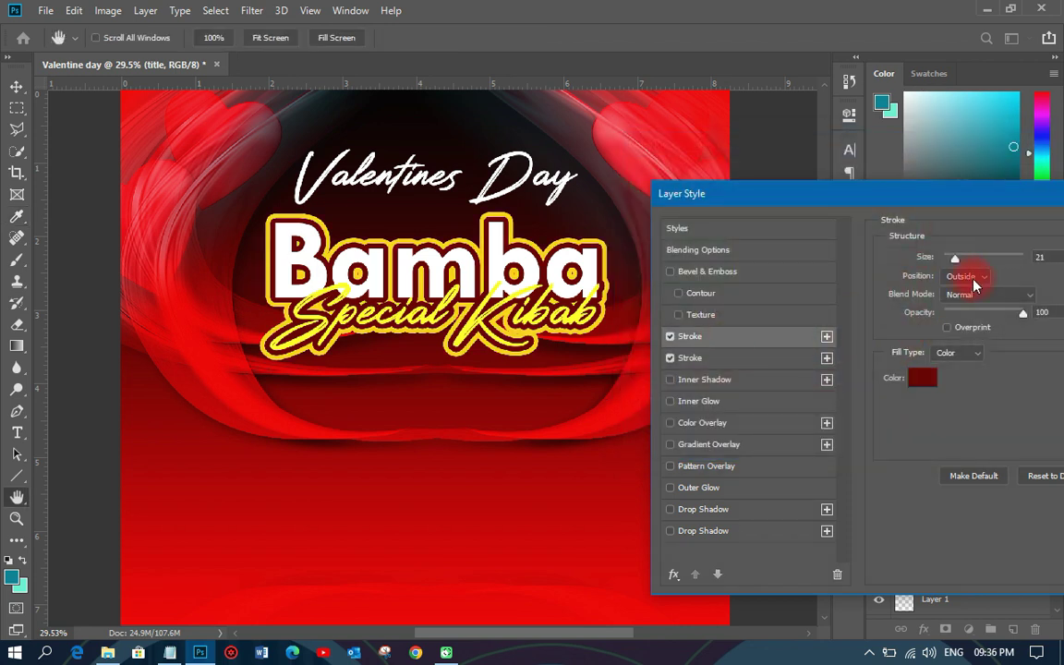
pyautogui.moveTo(957, 262); pyautogui.dragTo(960, 263)
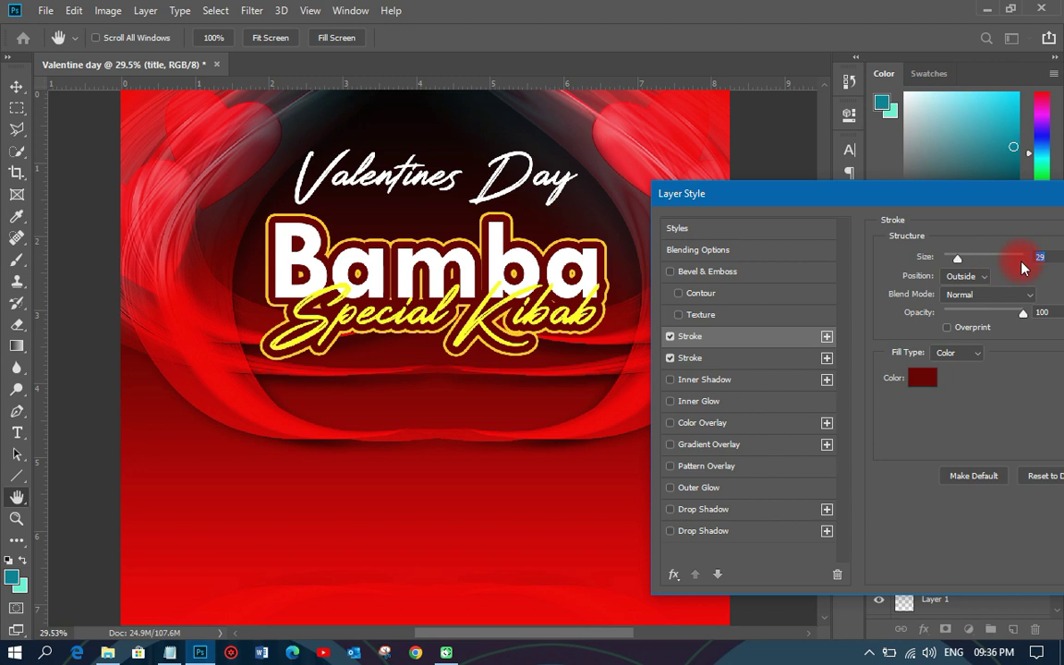
pyautogui.write('15')
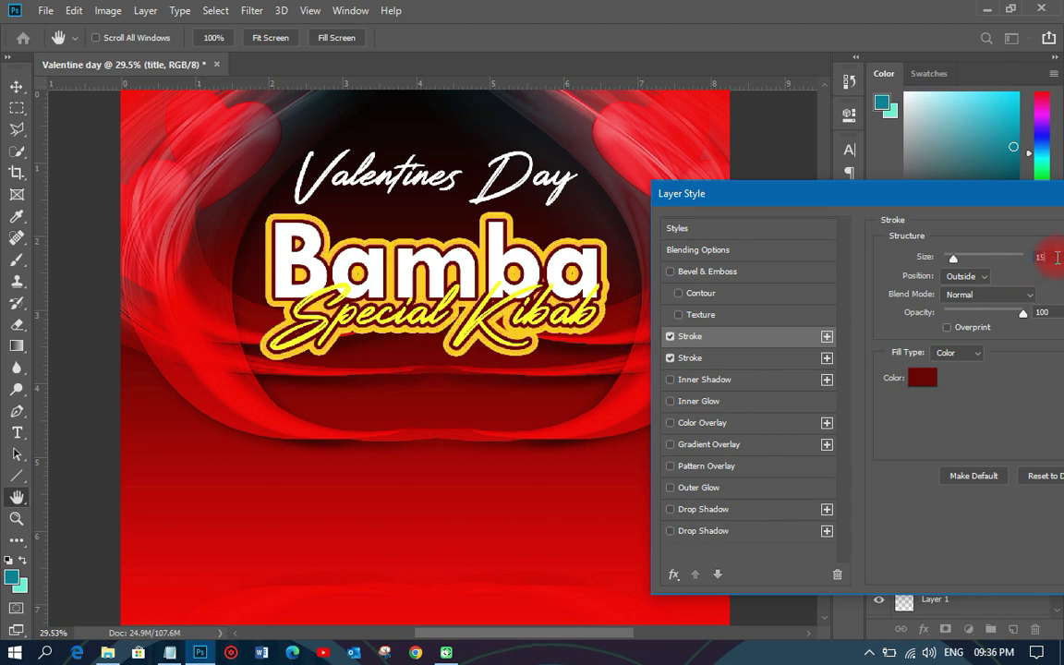
pyautogui.write('20')
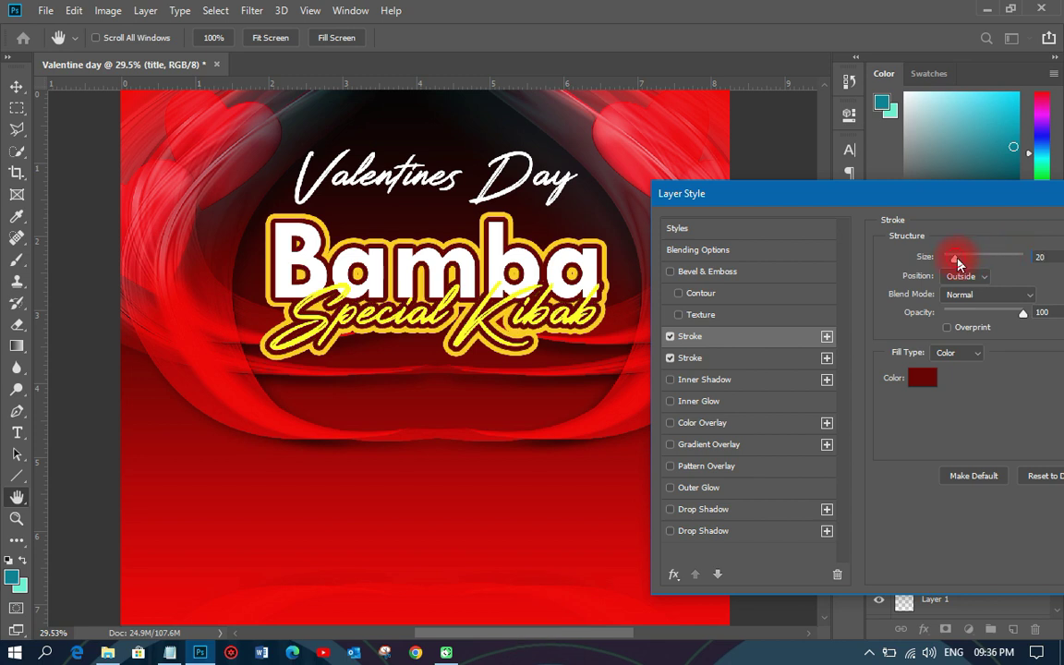
pyautogui.moveTo(958, 263); pyautogui.dragTo(962, 263)
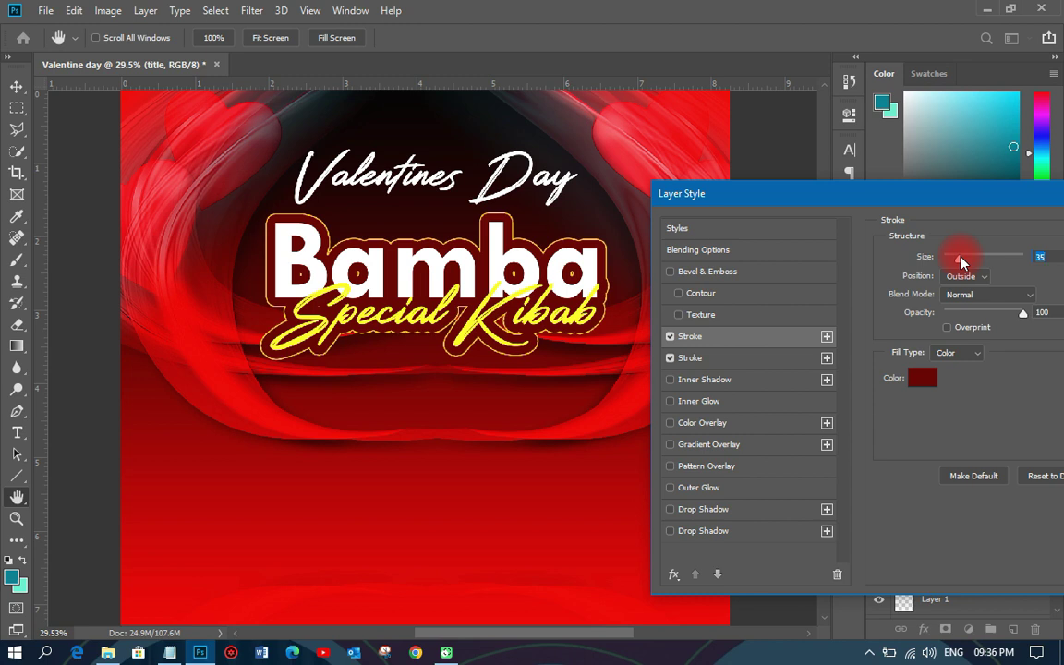
# Set the dark red inner stroke's opacity to 0% and apply the layer style
pyautogui.click(716, 364)
pyautogui.click(713, 360)
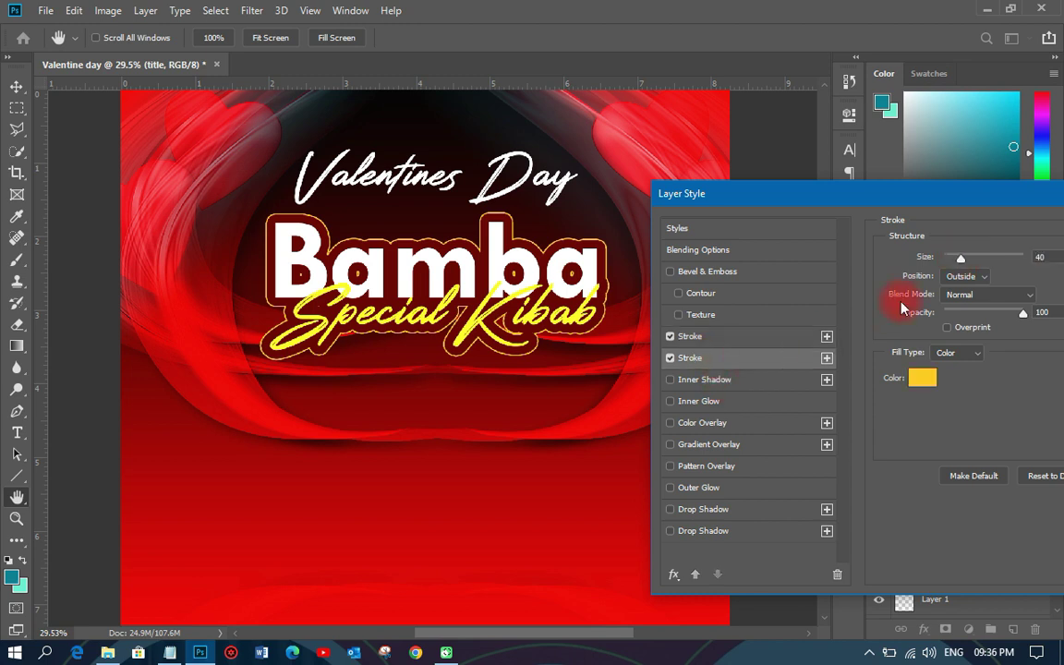
pyautogui.click(710, 344)
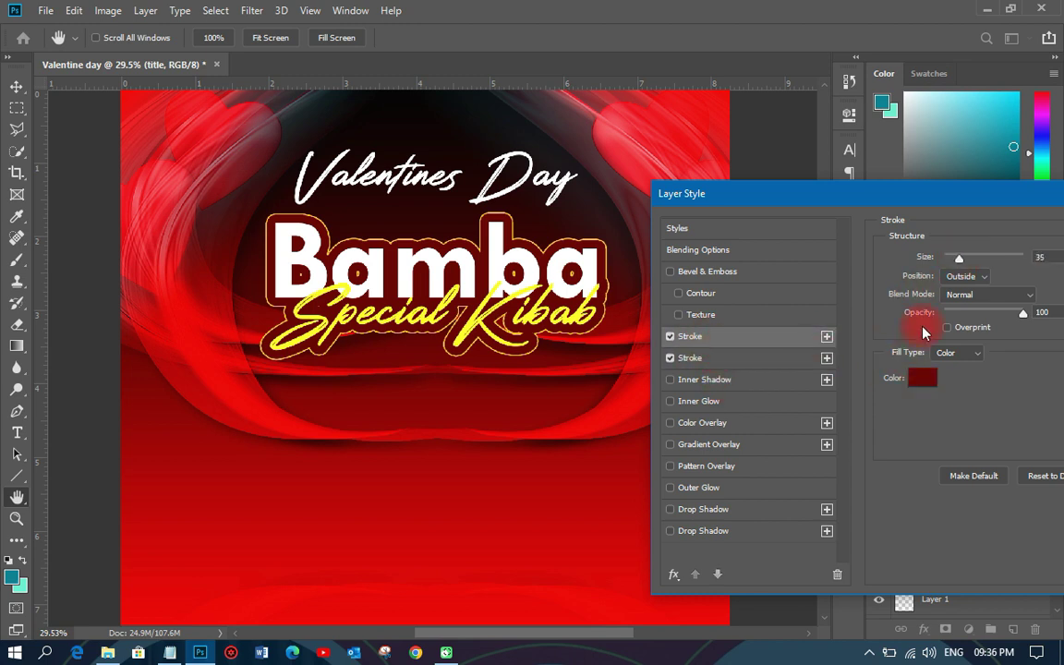
pyautogui.moveTo(998, 312)
pyautogui.mouseDown()
pyautogui.moveTo(1026, 311)
pyautogui.moveTo(949, 317)
pyautogui.mouseUp()
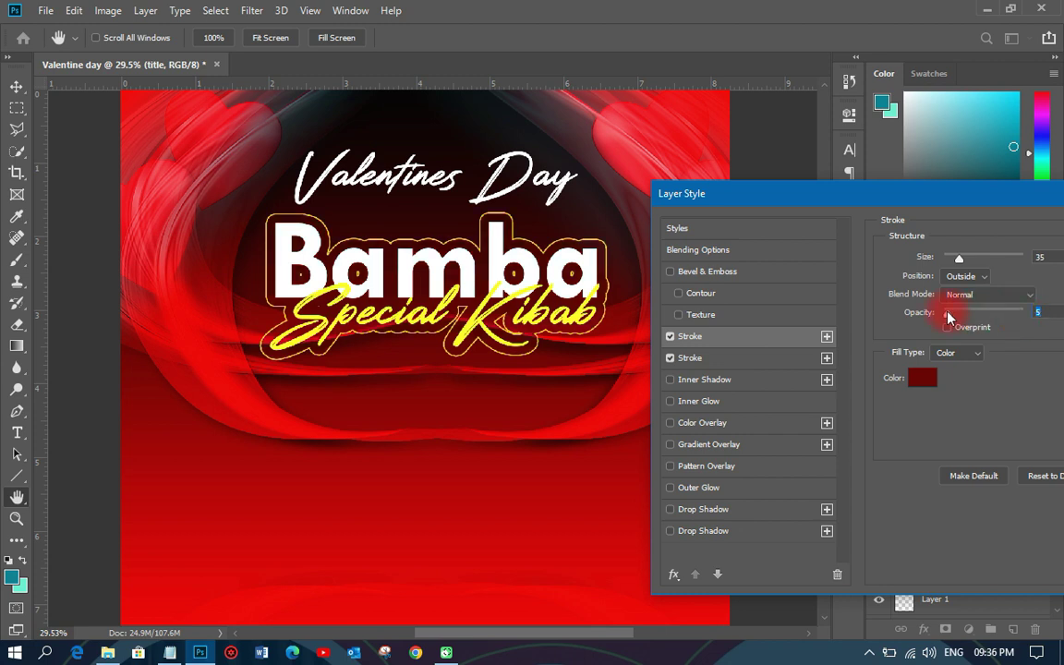
pyautogui.moveTo(949, 316); pyautogui.dragTo(933, 320)
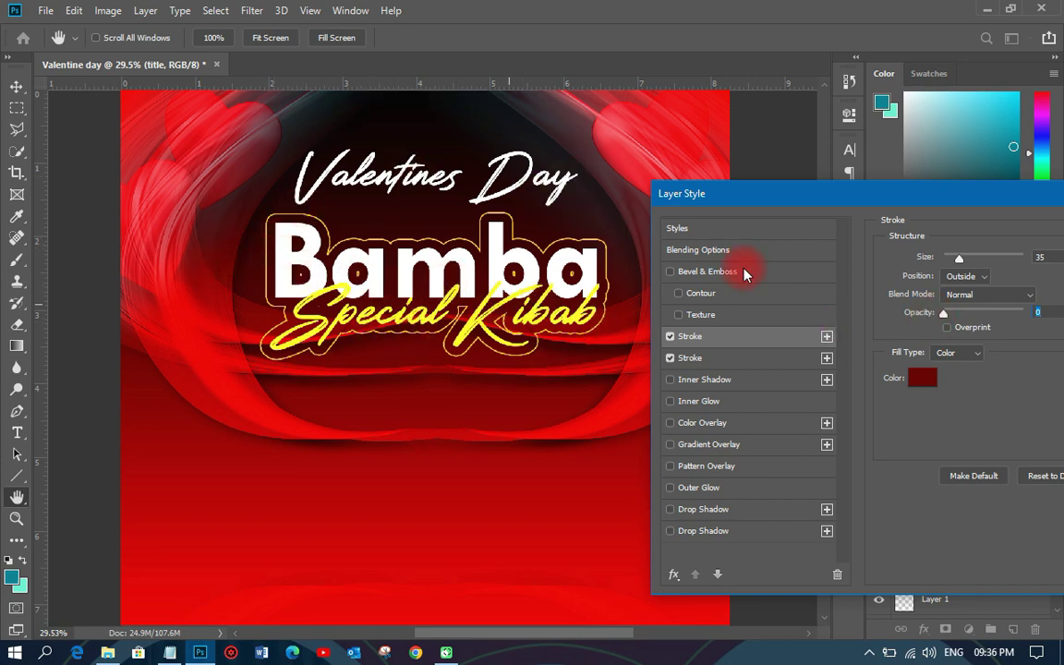
pyautogui.moveTo(730, 193); pyautogui.dragTo(329, 191)
pyautogui.click(818, 226)
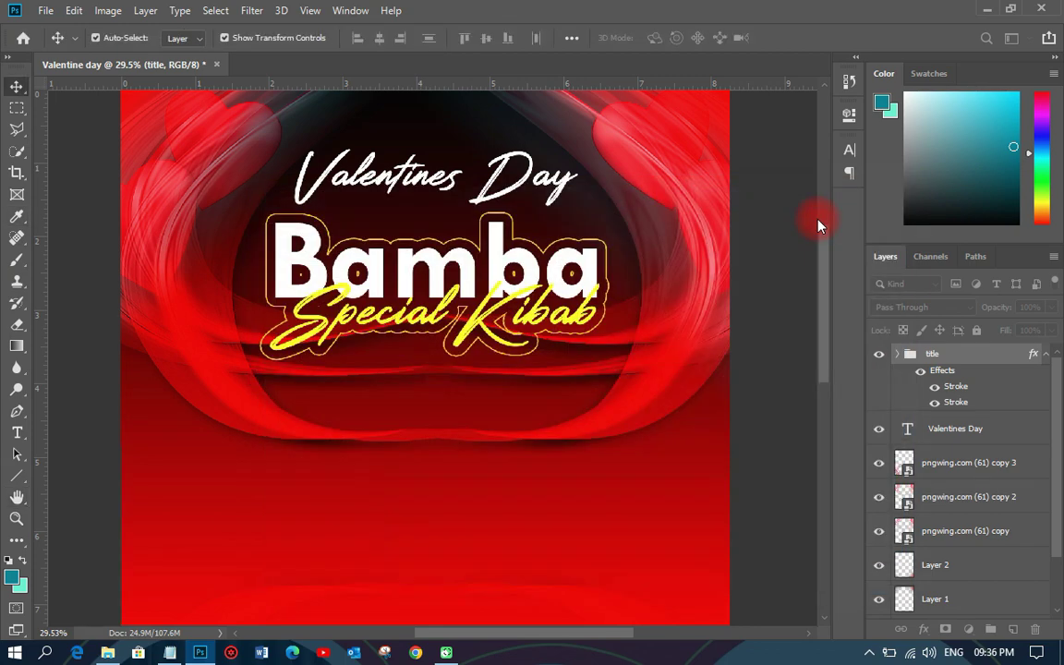
# Move the title group and the "Valentines Day" text slightly down, and collapse the title group's effects list
pyautogui.moveTo(496, 277)
pyautogui.mouseDown()
pyautogui.moveTo(500, 262)
pyautogui.moveTo(500, 305)
pyautogui.moveTo(499, 282)
pyautogui.mouseUp()
pyautogui.moveTo(491, 189); pyautogui.dragTo(714, 307)
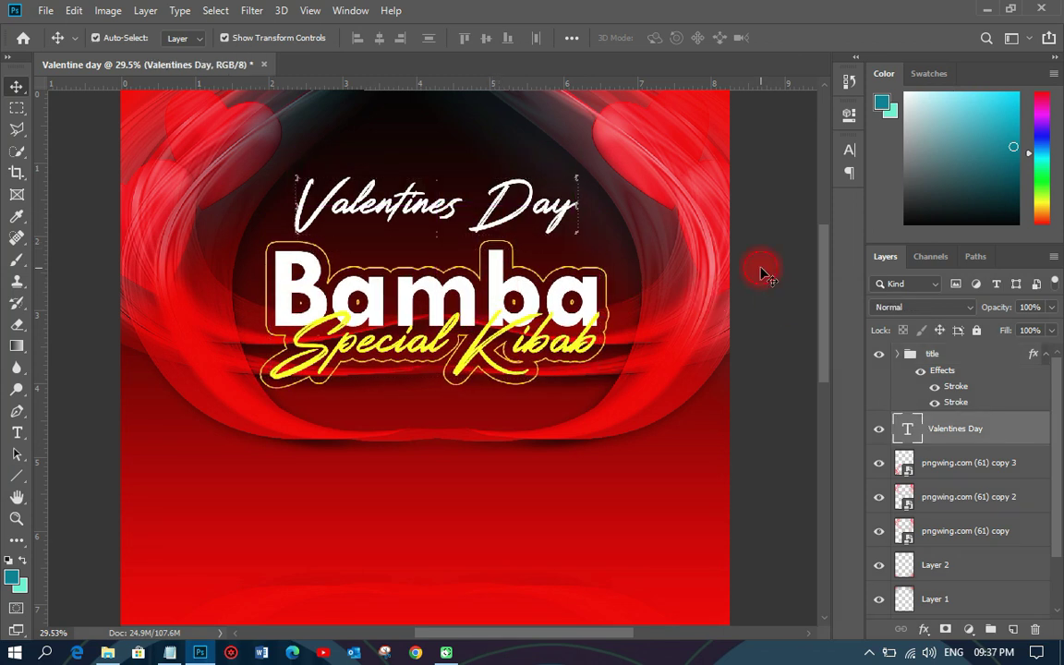
pyautogui.click(357, 158)
pyautogui.scroll(-2, 356, 159)
pyautogui.scroll(-4, 444, 162)
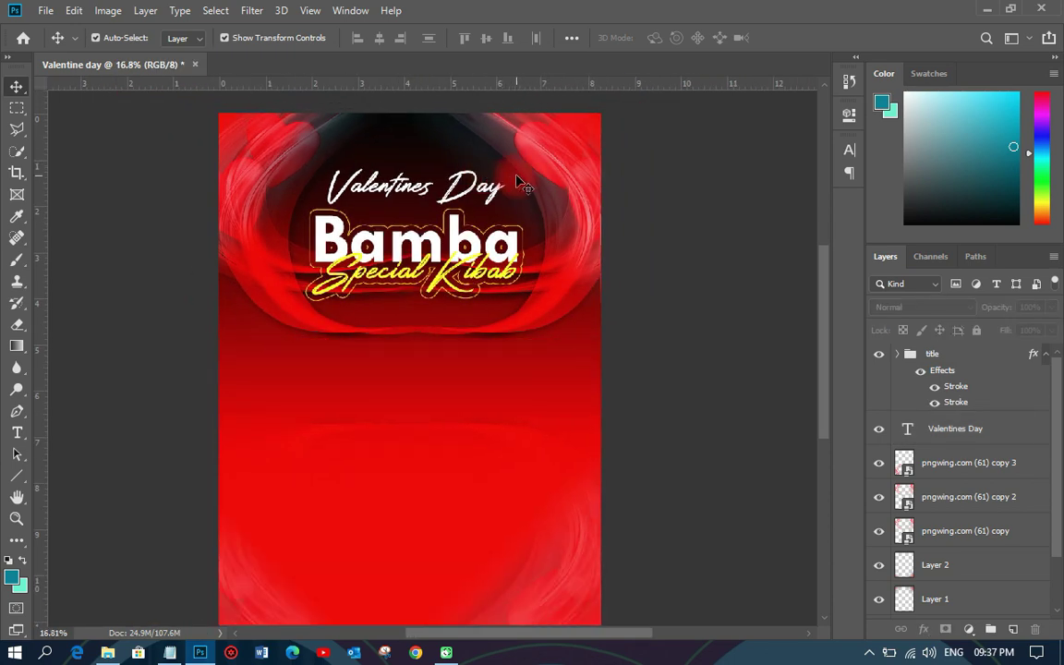
pyautogui.scroll(1, 488, 342)
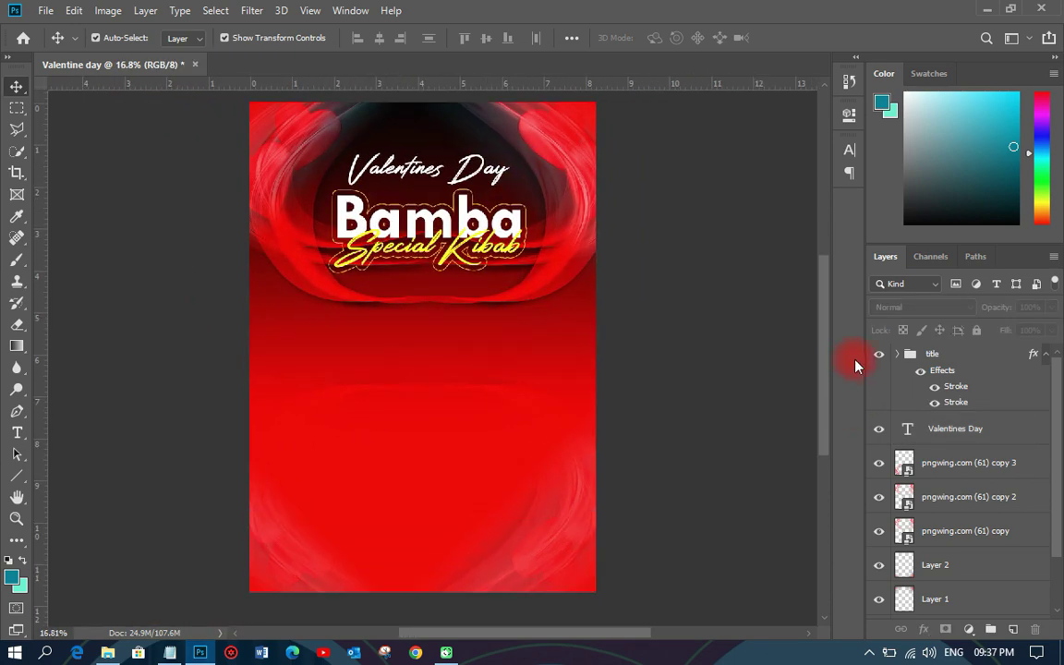
pyautogui.click(1048, 357)
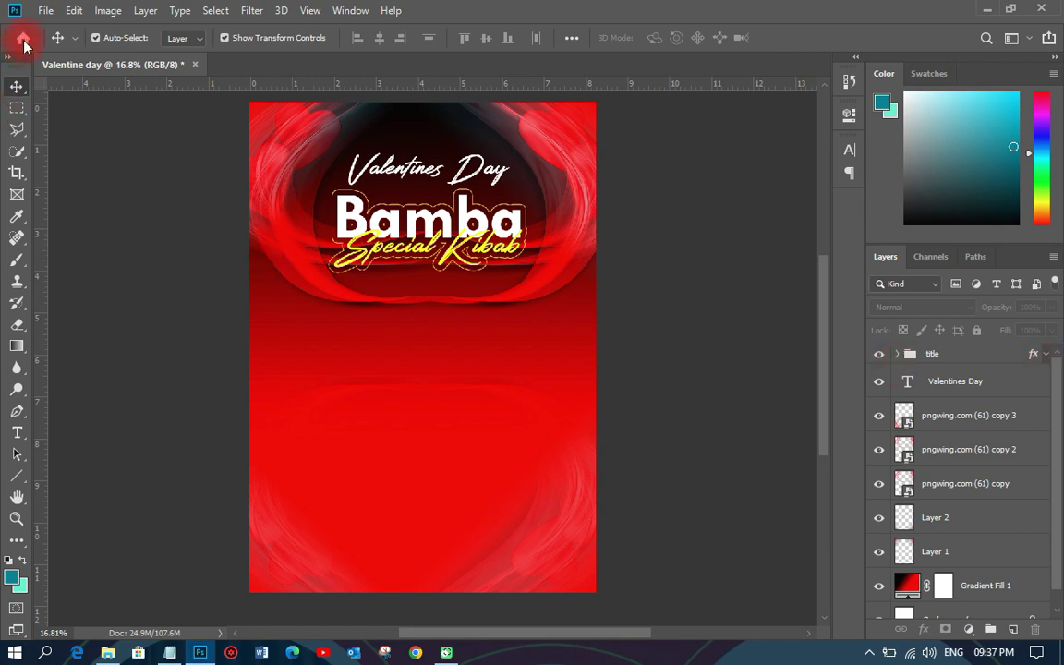
pyautogui.click(45, 10)
pyautogui.click(96, 340)
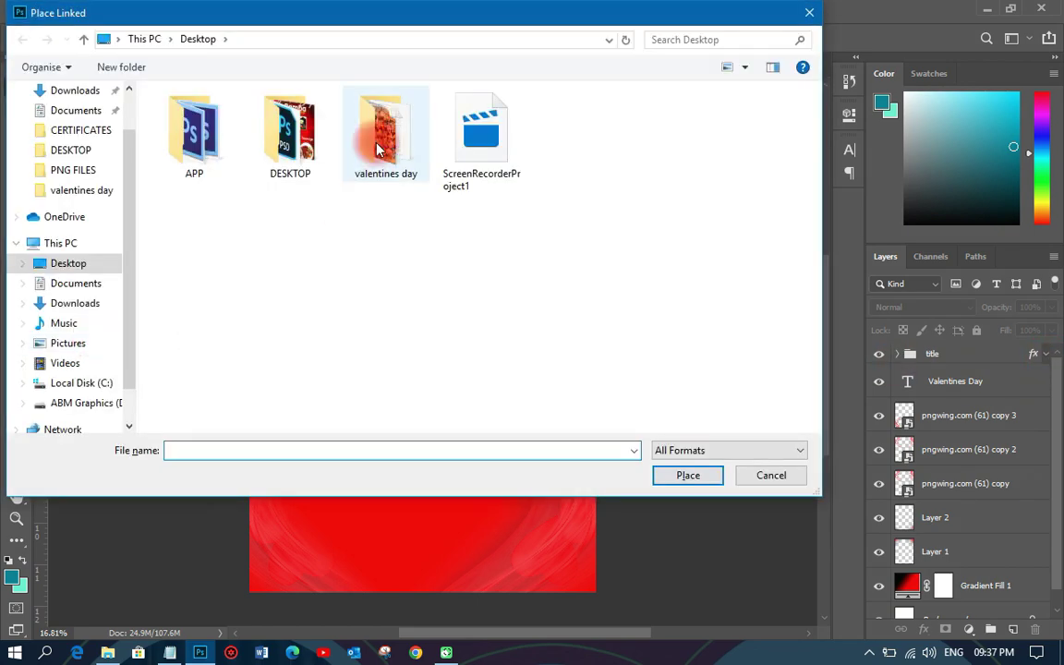
pyautogui.doubleClick(383, 130)
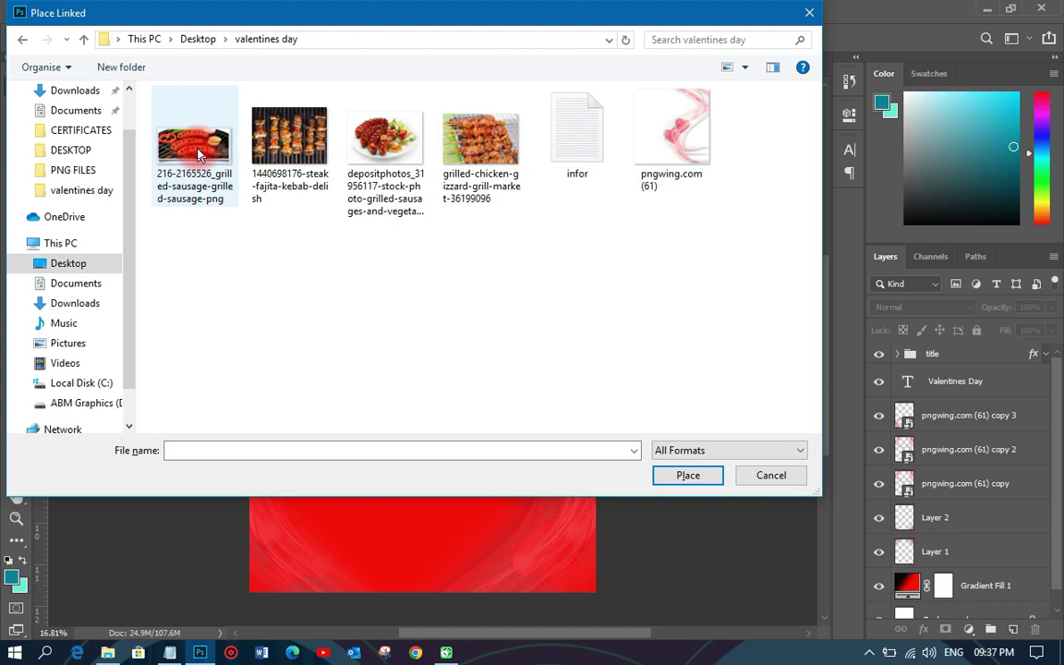
pyautogui.doubleClick(197, 150)
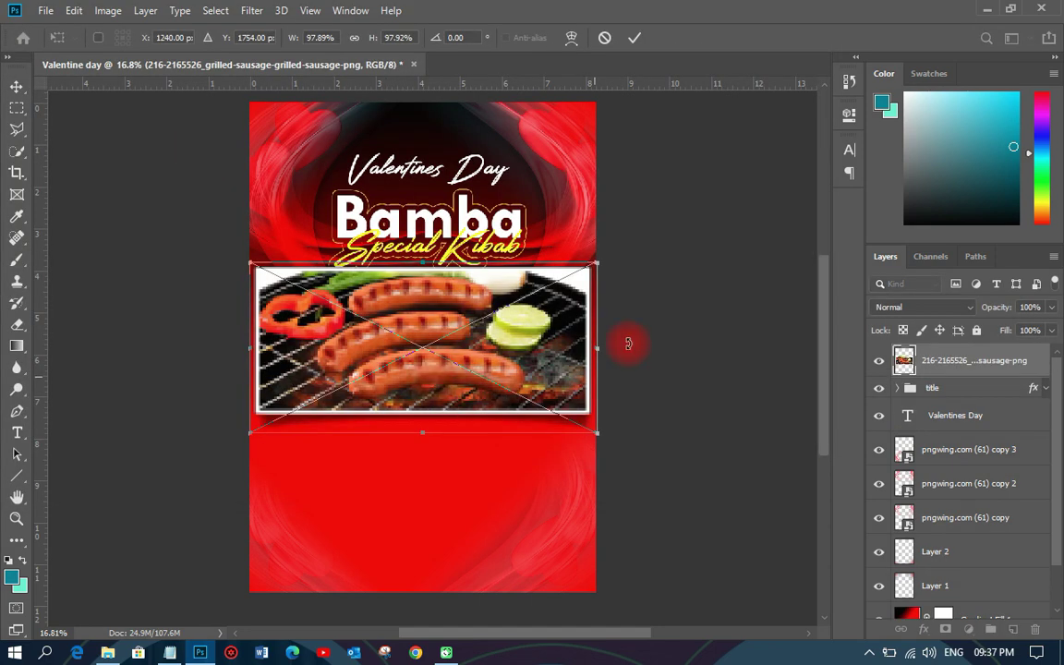
pyautogui.moveTo(597, 265); pyautogui.dragTo(535, 293)
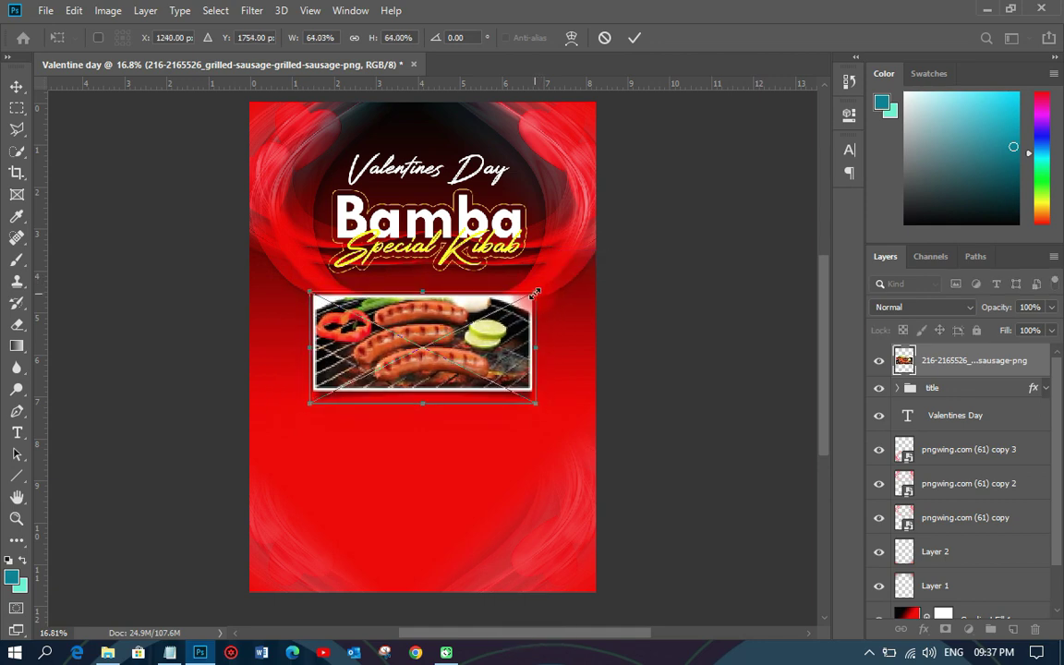
pyautogui.press('Return')
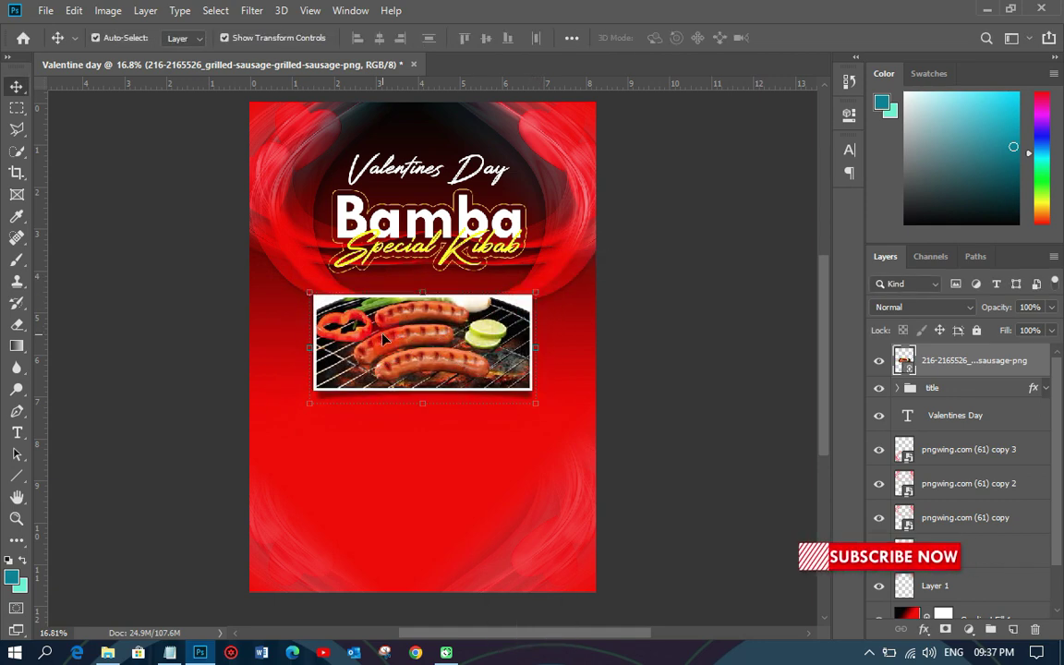
pyautogui.scroll(2, 384, 338)
pyautogui.moveTo(463, 333); pyautogui.dragTo(471, 345)
pyautogui.click(176, 322)
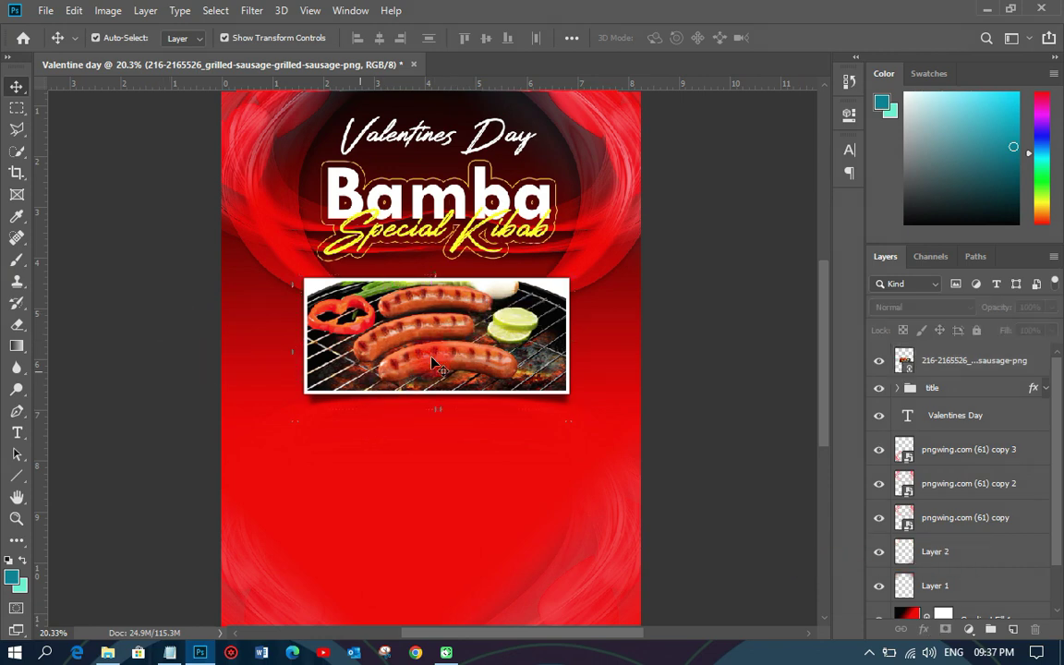
pyautogui.scroll(-2, 375, 312)
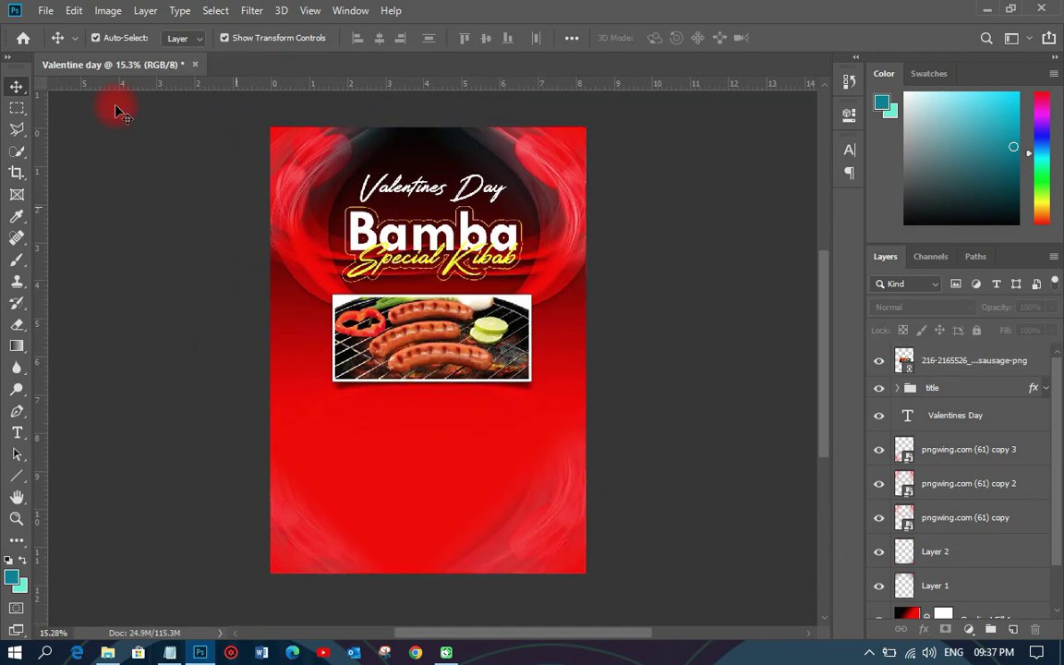
# Draw a circle about 824 px in diameter on the flyer's lower left with the Ellipse tool, and duplicate its layer
pyautogui.click(18, 498)
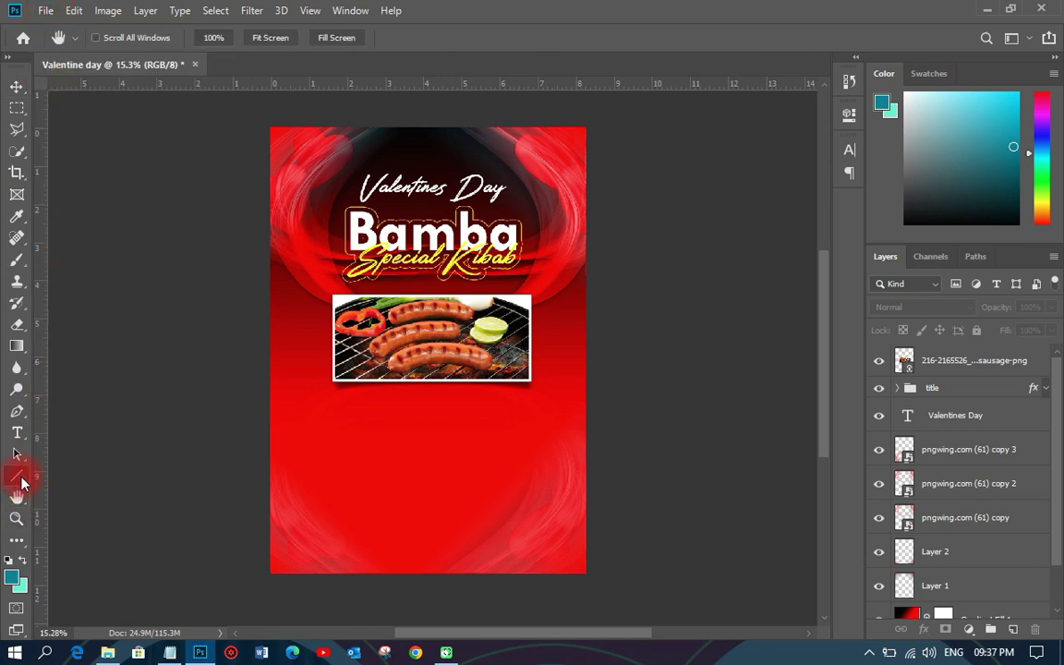
pyautogui.click(16, 476)
pyautogui.click(84, 510)
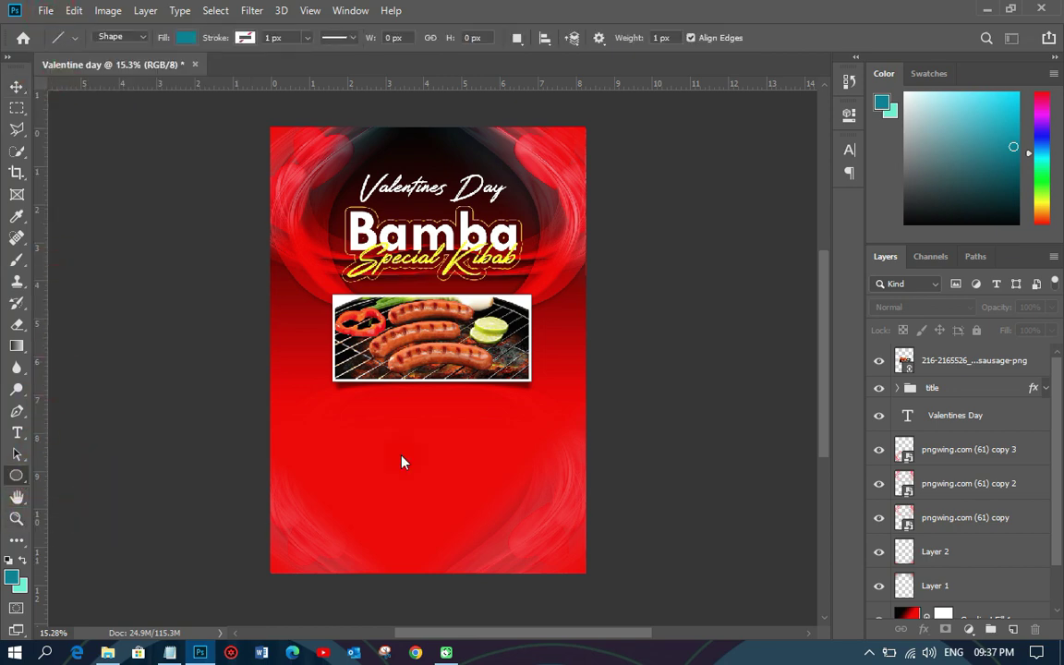
pyautogui.moveTo(304, 432); pyautogui.dragTo(404, 538)
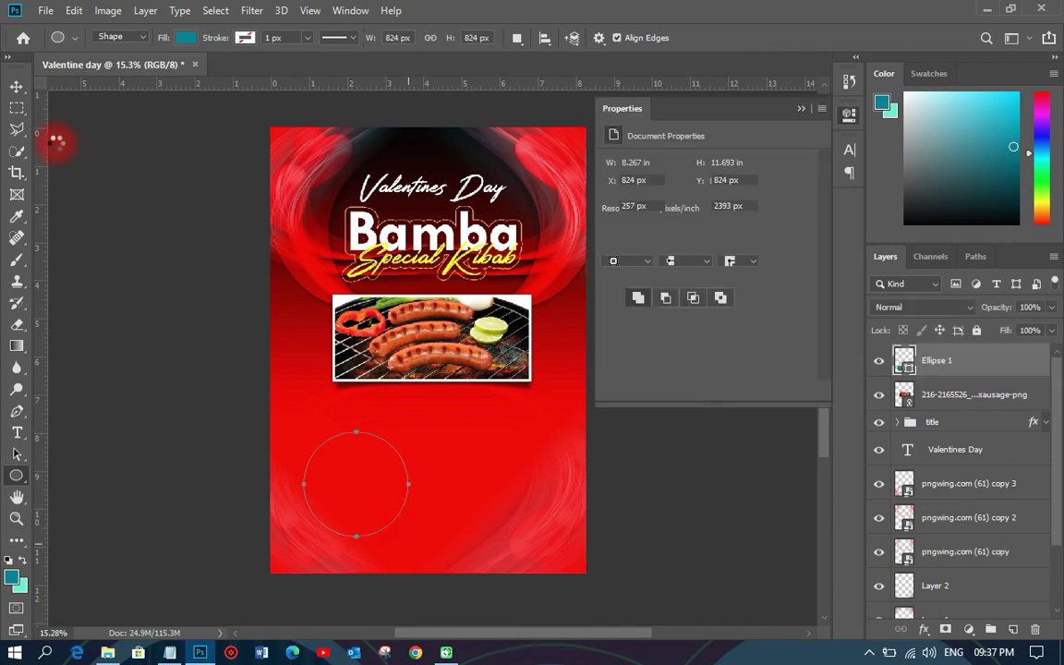
pyautogui.click(16, 87)
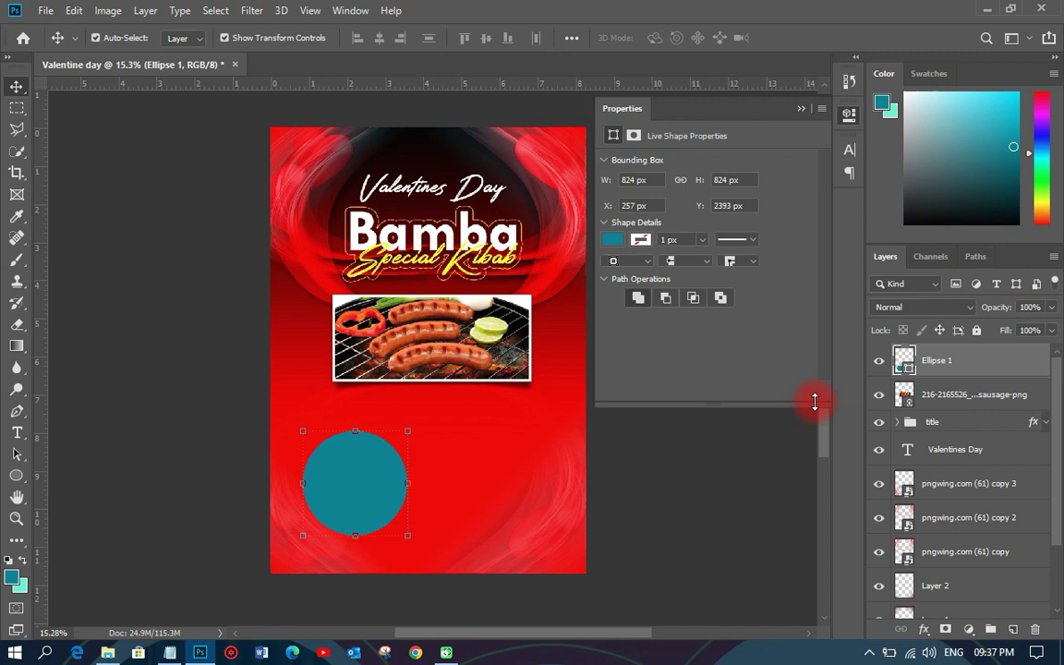
pyautogui.click(943, 371)
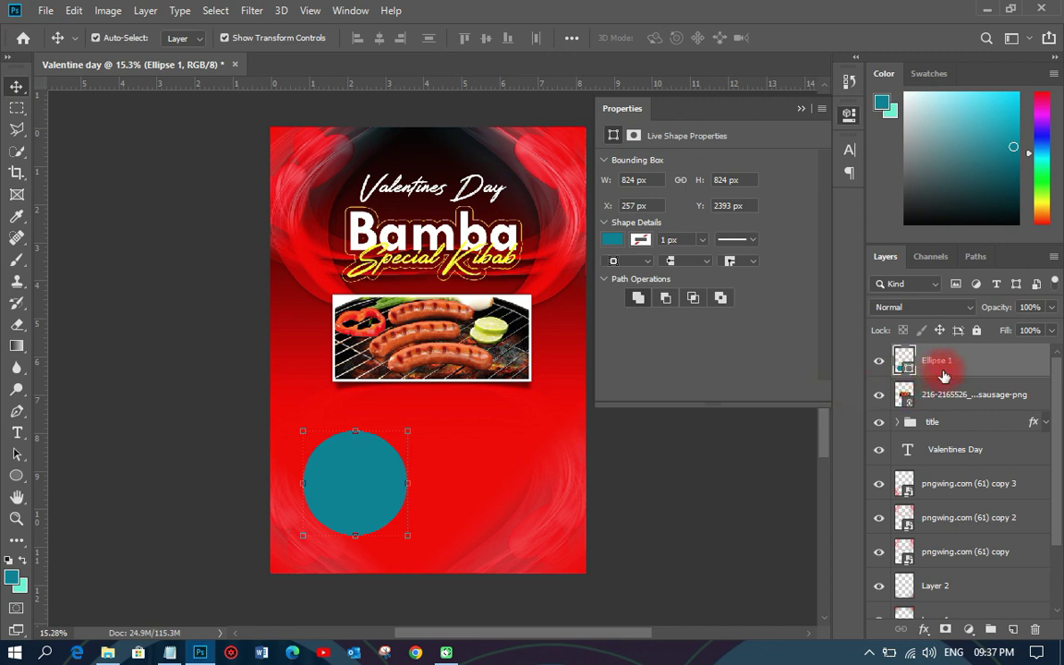
pyautogui.hotkey('ctrl', 'j')
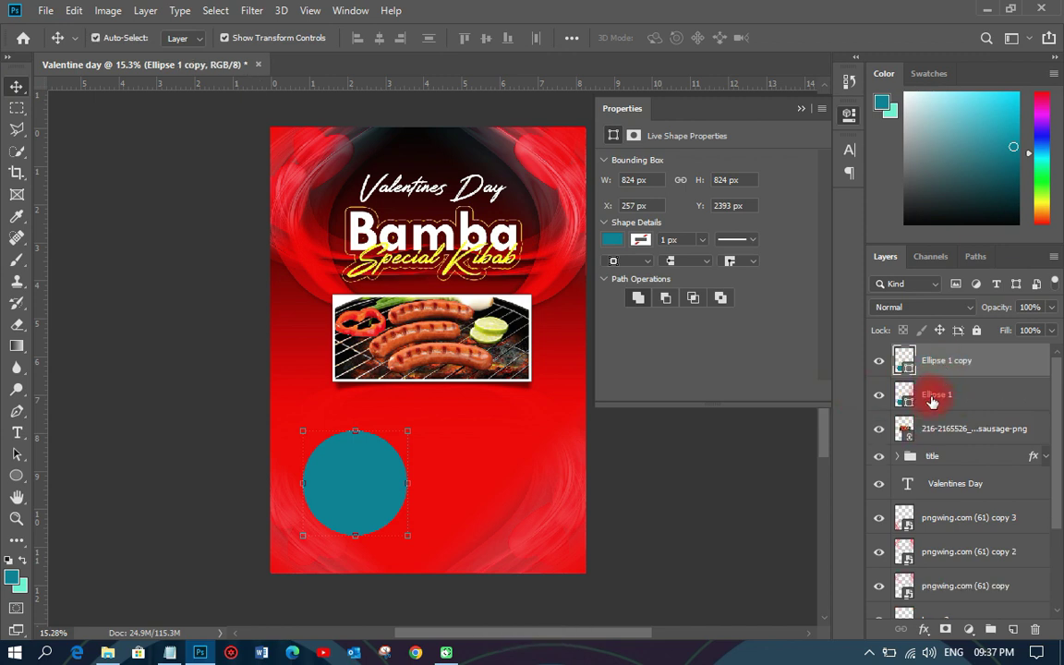
# Fill the original circle beneath the copy with white (ffffff) and enlarge it from its centre to about 876 px as a border
pyautogui.click(933, 398)
pyautogui.doubleClick(905, 396)
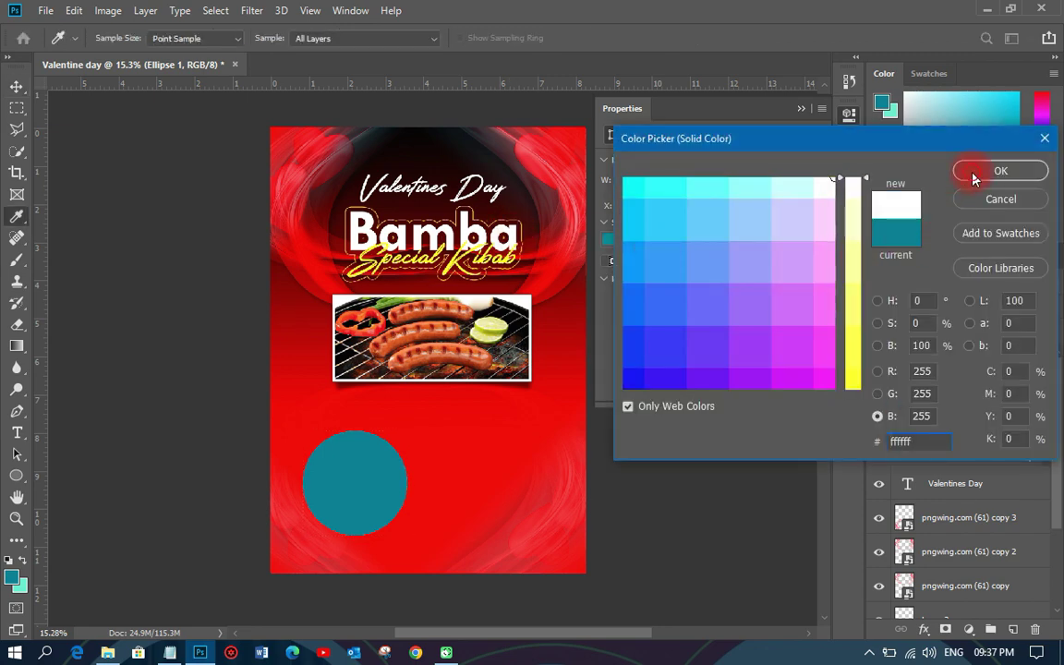
pyautogui.click(980, 170)
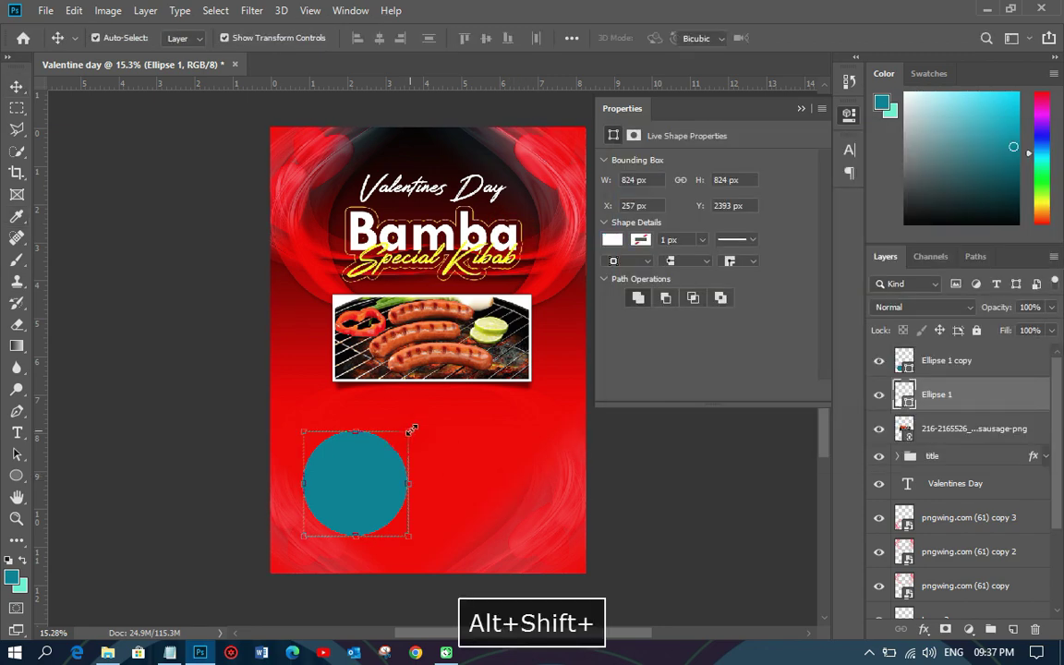
pyautogui.moveTo(413, 430); pyautogui.dragTo(415, 428)
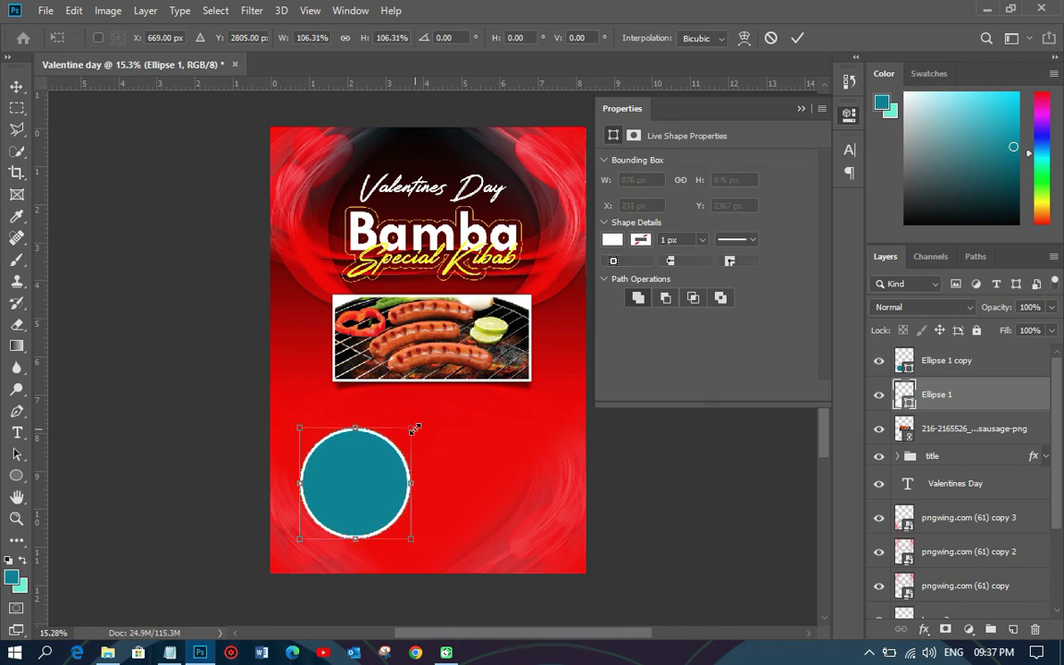
pyautogui.press('Return')
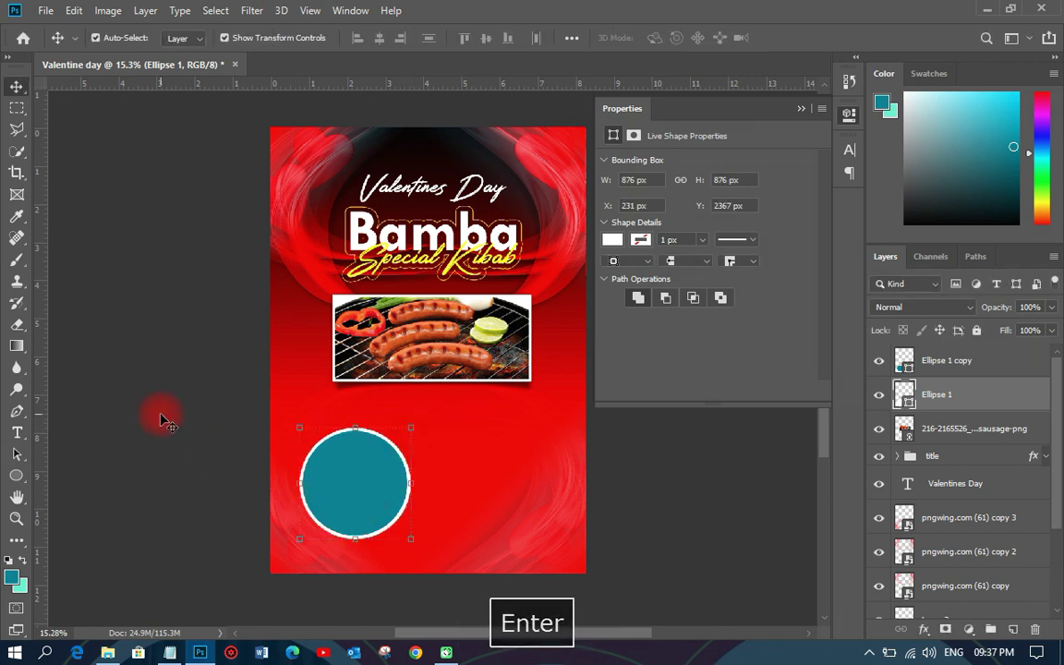
# Place the linked grilled-sausages-and-vegetables stock photo above the teal circle's layer and move it over the circle
pyautogui.click(354, 472)
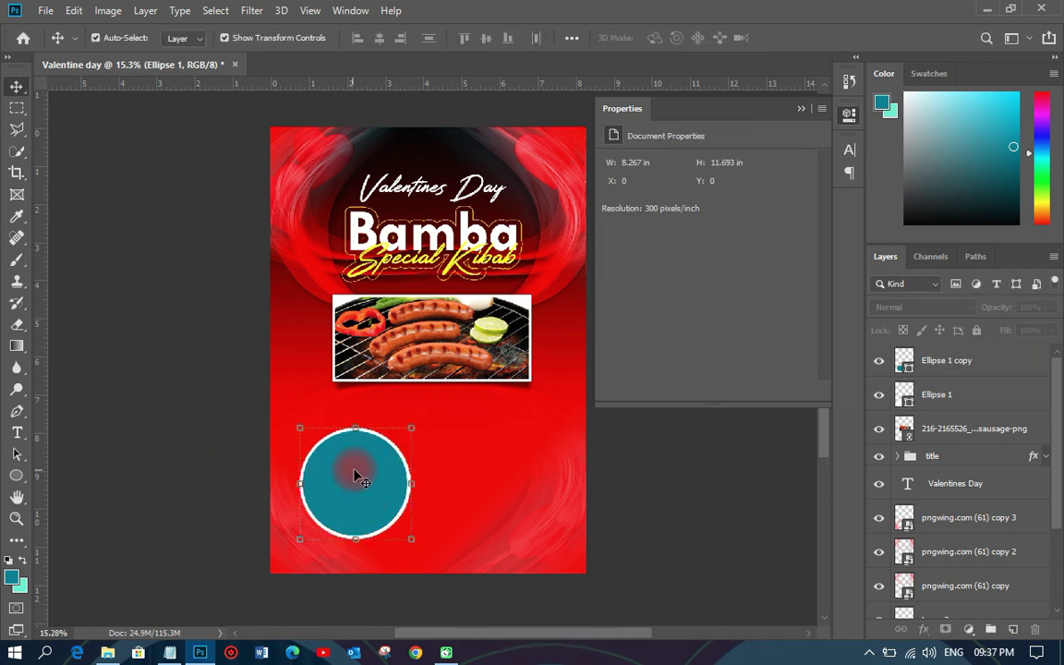
pyautogui.click(42, 10)
pyautogui.click(89, 341)
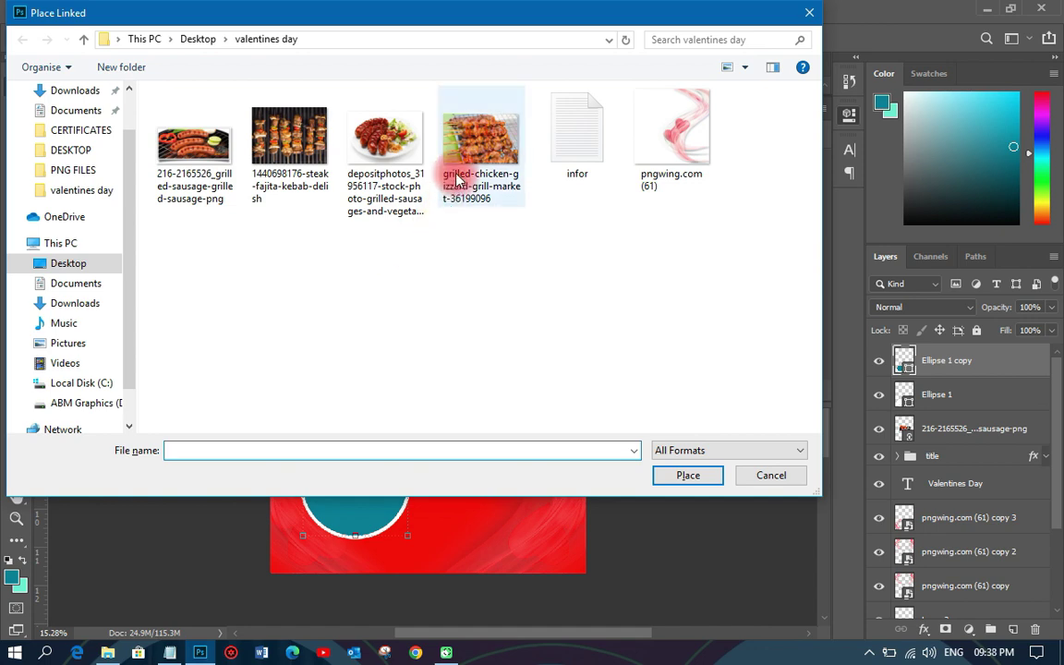
pyautogui.doubleClick(386, 152)
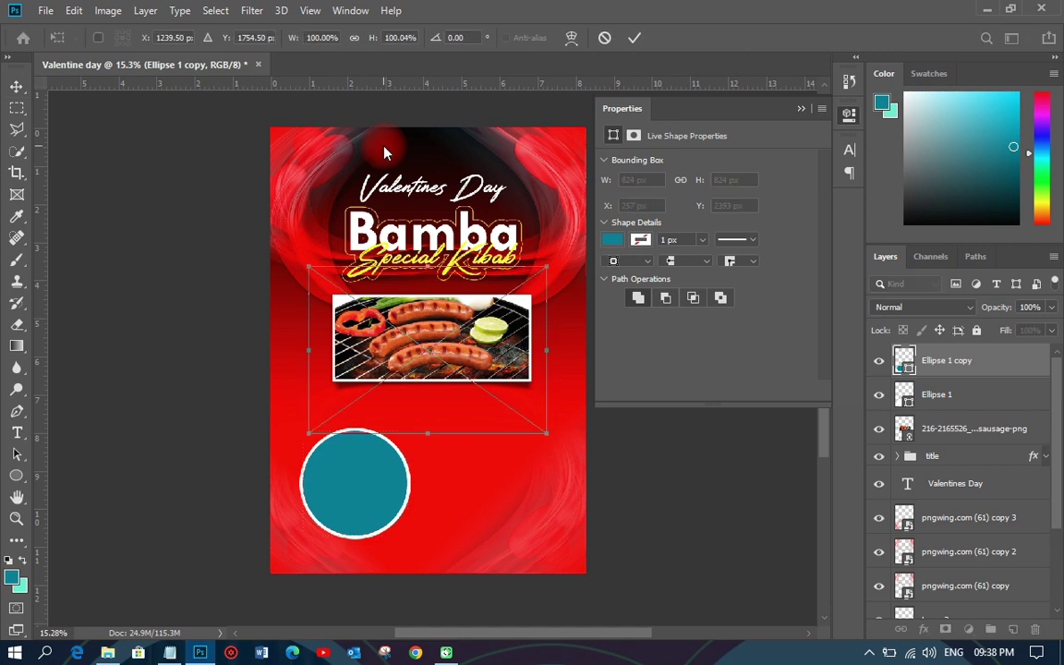
pyautogui.press('Return')
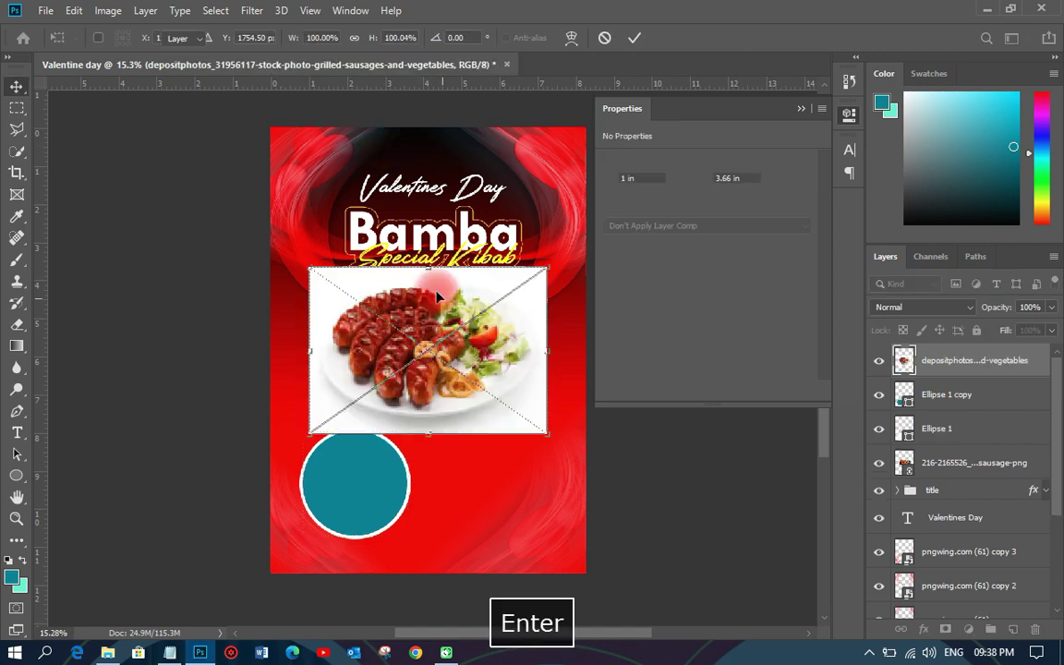
pyautogui.moveTo(427, 380); pyautogui.dragTo(375, 505)
# Rasterize the sausages-and-vegetables photo layer and clip it to the teal circle with a clipping mask
pyautogui.rightClick(957, 360)
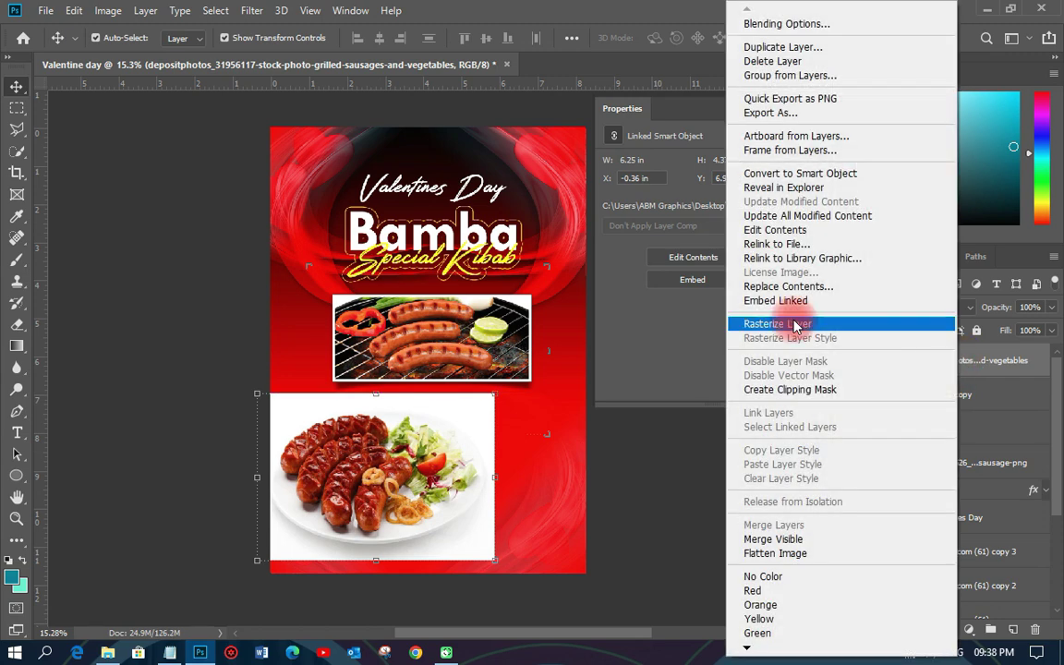
pyautogui.click(855, 319)
pyautogui.rightClick(952, 362)
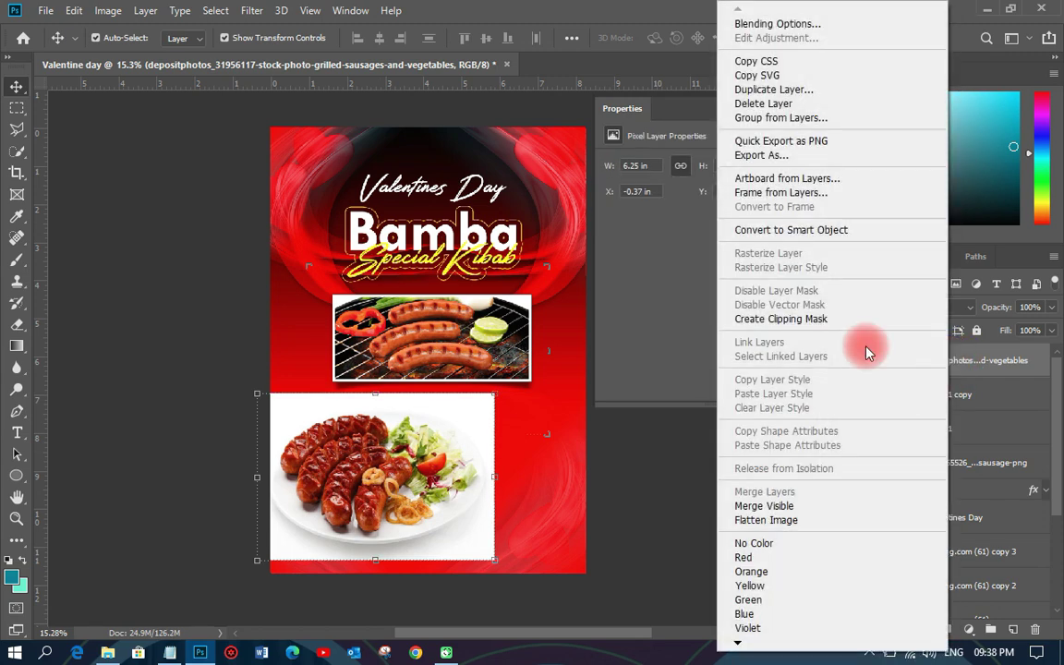
pyautogui.click(778, 319)
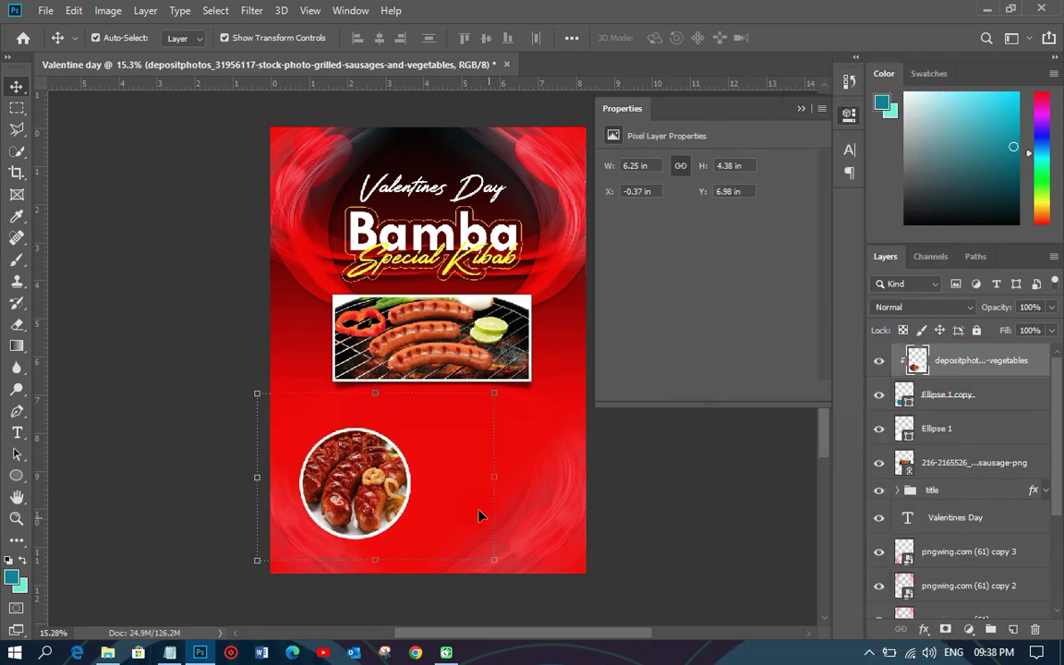
# Scale the clipped sausages photo down to about 71% and reposition it so the sausages sit inside the circle
pyautogui.moveTo(494, 394); pyautogui.dragTo(371, 584)
pyautogui.scroll(1, 481, 401)
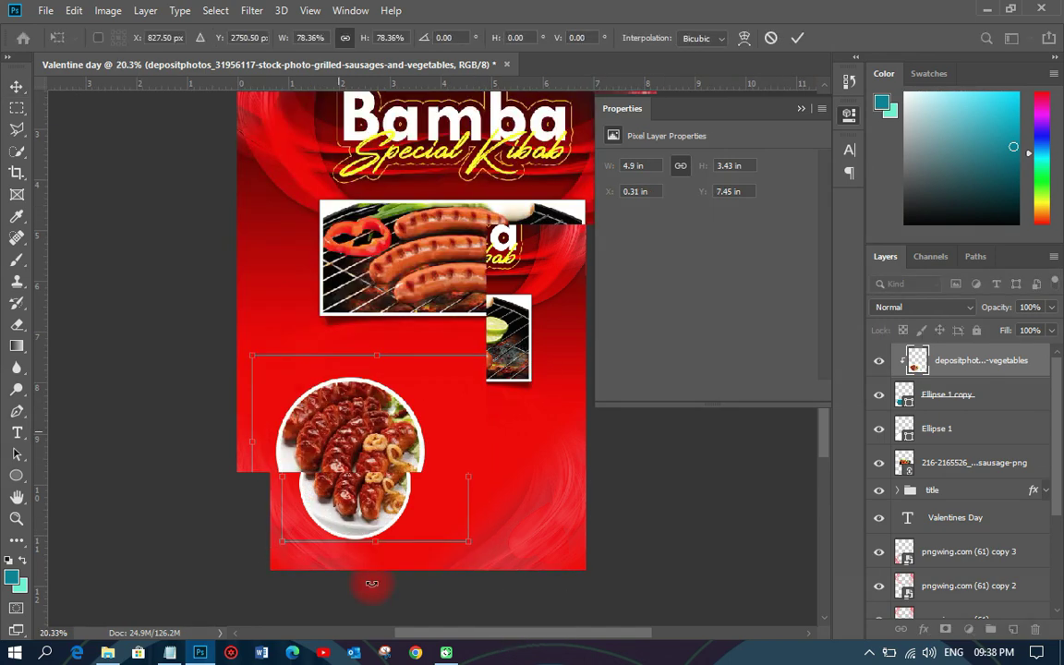
pyautogui.scroll(3, 371, 583)
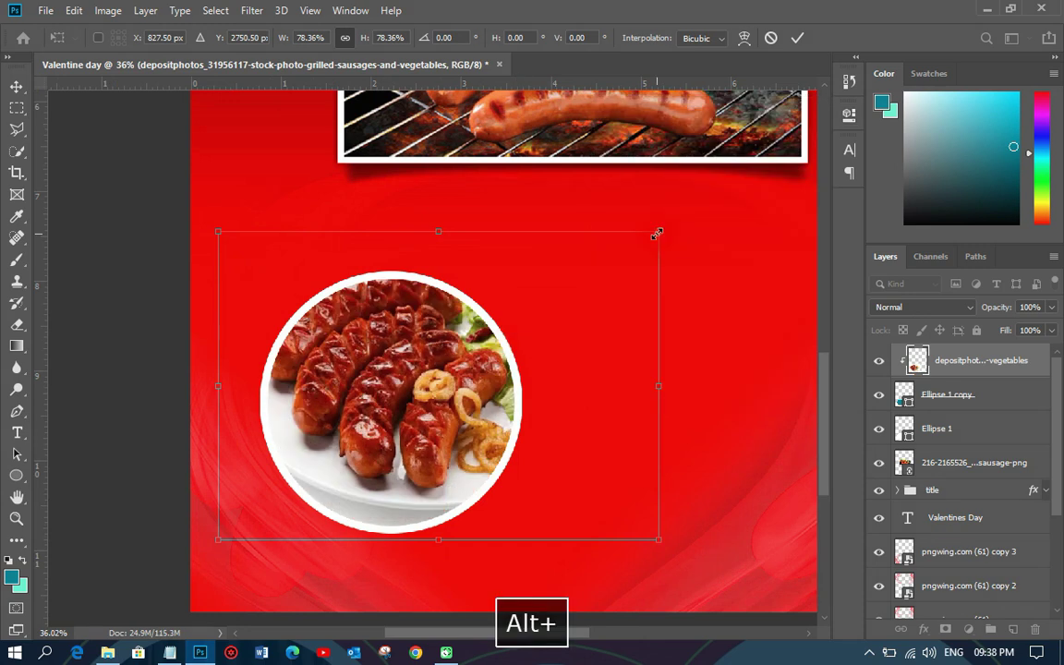
pyautogui.moveTo(657, 235); pyautogui.dragTo(634, 246)
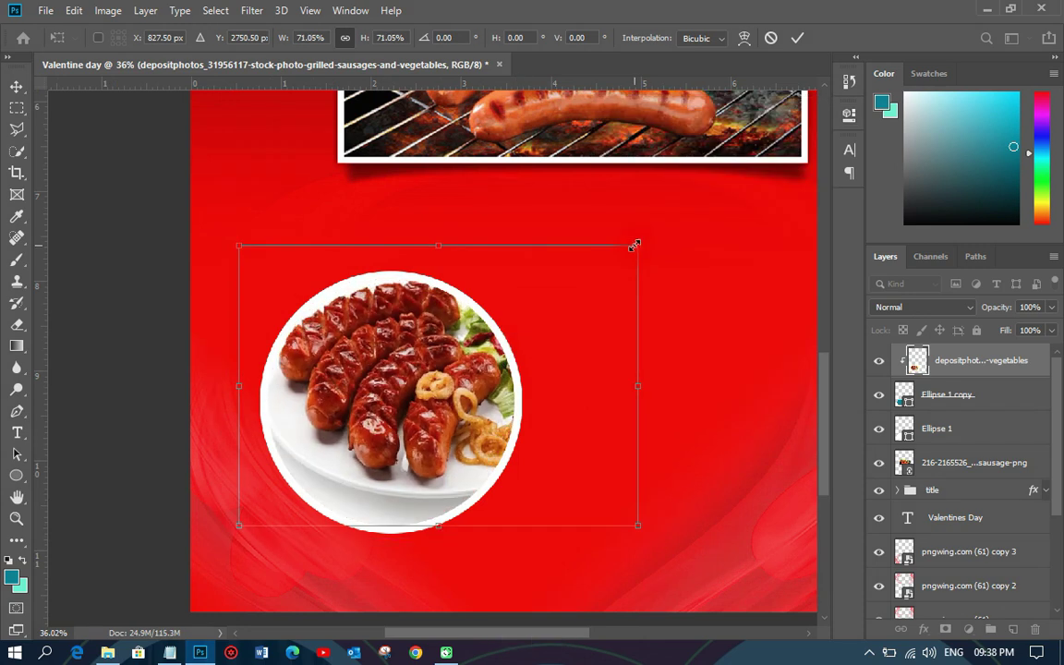
pyautogui.press('Return')
pyautogui.moveTo(374, 406); pyautogui.dragTo(379, 427)
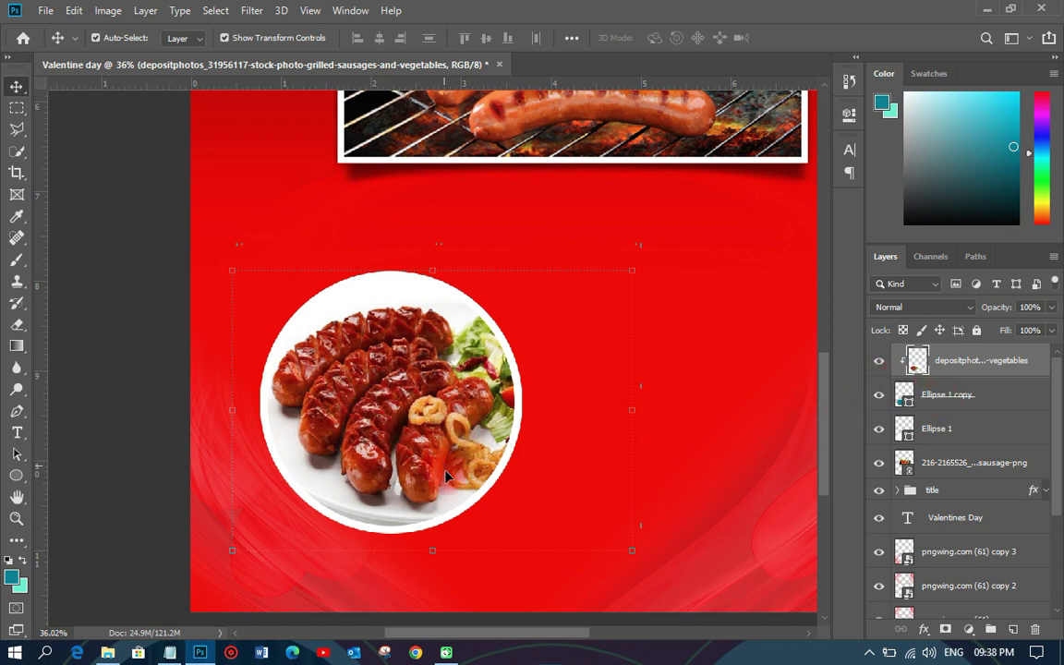
# Group the clipped photo with both circle layers and rename the group 1
pyautogui.keyDown('shift'); pyautogui.click(938, 430); pyautogui.keyUp('shift')
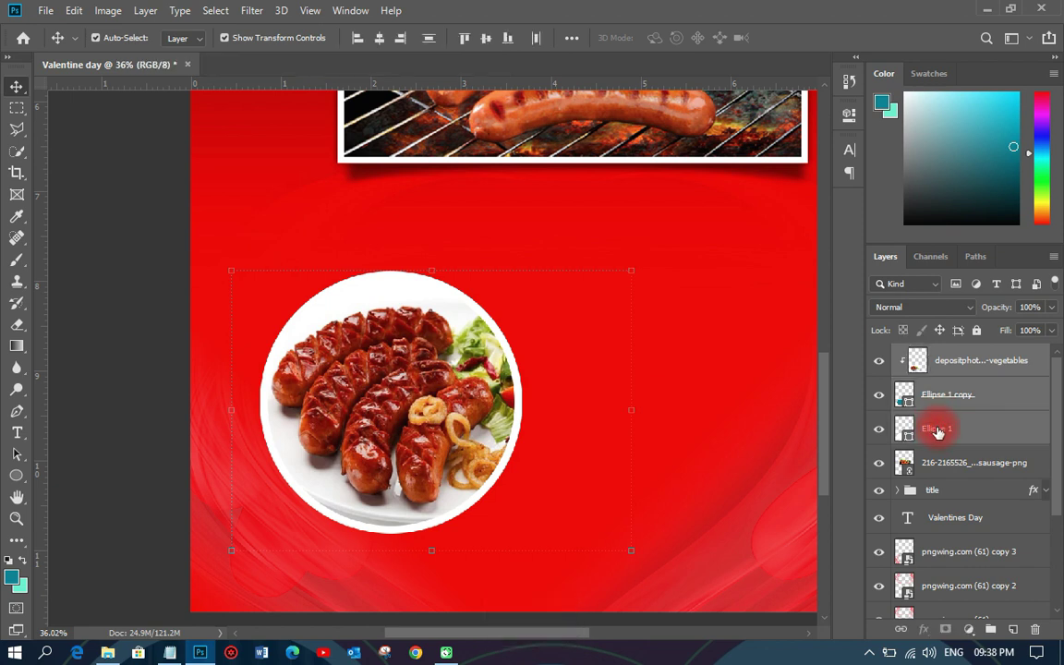
pyautogui.hotkey('ctrl', 'g')
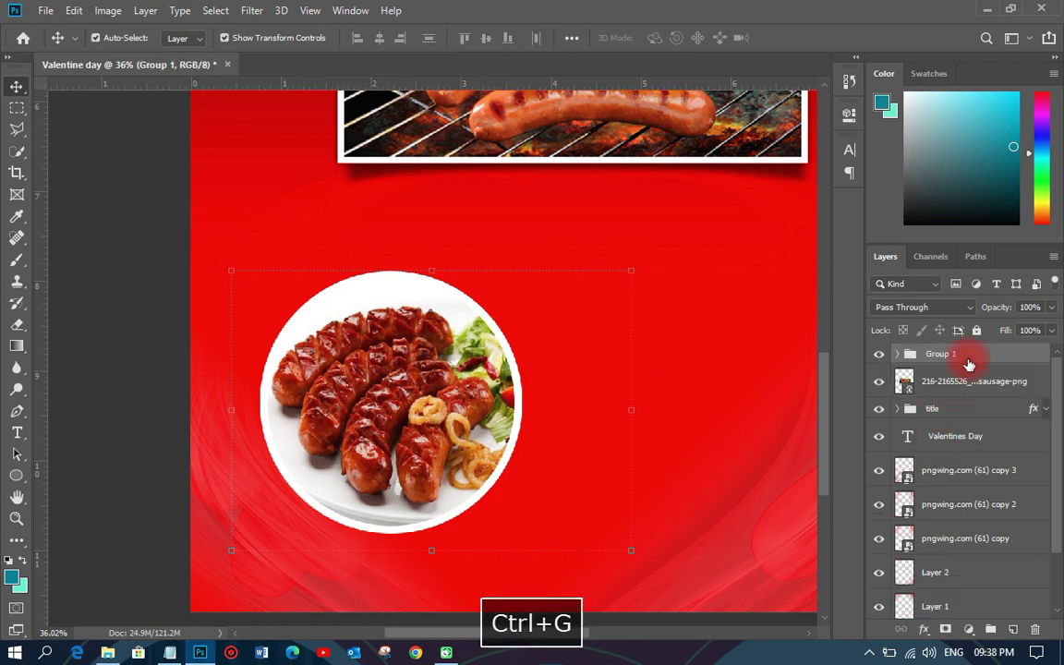
pyautogui.doubleClick(938, 354)
pyautogui.write('1')
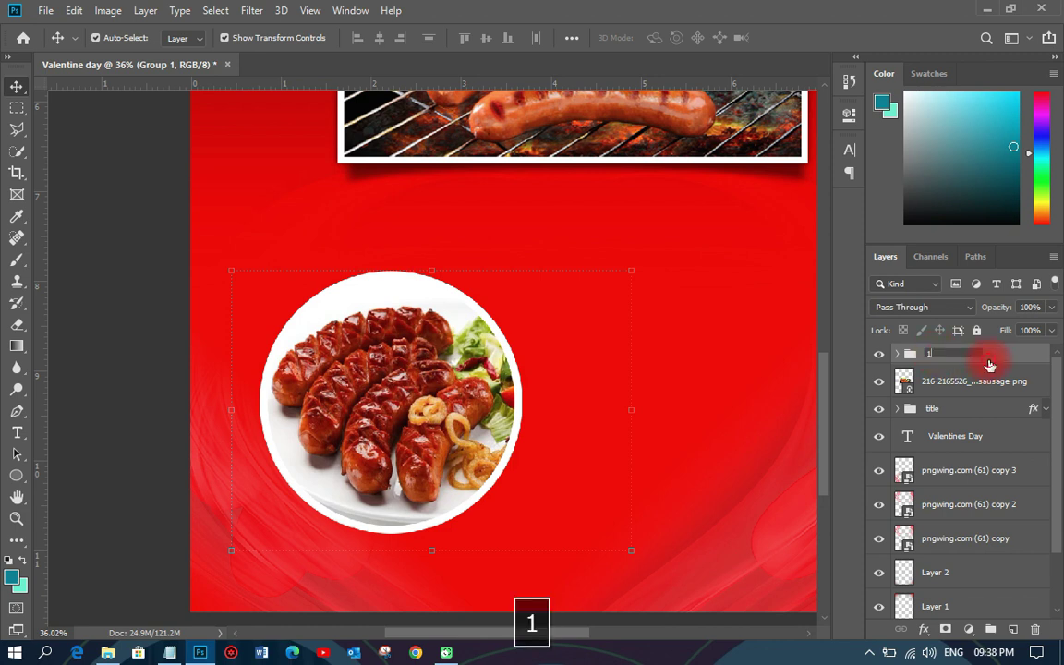
pyautogui.click(990, 364)
# Duplicate group 1 and delete the sausages photo from the copy, keeping its two circles
pyautogui.hotkey('ctrl', 'j')
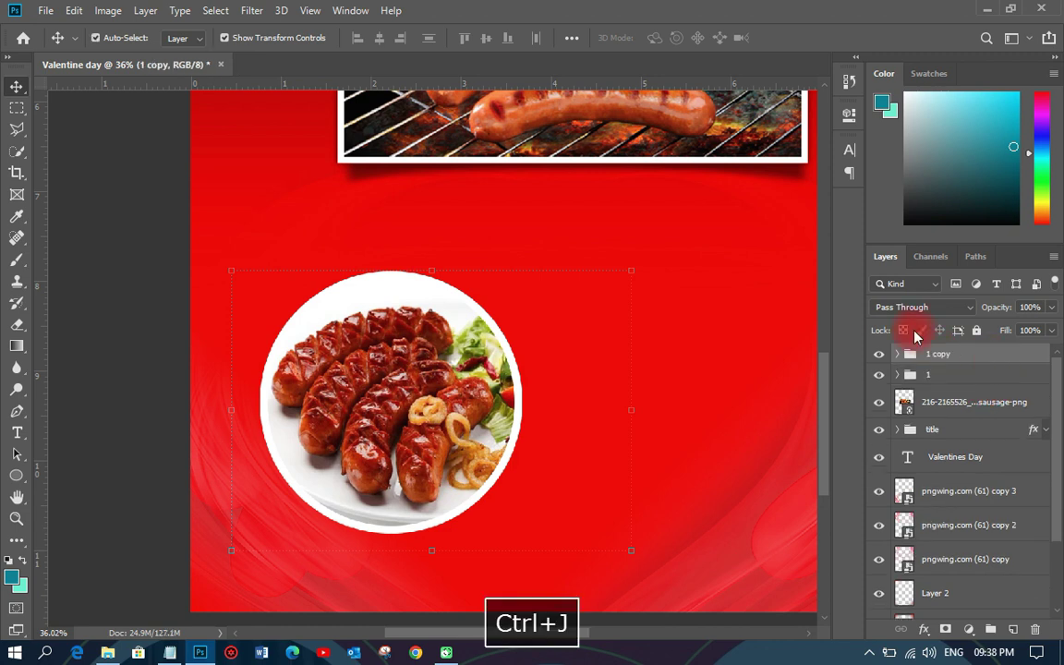
pyautogui.keyDown('ctrl'); pyautogui.click(395, 374); pyautogui.keyUp('ctrl')
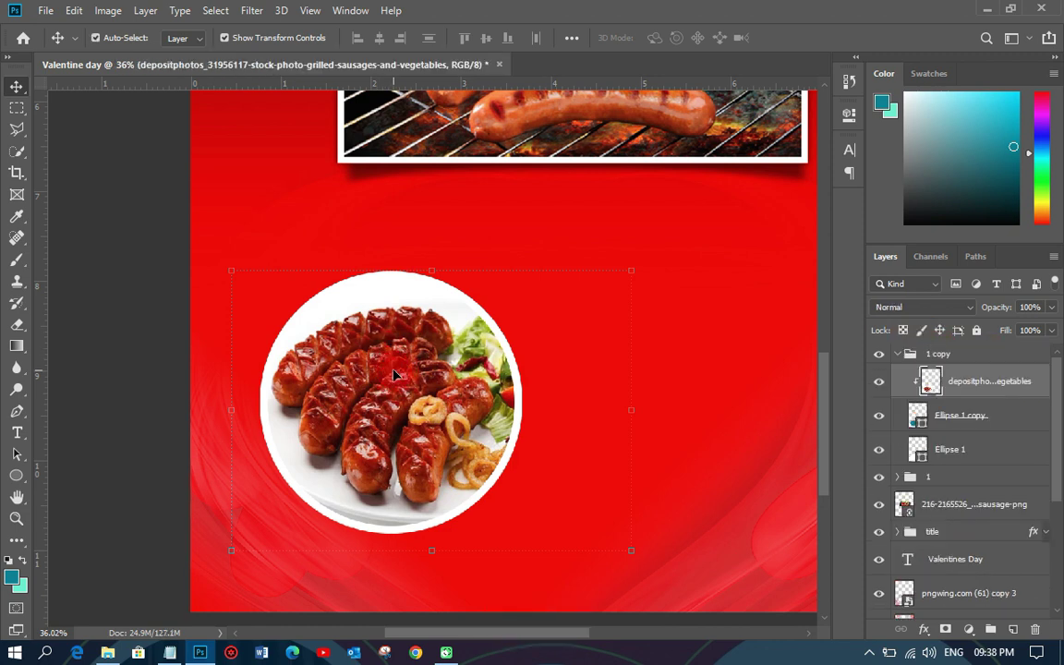
pyautogui.press('Delete')
pyautogui.scroll(-3, 390, 375)
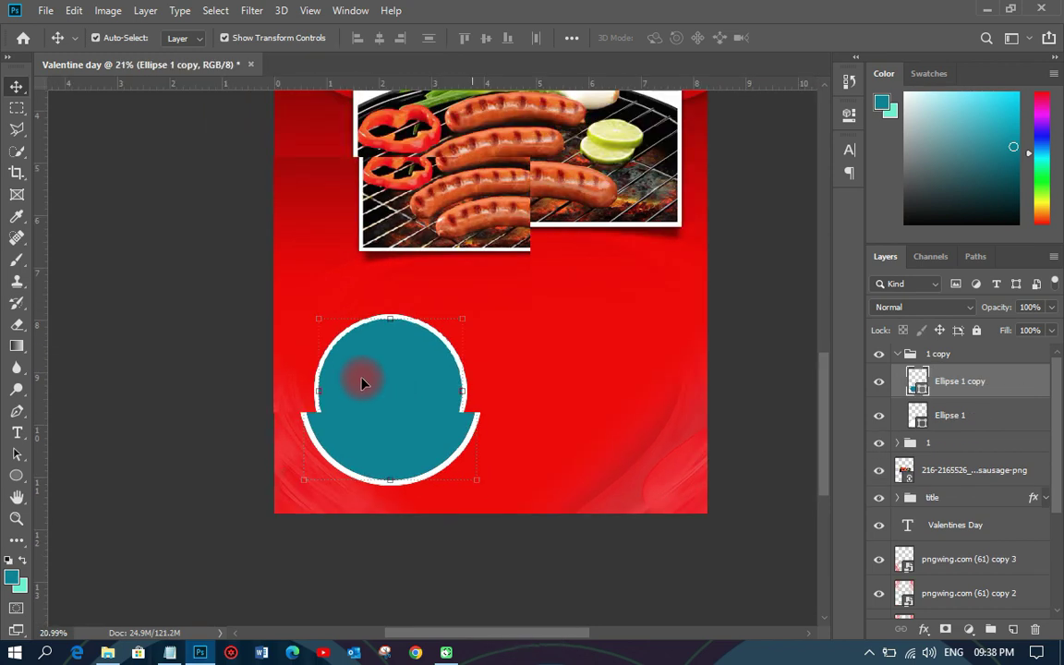
pyautogui.click(45, 10)
pyautogui.click(105, 344)
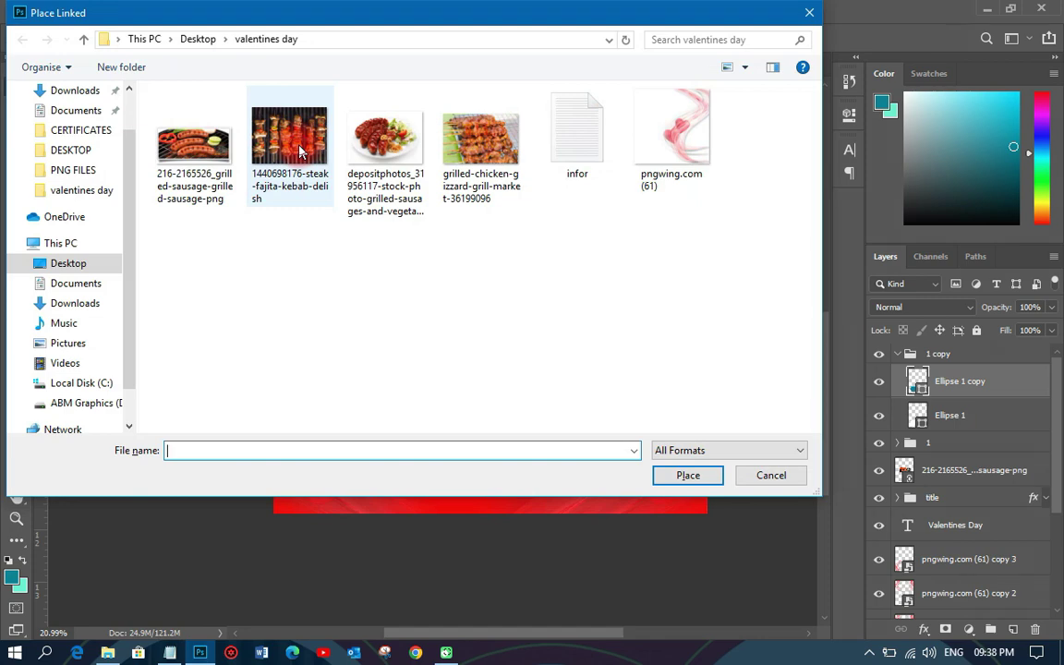
pyautogui.doubleClick(298, 150)
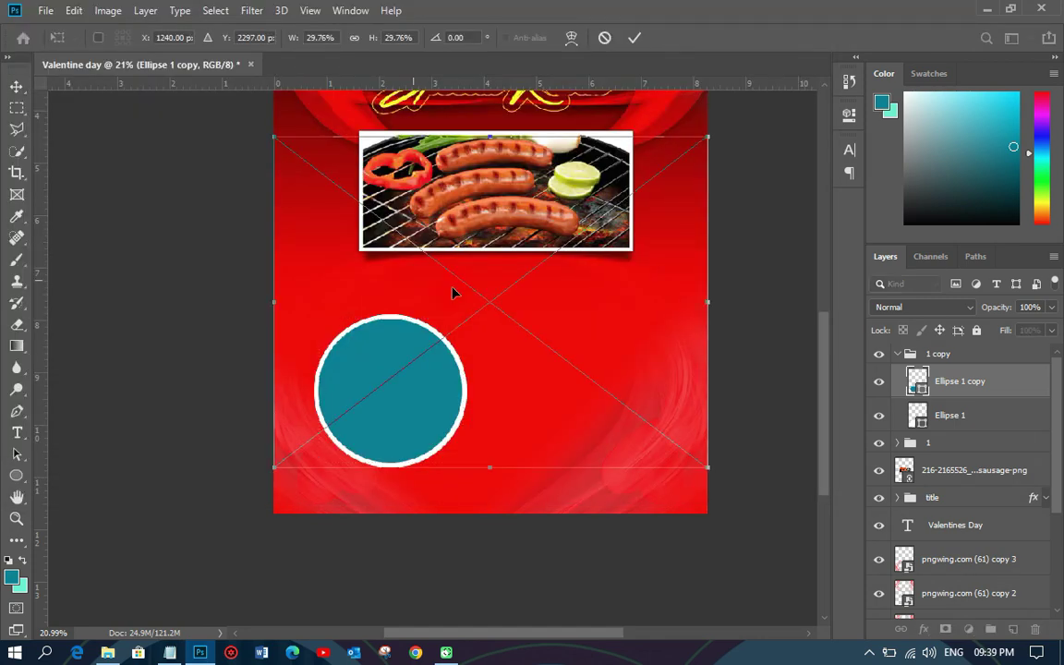
pyautogui.moveTo(368, 305); pyautogui.dragTo(422, 351)
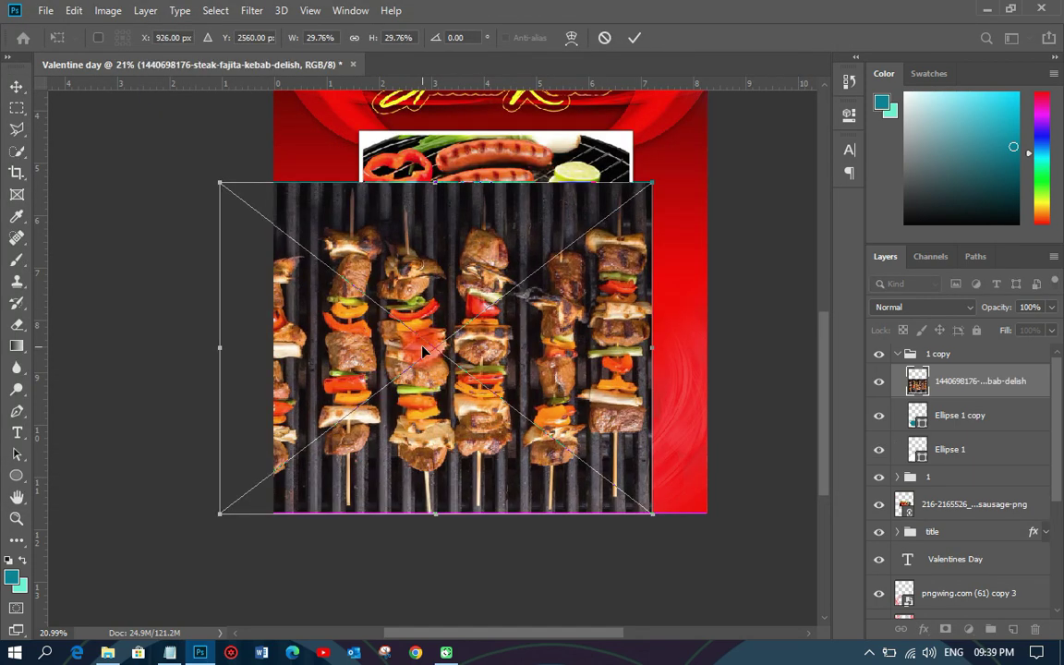
pyautogui.press('Return')
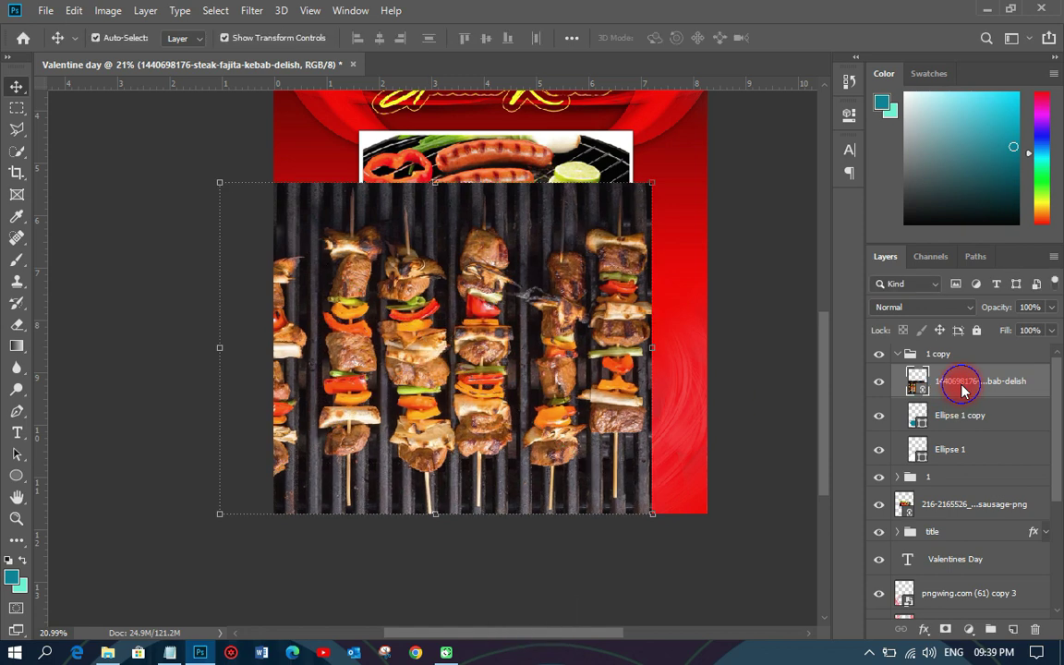
pyautogui.rightClick(962, 389)
pyautogui.click(807, 390)
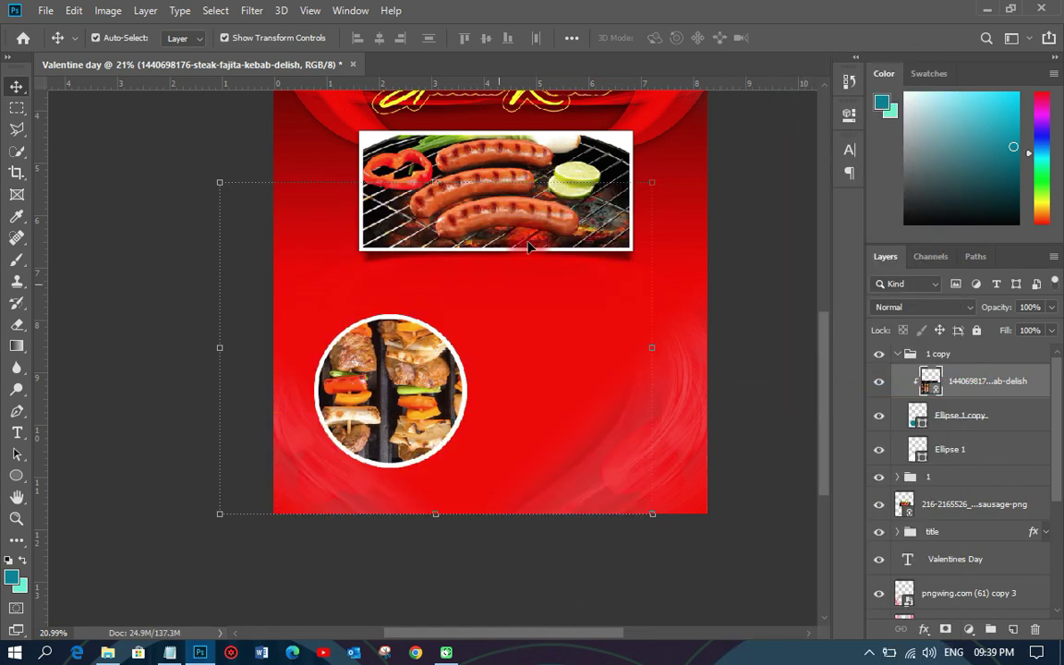
# Scale the clipped kebab photo down to about 13.4% and reposition it so the skewers fill the circle
pyautogui.moveTo(653, 182); pyautogui.dragTo(559, 252)
pyautogui.moveTo(416, 403); pyautogui.dragTo(396, 446)
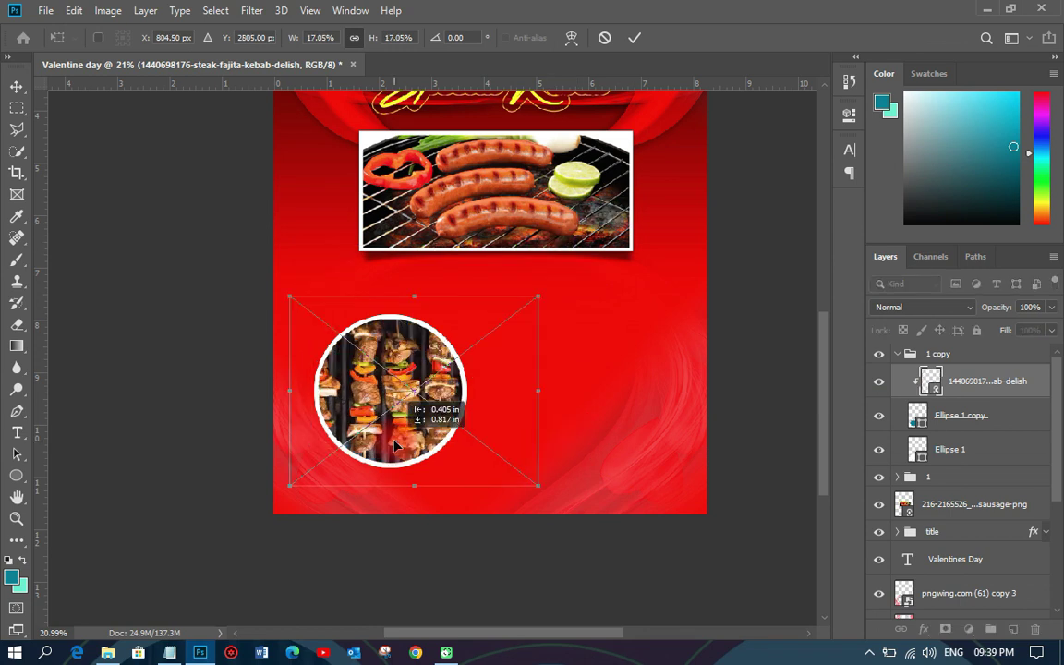
pyautogui.moveTo(538, 297); pyautogui.dragTo(510, 317)
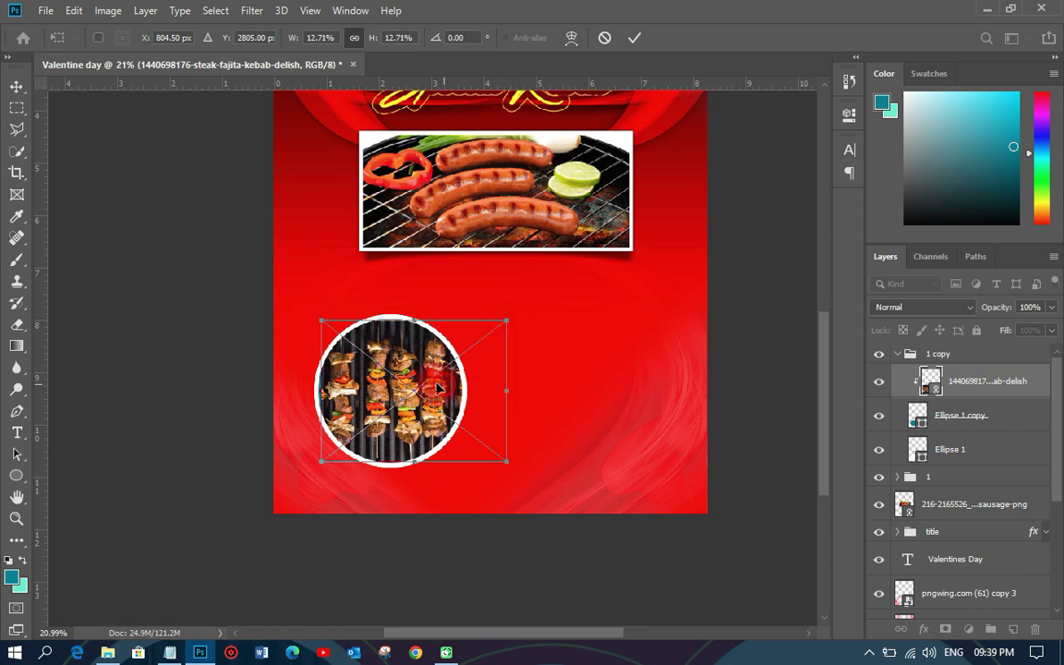
pyautogui.moveTo(445, 390); pyautogui.dragTo(429, 388)
pyautogui.press('Return')
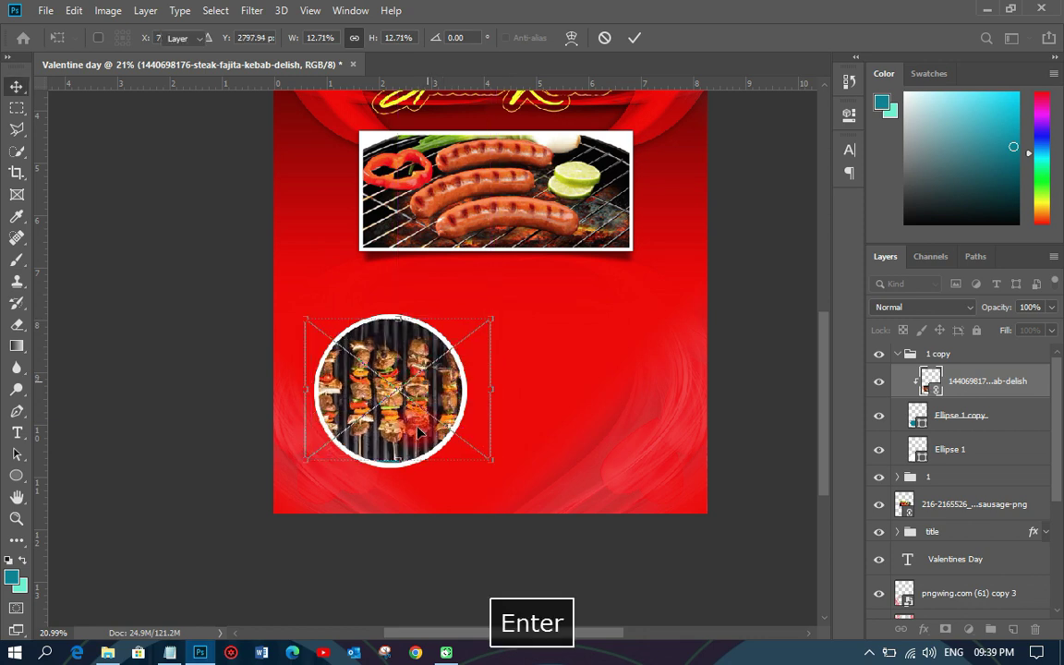
pyautogui.scroll(5, 418, 431)
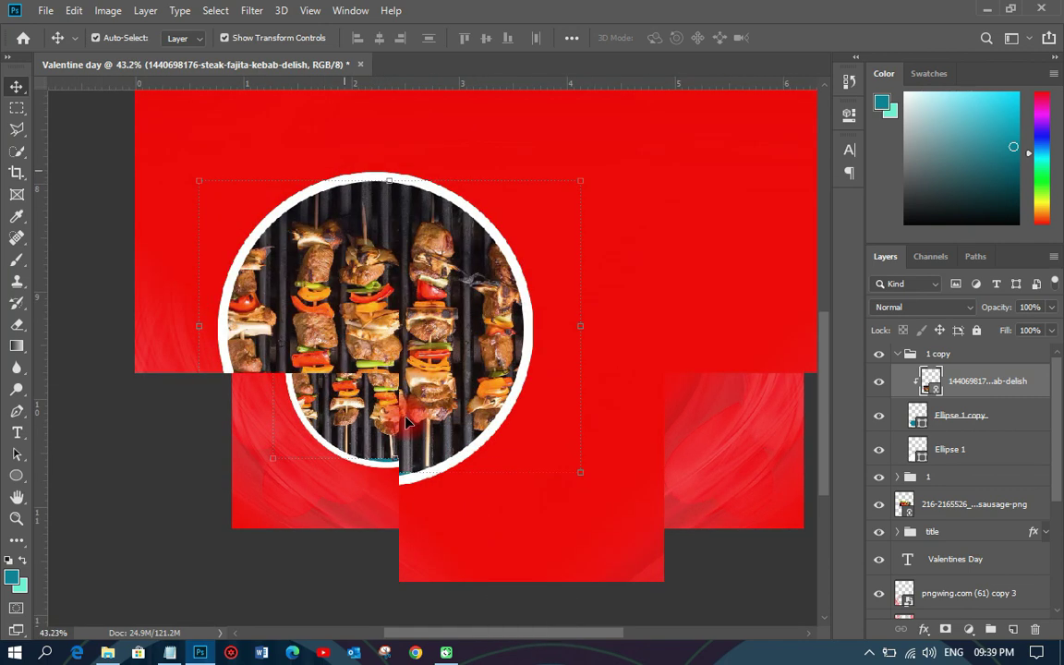
pyautogui.moveTo(578, 182); pyautogui.dragTo(584, 168)
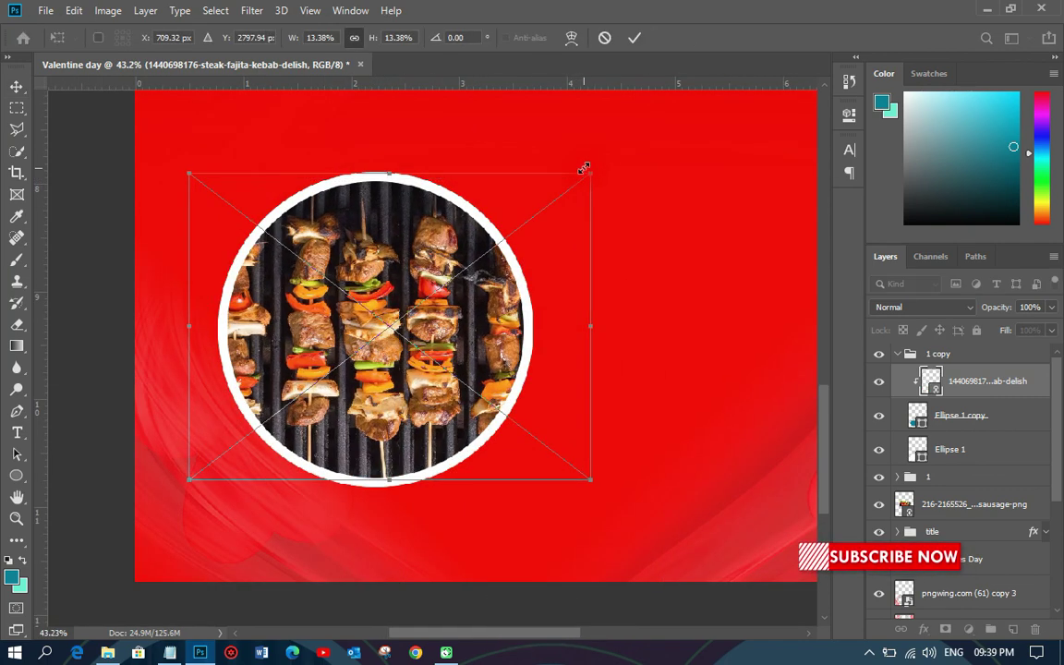
pyautogui.press('Return')
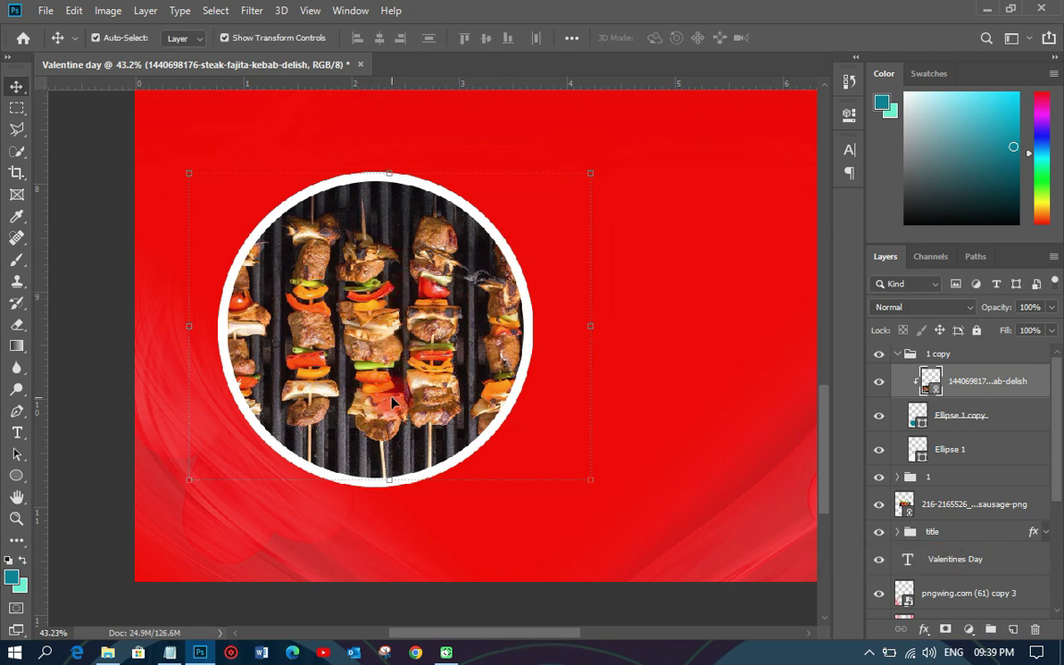
# Rename the duplicated group containing the kebab photo as 2 and collapse it
pyautogui.doubleClick(938, 353)
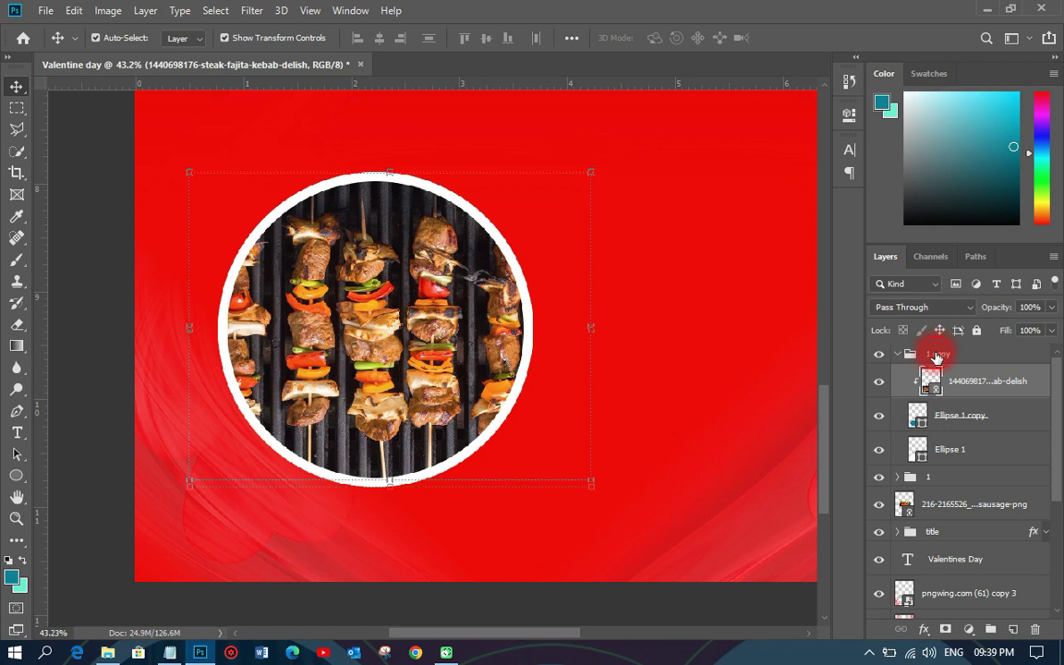
pyautogui.write('2')
pyautogui.click(896, 354)
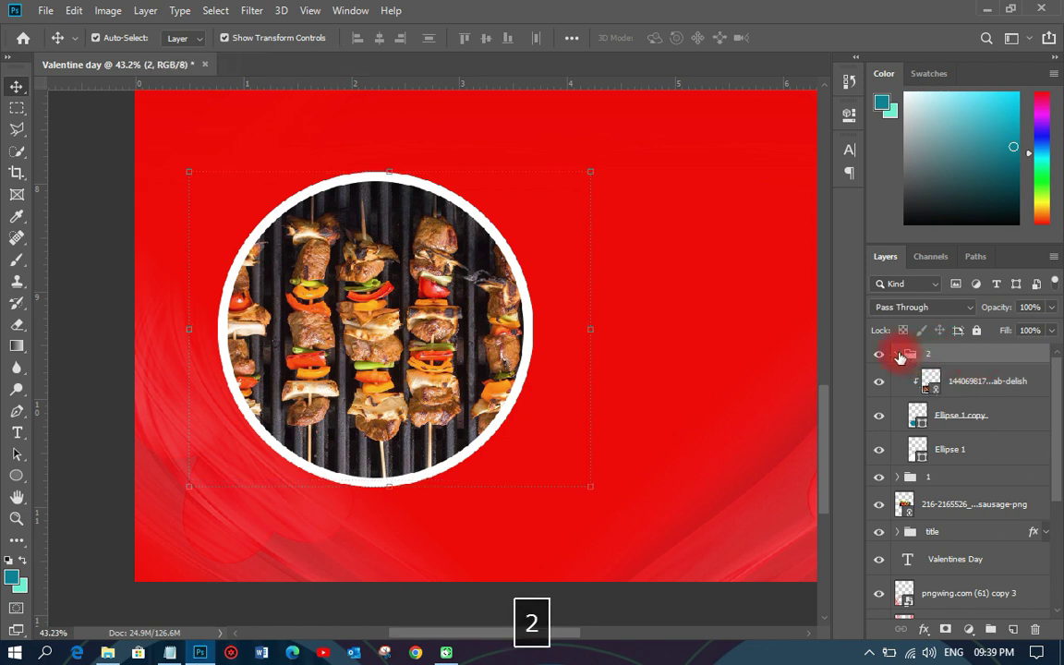
pyautogui.click(897, 355)
# Duplicate group 2 and rename the copy 3
pyautogui.hotkey('ctrl', 'j')
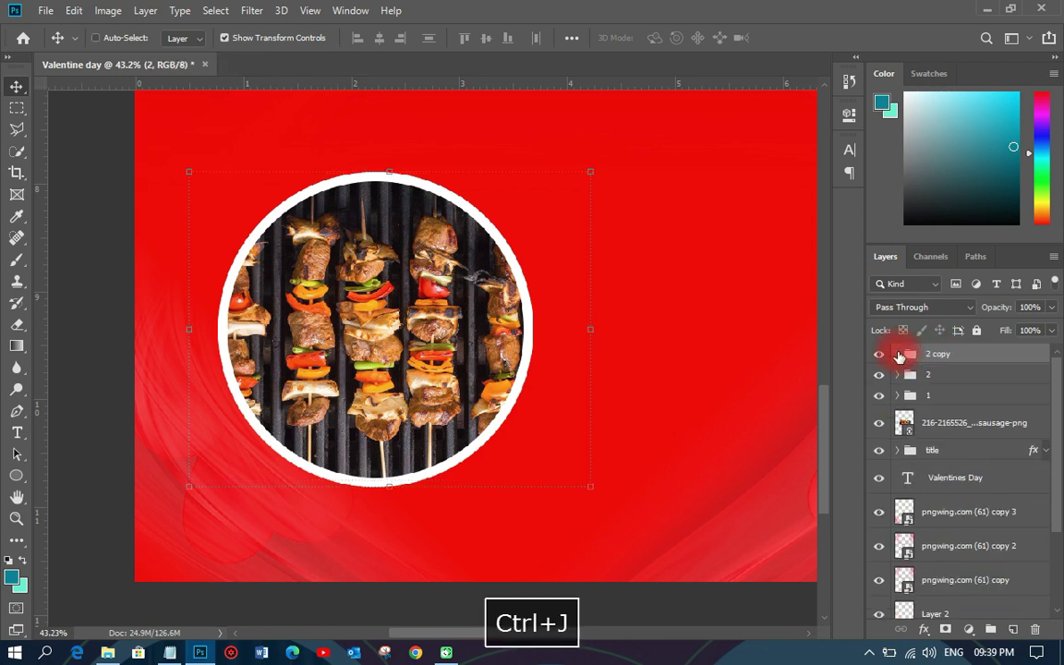
pyautogui.doubleClick(940, 354)
pyautogui.write('3')
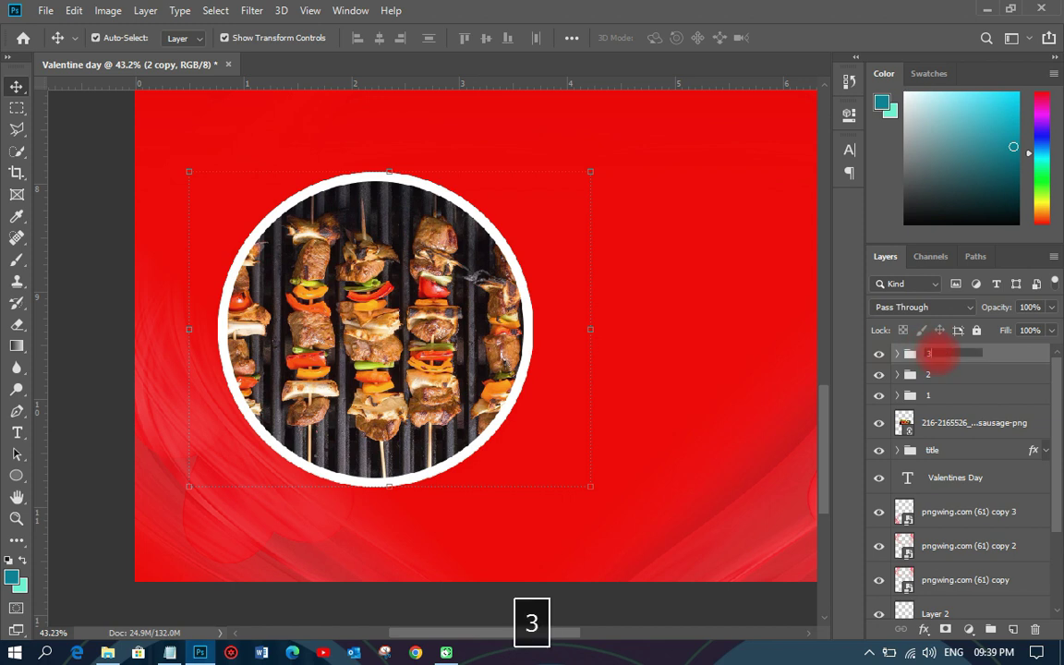
pyautogui.click(993, 362)
# Delete the kebab photo from group 3, keeping its two circles
pyautogui.click(365, 333)
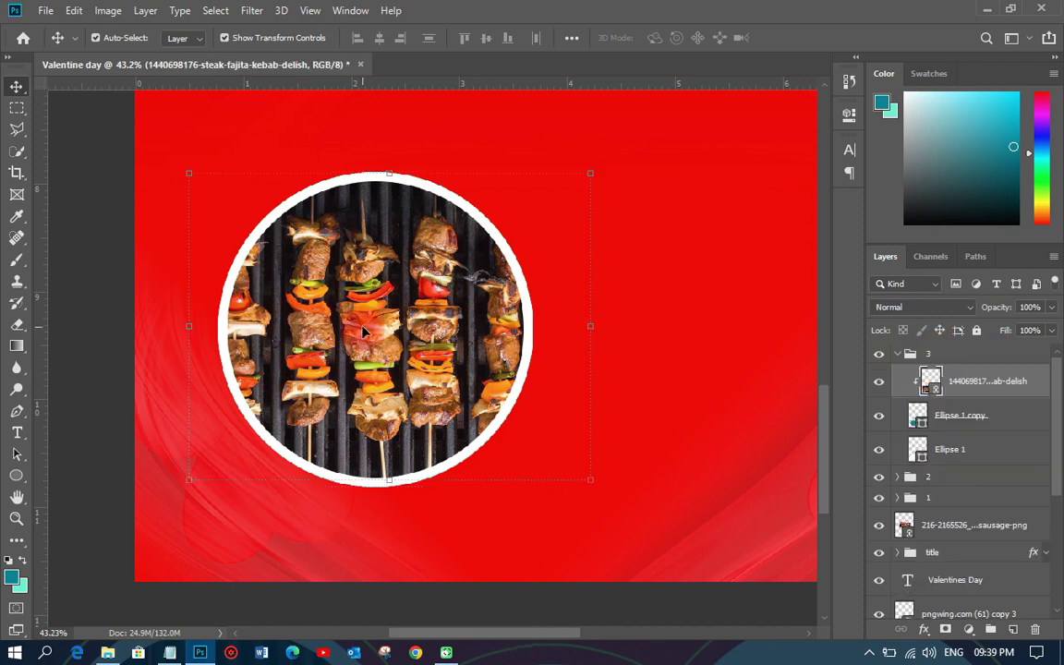
pyautogui.press('Delete')
pyautogui.scroll(-4, 380, 350)
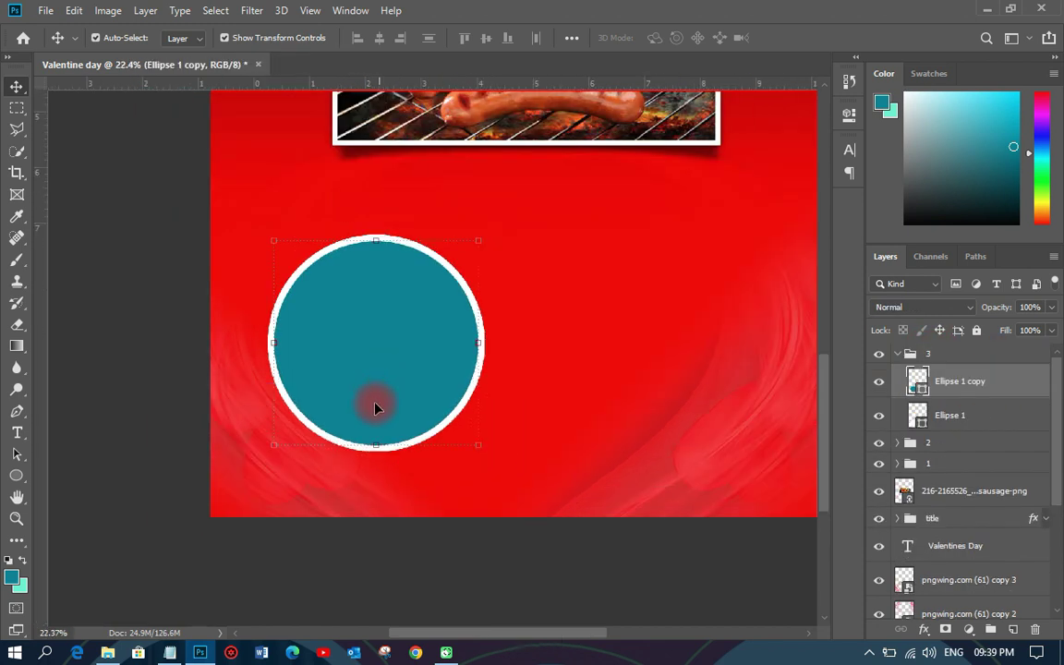
# Place the grilled-chicken-gizzard-grill-market-36199096 photo as a linked image and position it over group 3's teal circle
pyautogui.click(46, 10)
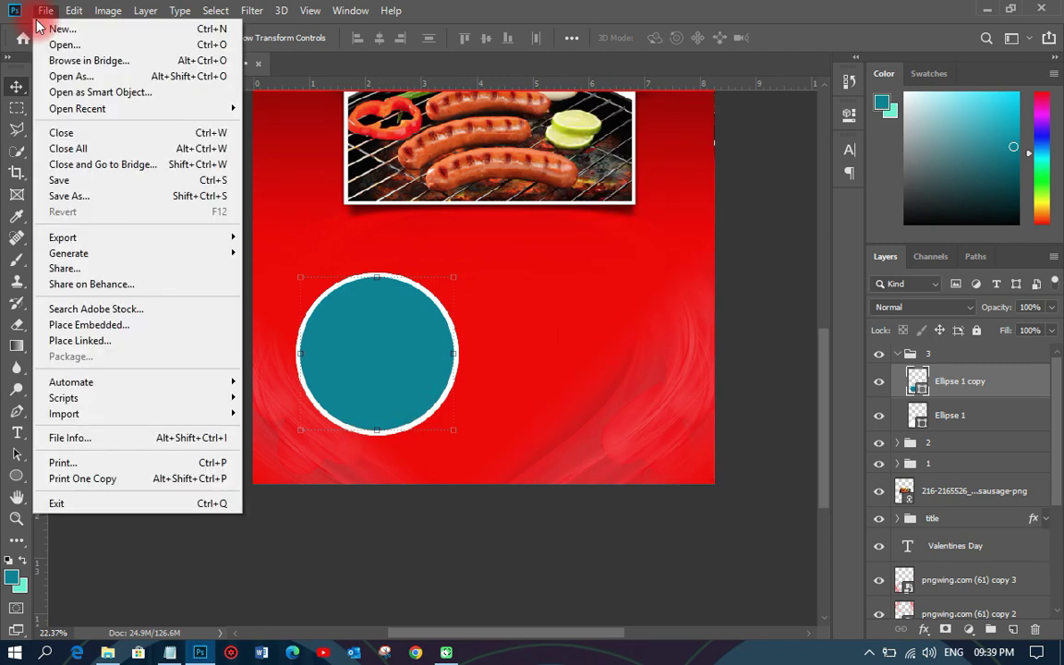
pyautogui.click(88, 341)
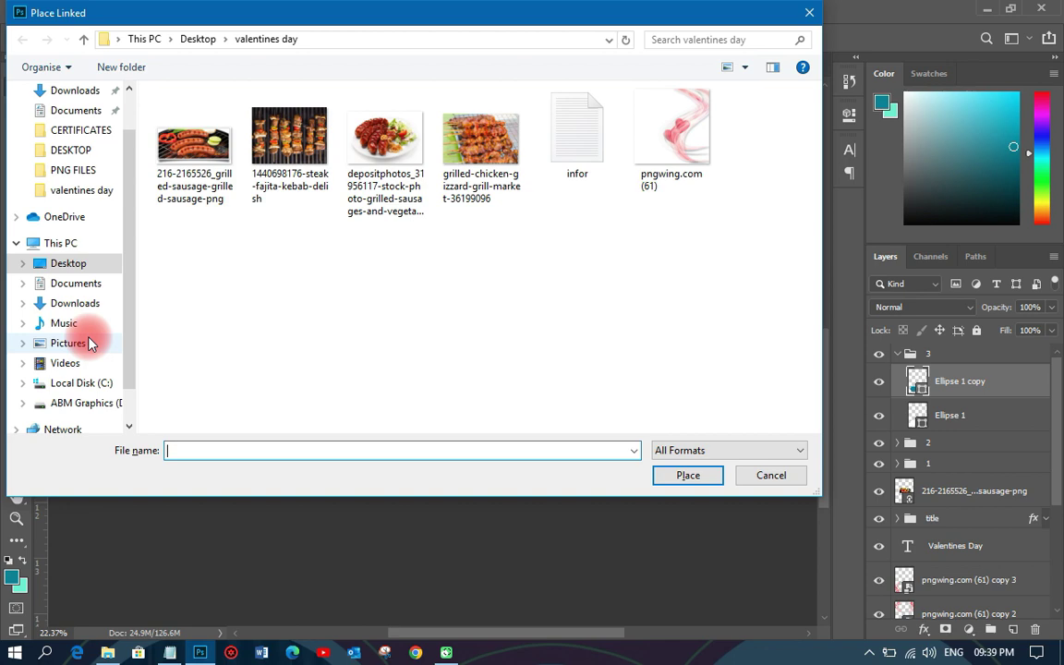
pyautogui.click(481, 138)
pyautogui.doubleClick(481, 152)
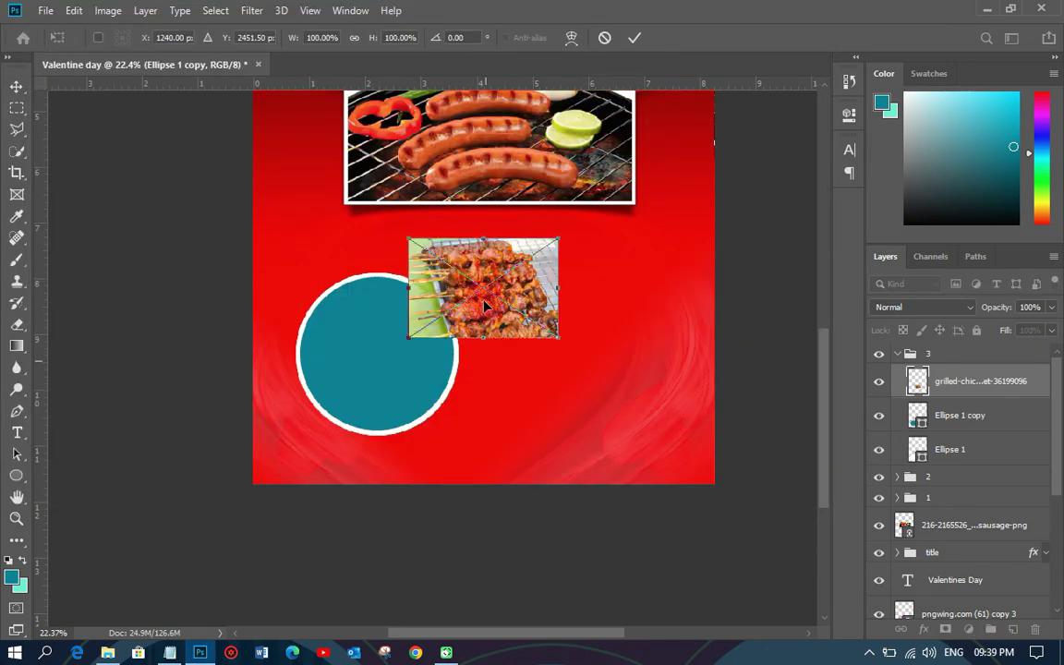
pyautogui.moveTo(481, 301); pyautogui.dragTo(387, 364)
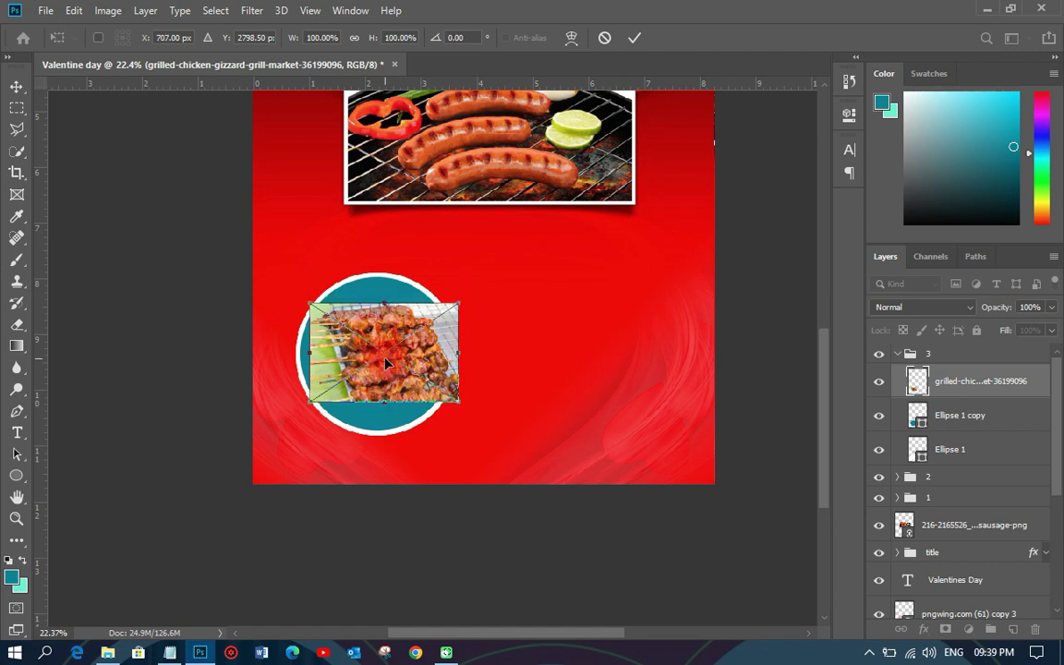
# Rasterize the grilled chicken gizzard photo layer and clip it to the teal circle with a clipping mask
pyautogui.click(946, 388)
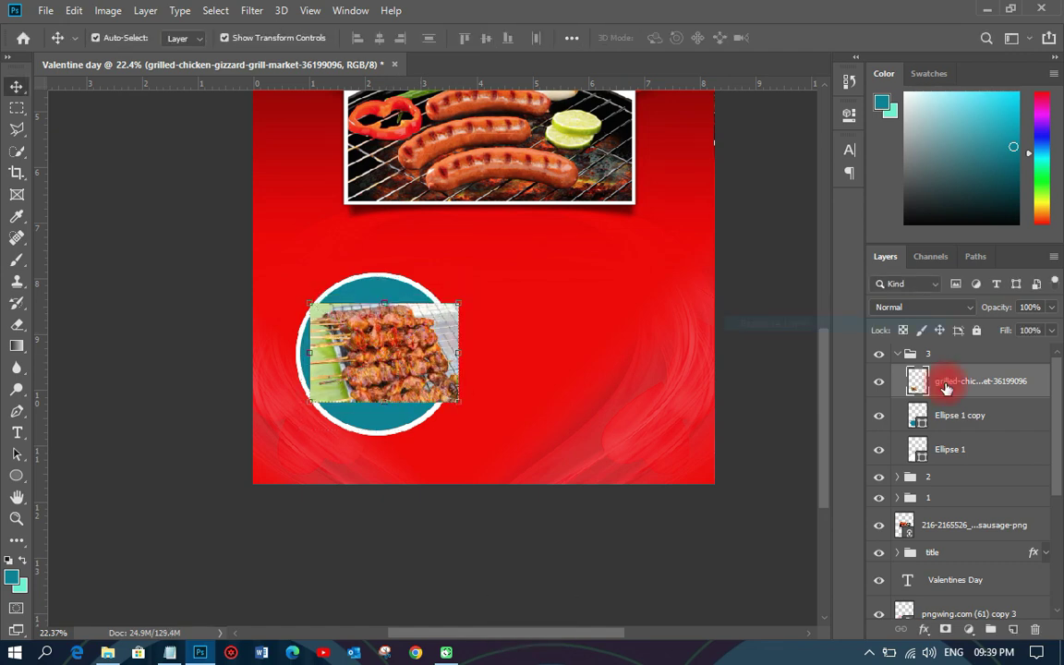
pyautogui.hotkey('ctrl', 'alt', 'g')
# Scale the clipped chicken gizzard photo up to about 160% so it covers the whole teal circle
pyautogui.hotkey('ctrl', 't')
pyautogui.scroll(2, 449, 260)
pyautogui.moveTo(459, 317); pyautogui.dragTo(543, 254)
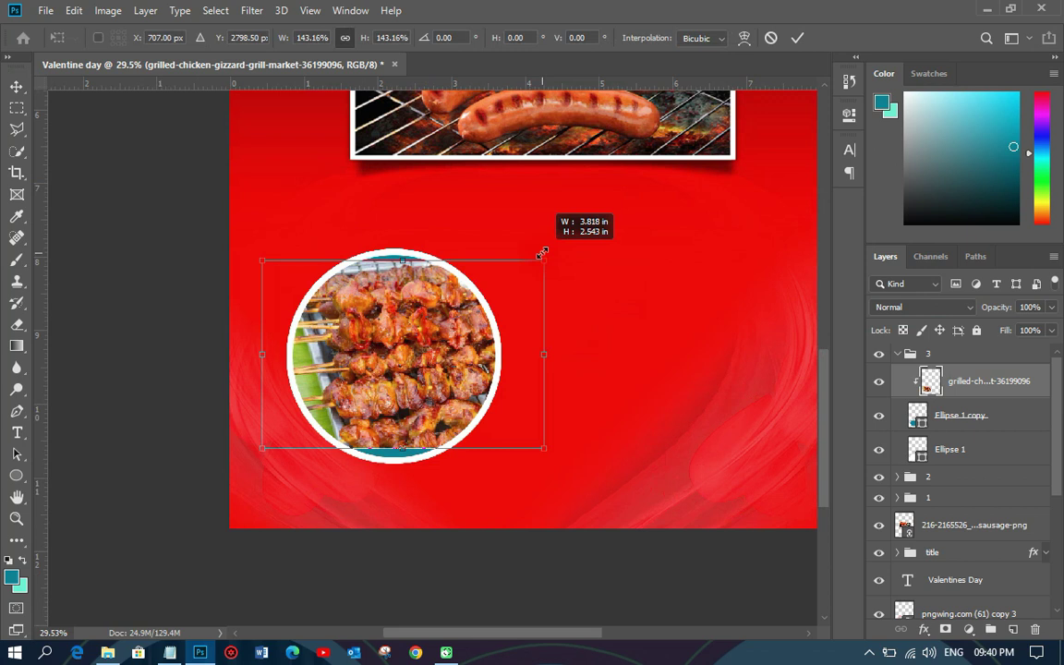
pyautogui.moveTo(543, 253); pyautogui.dragTo(552, 238)
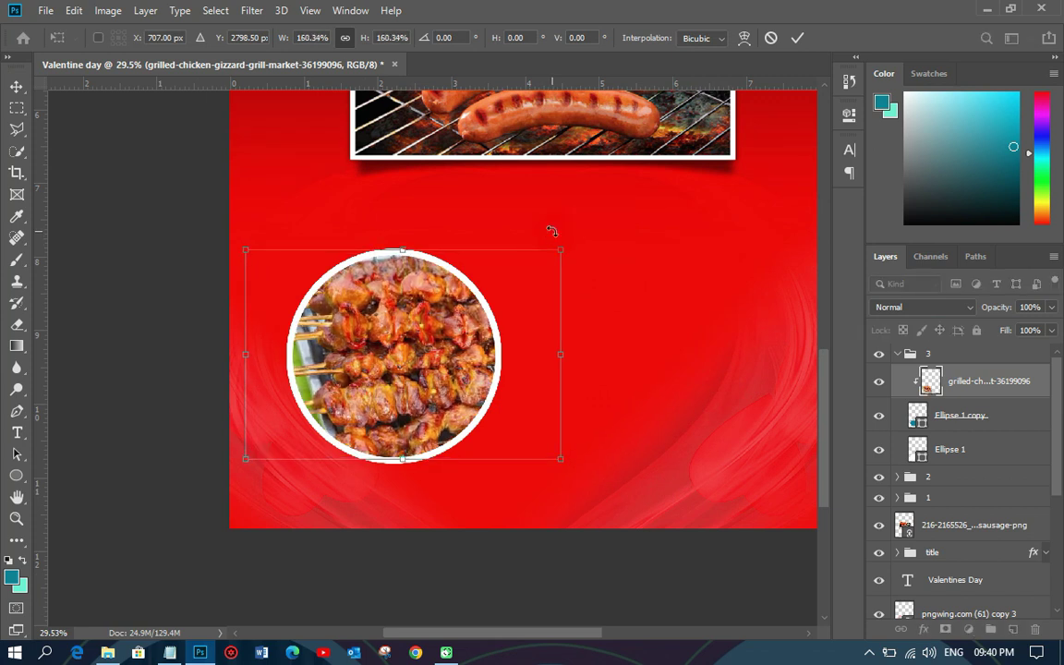
pyautogui.press('Return')
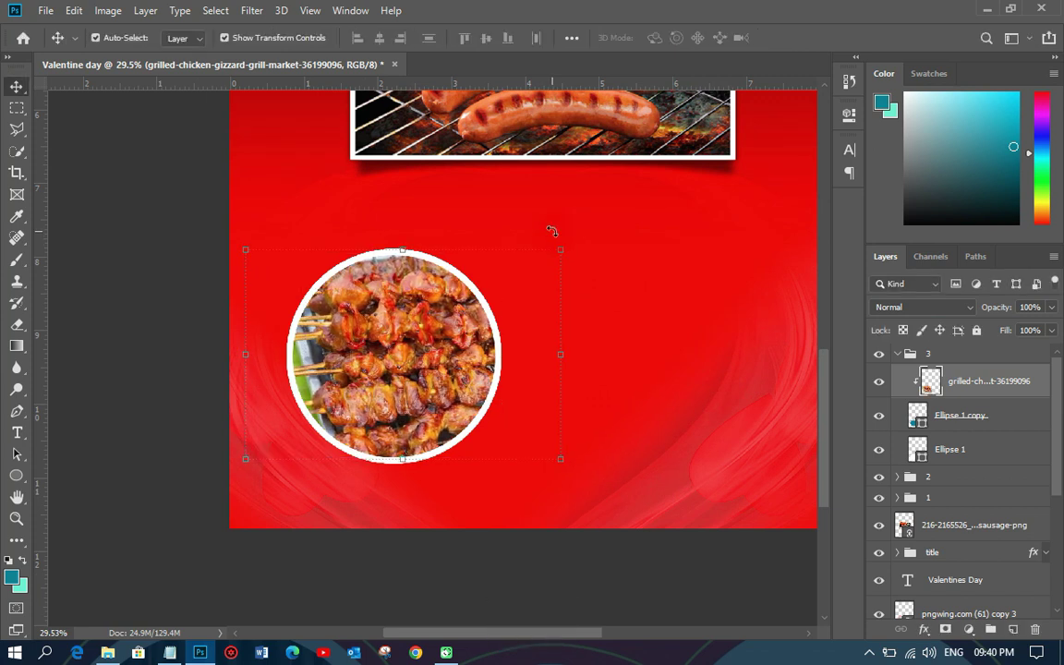
# Collapse group 3 and move it horizontally to the right of the kebab circle, slightly overlapping its edge
pyautogui.scroll(-5, 379, 397)
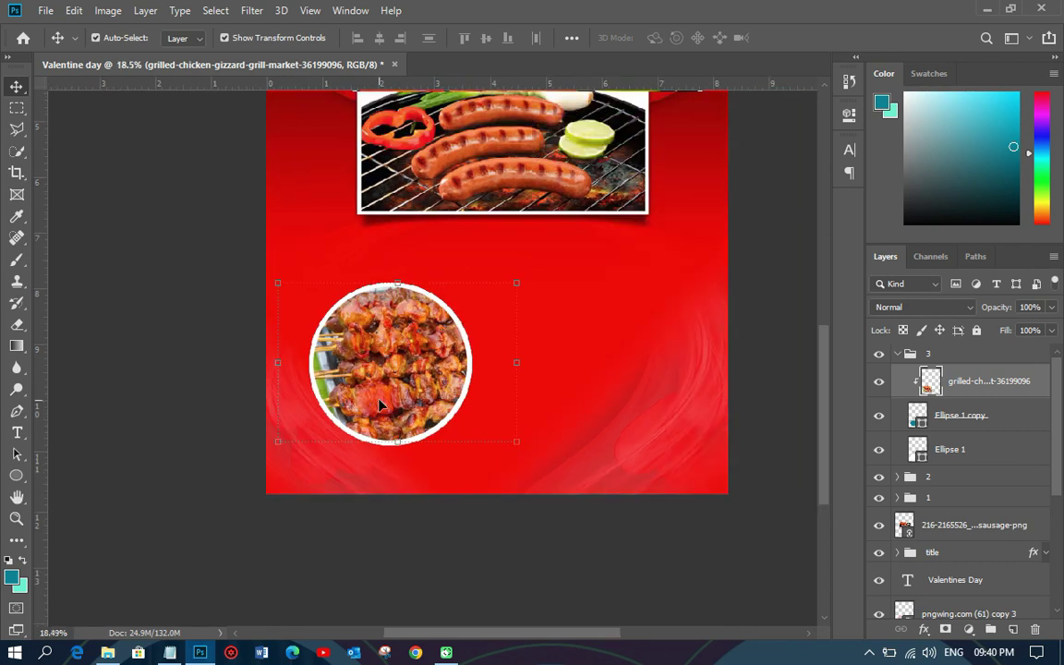
pyautogui.click(913, 354)
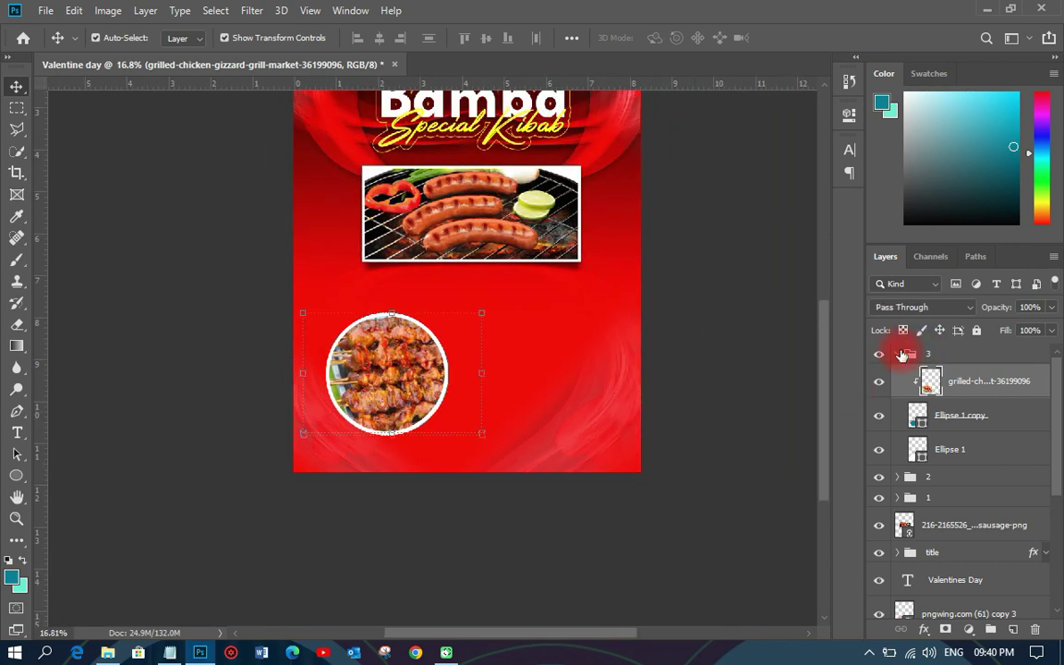
pyautogui.click(897, 354)
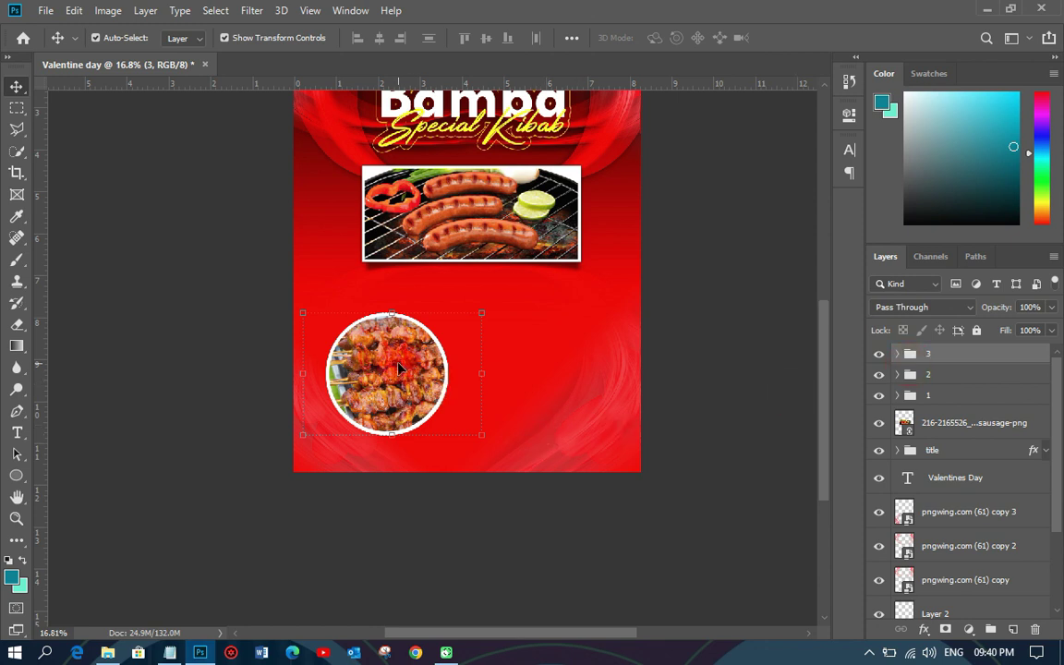
pyautogui.moveTo(400, 368); pyautogui.dragTo(496, 369)
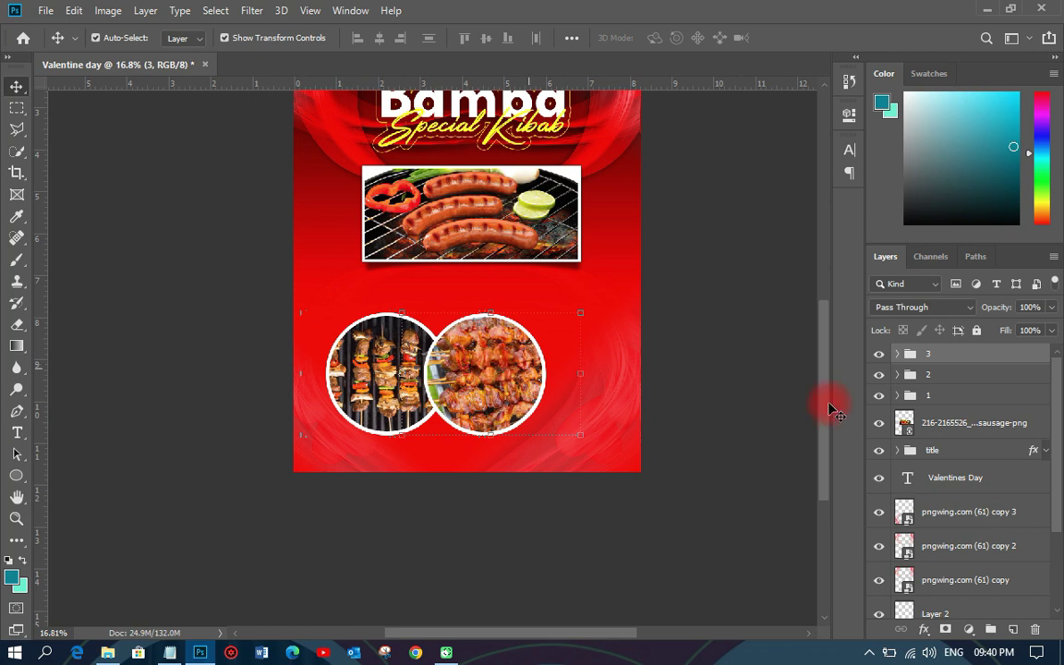
# Move group 1 horizontally to the far side of the middle kebab circle, and raise groups 1 and 2 slightly above it
pyautogui.click(927, 395)
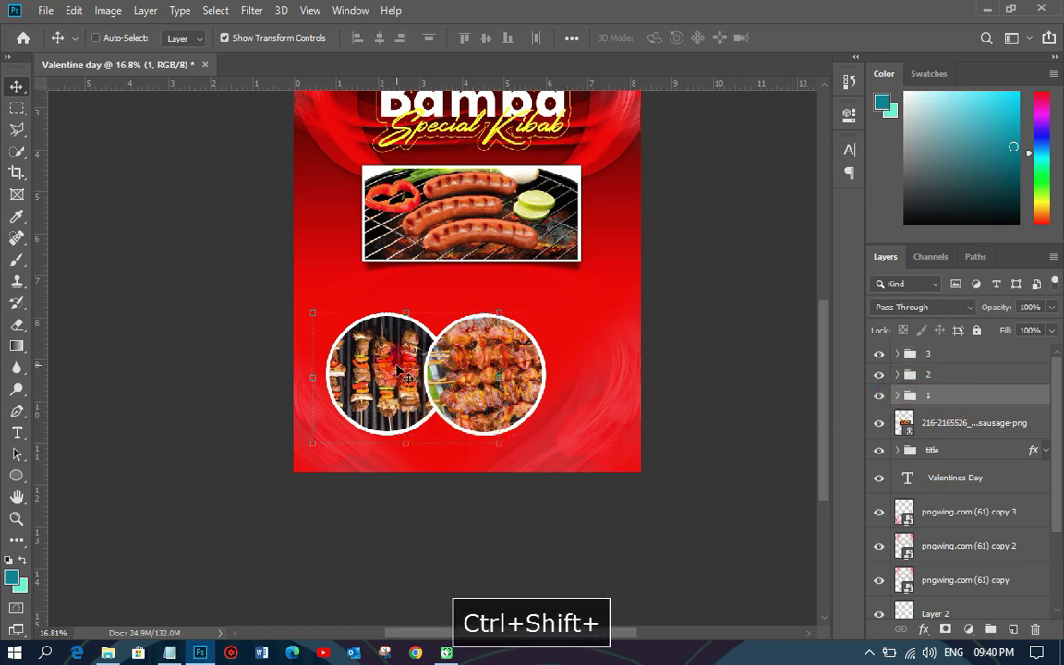
pyautogui.moveTo(403, 384); pyautogui.dragTo(594, 383)
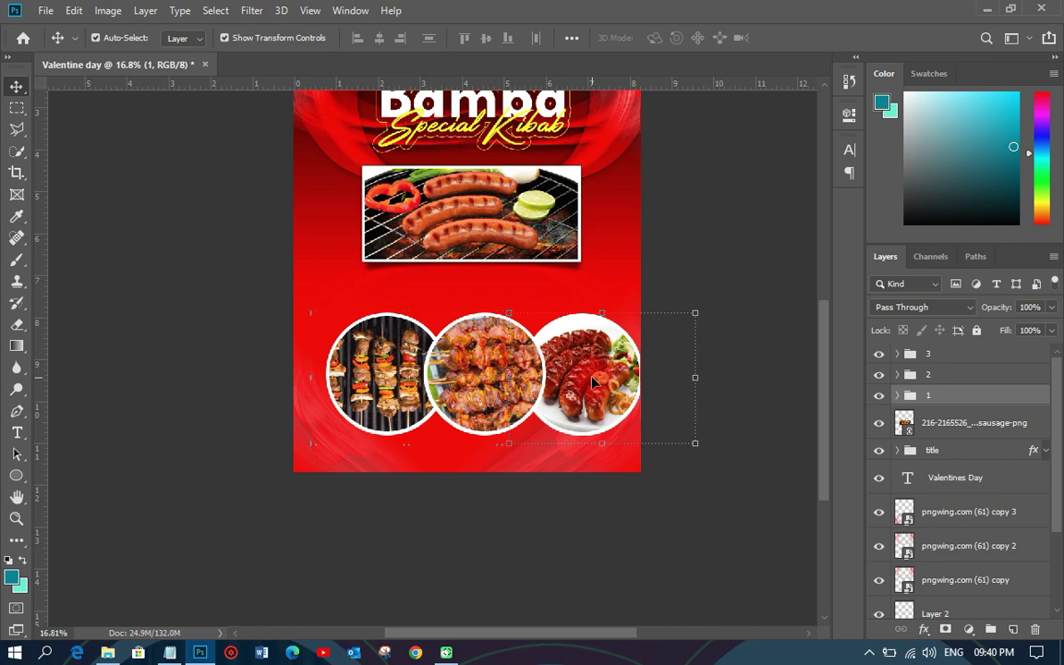
pyautogui.keyDown('ctrl'); pyautogui.click(929, 375); pyautogui.keyUp('ctrl')
pyautogui.click(696, 442)
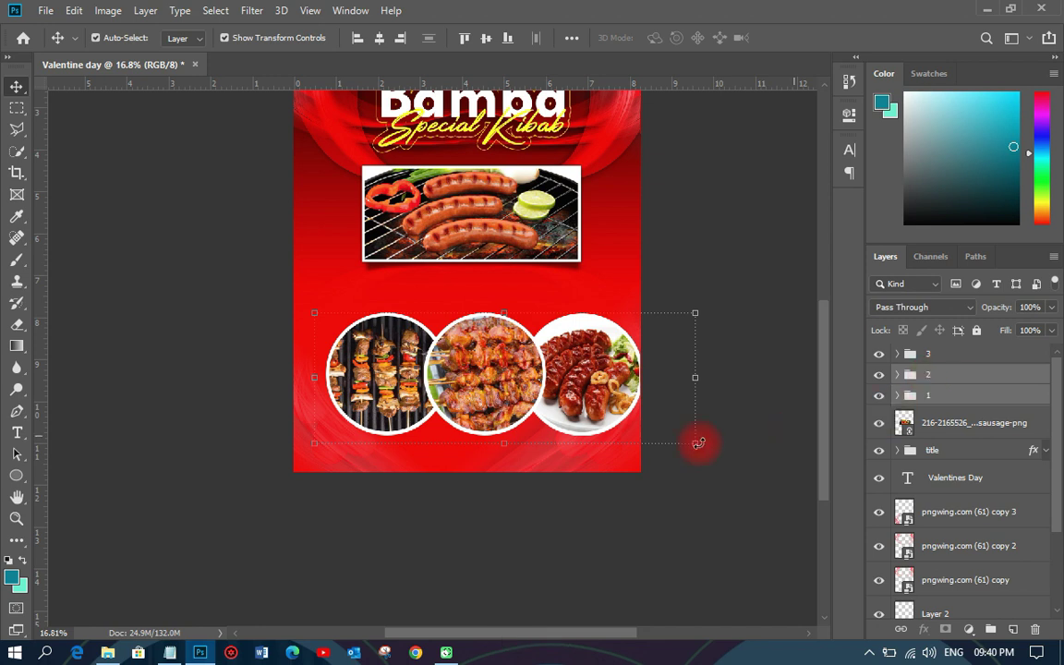
pyautogui.moveTo(570, 388); pyautogui.dragTo(572, 378)
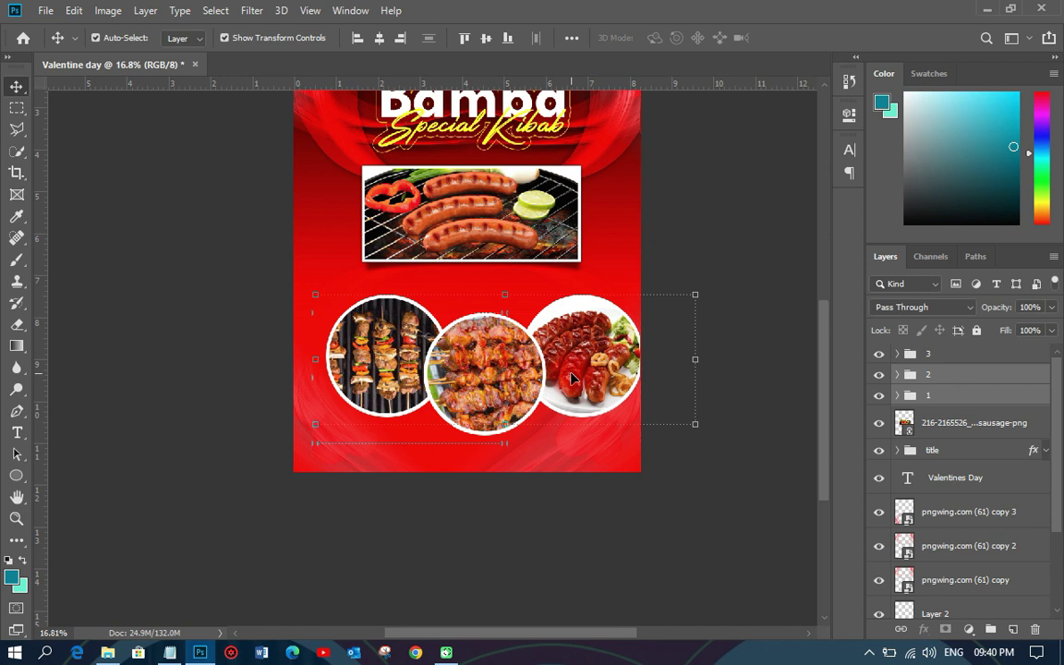
pyautogui.click(491, 382)
# Shift groups 1, 2 and 3 together slightly to the left so all three circles fit within the flyer
pyautogui.click(950, 392)
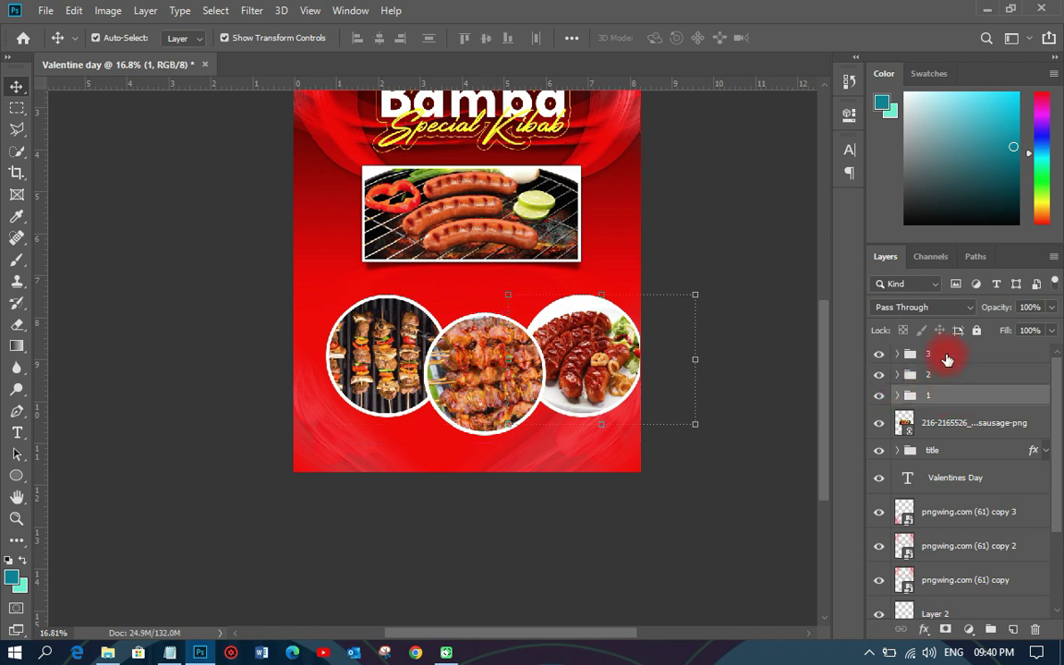
pyautogui.keyDown('shift'); pyautogui.click(947, 360); pyautogui.keyUp('shift')
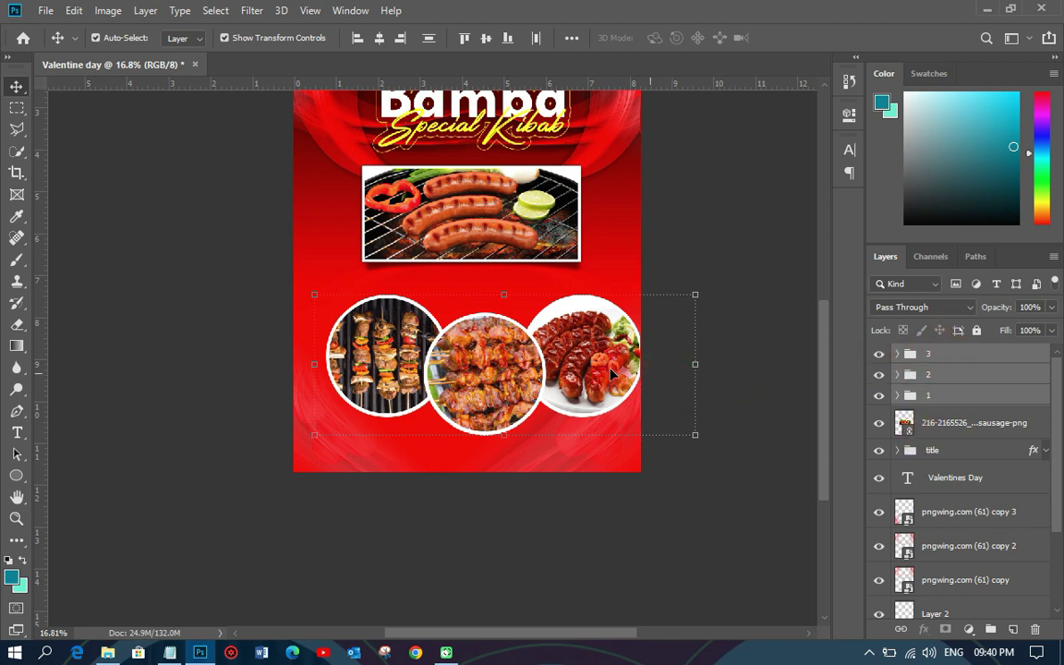
pyautogui.moveTo(502, 384); pyautogui.dragTo(487, 383)
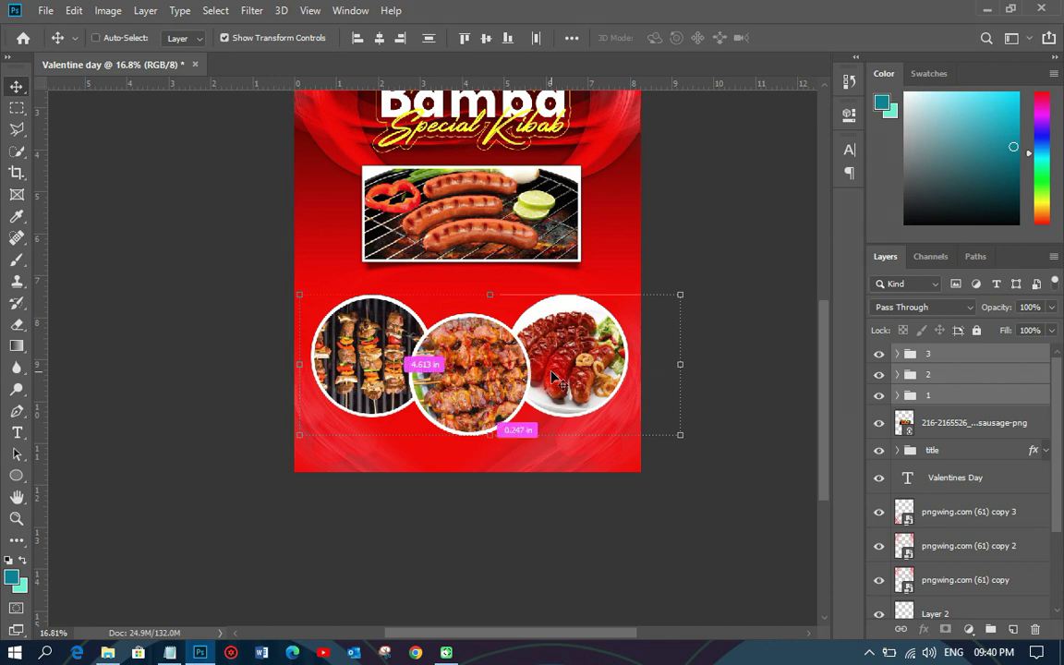
# Combine groups 1, 2 and 3 into one group named "food"
pyautogui.hotkey('ctrl', 'g')
pyautogui.click(947, 358)
pyautogui.doubleClick(948, 356)
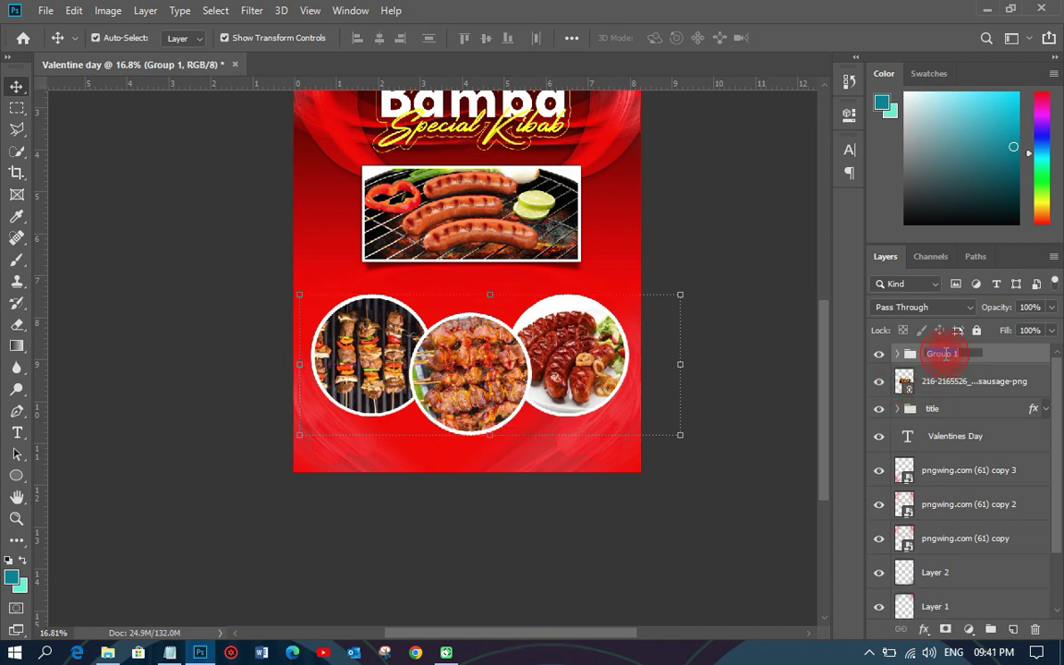
pyautogui.write('food')
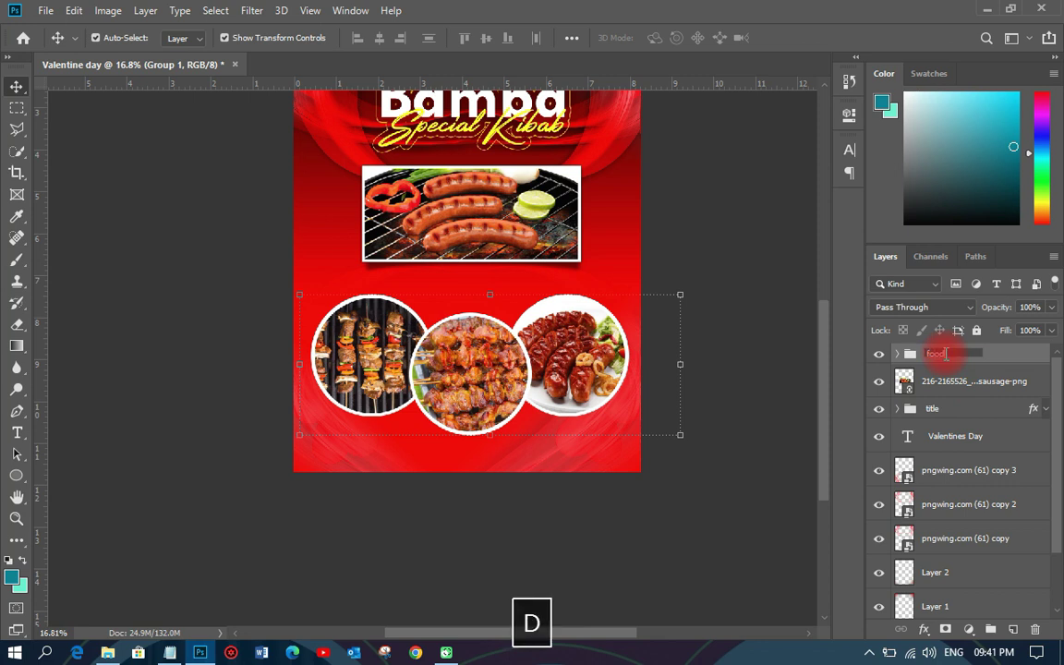
pyautogui.press('Return')
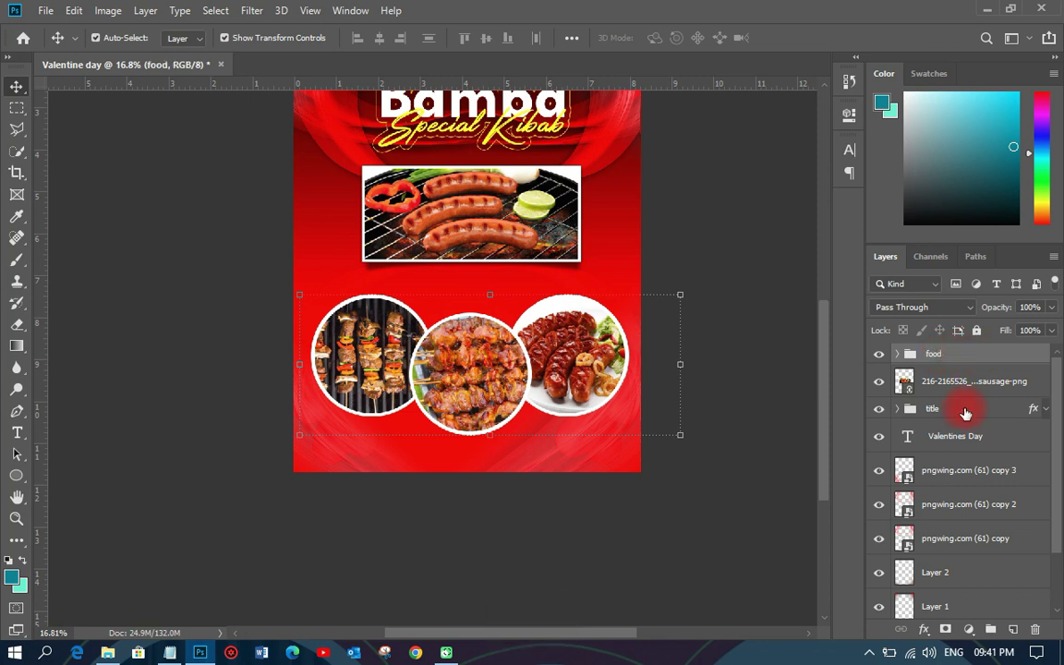
# Give the food group two outside strokes, 35 px dark red at 0% opacity and 40 px yellow at 100%, and move it slightly down and left
pyautogui.click(924, 629)
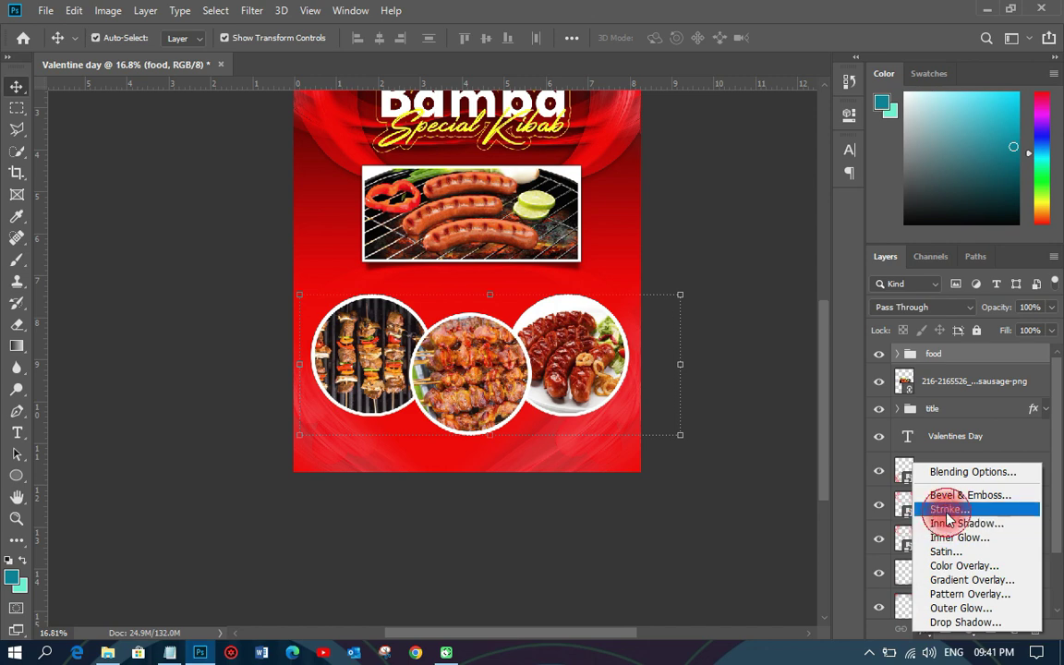
pyautogui.click(949, 511)
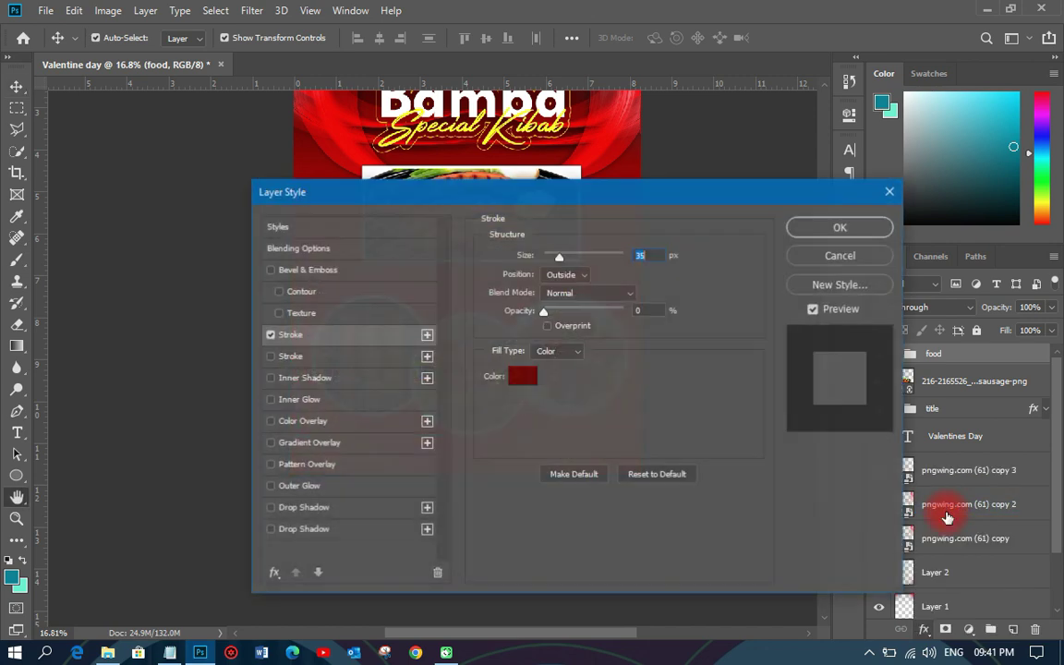
pyautogui.moveTo(469, 196); pyautogui.dragTo(855, 211)
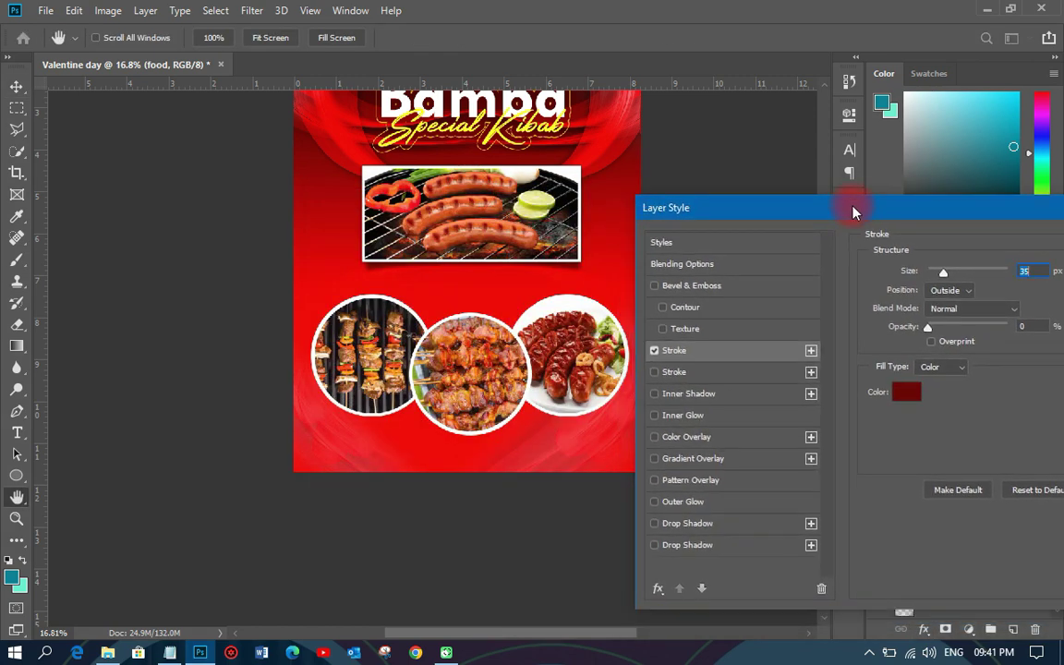
pyautogui.click(714, 377)
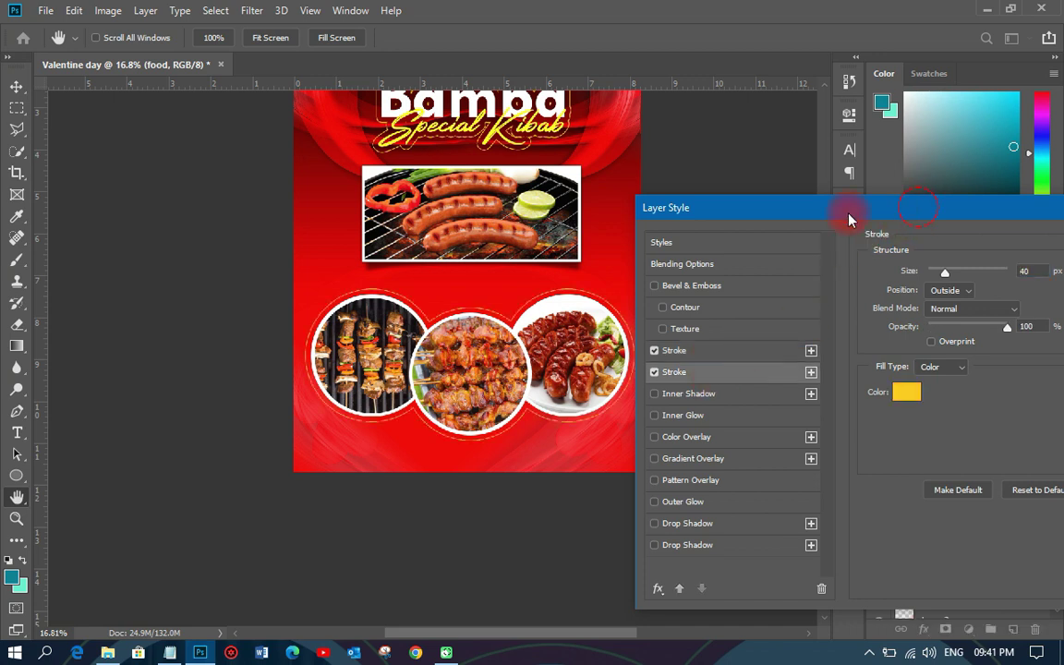
pyautogui.moveTo(850, 220); pyautogui.dragTo(624, 232)
pyautogui.click(887, 257)
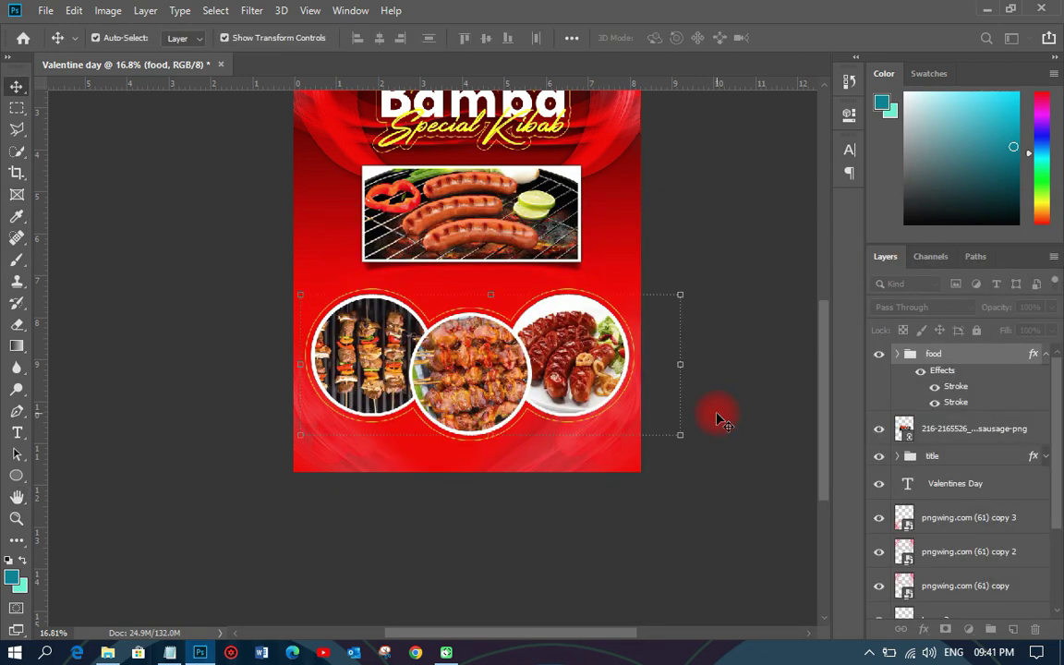
pyautogui.moveTo(549, 370); pyautogui.dragTo(547, 381)
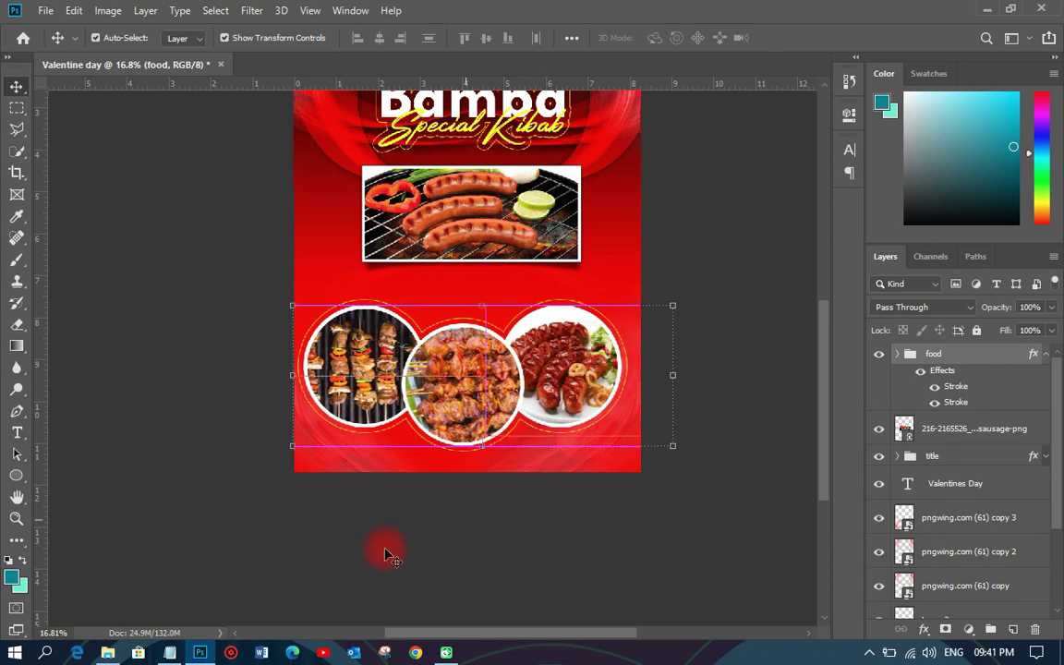
# Switch to the infor file in Notepad and copy the text "UDS TLC"
pyautogui.click(340, 570)
pyautogui.click(174, 654)
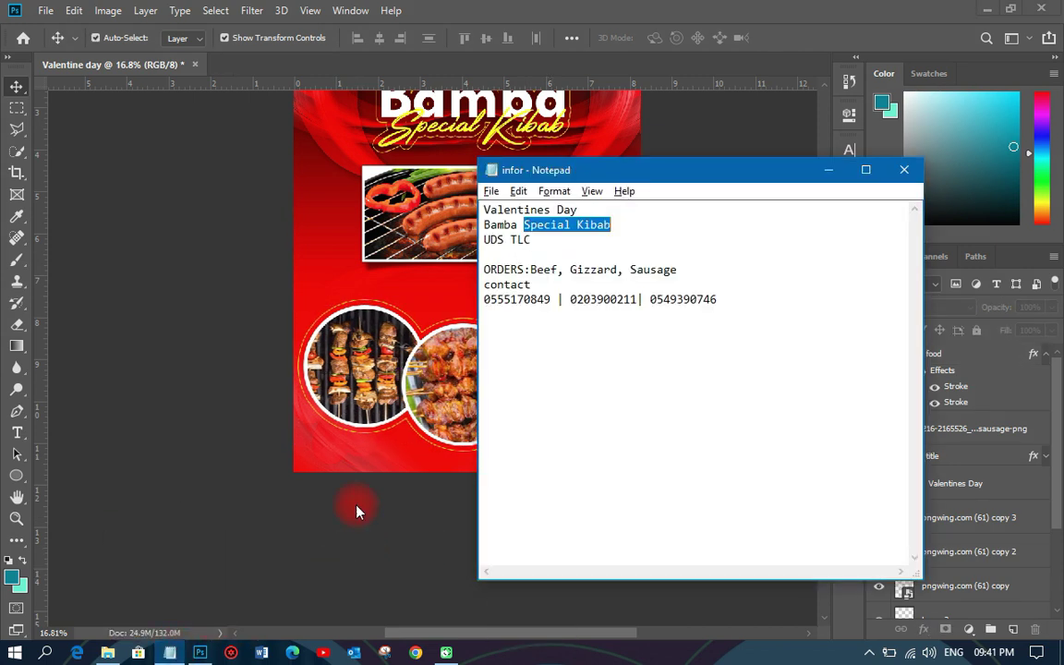
pyautogui.moveTo(533, 240); pyautogui.dragTo(484, 241)
pyautogui.rightClick(486, 239)
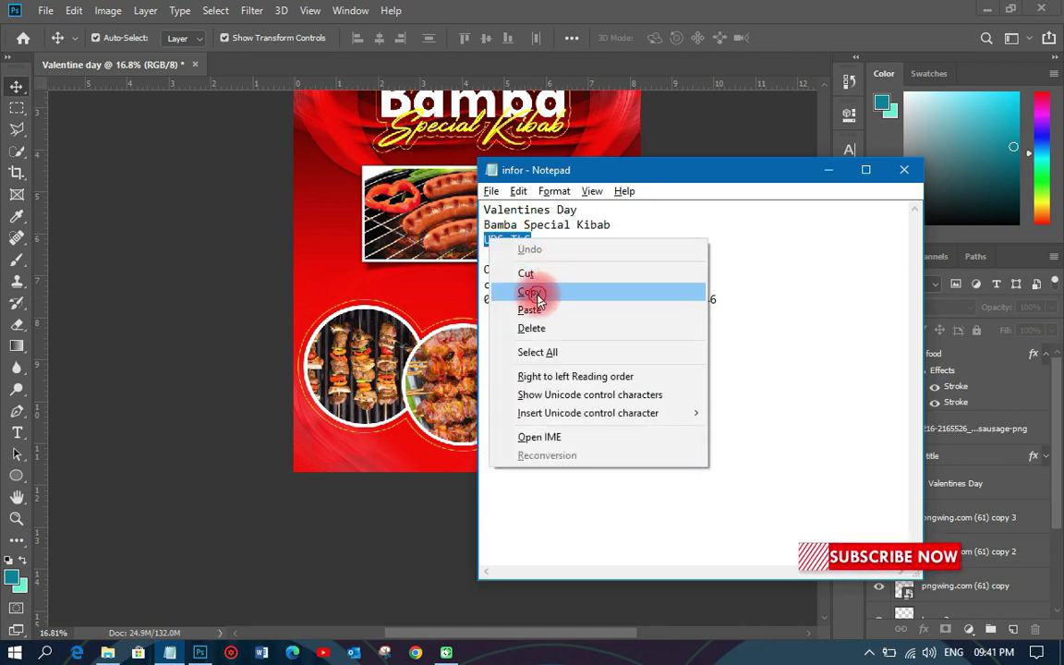
pyautogui.click(528, 292)
# Back in Photoshop, paste "UDS TLC" as a new text layer just below the Special Kibab title
pyautogui.click(237, 228)
pyautogui.press('space')
pyautogui.click(17, 433)
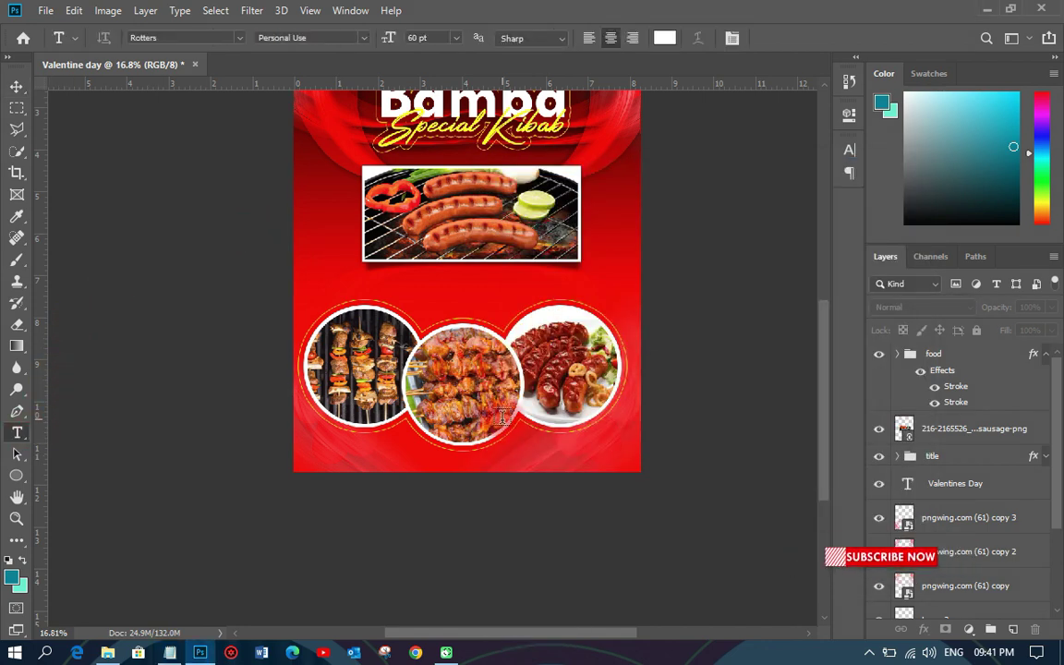
pyautogui.scroll(2, 482, 142)
pyautogui.scroll(3, 481, 142)
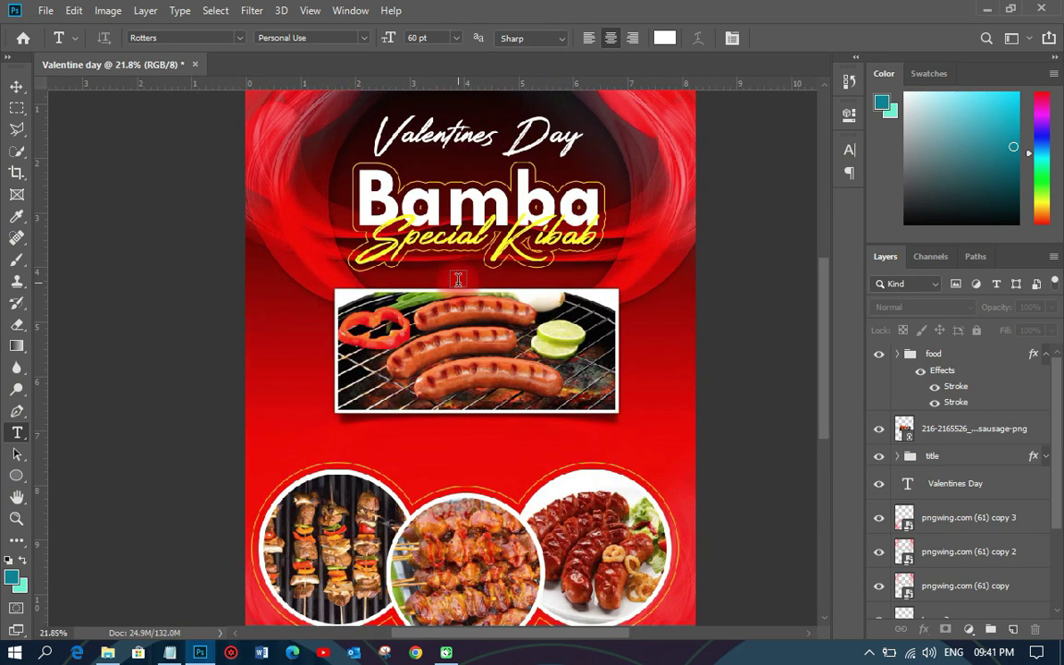
pyautogui.click(457, 279)
pyautogui.rightClick(458, 279)
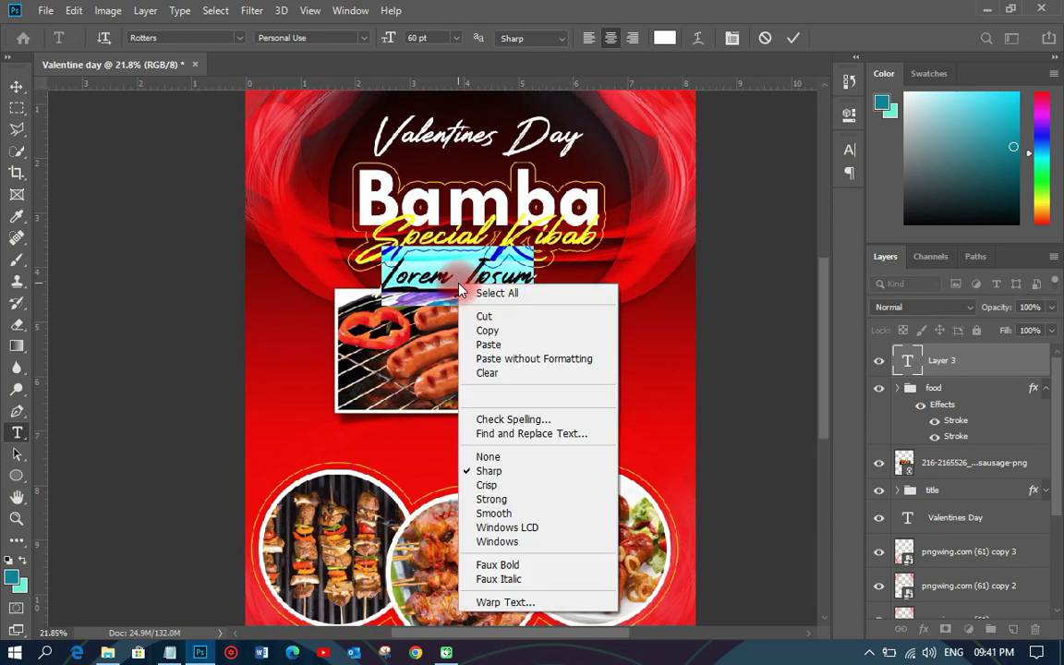
pyautogui.click(490, 342)
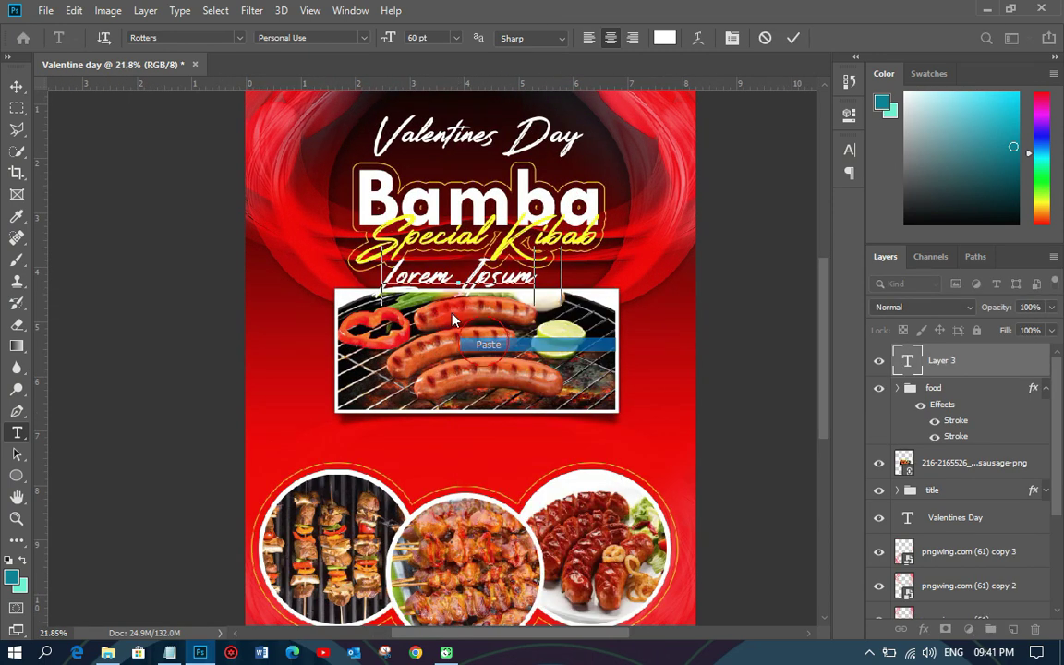
pyautogui.click(16, 86)
# Set the UDS TLC text to the Tw Cen MT font at 30 pt
pyautogui.click(849, 149)
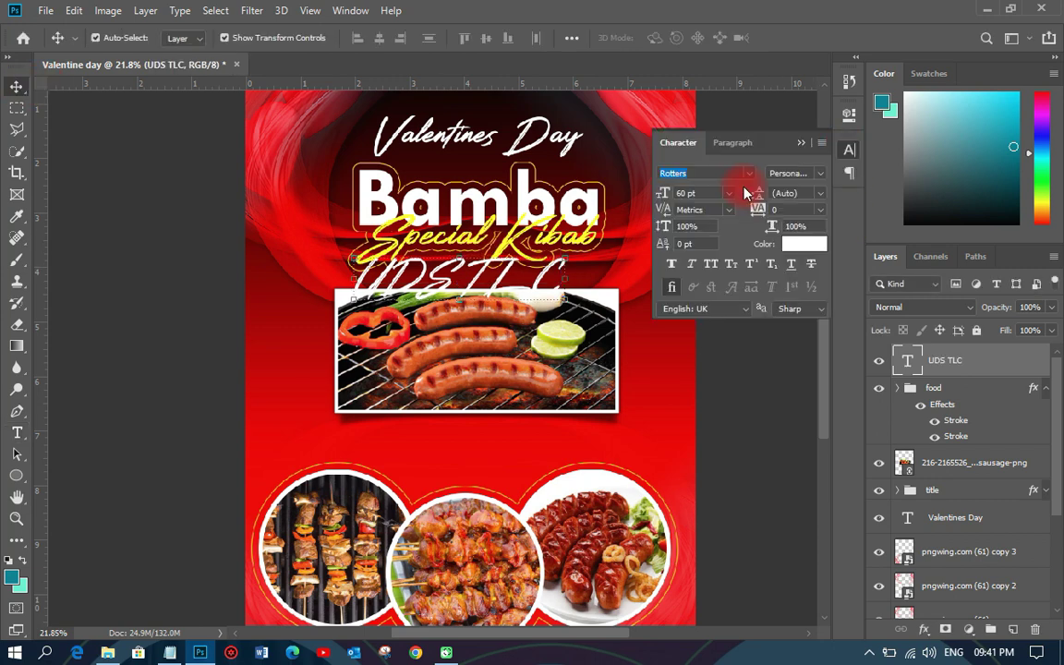
pyautogui.click(752, 176)
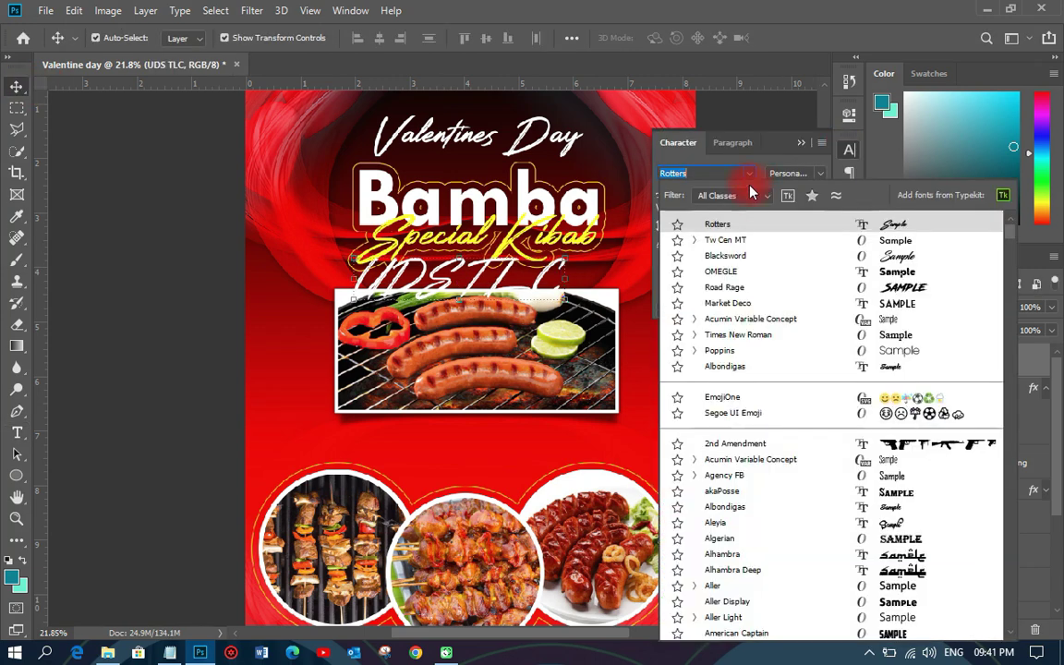
pyautogui.click(727, 240)
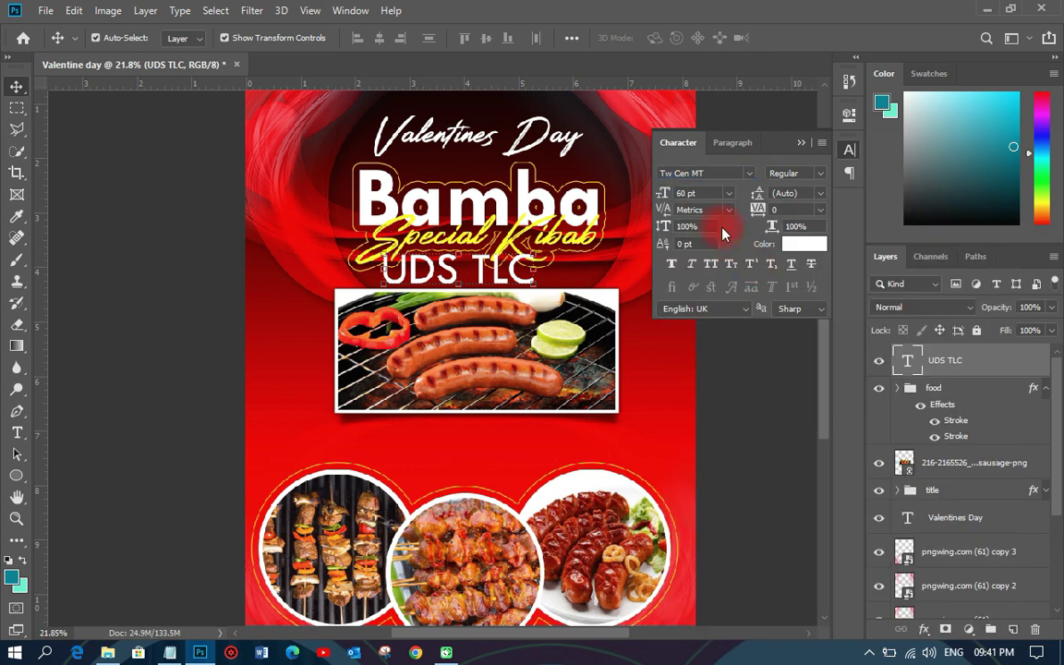
pyautogui.click(729, 196)
pyautogui.click(701, 343)
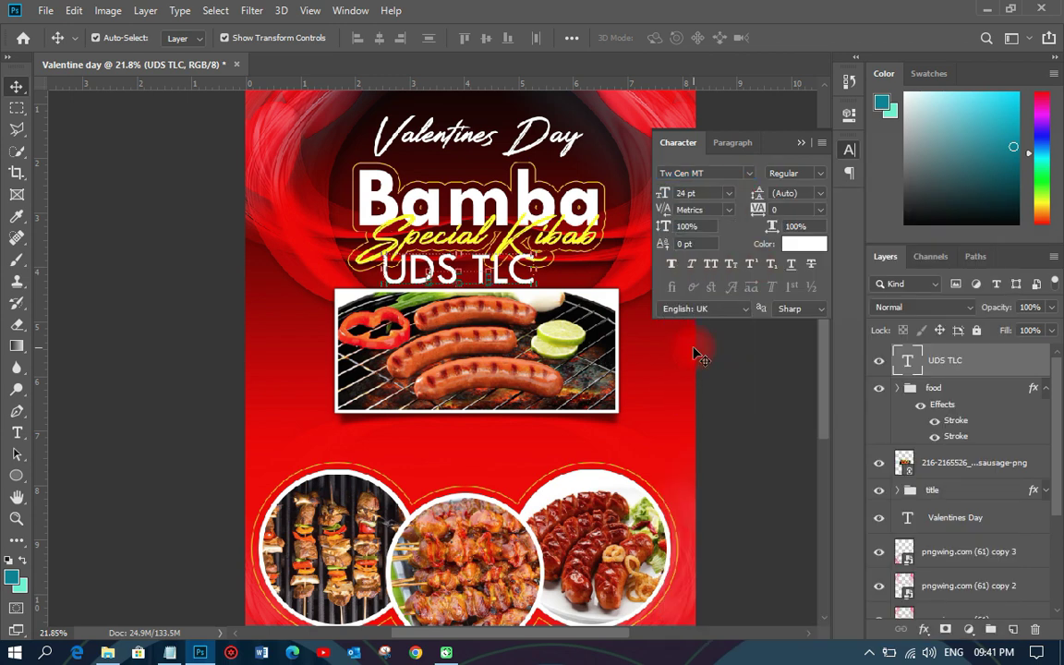
pyautogui.click(729, 196)
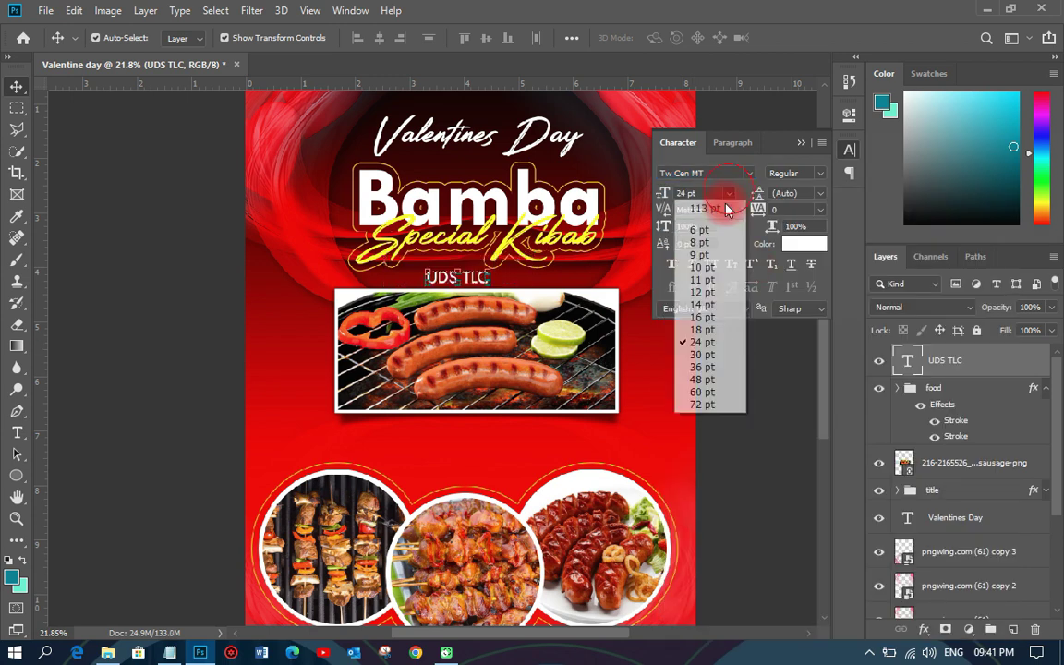
pyautogui.click(691, 359)
# Position the UDS TLC text close beneath Special Kibab and place its layer directly above the title group
pyautogui.moveTo(471, 280); pyautogui.dragTo(455, 267)
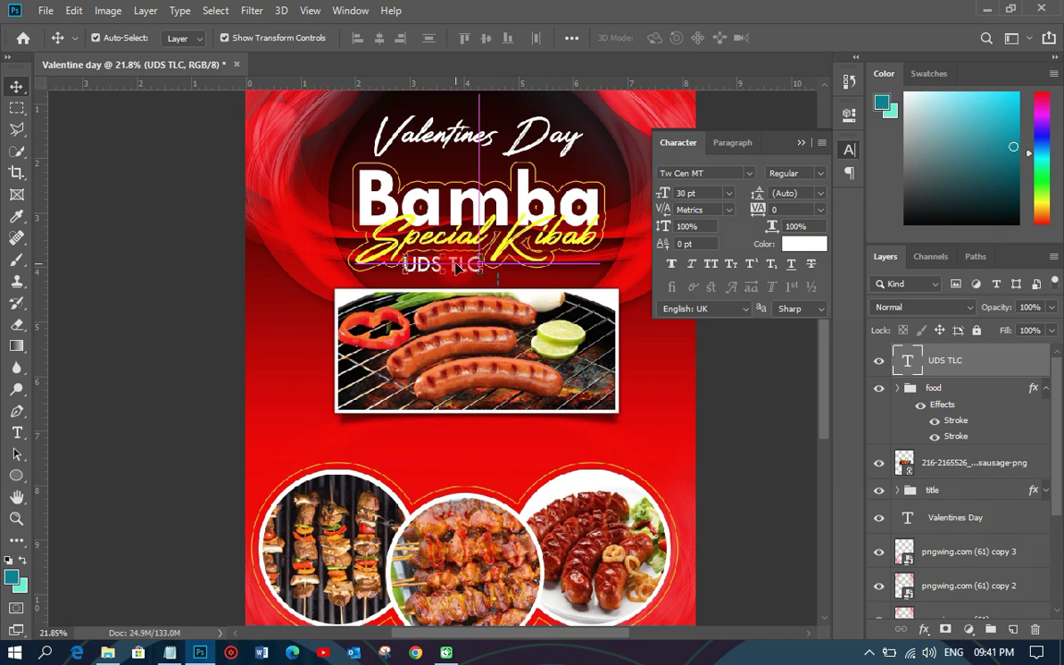
pyautogui.press('Right')
pyautogui.press('Right')
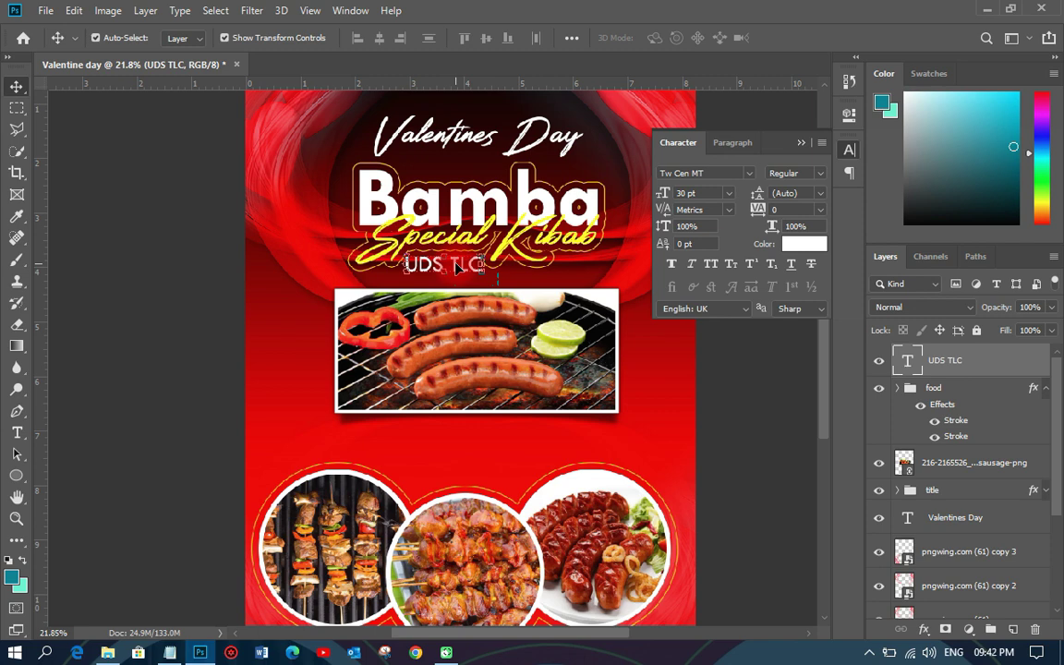
pyautogui.click(849, 148)
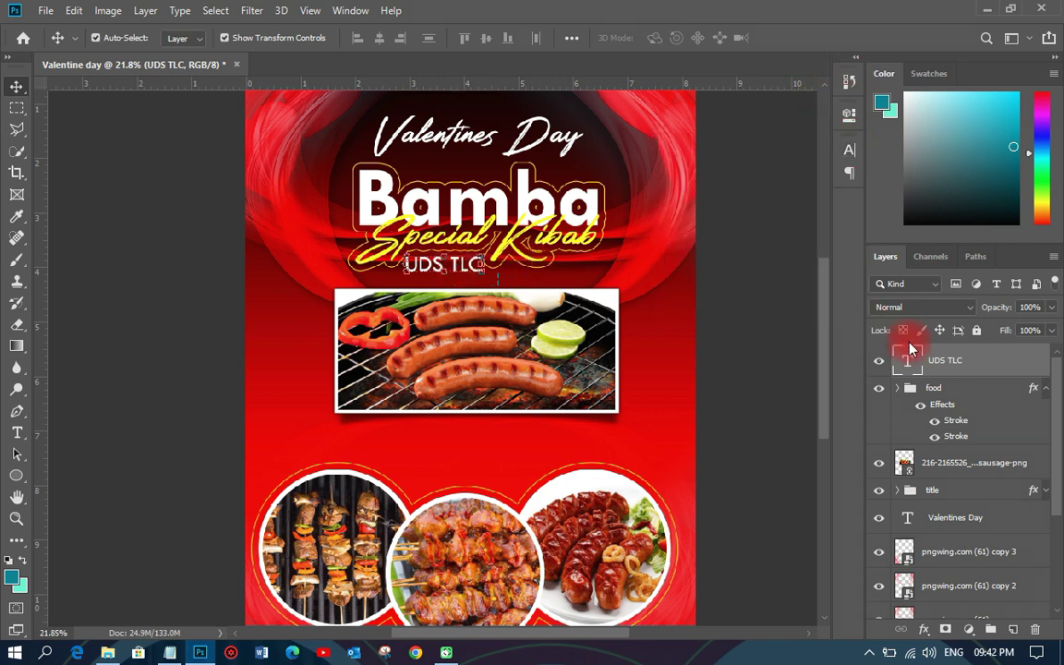
pyautogui.click(1048, 391)
pyautogui.moveTo(960, 369); pyautogui.dragTo(958, 430)
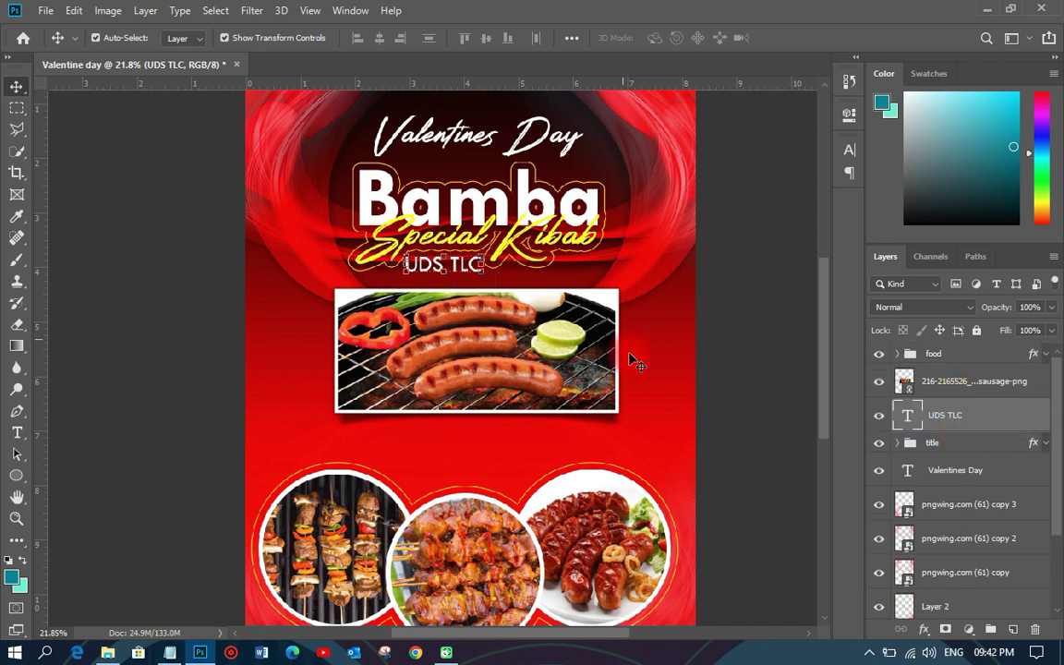
# Move the UDS TLC, title and Valentines Day layers together slightly upward, and save the document
pyautogui.keyDown('shift'); pyautogui.click(934, 442); pyautogui.keyUp('shift')
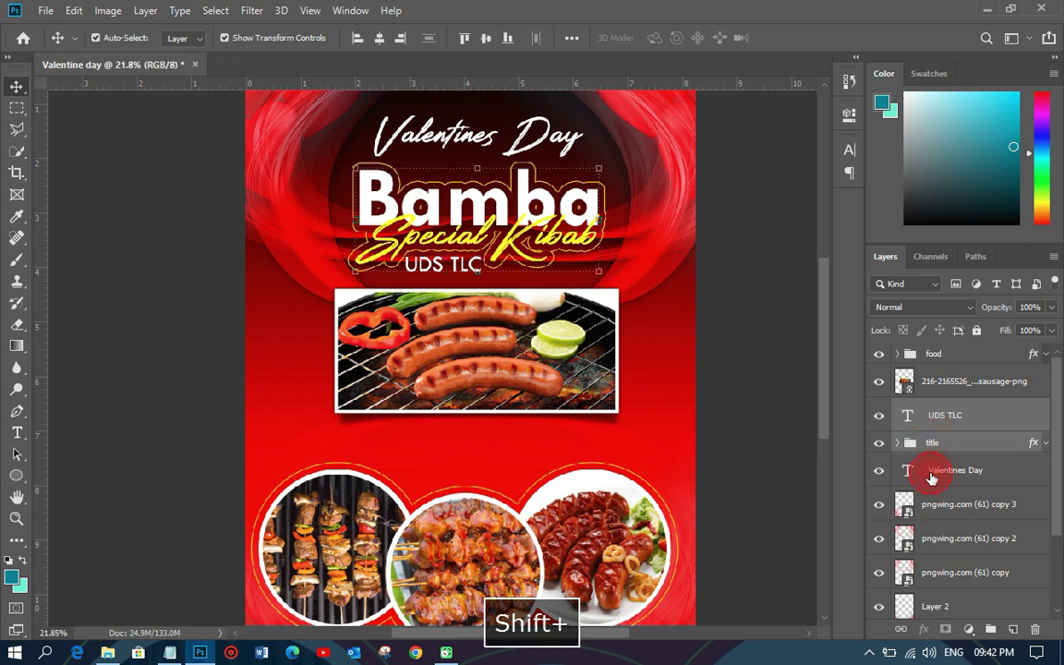
pyautogui.keyDown('shift'); pyautogui.click(928, 470); pyautogui.keyUp('shift')
pyautogui.scroll(-1, 628, 416)
pyautogui.moveTo(534, 229); pyautogui.dragTo(532, 208)
pyautogui.scroll(-1, 420, 314)
pyautogui.scroll(-1, 370, 274)
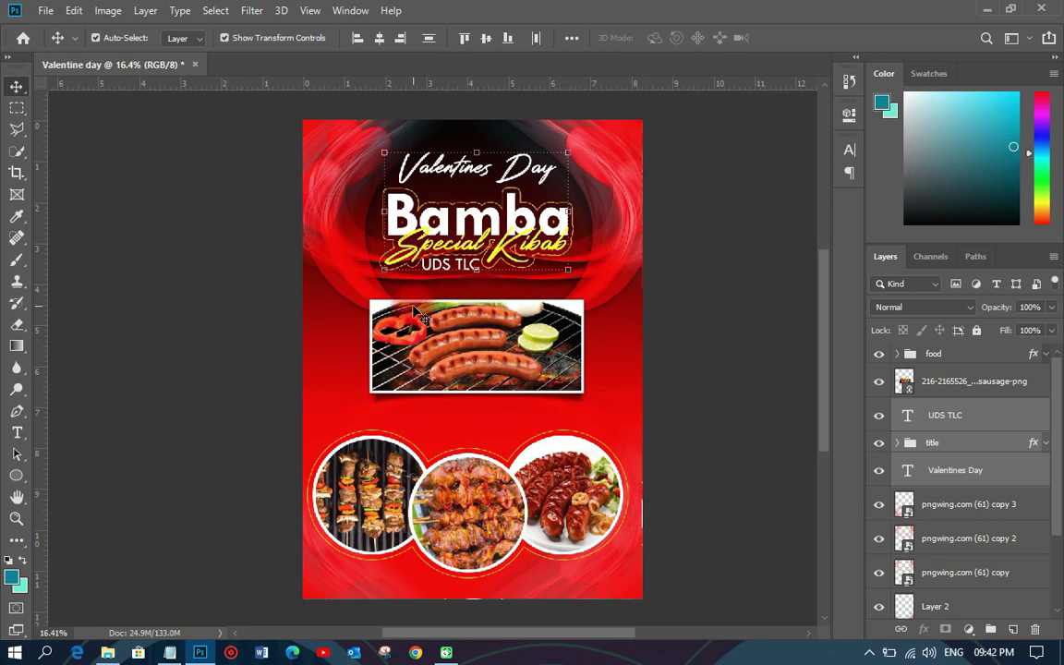
pyautogui.scroll(1, 371, 273)
pyautogui.click(730, 287)
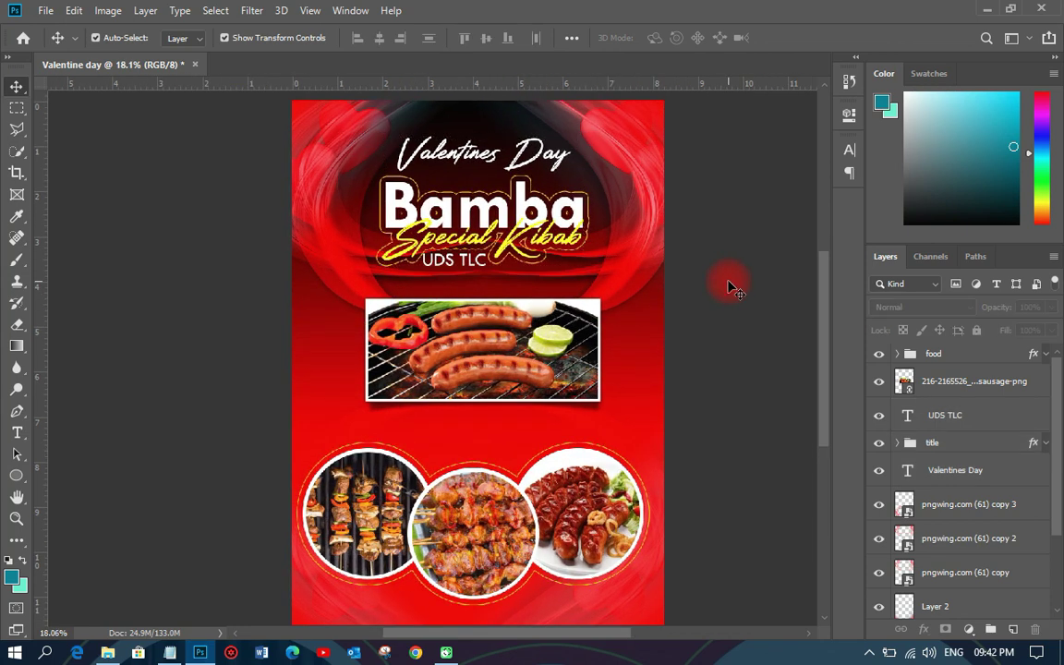
pyautogui.hotkey('ctrl', 's')
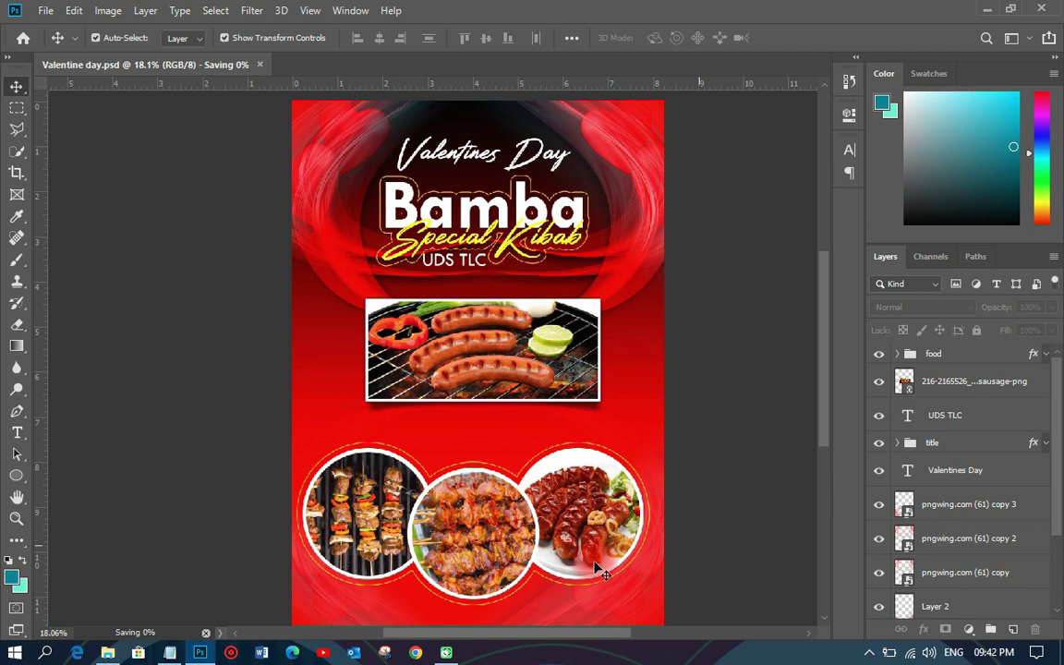
# In the infor text file in Notepad, put "ORDERS:" on a line of its own and copy it
pyautogui.click(169, 652)
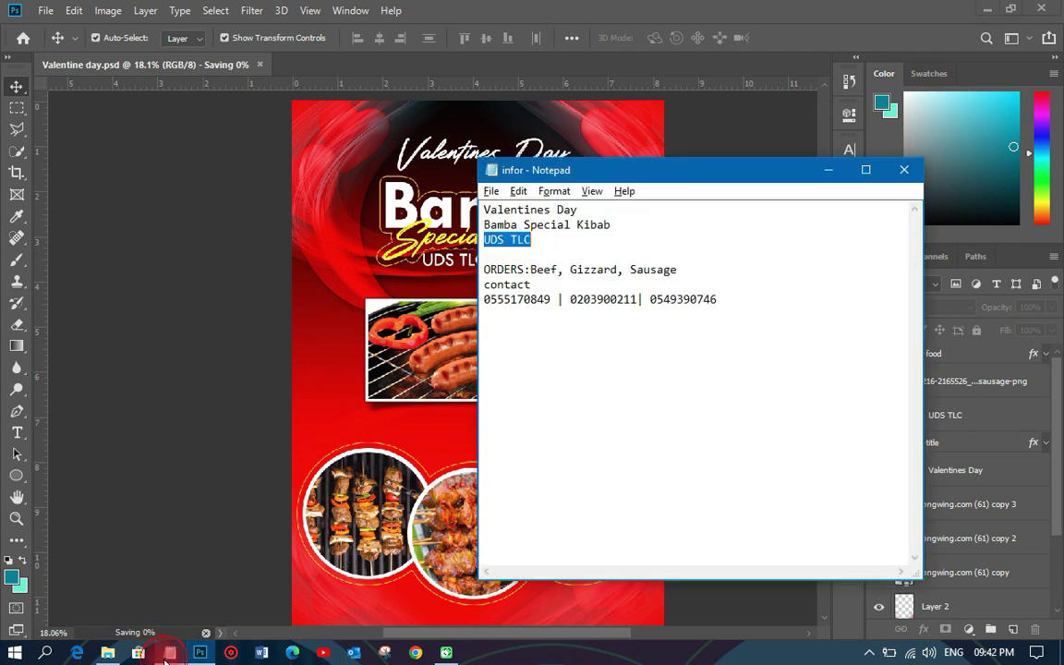
pyautogui.click(530, 269)
pyautogui.press('Return')
pyautogui.doubleClick(508, 270)
pyautogui.rightClick(511, 274)
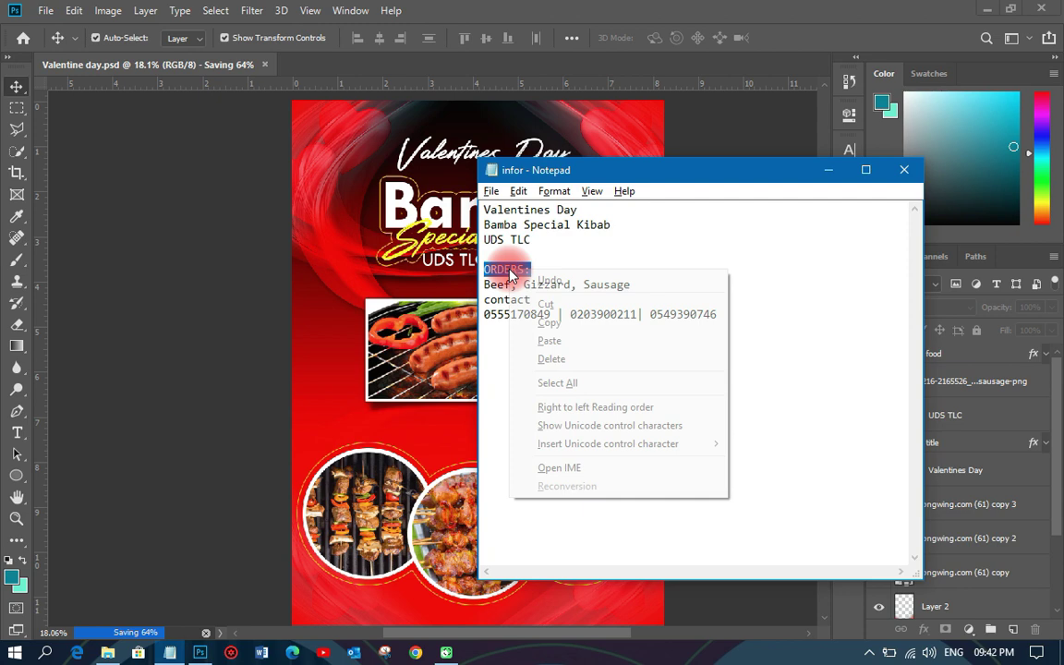
pyautogui.click(547, 319)
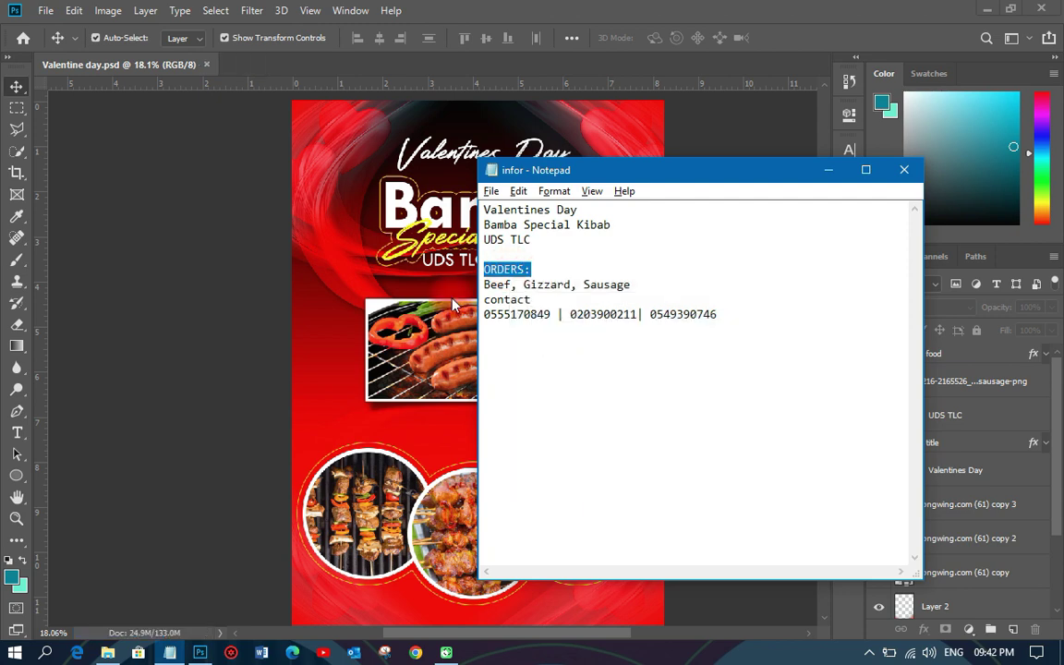
# Back in Photoshop, draw a rectangle shape about 369 by 112 px between the sausage photo and the food circles
pyautogui.click(240, 311)
pyautogui.press('space')
pyautogui.click(16, 475)
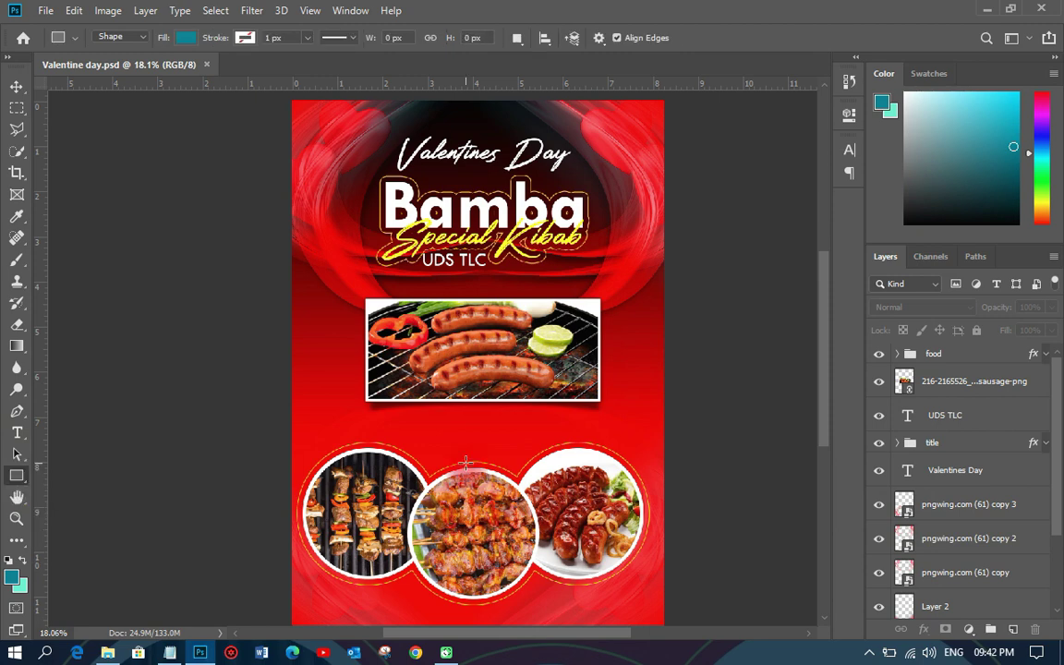
pyautogui.scroll(4, 467, 462)
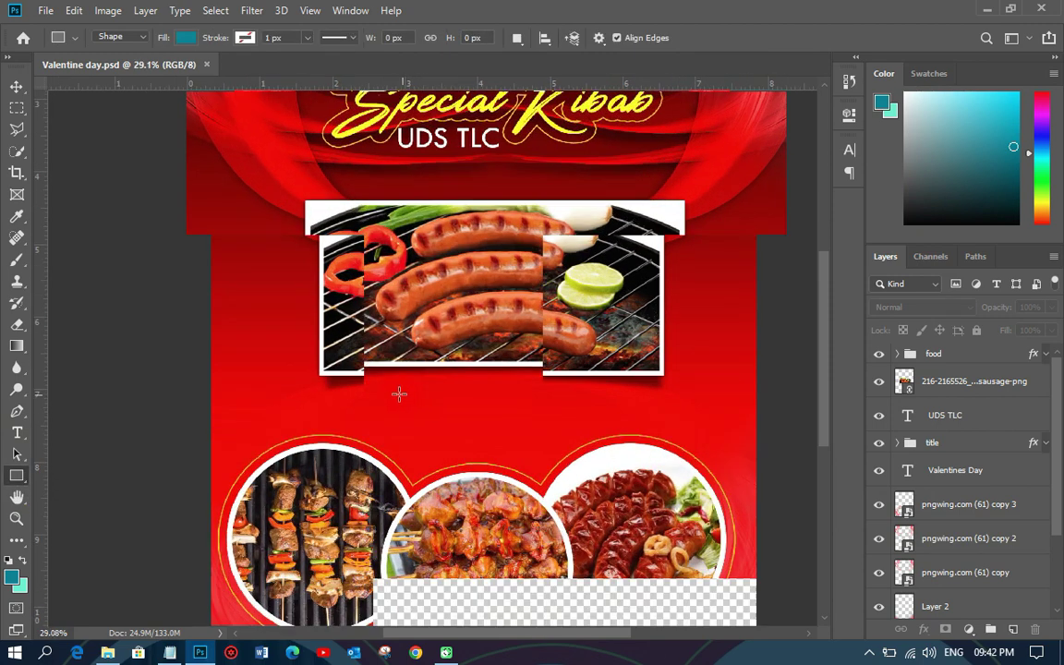
pyautogui.moveTo(399, 394); pyautogui.dragTo(487, 418)
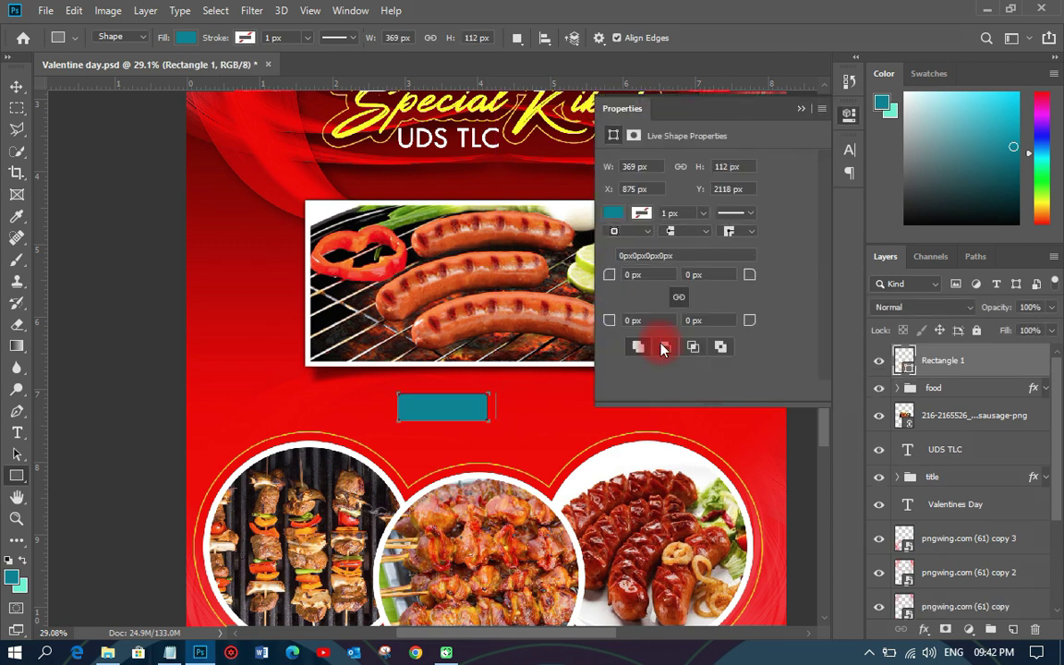
# Round all four rectangle corners to 56 px and move the shape slightly right and up beneath the sausage photo
pyautogui.moveTo(610, 276); pyautogui.dragTo(30, 103)
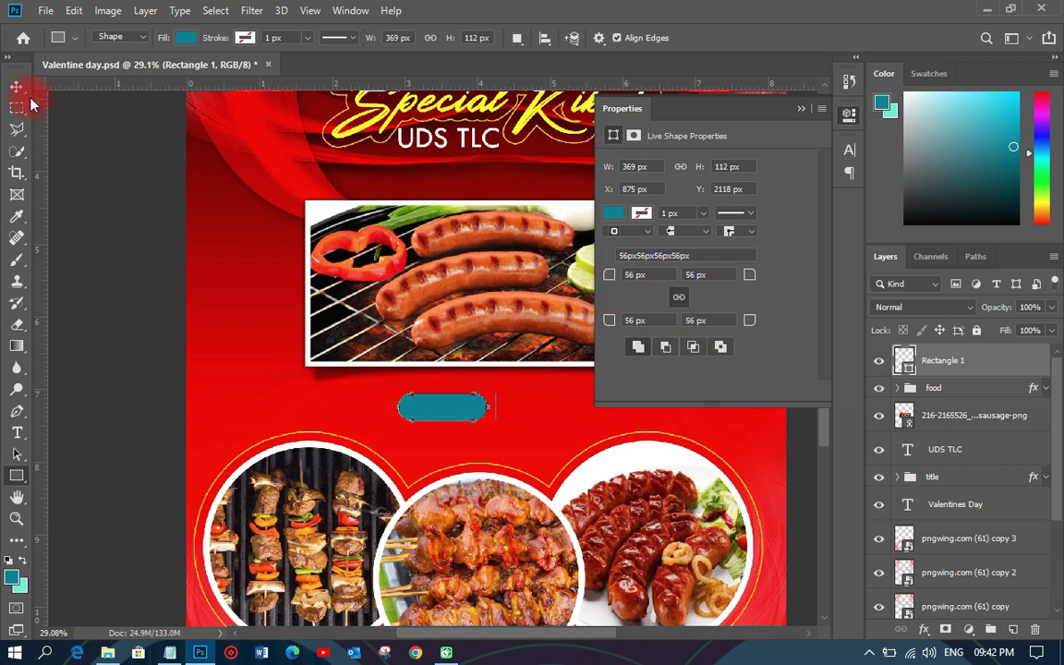
pyautogui.click(16, 86)
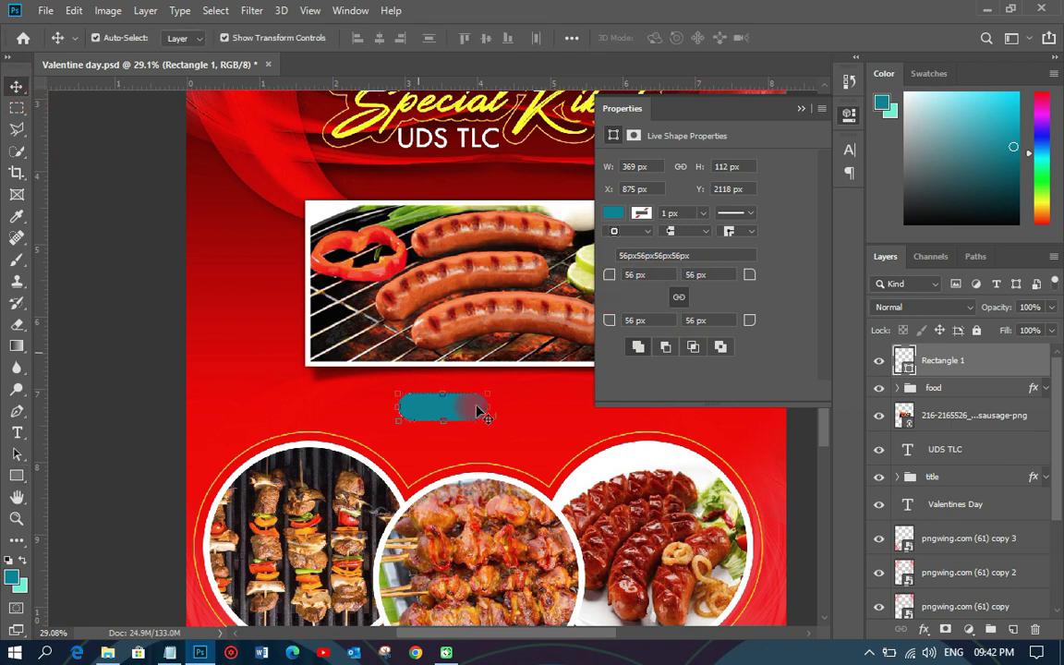
pyautogui.moveTo(467, 404); pyautogui.dragTo(527, 400)
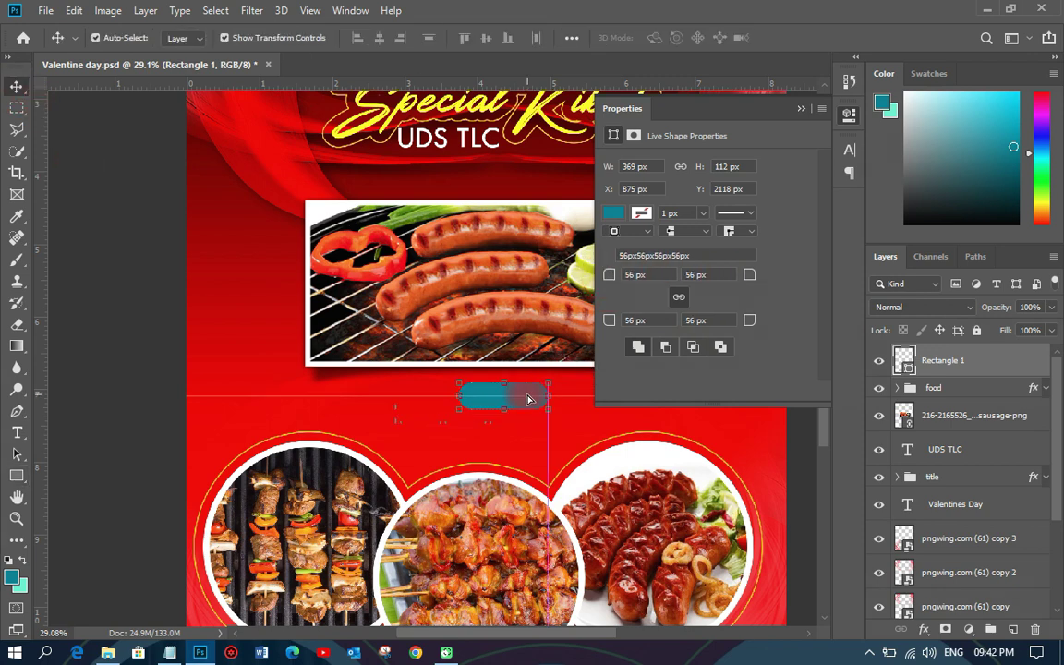
# Paste "ORDERS:" as a new text layer beside the rounded rectangle and move it over that shape
pyautogui.click(16, 433)
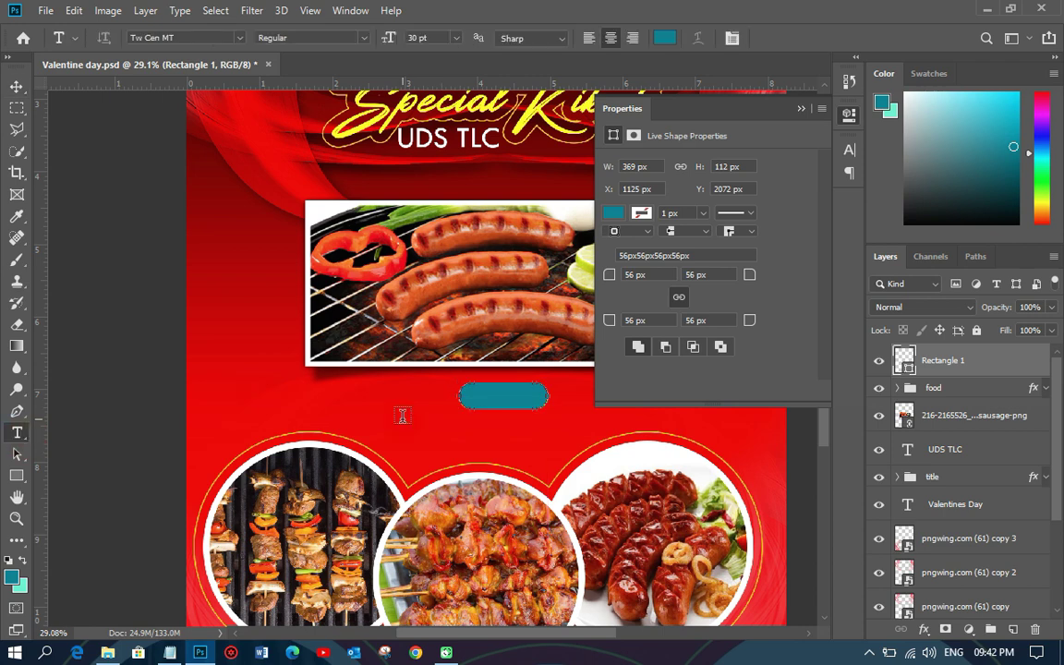
pyautogui.click(403, 417)
pyautogui.rightClick(403, 416)
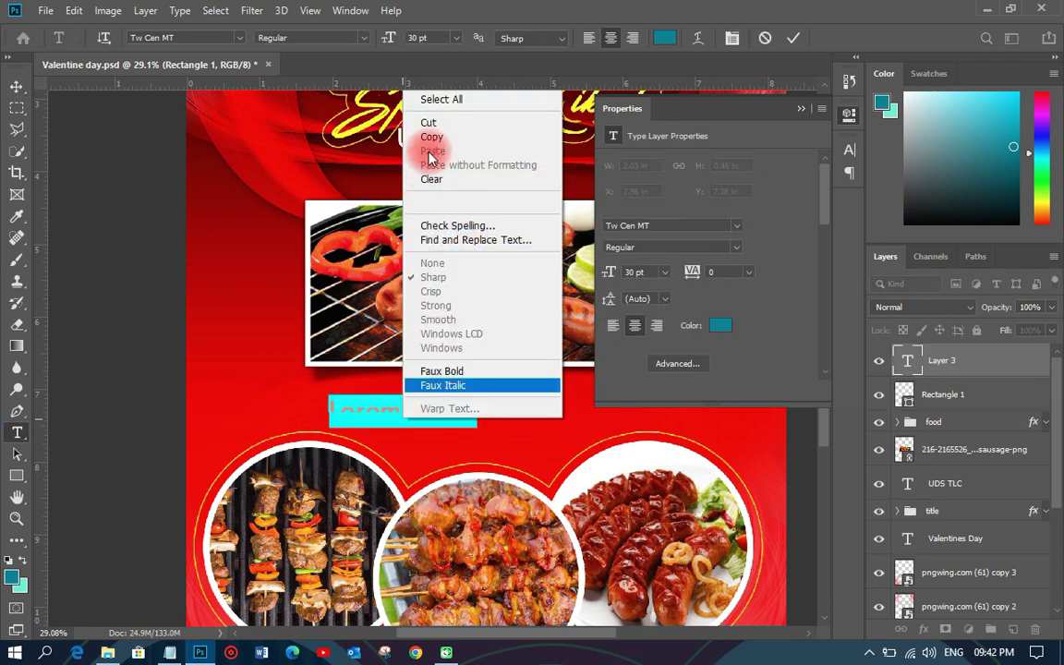
pyautogui.click(386, 404)
pyautogui.rightClick(381, 407)
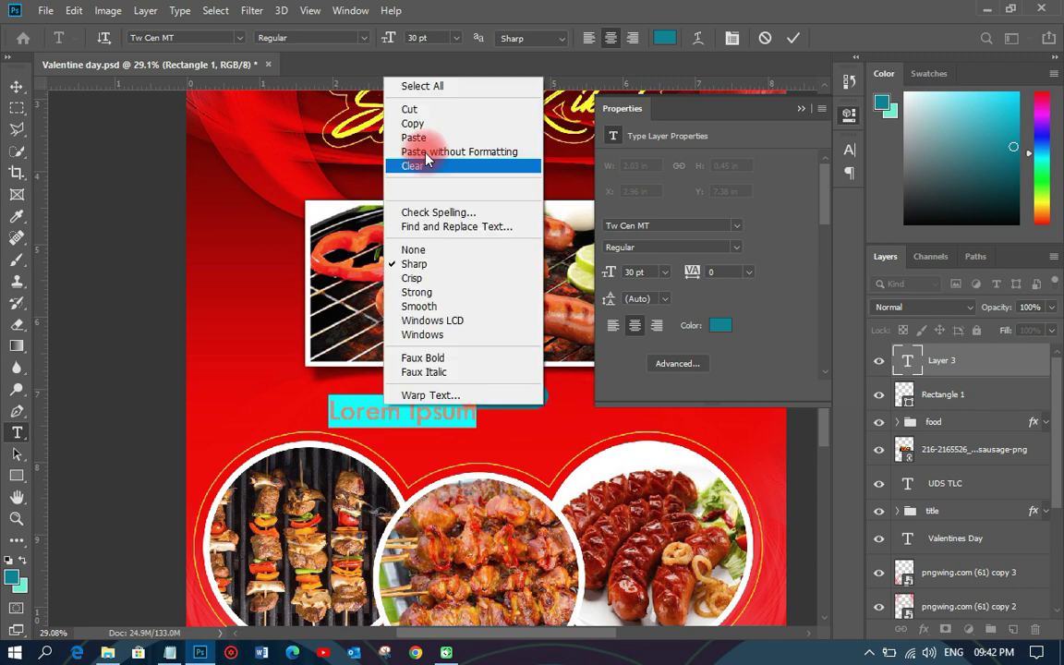
pyautogui.click(62, 128)
pyautogui.hotkey('ctrl', 'a')
pyautogui.hotkey('ctrl', 'v')
pyautogui.click(16, 86)
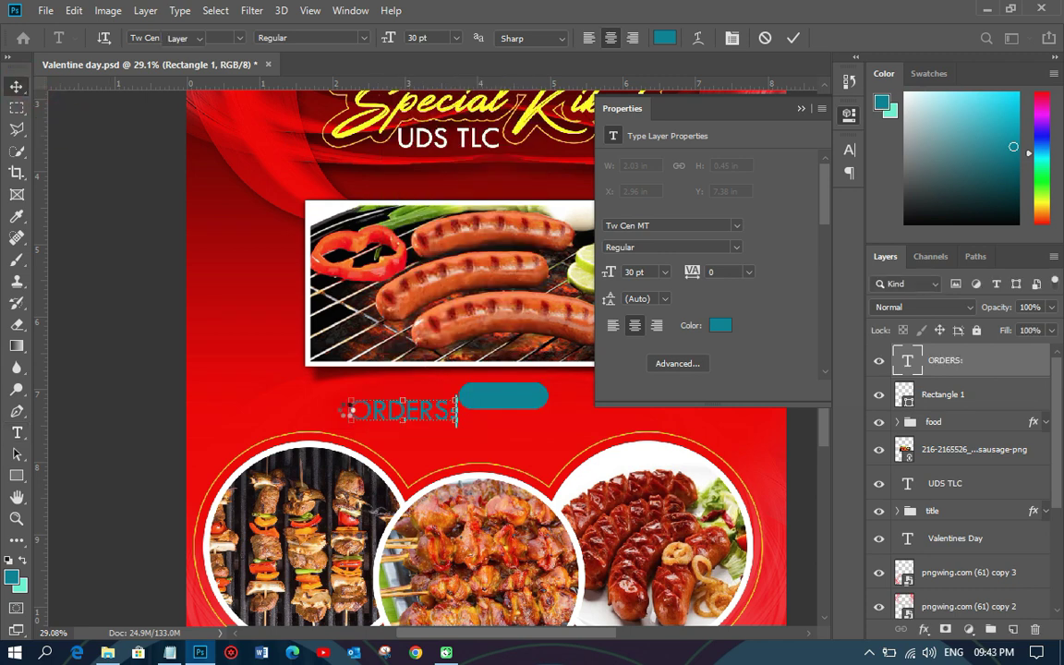
pyautogui.moveTo(421, 415); pyautogui.dragTo(515, 400)
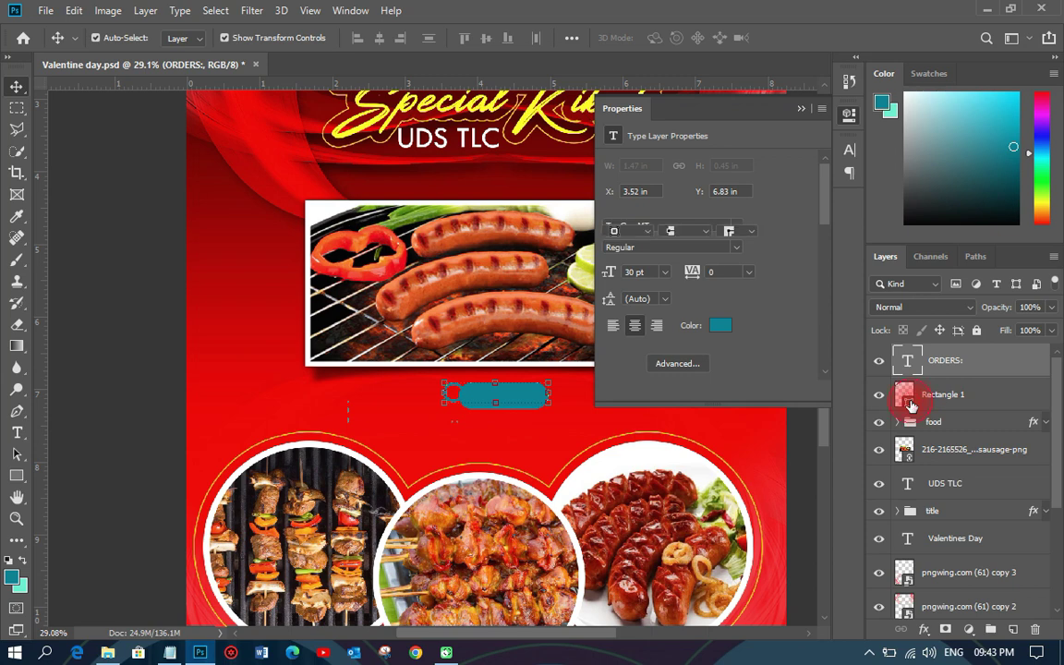
# Change the fill of the Rectangle 1 shape to black (000000)
pyautogui.click(910, 402)
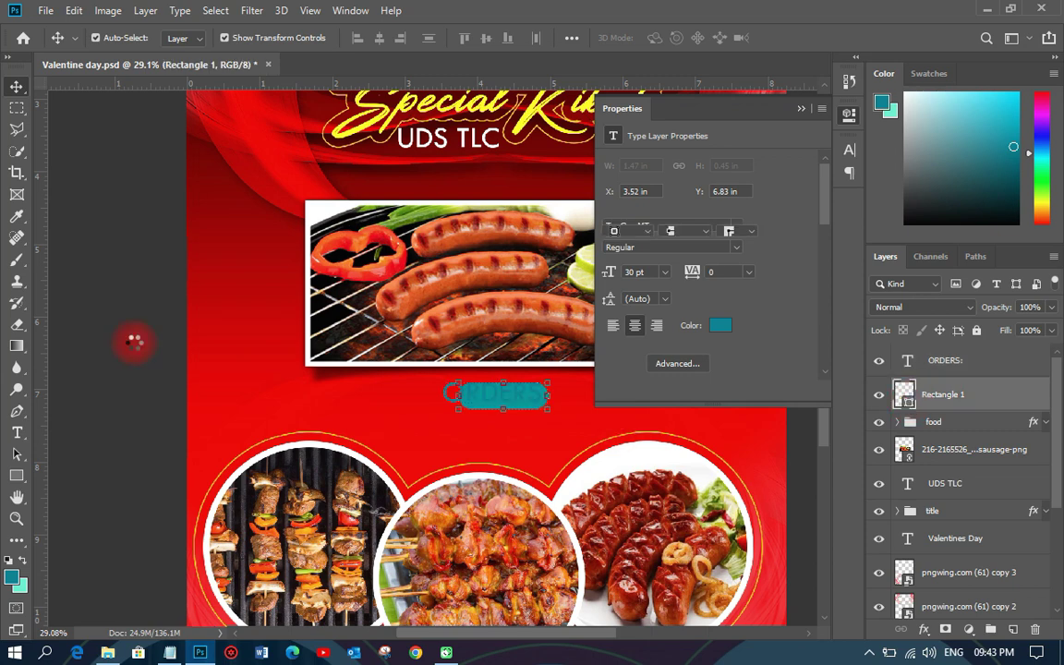
pyautogui.write('333333')
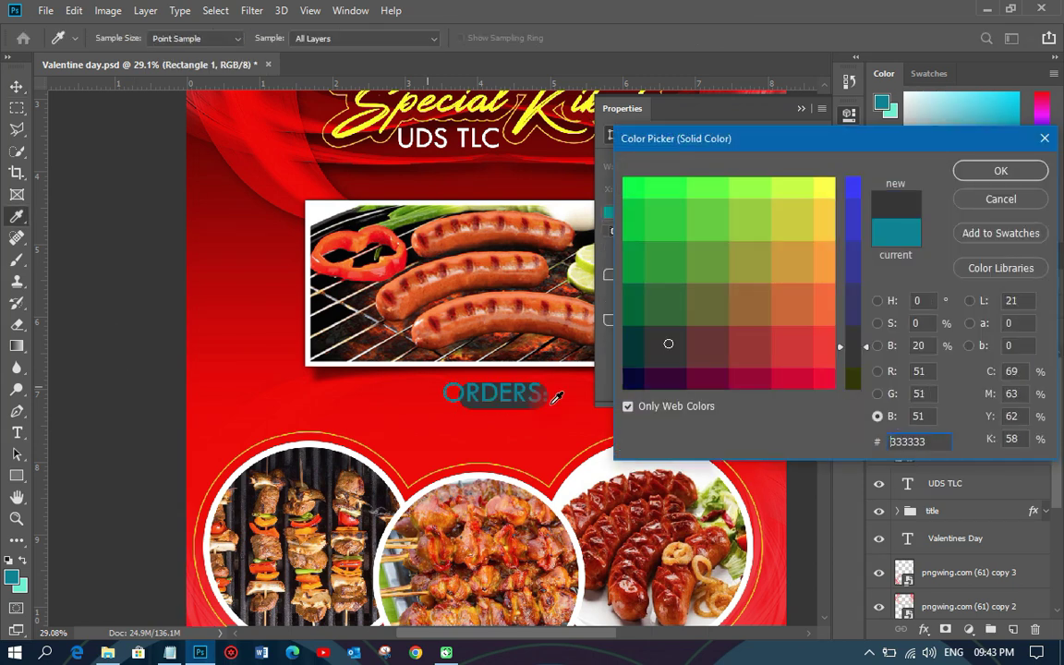
pyautogui.click(635, 416)
pyautogui.click(95, 333)
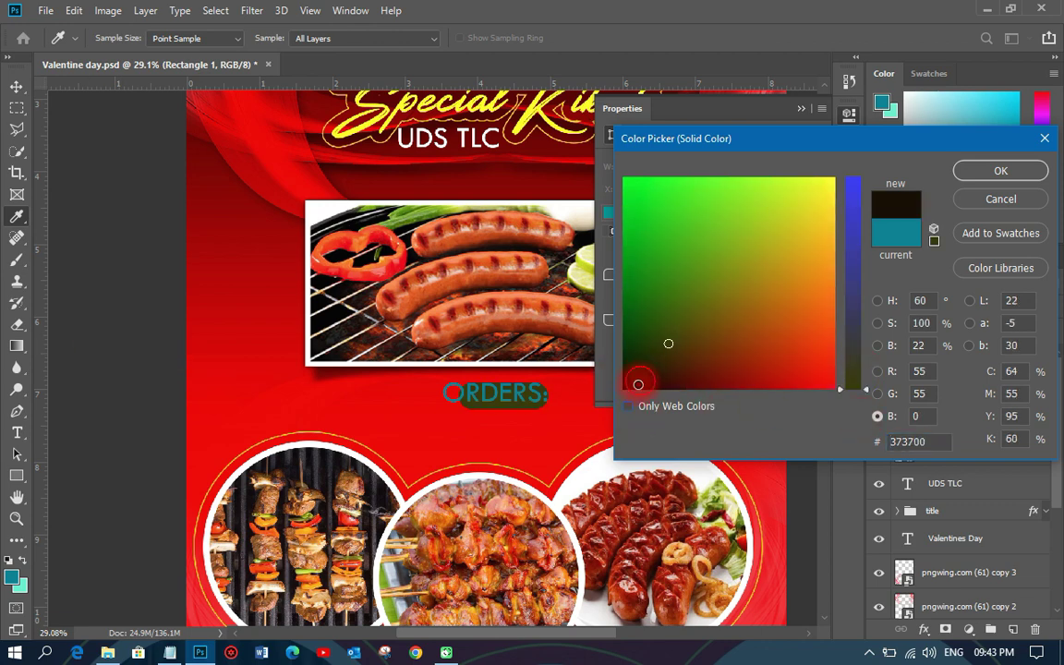
pyautogui.moveTo(634, 381); pyautogui.dragTo(621, 392)
pyautogui.click(991, 201)
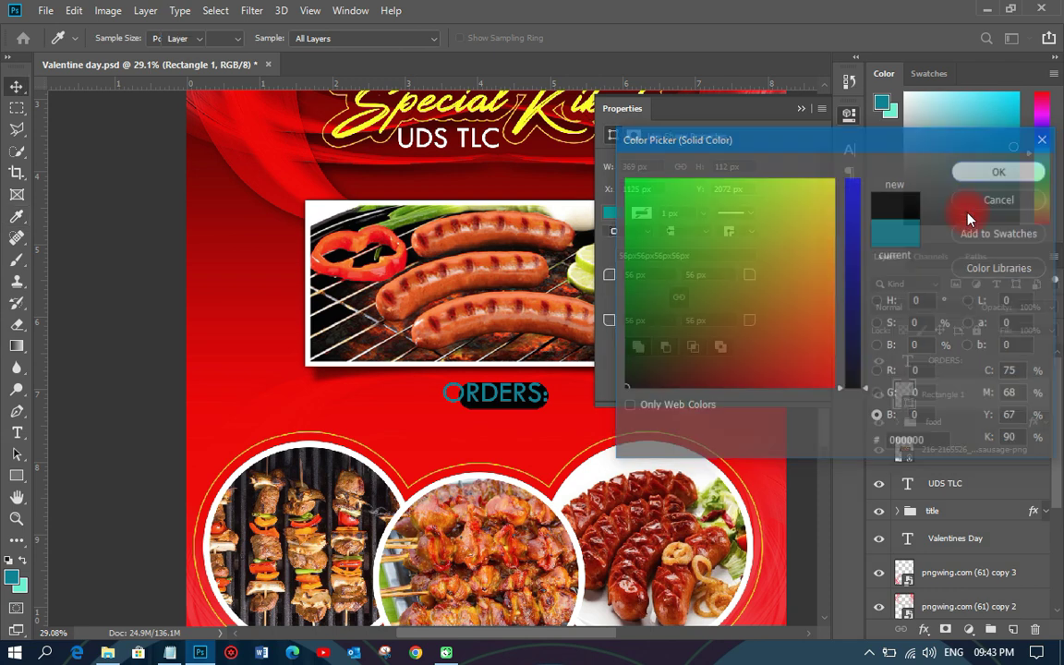
# Set the ORDERS: text size to 18 pt and centre the text on the black rounded rectangle
pyautogui.click(124, 383)
pyautogui.click(522, 397)
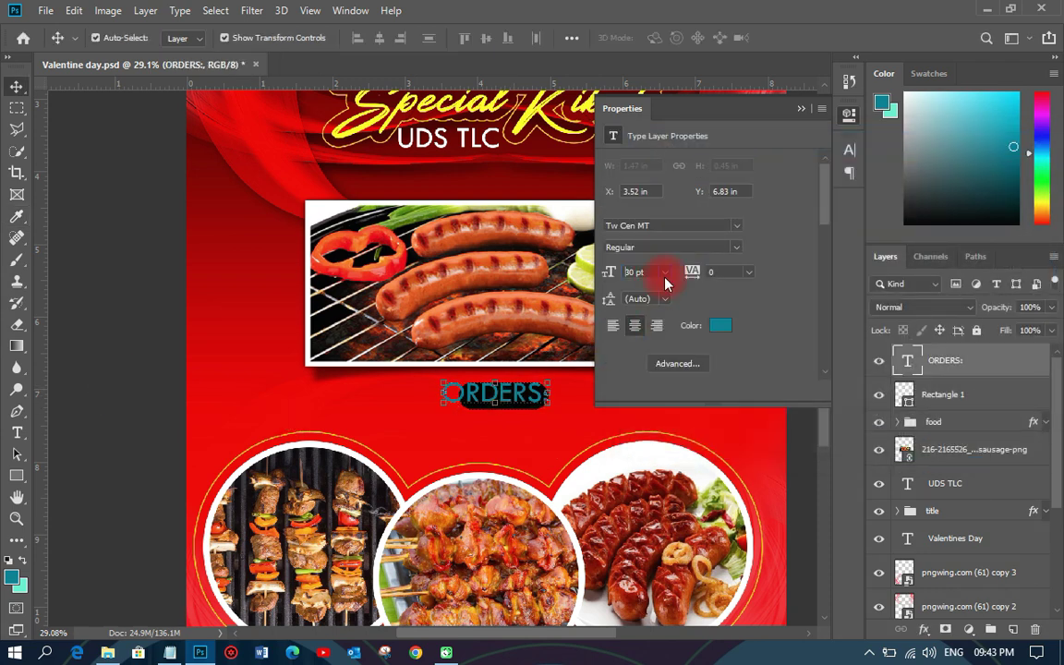
pyautogui.click(664, 271)
pyautogui.click(645, 412)
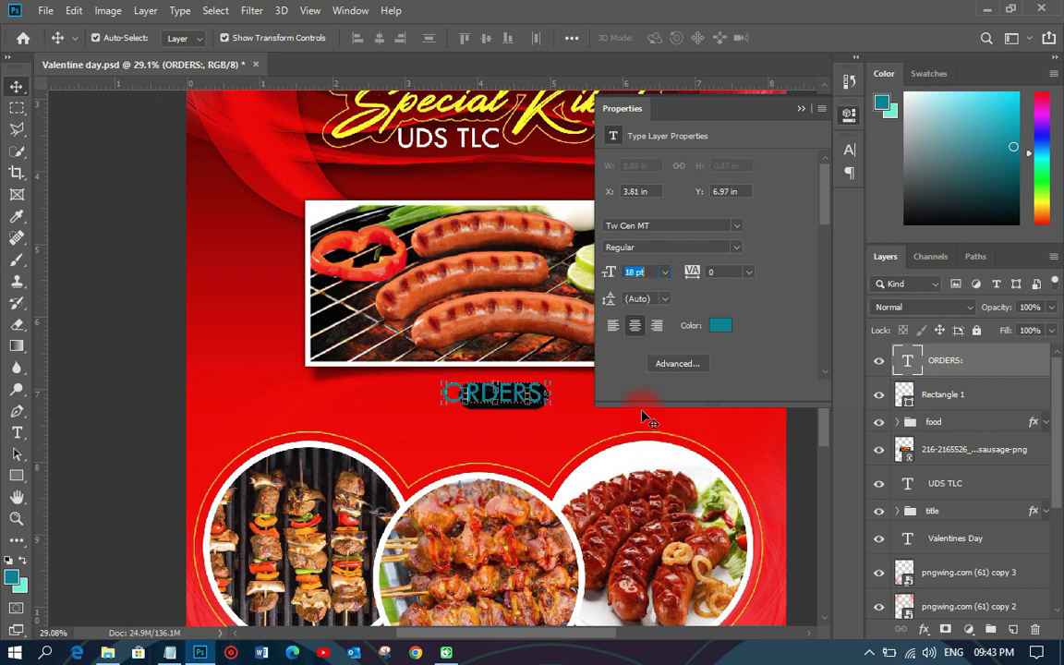
pyautogui.scroll(3, 521, 410)
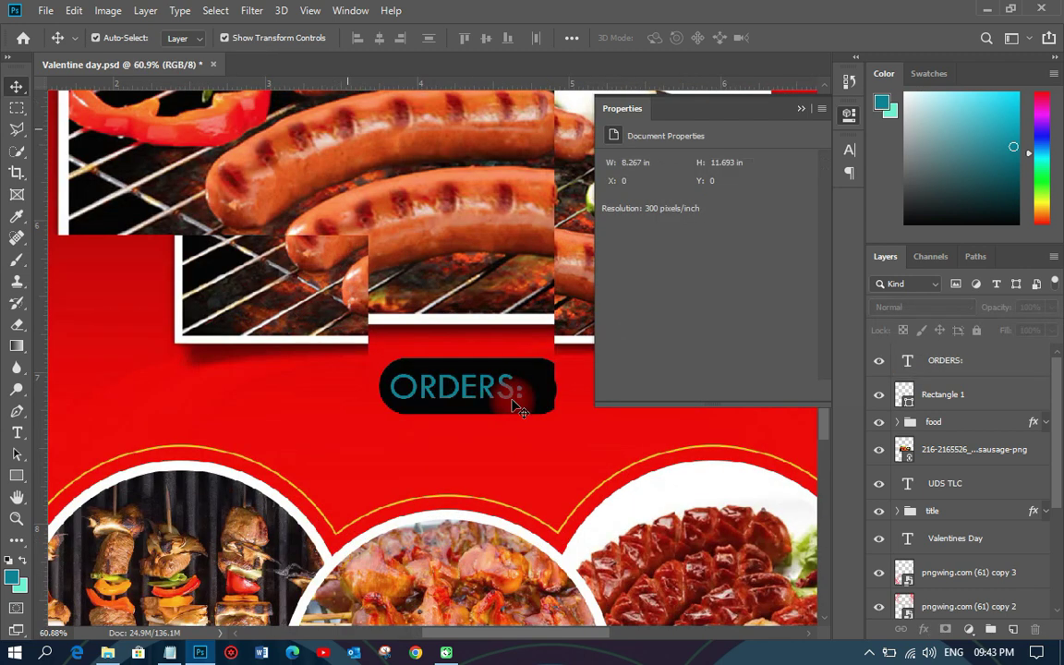
pyautogui.moveTo(506, 395); pyautogui.dragTo(519, 392)
# Remove the colon from the ORDERS text on the black shape
pyautogui.doubleClick(518, 392)
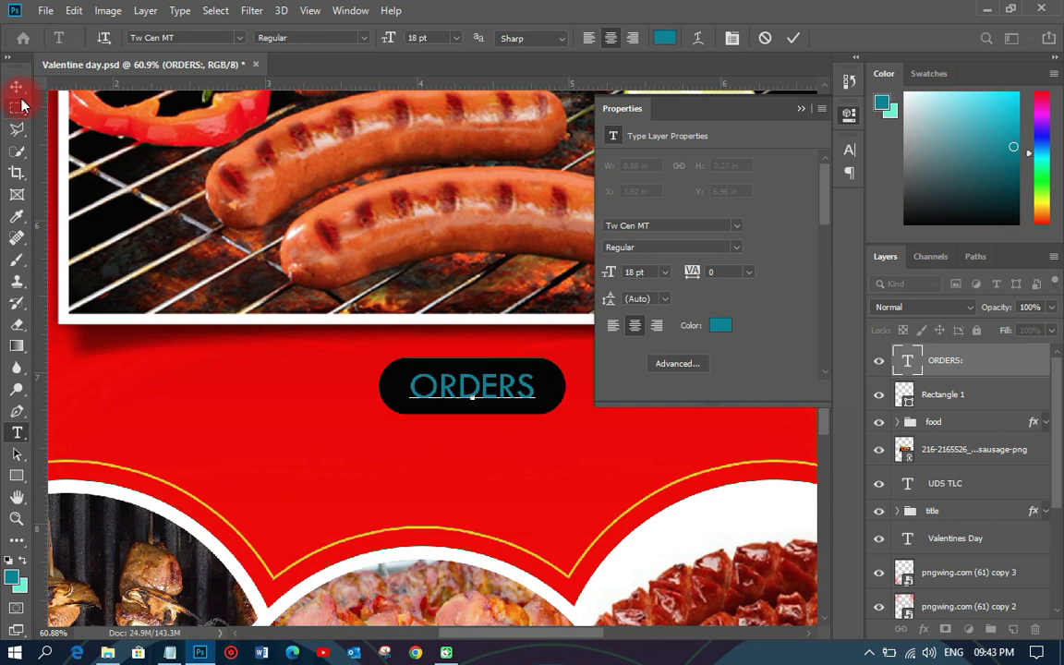
pyautogui.click(17, 86)
pyautogui.click(416, 386)
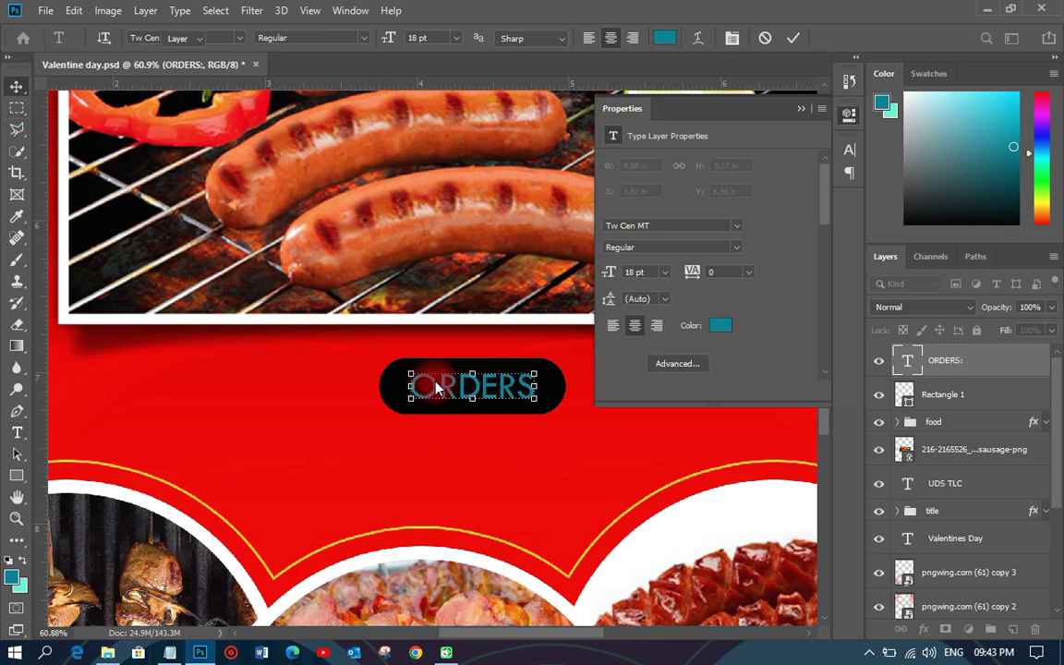
# Set the ORDERS text to 20 pt with the Bold style
pyautogui.click(664, 271)
pyautogui.click(647, 274)
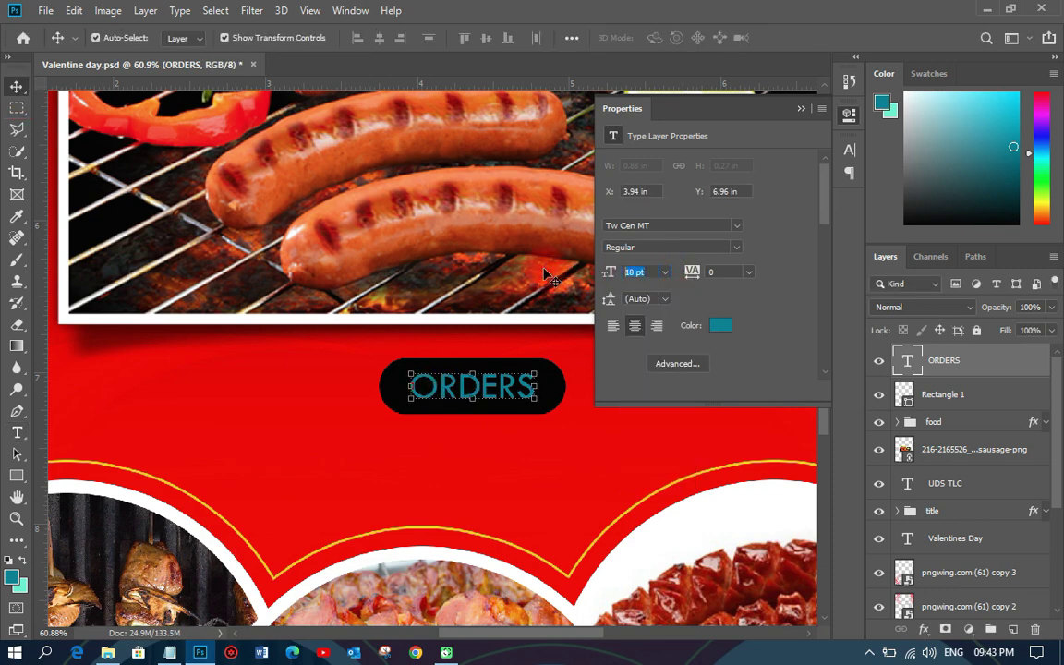
pyautogui.write('20')
pyautogui.press('Return')
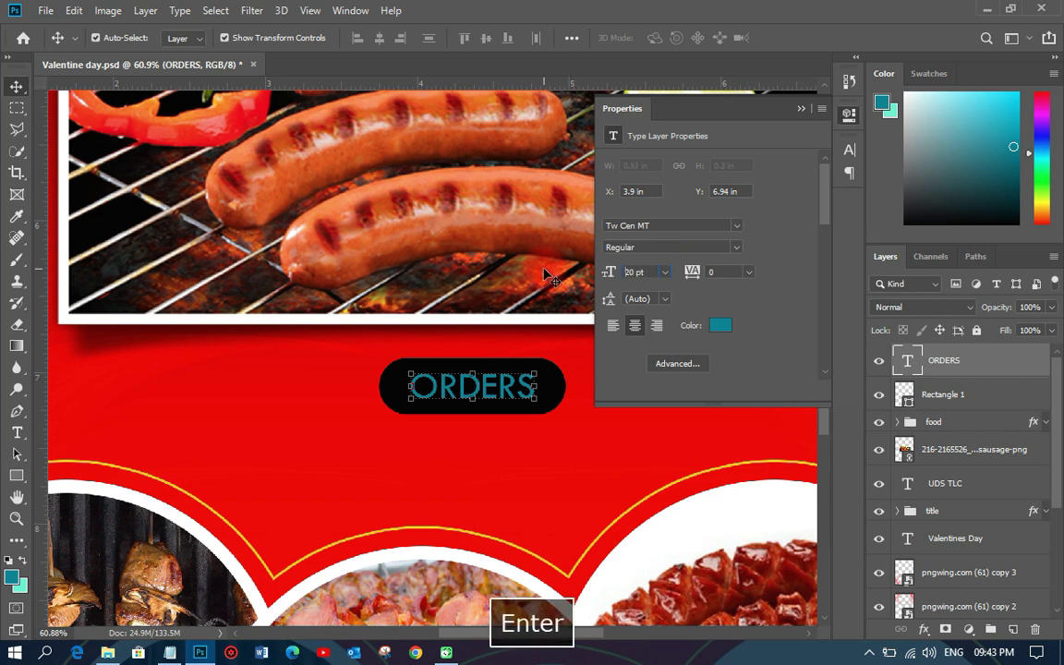
pyautogui.click(719, 249)
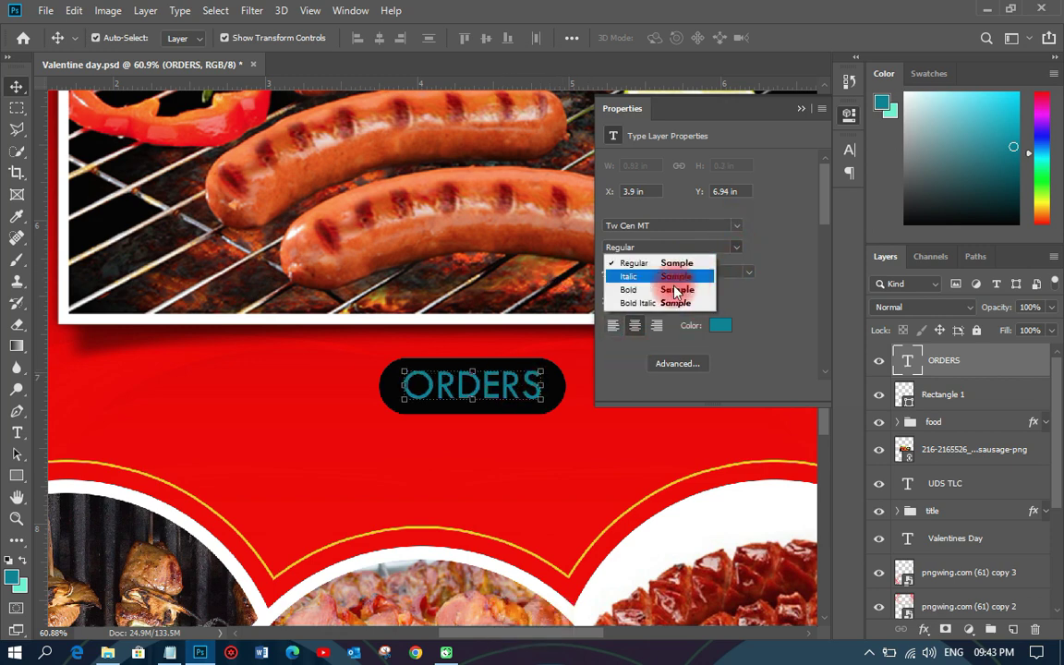
pyautogui.click(671, 280)
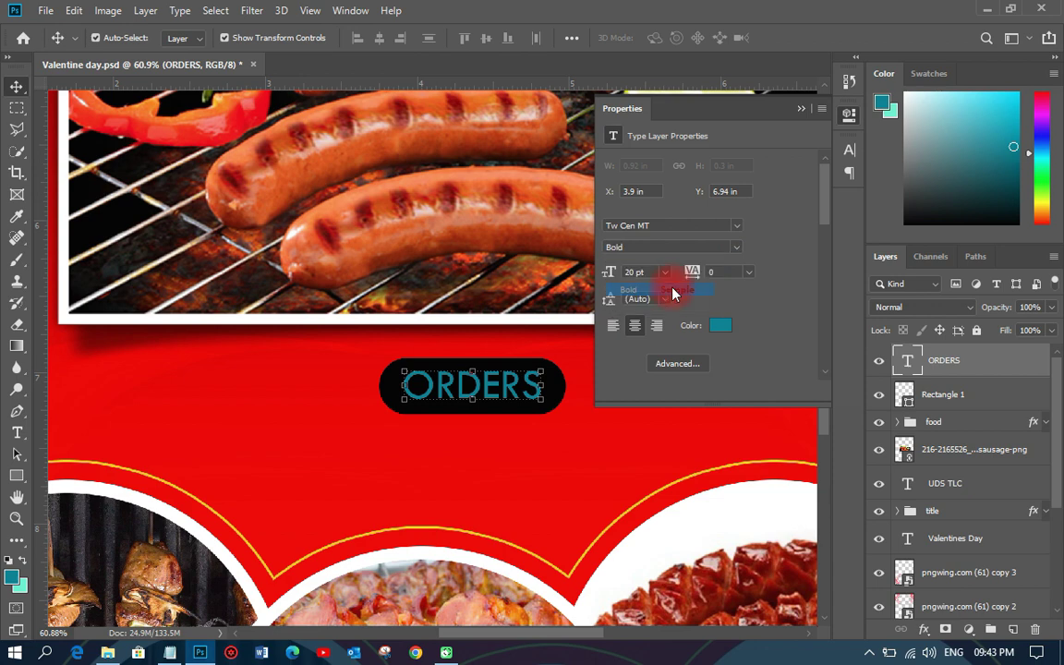
# Change the ORDERS text colour to the web colour yellow (ffff00)
pyautogui.click(724, 325)
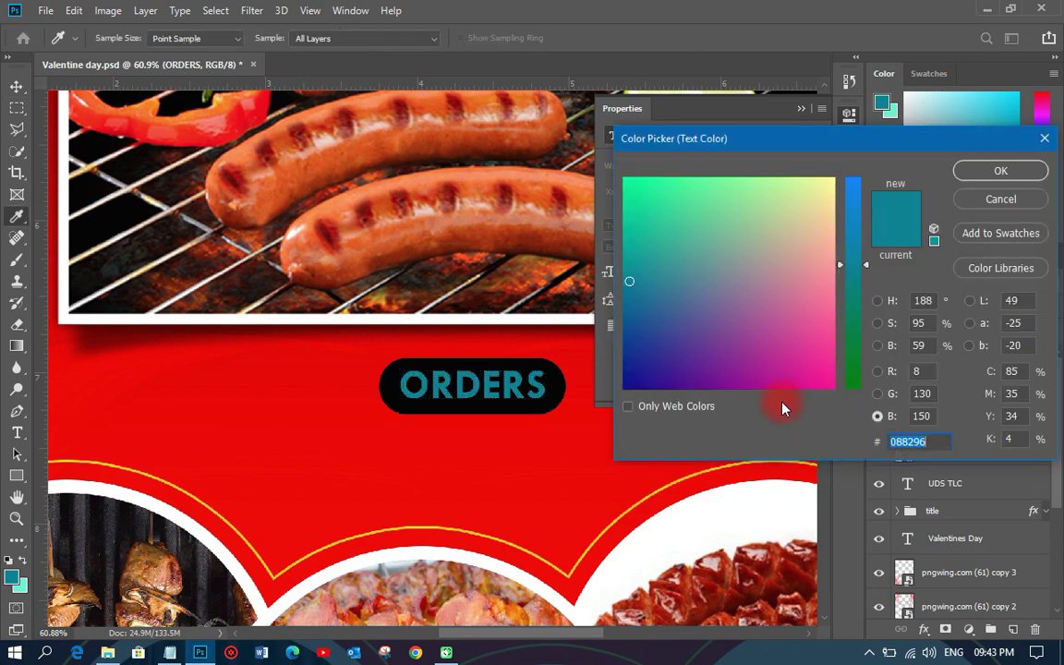
pyautogui.click(659, 407)
pyautogui.click(848, 384)
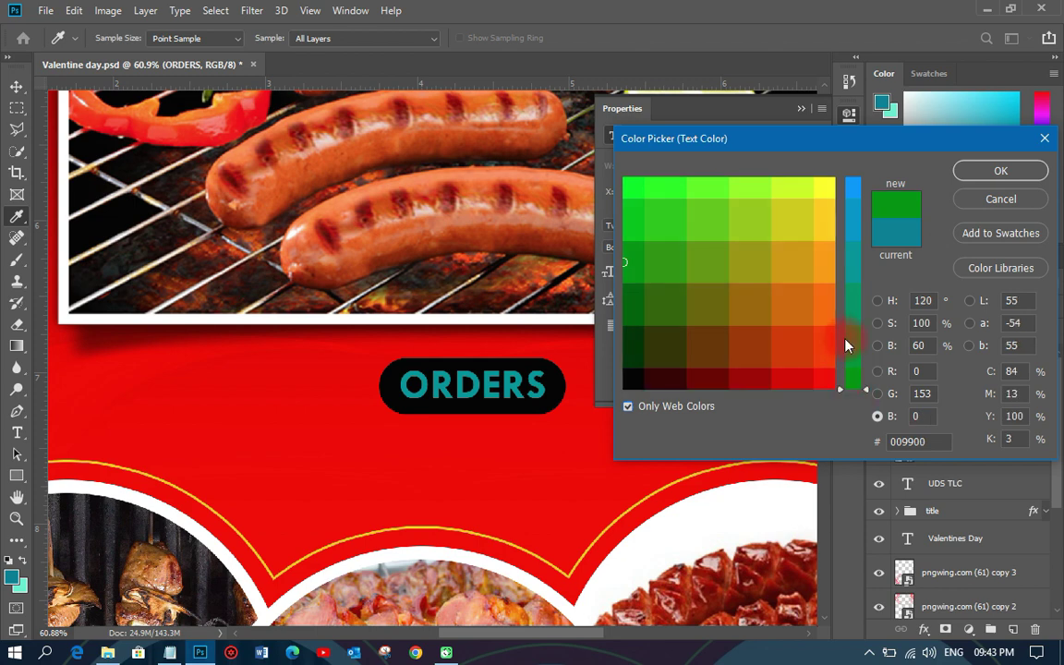
pyautogui.click(826, 196)
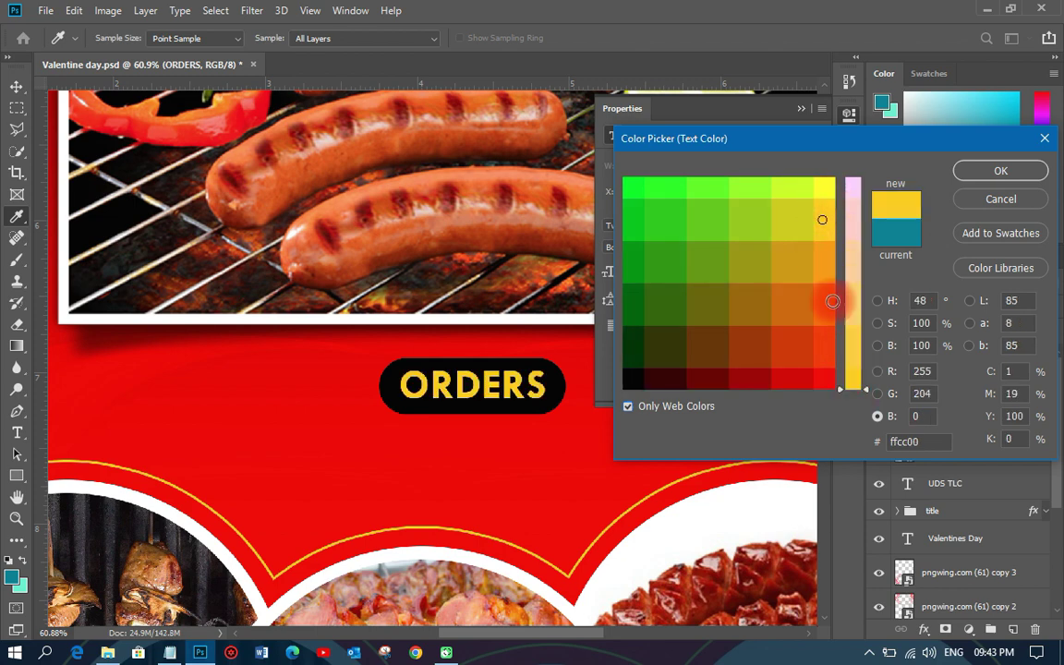
pyautogui.click(826, 189)
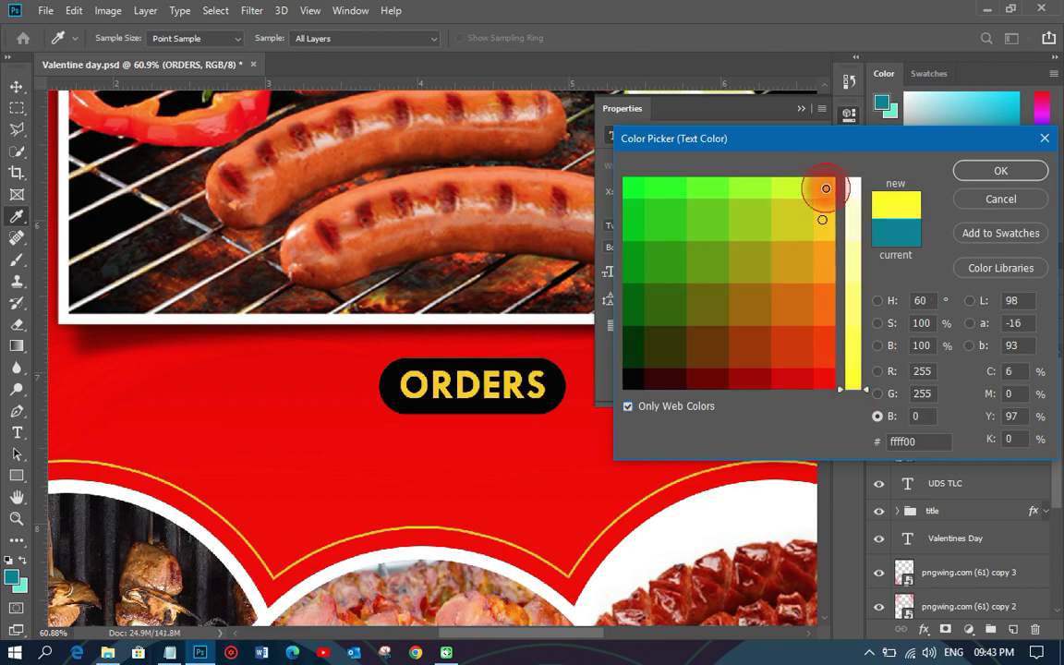
pyautogui.click(1001, 171)
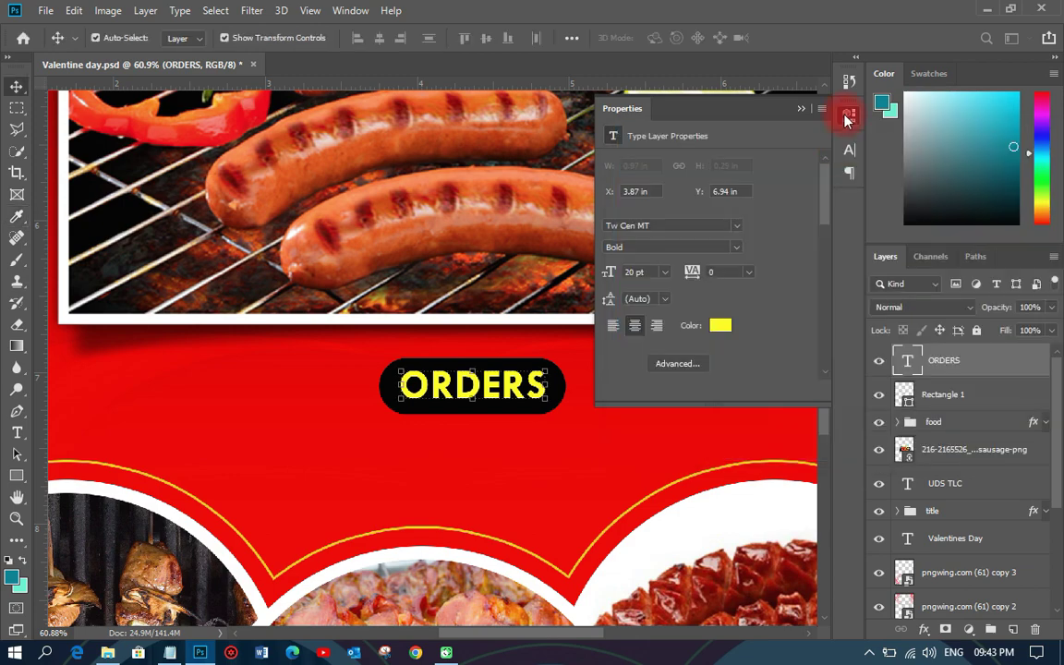
pyautogui.click(846, 149)
pyautogui.scroll(-5, 515, 442)
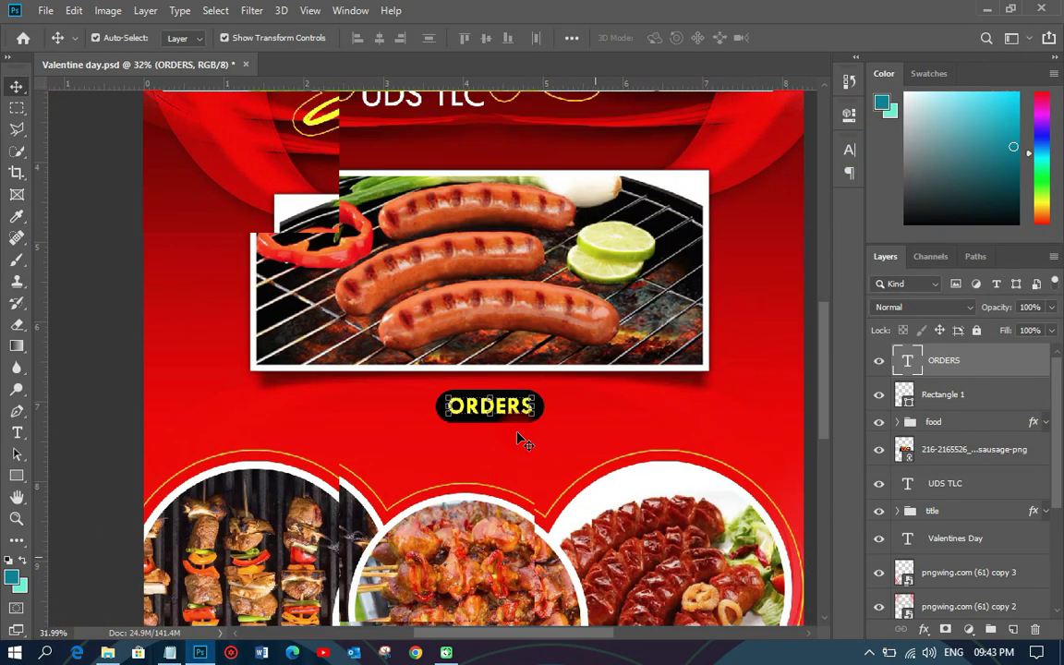
pyautogui.scroll(-2, 515, 427)
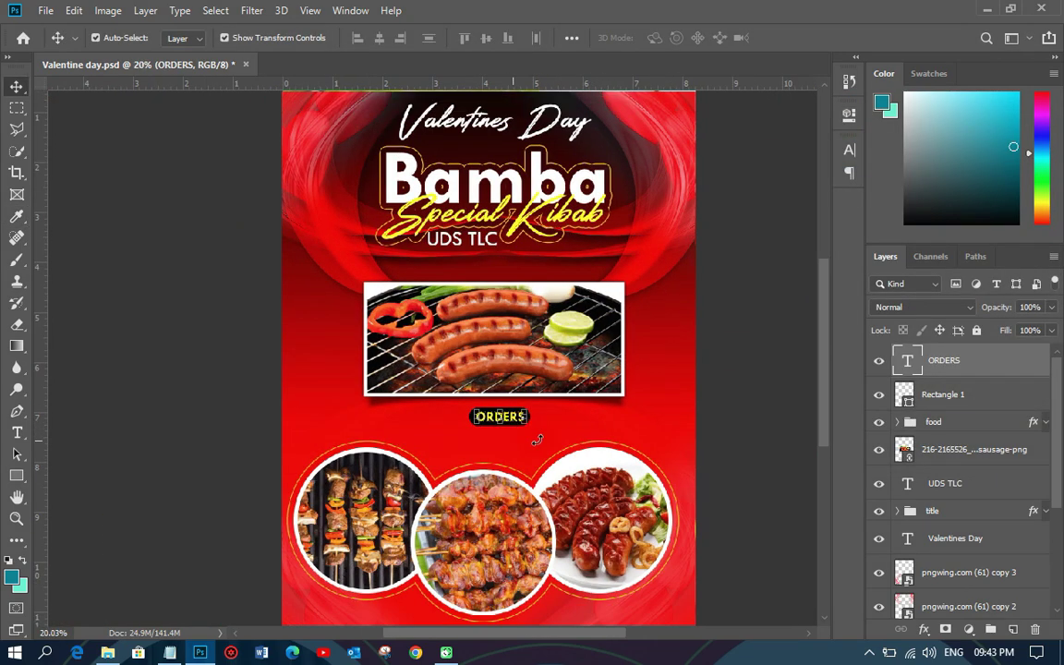
# Switch to the infor text file in Notepad and copy the line "Beef, Gizzard, Sausage"
pyautogui.click(197, 607)
pyautogui.click(107, 653)
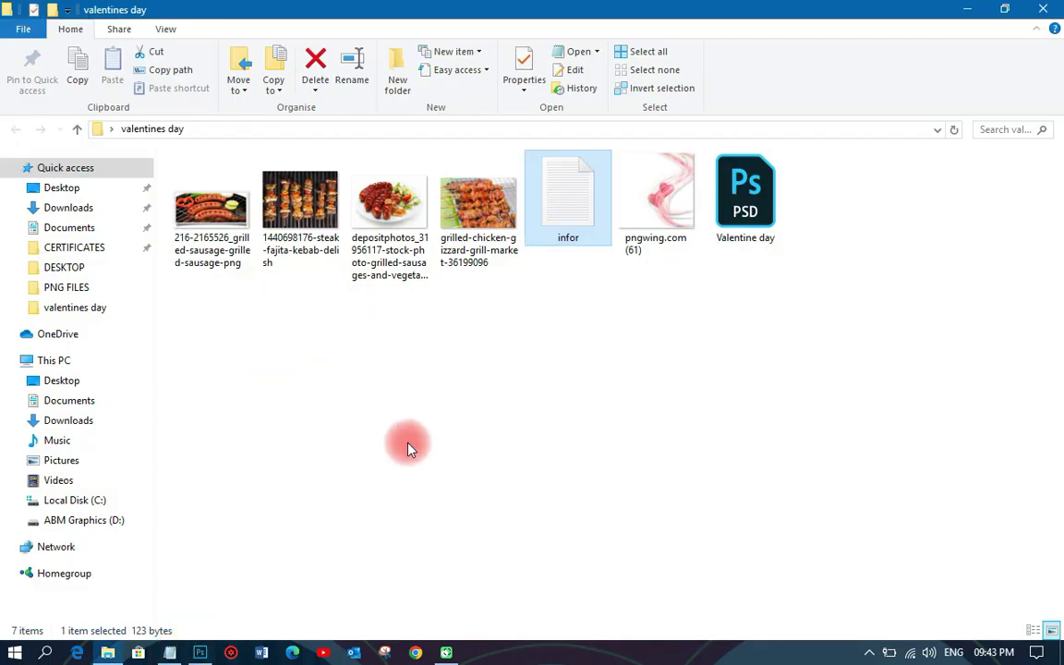
pyautogui.click(169, 654)
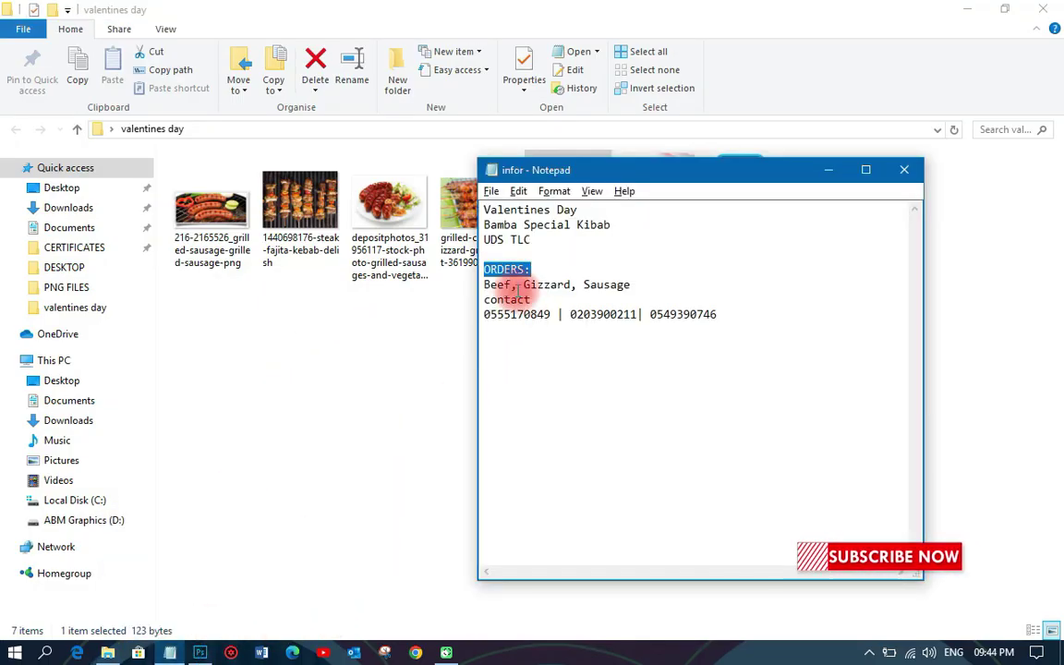
pyautogui.moveTo(484, 286); pyautogui.dragTo(656, 286)
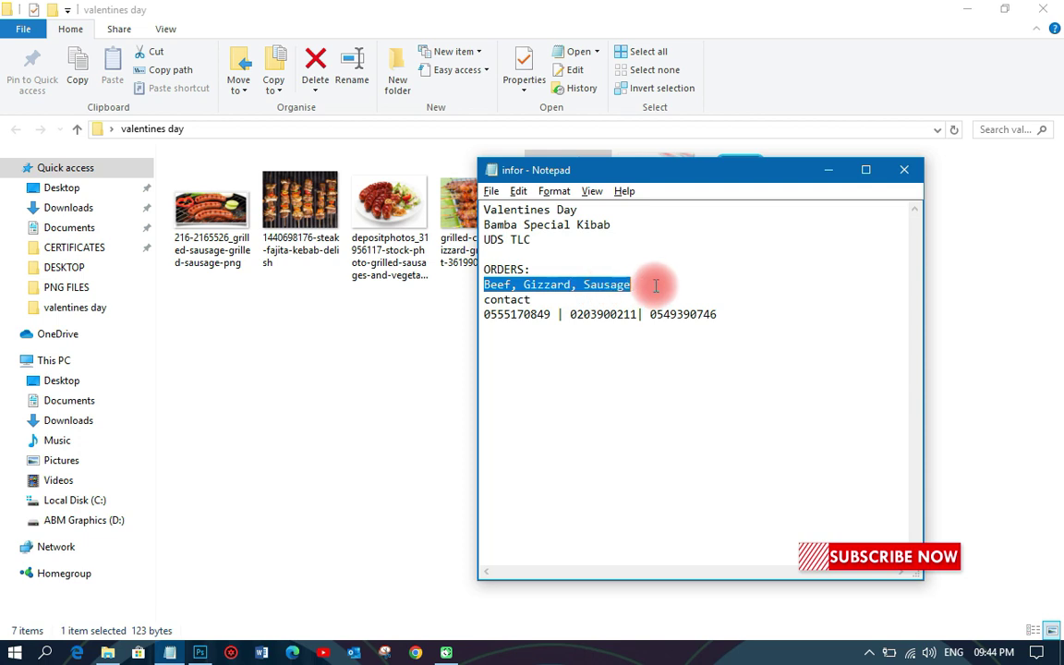
pyautogui.rightClick(547, 281)
pyautogui.click(572, 334)
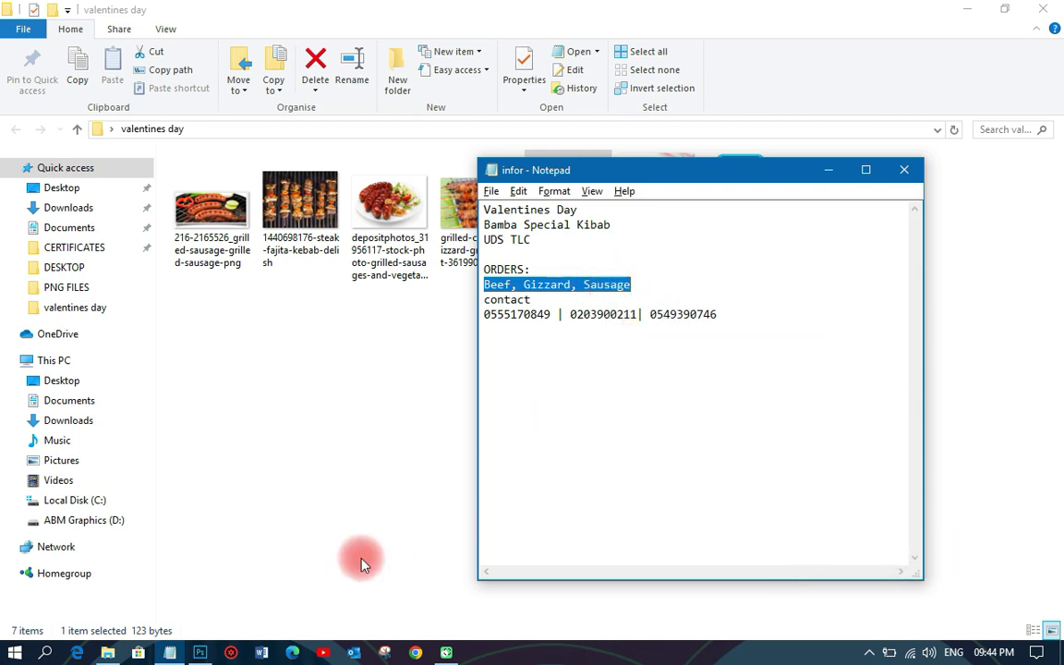
# Return to Photoshop and add the copied line "Beef, Gizzard, Sausage" as point text above the skewer circle
pyautogui.click(200, 653)
pyautogui.press('space')
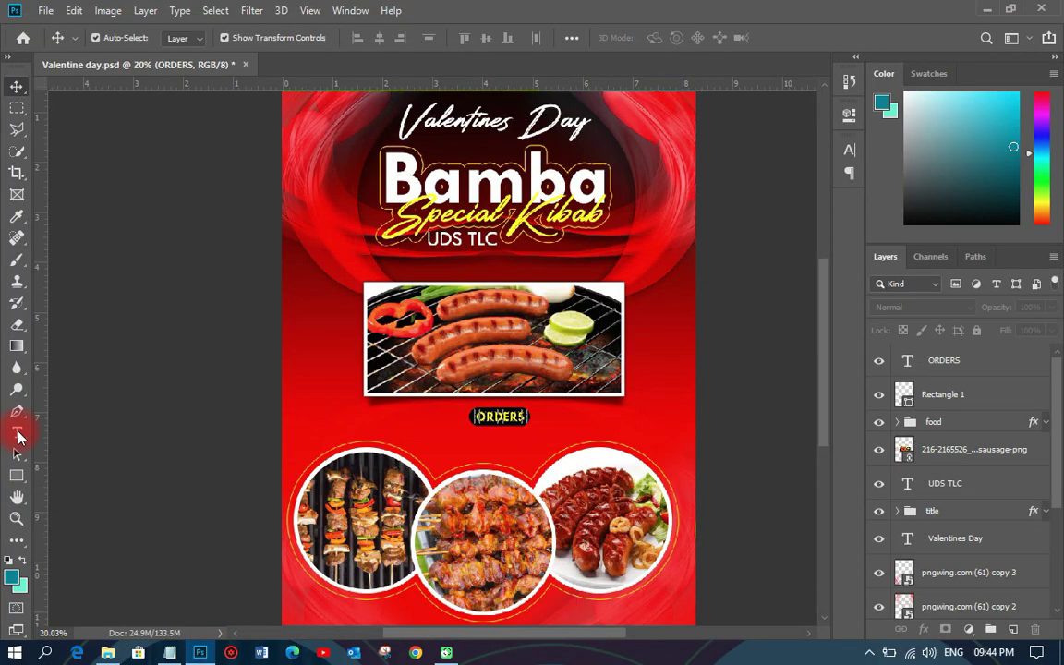
pyautogui.click(17, 433)
pyautogui.click(377, 428)
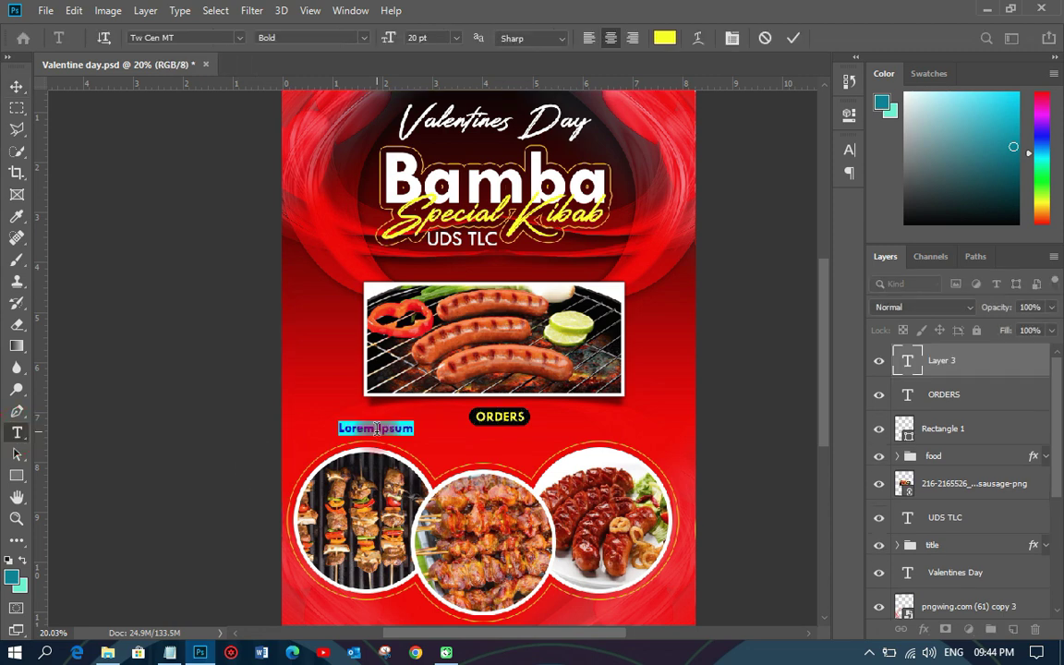
pyautogui.hotkey('ctrl', 'v')
pyautogui.hotkey('ctrl', 'Return')
# Change the colour of the "Beef, Gizzard, Sausage" text to white (ffffff)
pyautogui.click(850, 149)
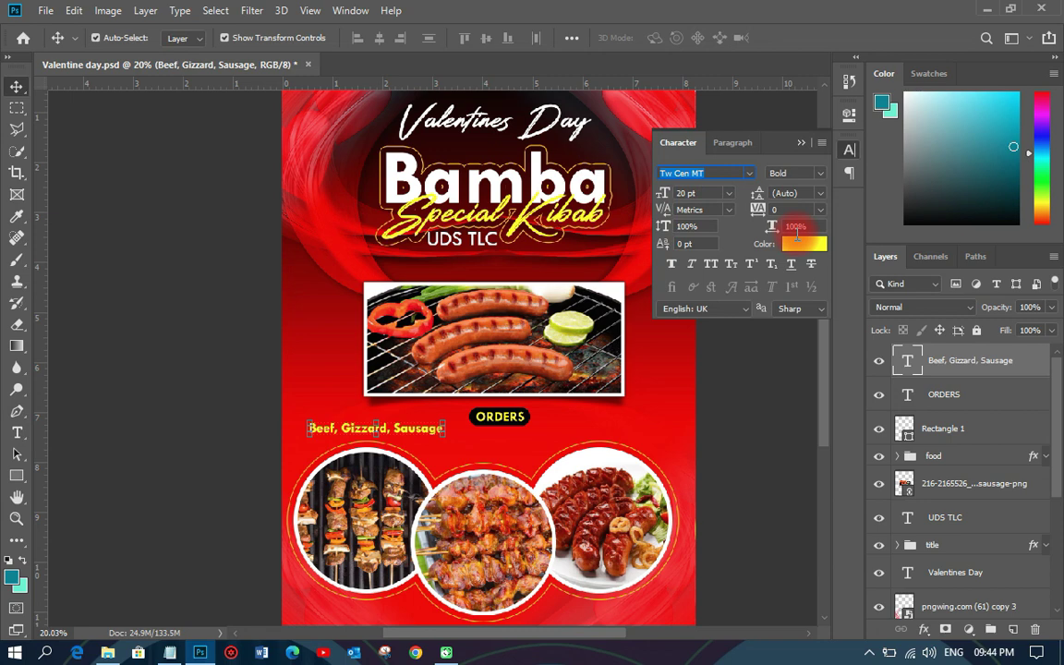
pyautogui.click(800, 240)
pyautogui.moveTo(852, 386); pyautogui.dragTo(862, 225)
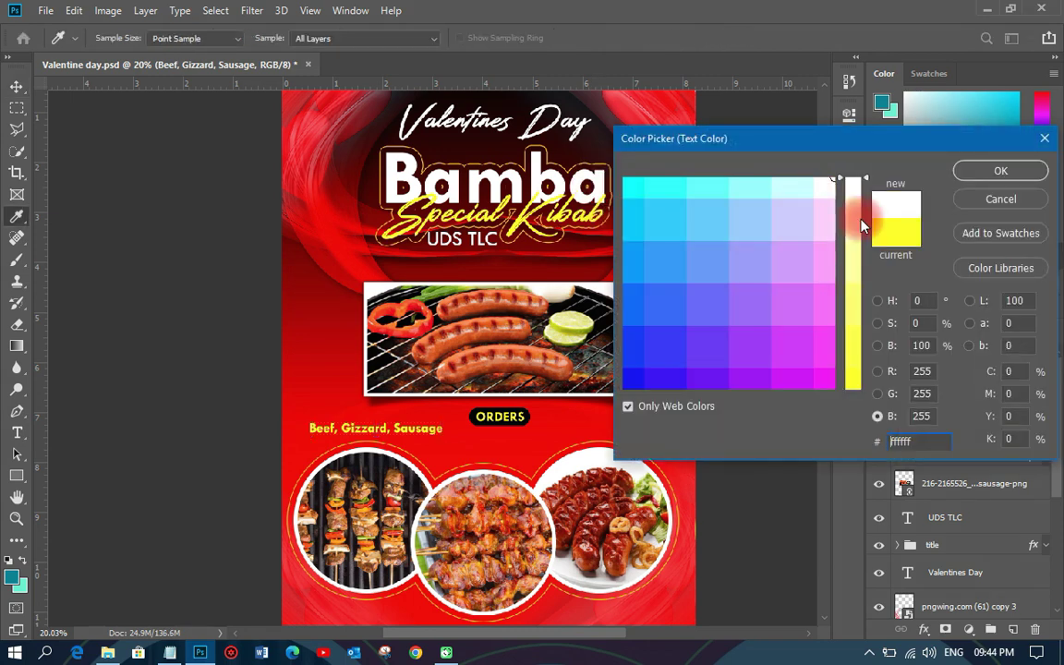
pyautogui.click(970, 170)
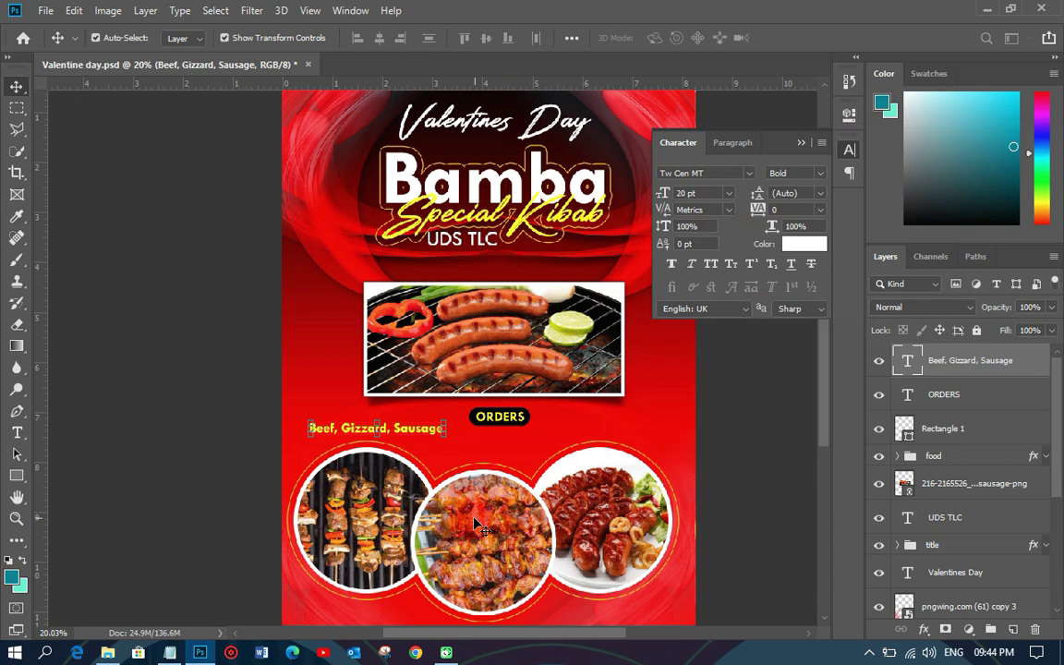
# Set the "Beef, Gizzard, Sausage" text to 36 pt and centre it beneath the ORDERS label
pyautogui.scroll(4, 476, 527)
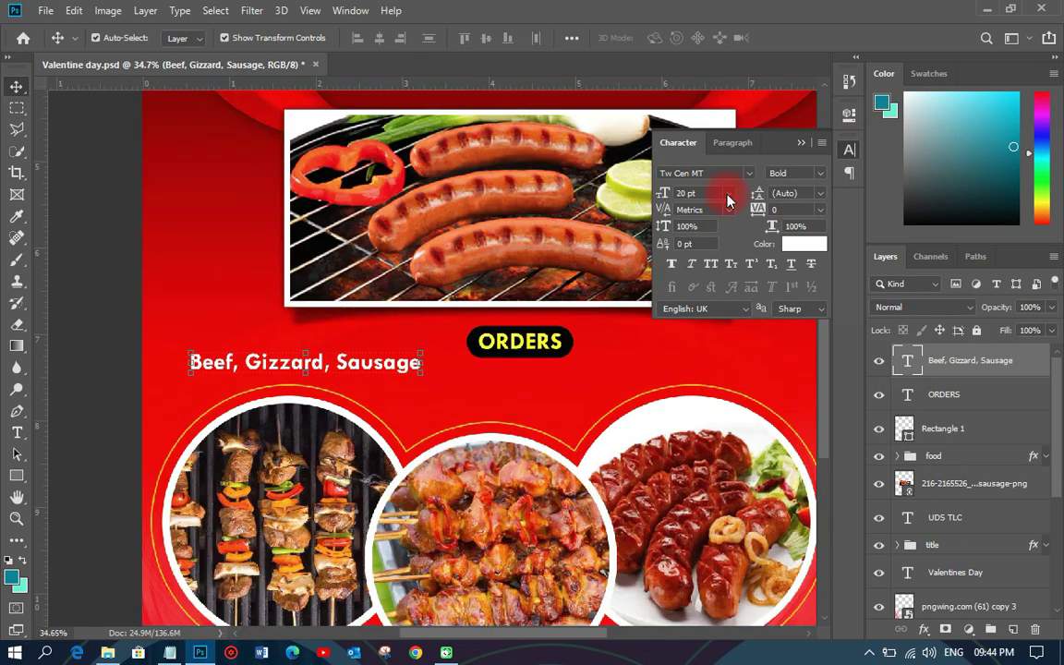
pyautogui.click(728, 201)
pyautogui.click(721, 370)
pyautogui.moveTo(435, 369); pyautogui.dragTo(620, 381)
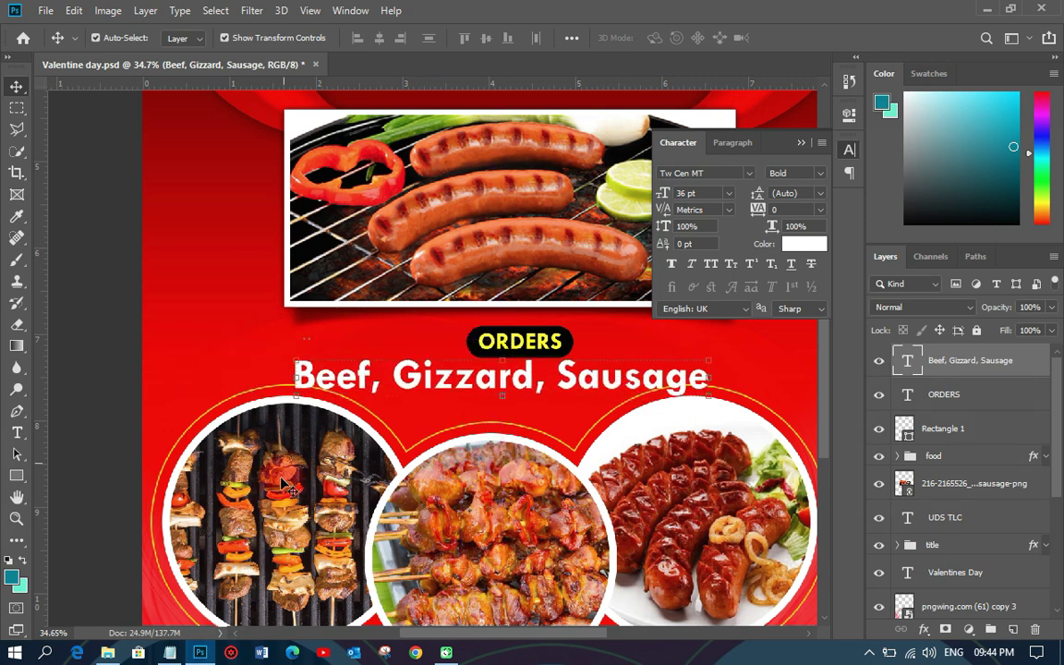
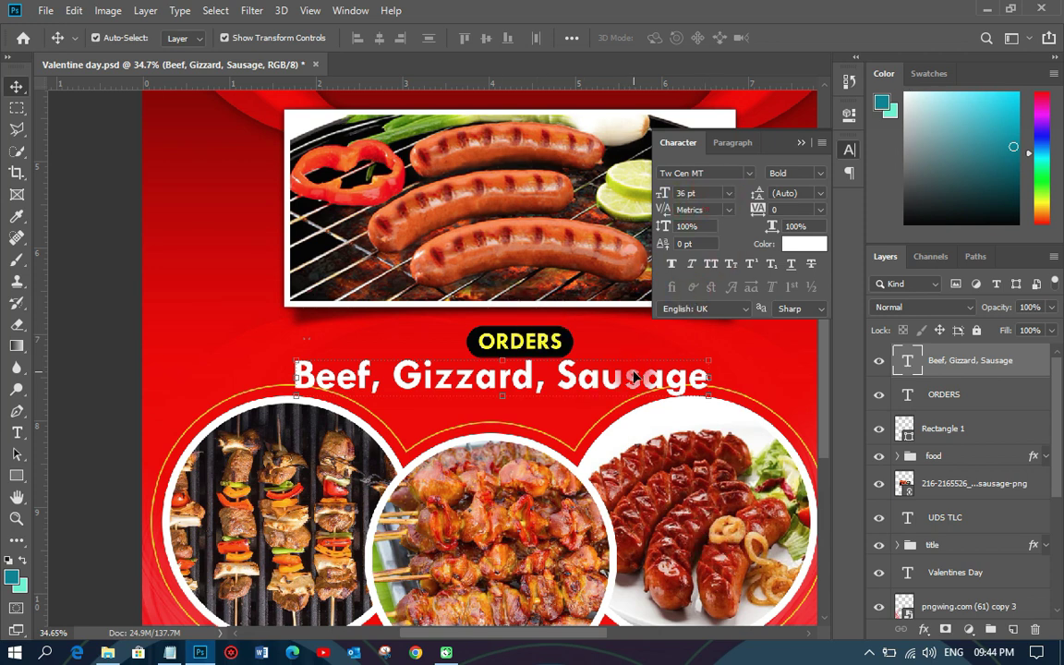
pyautogui.moveTo(634, 379); pyautogui.dragTo(644, 376)
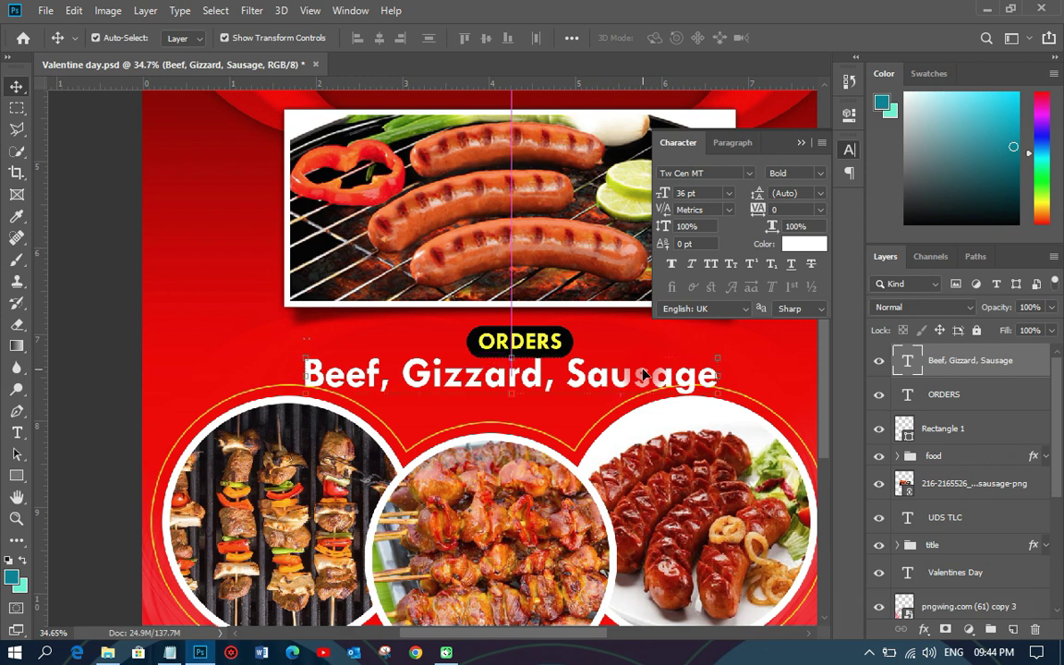
pyautogui.click(850, 149)
# Move the ORDERS text and its black rectangle slightly up, and align the "Beef, Gizzard, Sausage" line beneath them
pyautogui.click(558, 345)
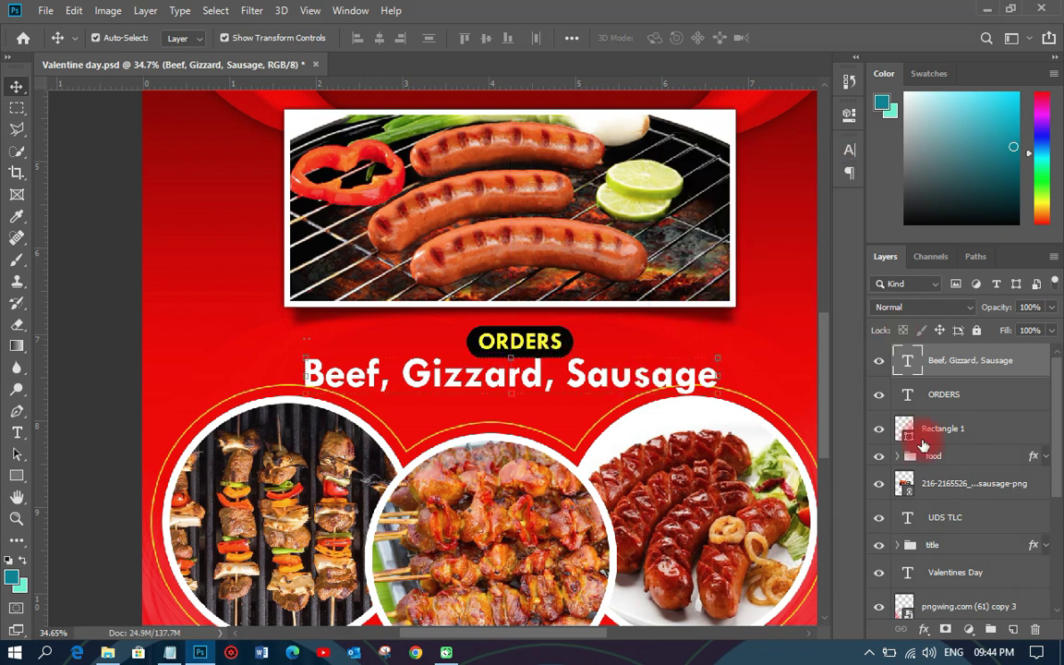
pyautogui.keyDown('shift'); pyautogui.click(951, 439); pyautogui.keyUp('shift')
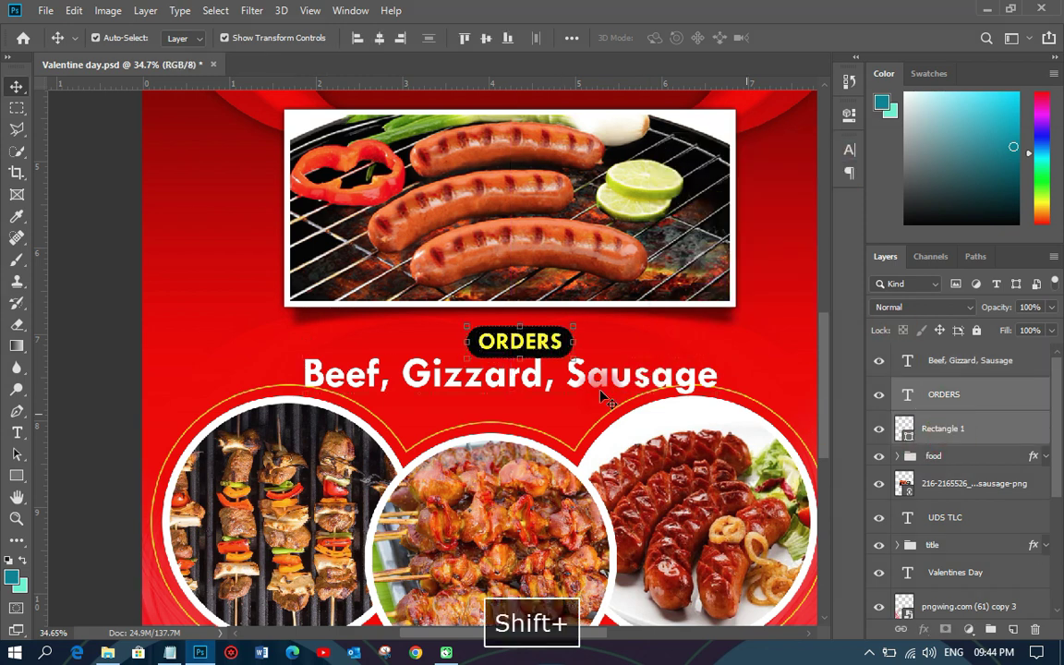
pyautogui.moveTo(545, 342); pyautogui.dragTo(546, 331)
pyautogui.click(507, 381)
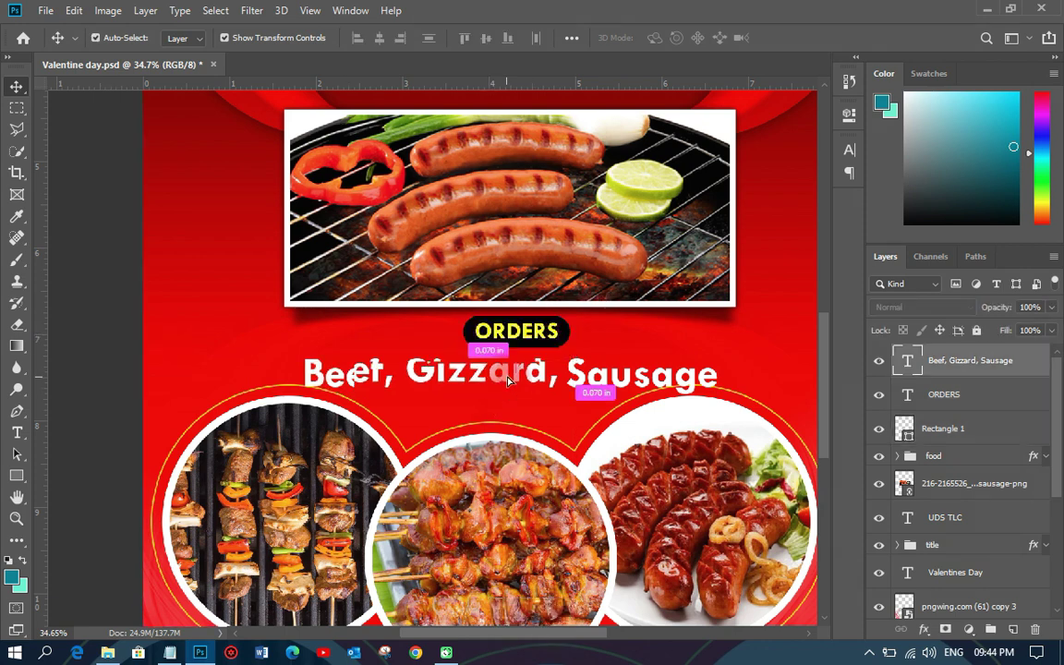
pyautogui.moveTo(508, 380); pyautogui.dragTo(508, 371)
pyautogui.scroll(-3, 832, 385)
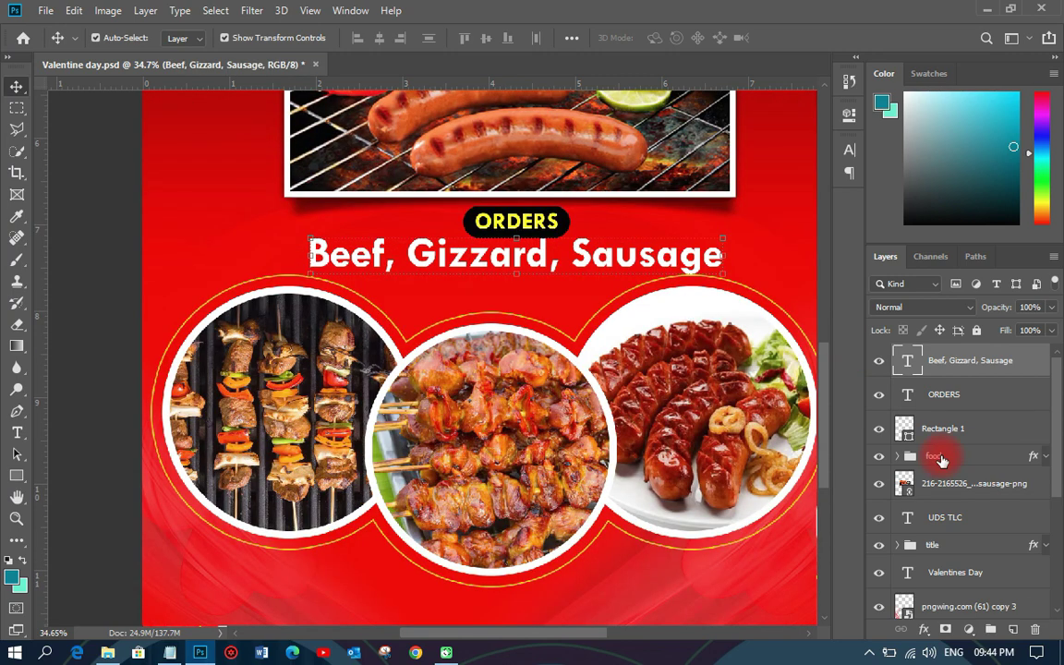
# Nudge the food group with the three circular photos down, away from the order text
pyautogui.click(935, 457)
pyautogui.press('ctrl')
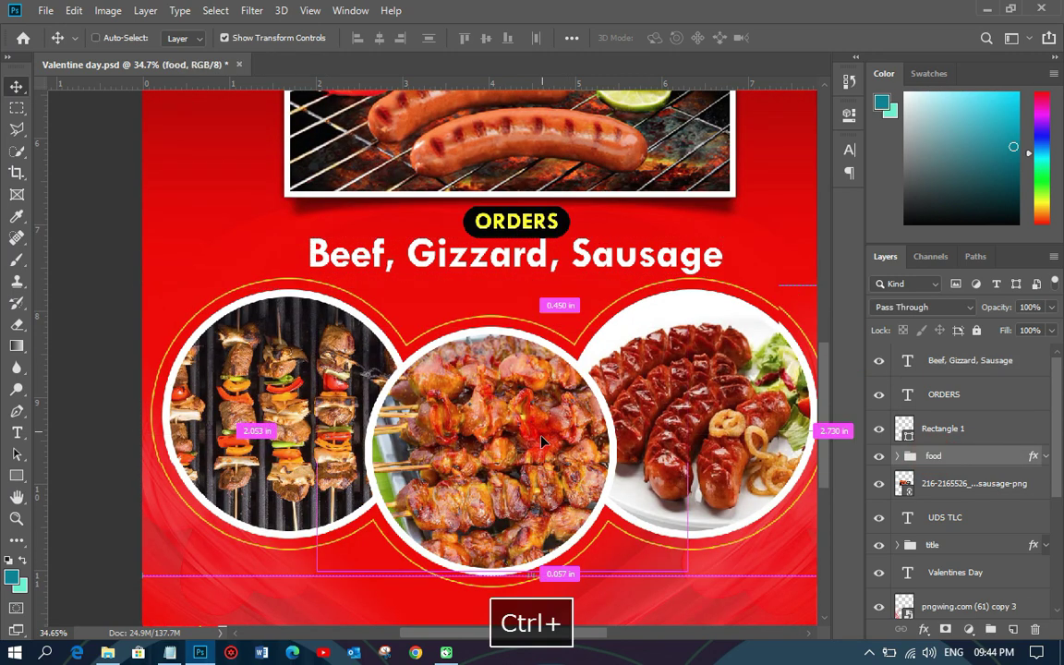
pyautogui.hotkey('shift', 'Down')
pyautogui.hotkey('shift', 'Down')
pyautogui.hotkey('shift', 'Down')
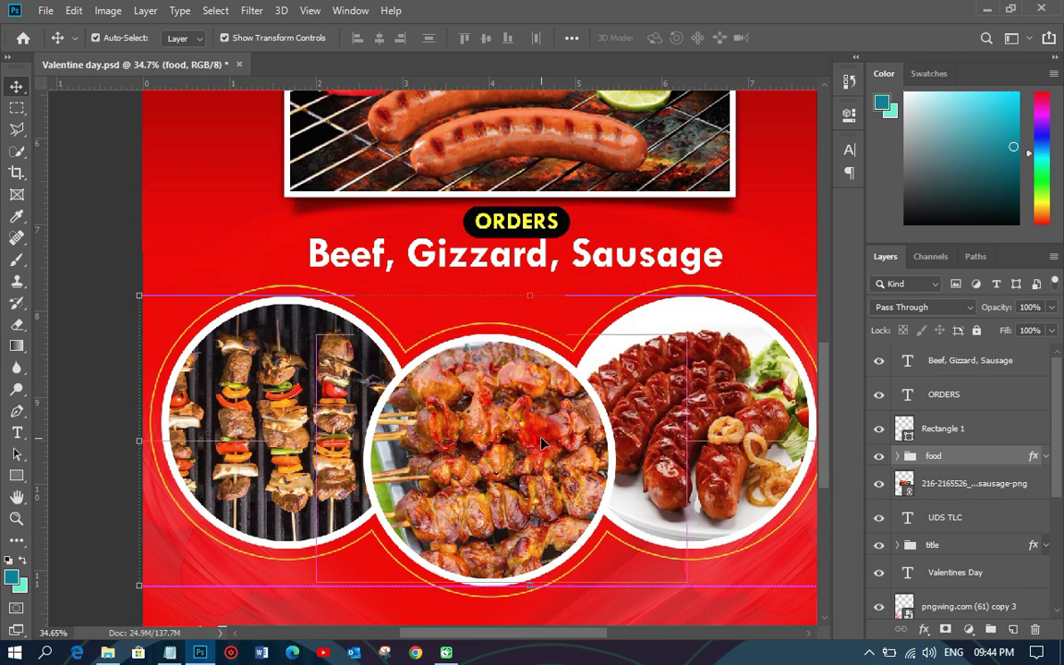
# Scale the food group down proportionally about its centre to 92.83%
pyautogui.scroll(-2, 543, 444)
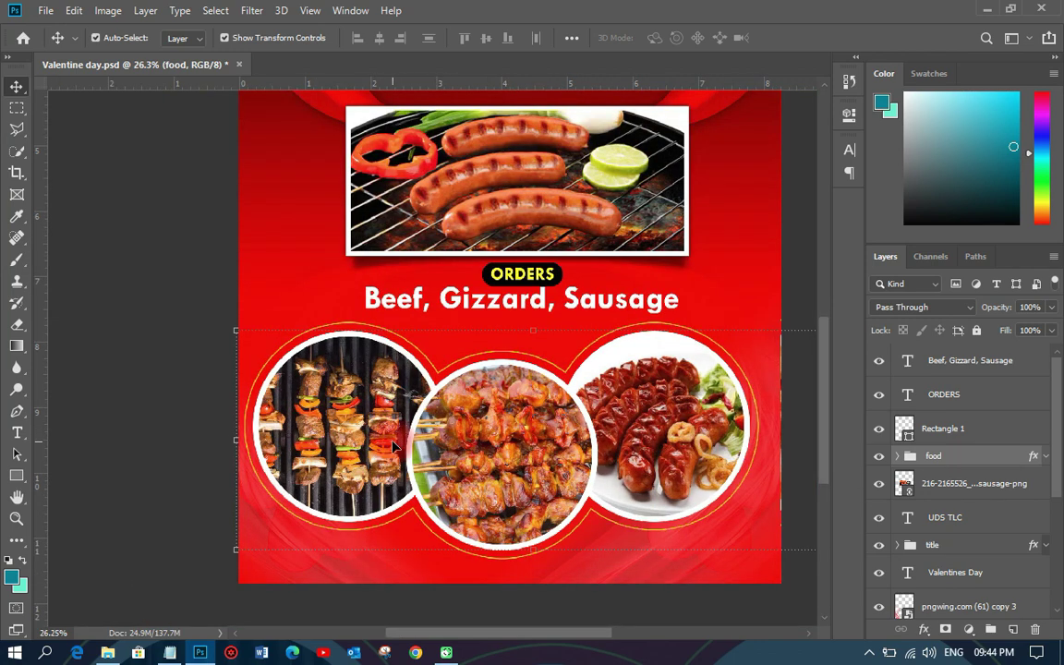
pyautogui.scroll(-2, 262, 351)
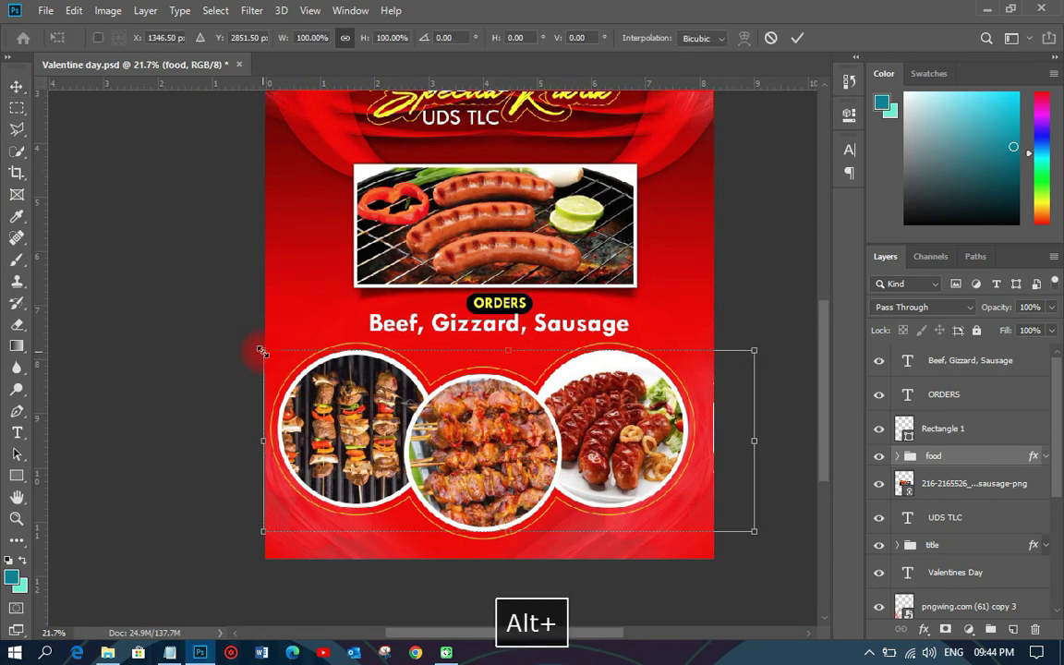
pyautogui.moveTo(262, 351); pyautogui.dragTo(278, 360)
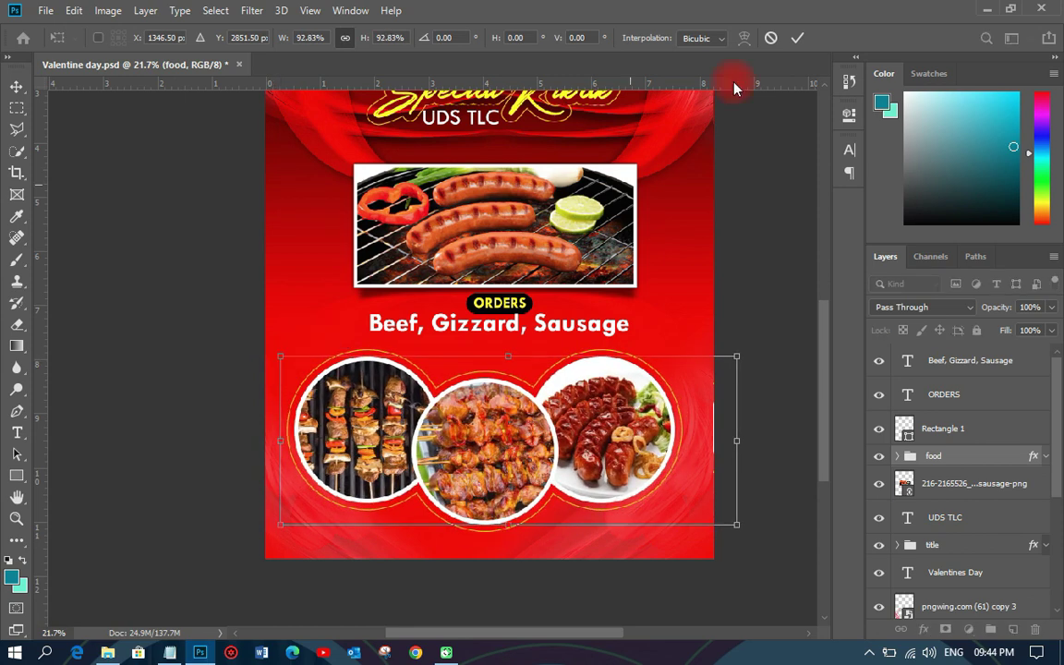
pyautogui.hotkey('ctrl', 'z')
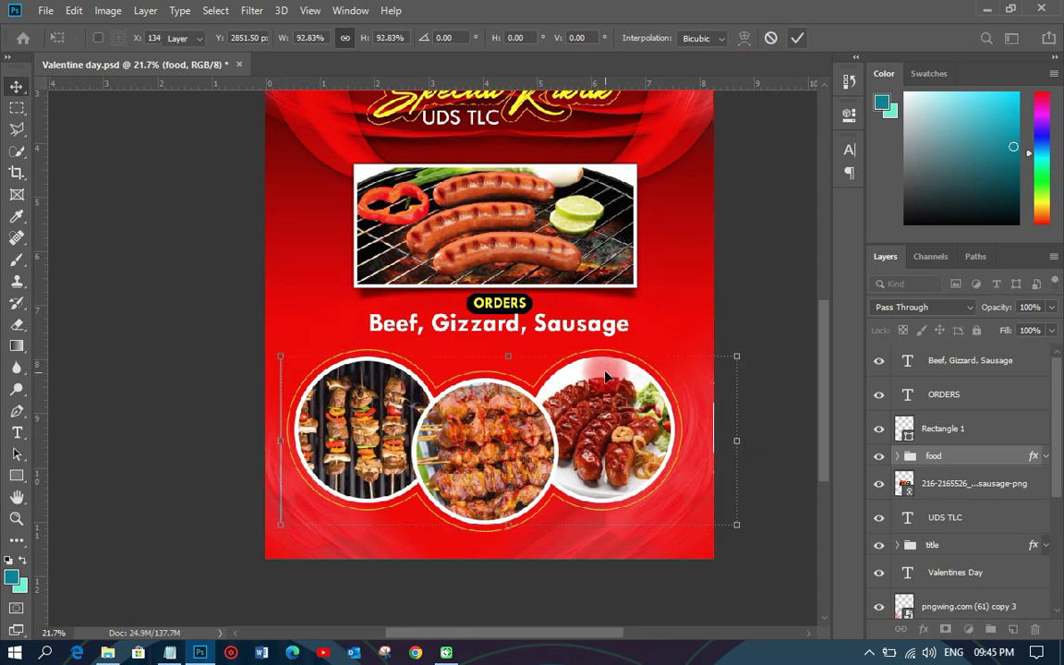
pyautogui.press('Return')
# Enlarge the "Beef, Gizzard, Sausage" text to 48 pt and position it between the ORDERS label and the food circles
pyautogui.click(783, 292)
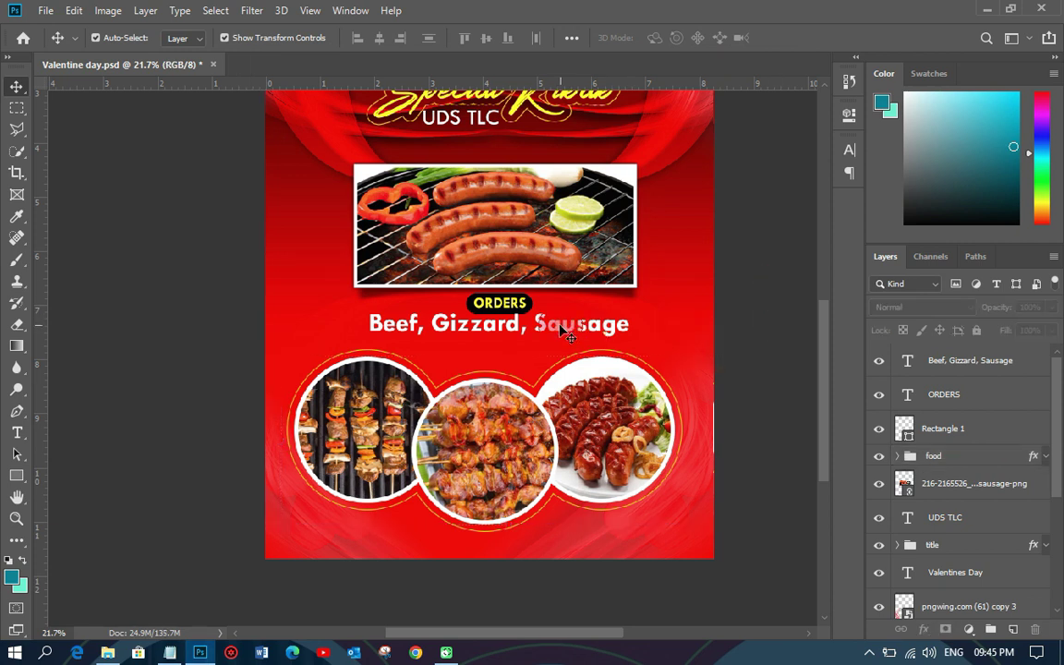
pyautogui.moveTo(560, 329); pyautogui.dragTo(545, 340)
pyautogui.click(849, 150)
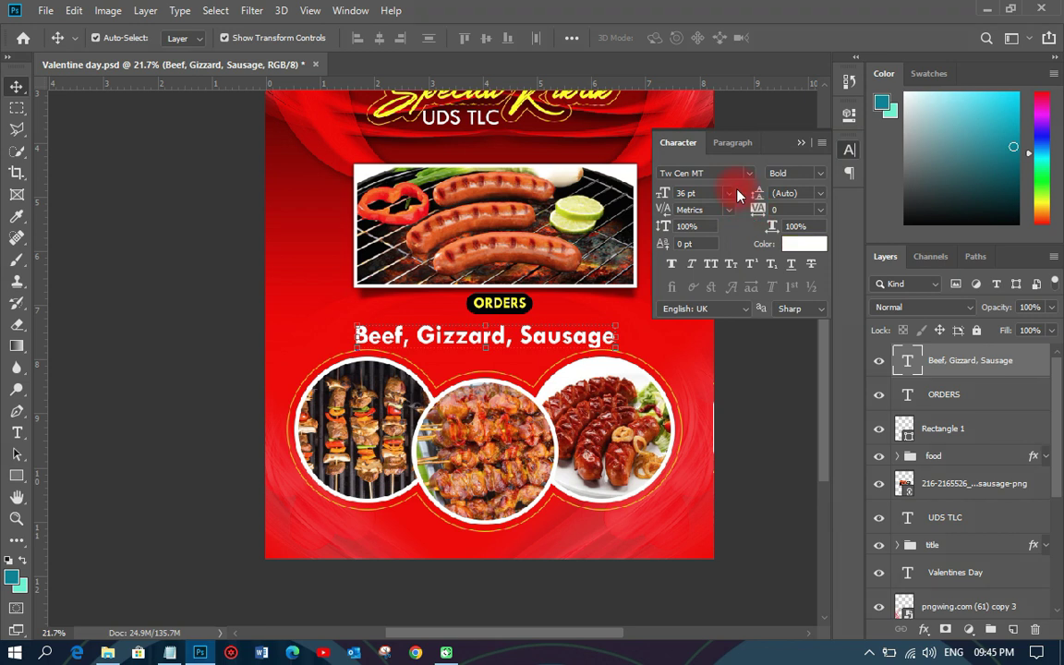
pyautogui.click(729, 194)
pyautogui.click(698, 380)
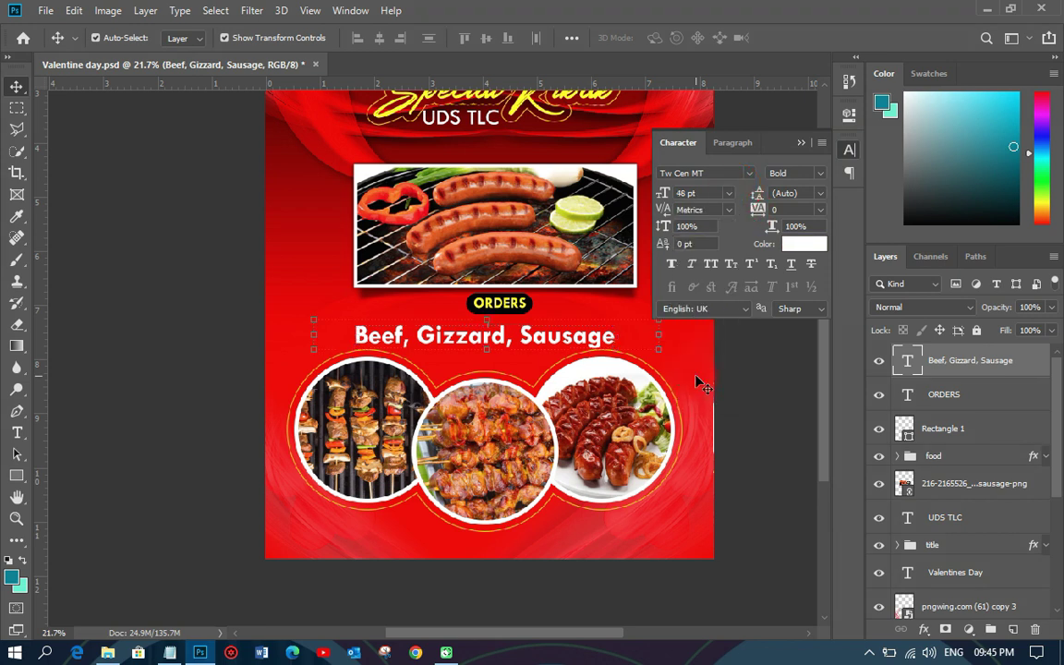
pyautogui.moveTo(636, 341); pyautogui.dragTo(647, 344)
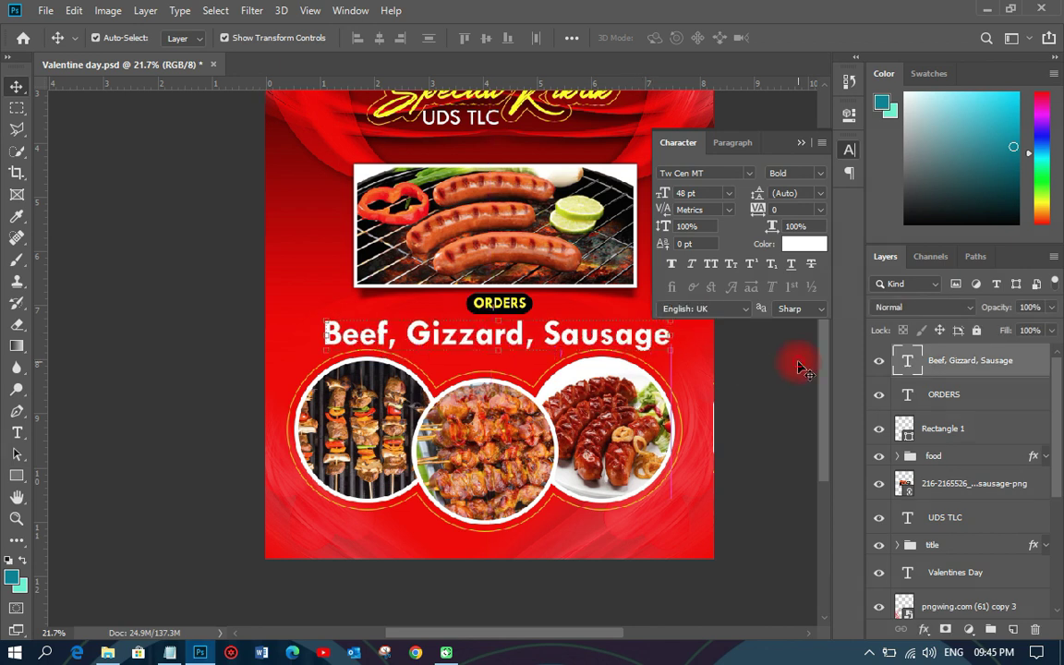
# Move the ORDERS text and its black rectangle together to sit centred just above the order line, and save the file
pyautogui.click(943, 395)
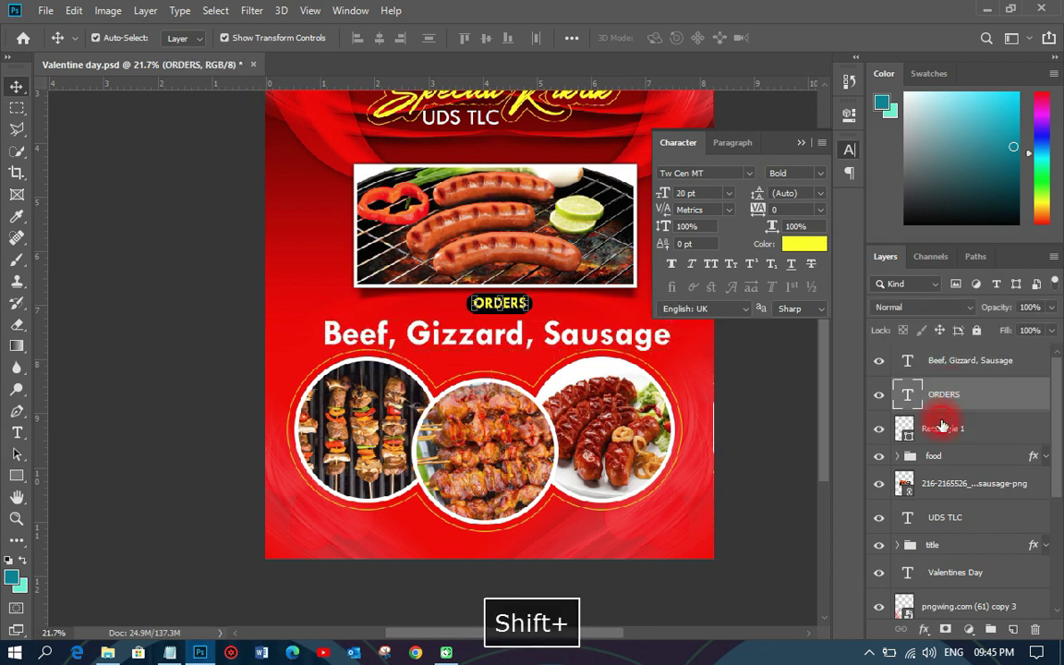
pyautogui.keyDown('shift'); pyautogui.click(942, 426); pyautogui.keyUp('shift')
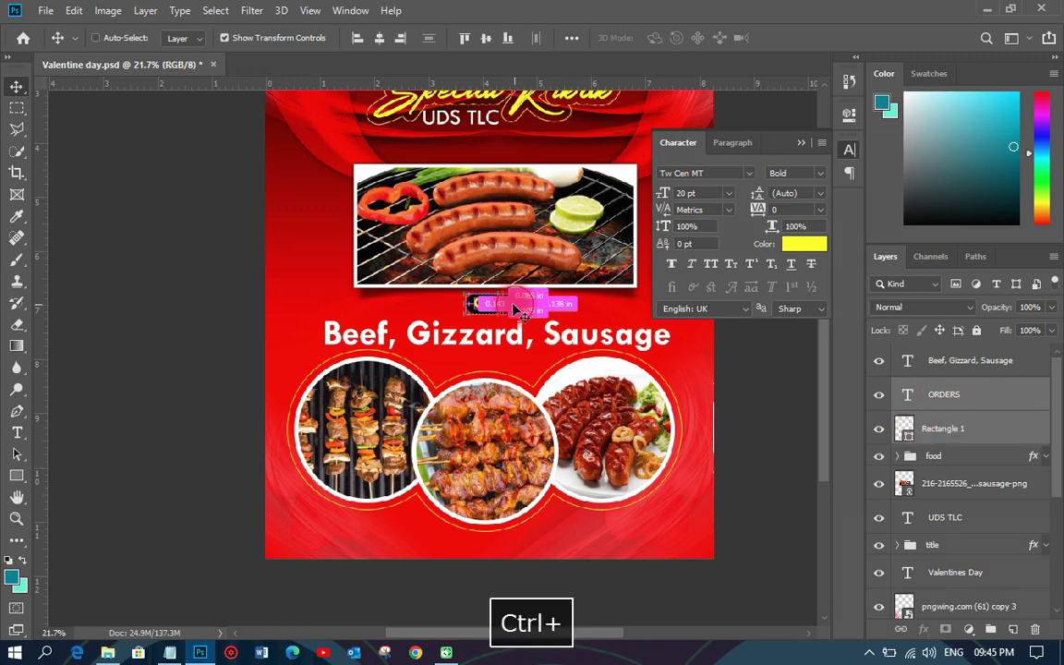
pyautogui.moveTo(518, 308); pyautogui.dragTo(497, 316)
pyautogui.hotkey('ctrl', 's')
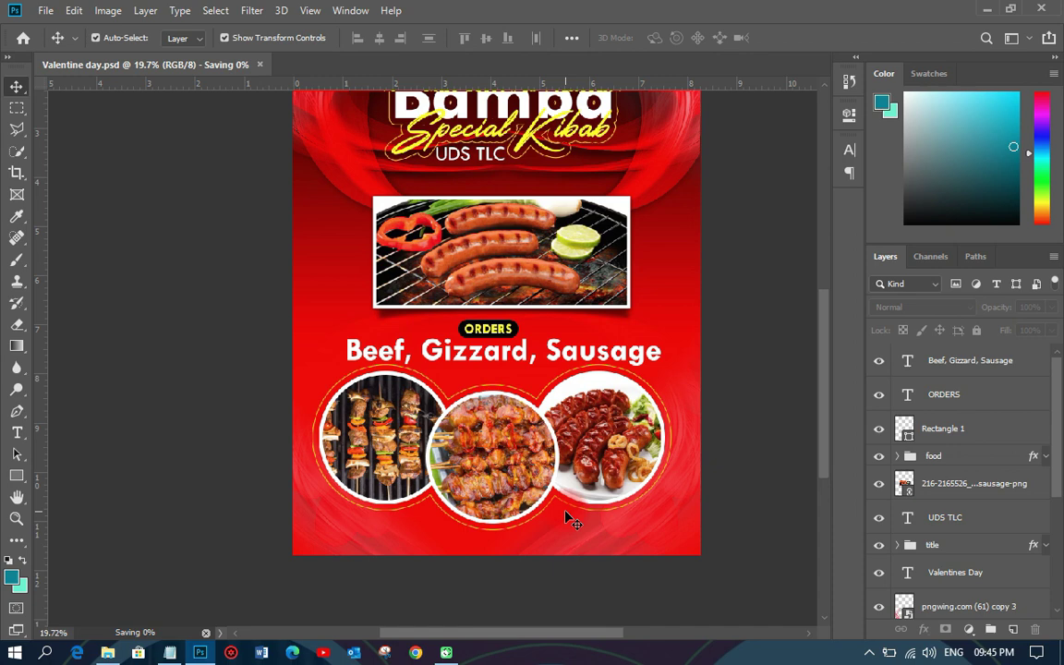
pyautogui.scroll(-3, 570, 519)
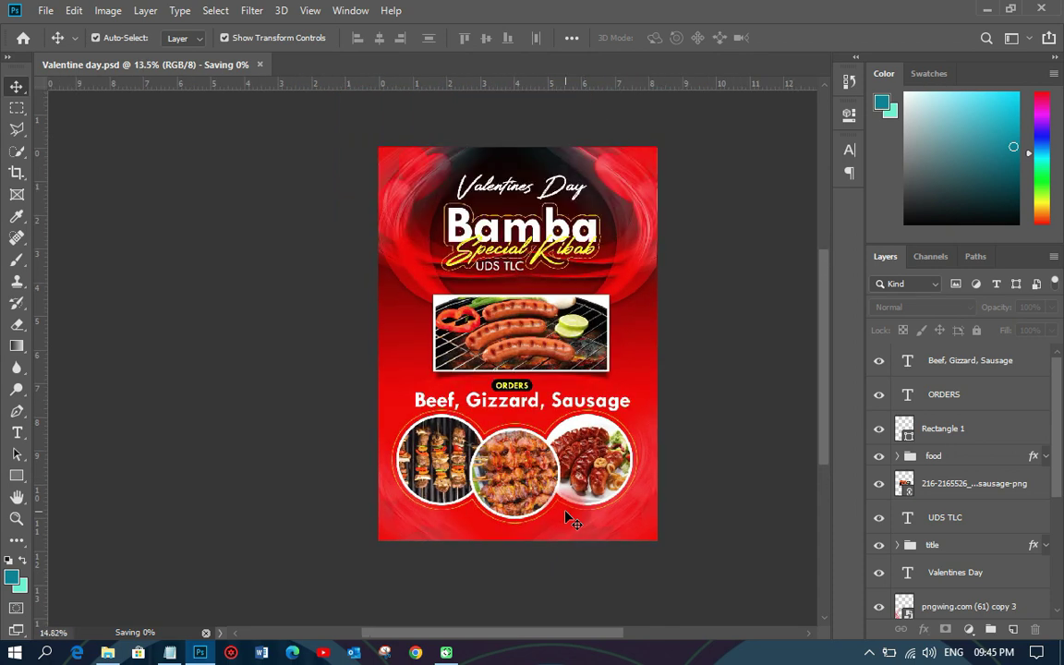
pyautogui.scroll(1, 571, 520)
# Paste the contact phone numbers as a new text line at the flyer's bottom-left corner
pyautogui.press('space')
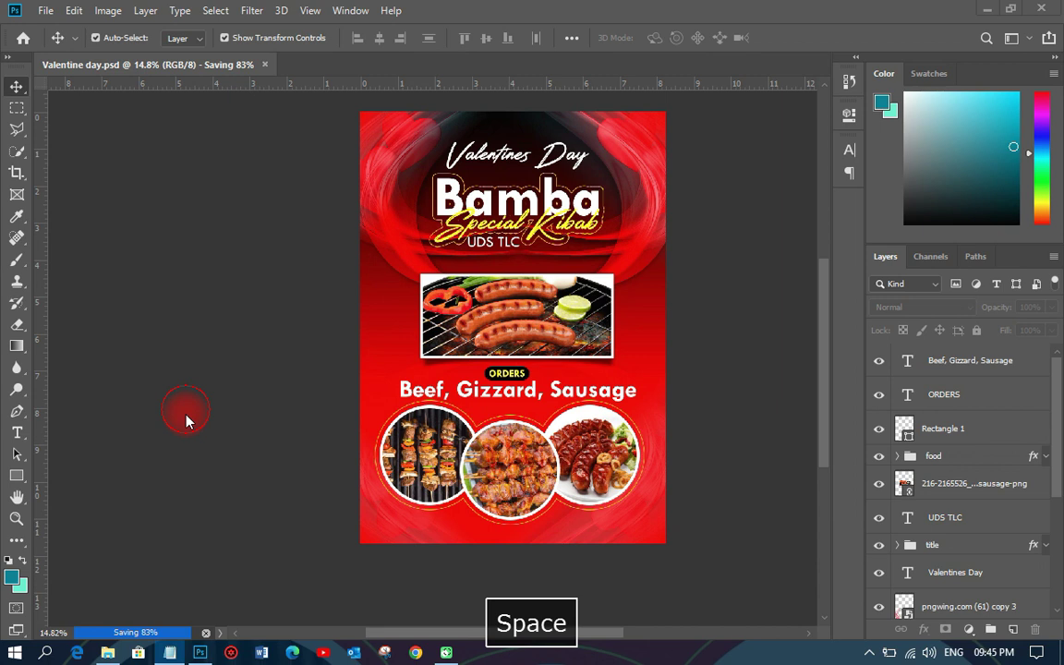
pyautogui.press('t')
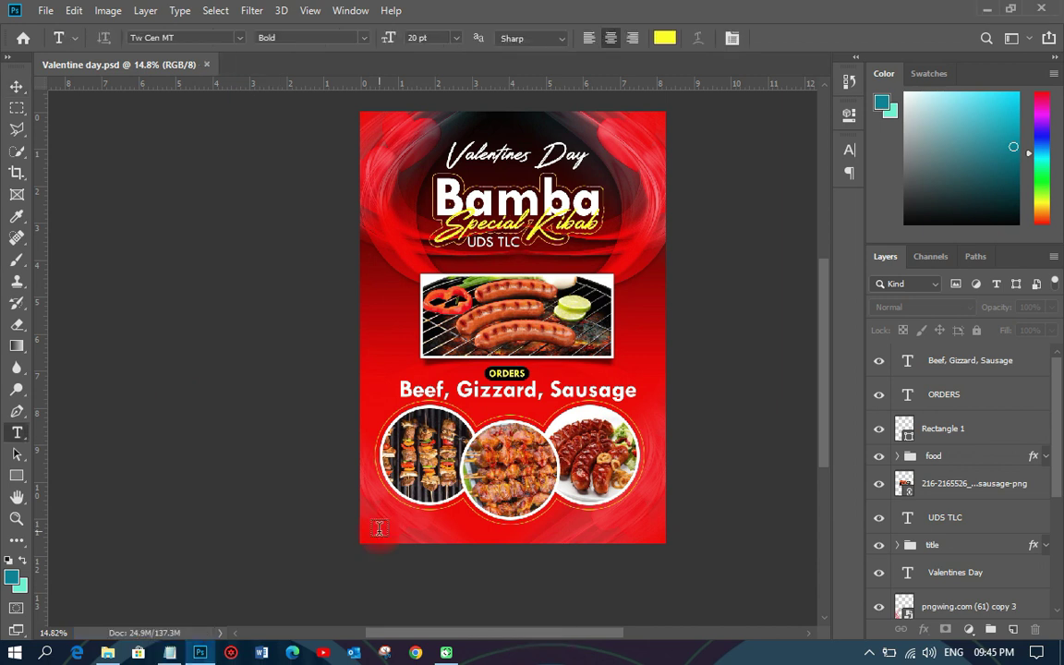
pyautogui.click(379, 528)
pyautogui.hotkey('ctrl', 'v')
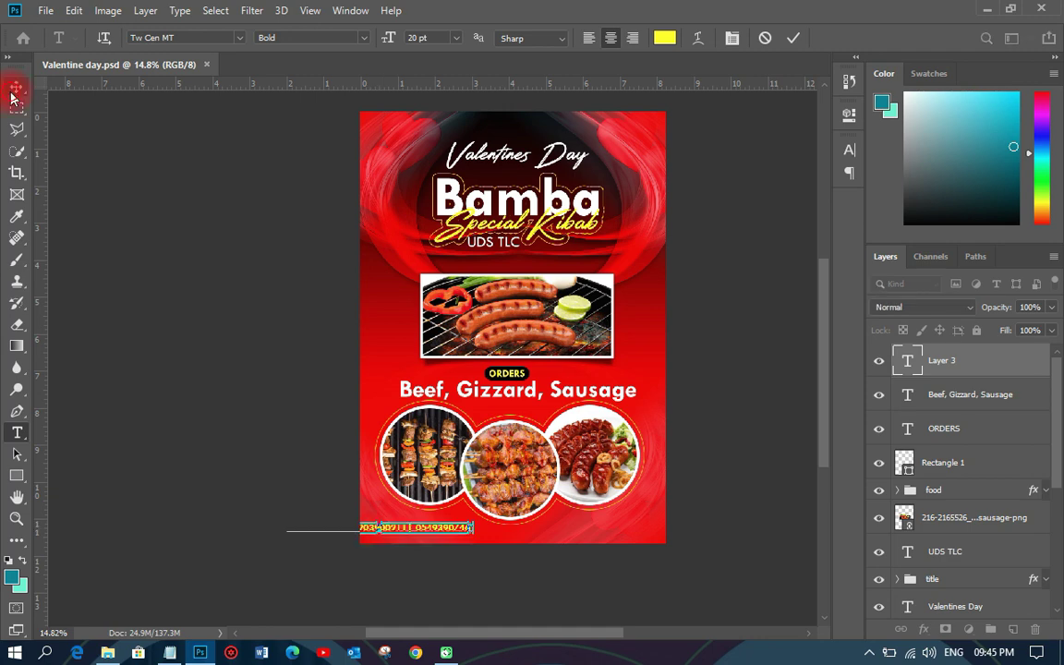
pyautogui.click(16, 88)
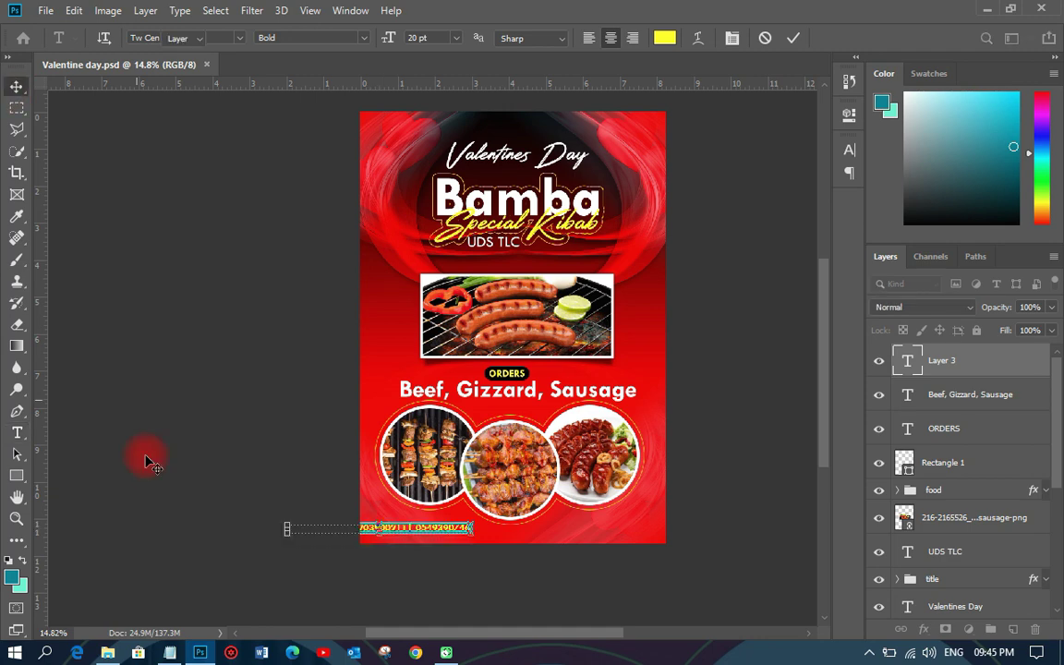
# Move the contact phone number line fully onto the flyer, below the food circles, leaving a gap at the flyer's left edge
pyautogui.scroll(5, 434, 559)
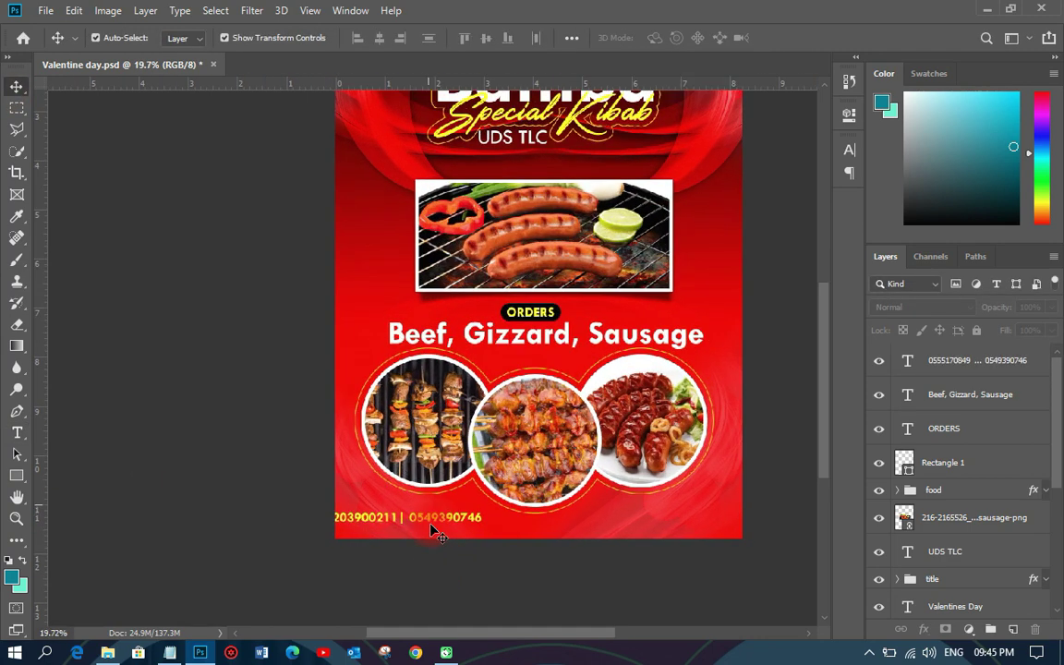
pyautogui.scroll(1, 459, 527)
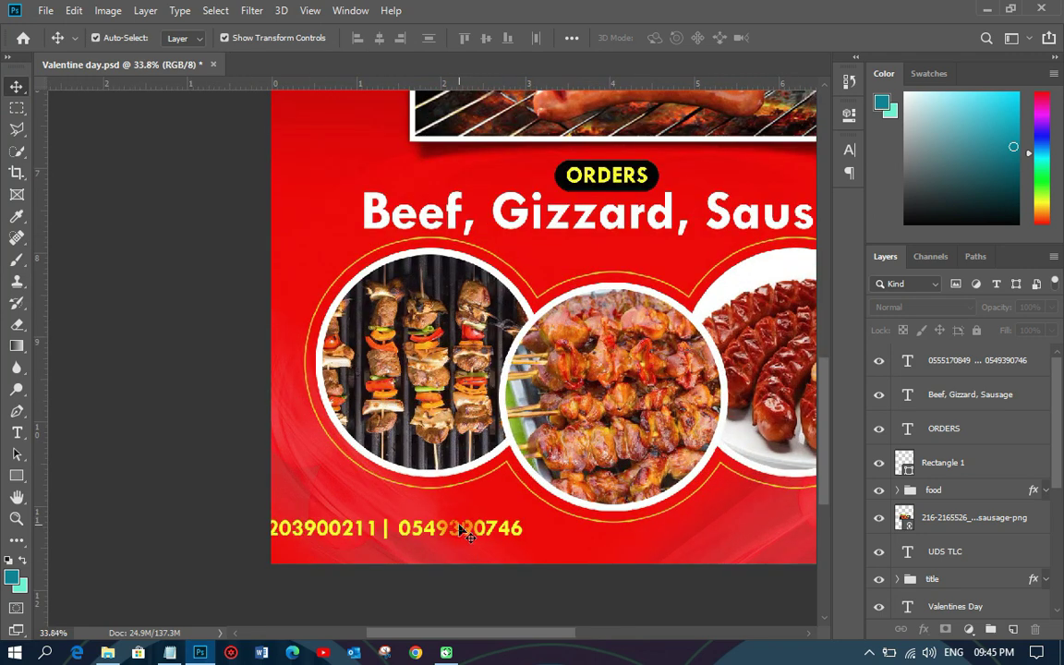
pyautogui.moveTo(459, 529); pyautogui.dragTo(686, 537)
pyautogui.scroll(-1, 365, 531)
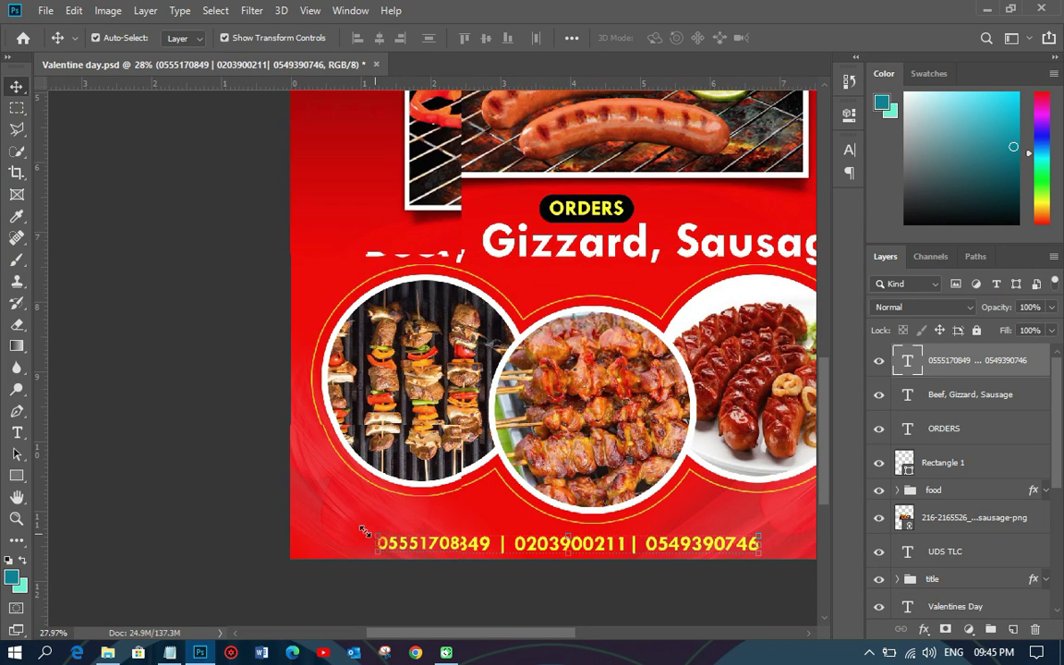
pyautogui.scroll(-1, 365, 531)
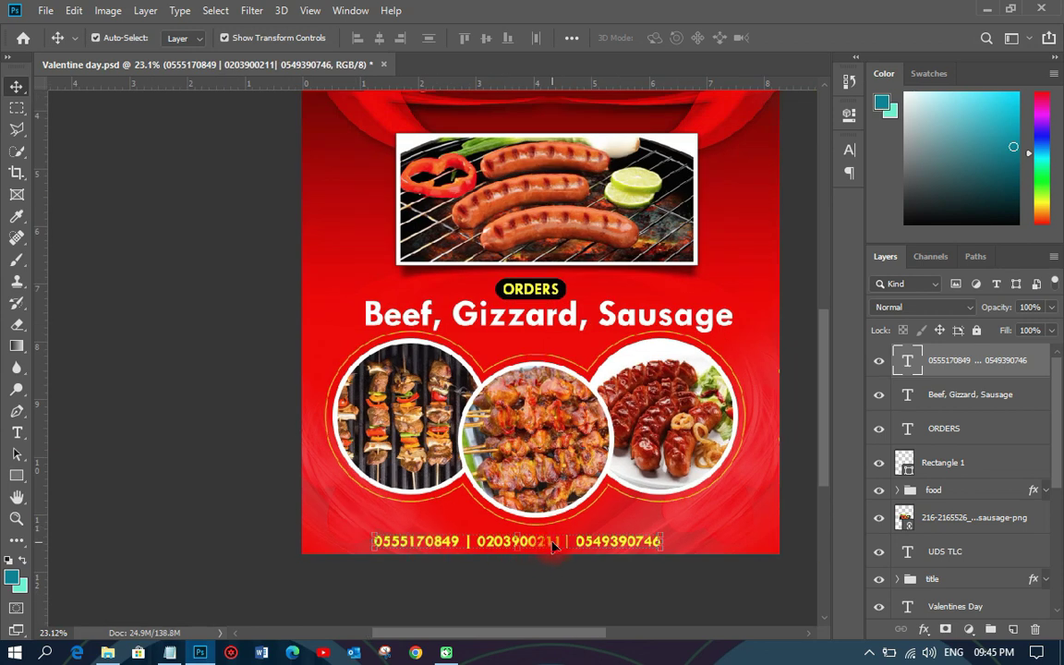
pyautogui.moveTo(552, 547); pyautogui.dragTo(528, 540)
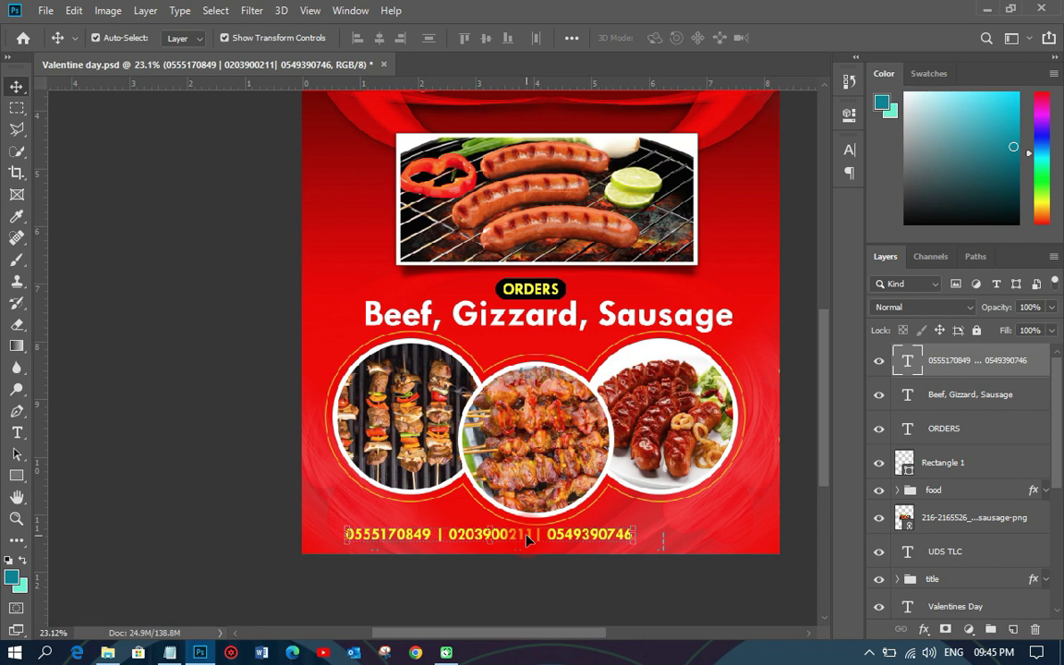
pyautogui.click(147, 532)
# Draw a rectangle about 238 by 100 px from the flyer's left edge to the phone numbers and fill it with white ffffff
pyautogui.click(17, 475)
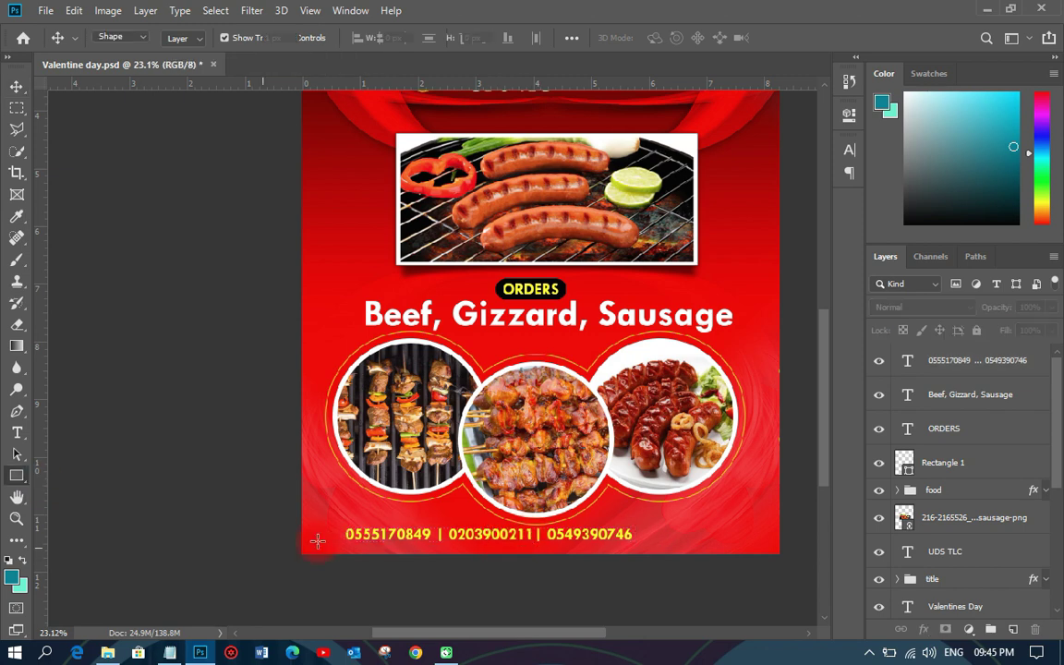
pyautogui.scroll(5, 317, 541)
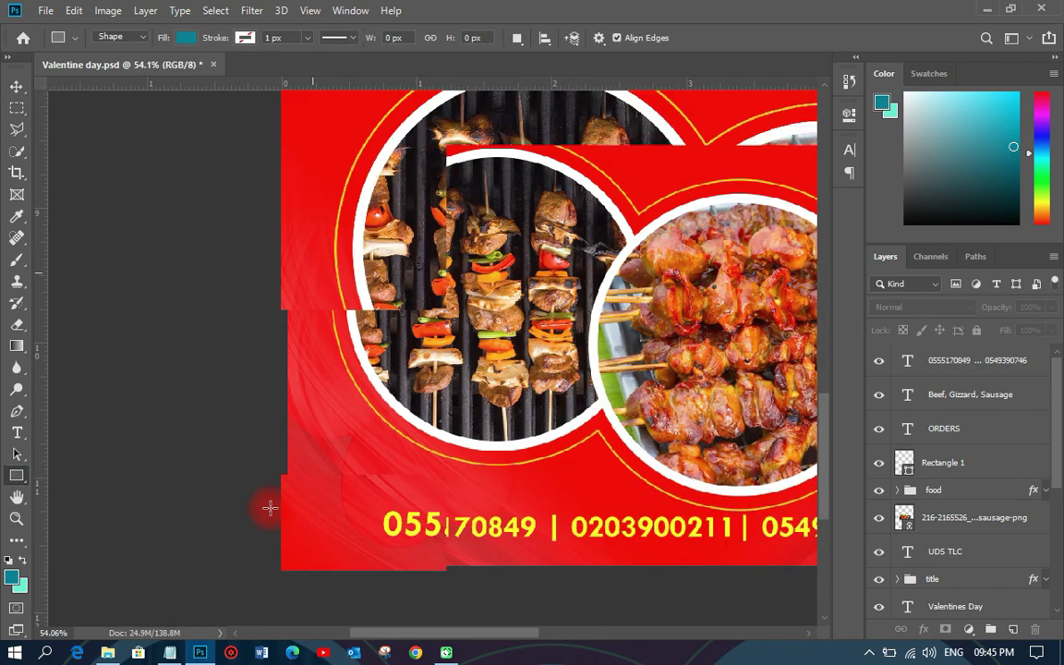
pyautogui.moveTo(273, 504); pyautogui.dragTo(379, 549)
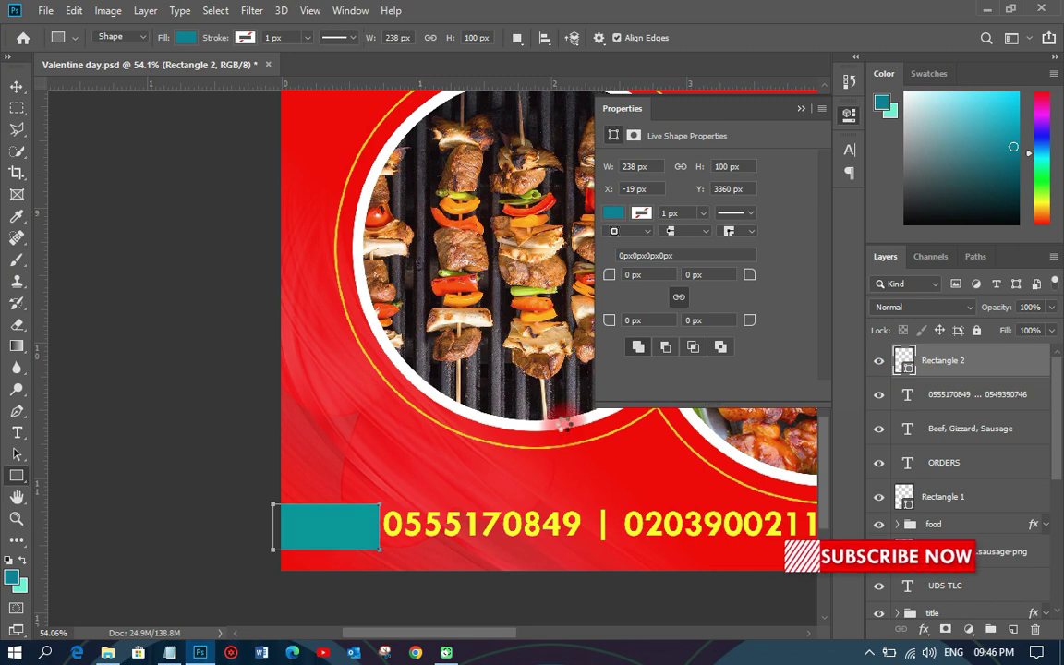
pyautogui.click(613, 213)
pyautogui.click(566, 426)
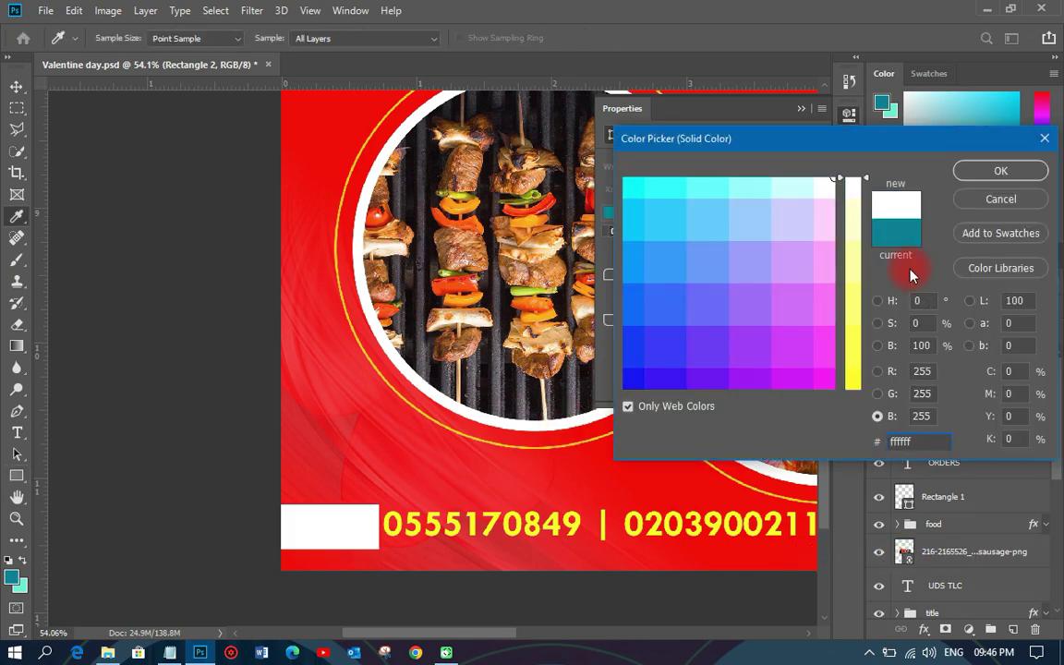
pyautogui.click(964, 171)
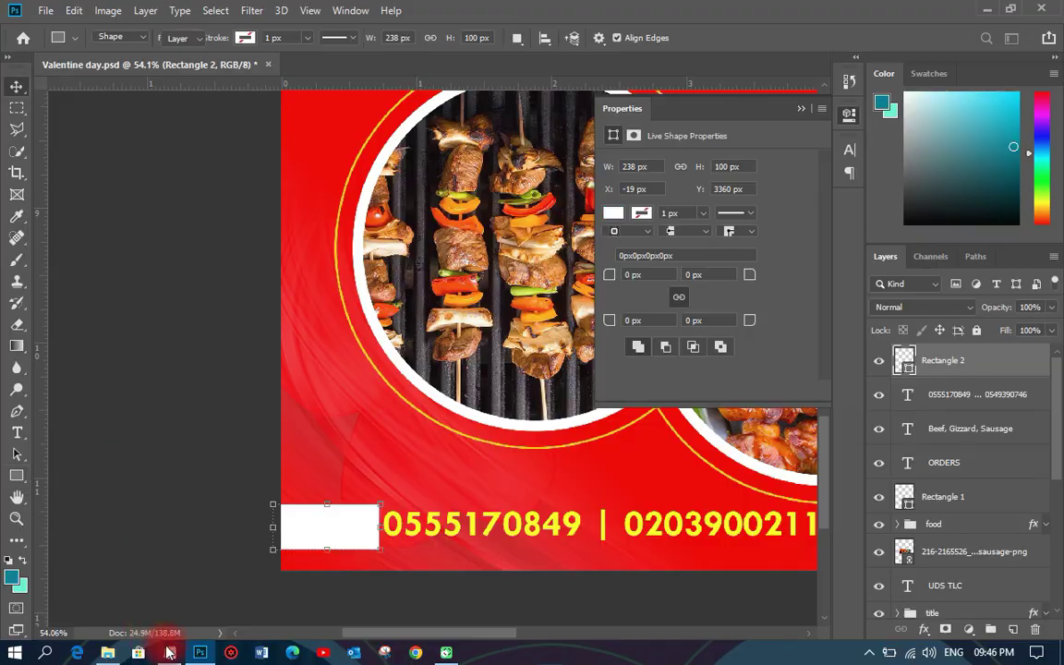
# Copy the word "contact" from the infor text file in Notepad and return to Photoshop
pyautogui.click(108, 654)
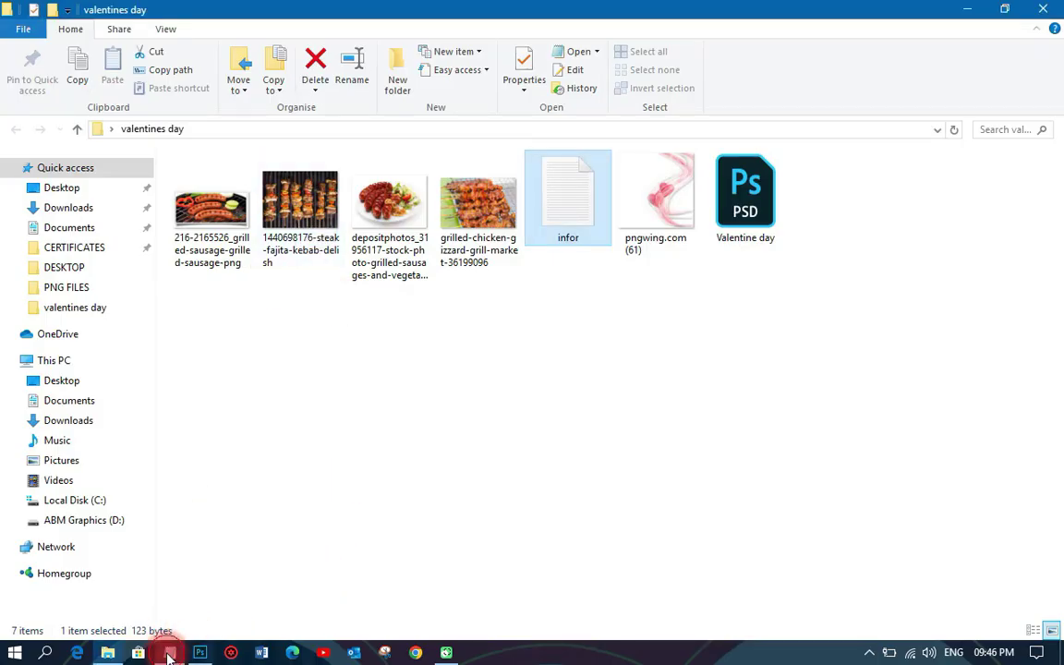
pyautogui.click(169, 652)
pyautogui.doubleClick(503, 299)
pyautogui.rightClick(518, 300)
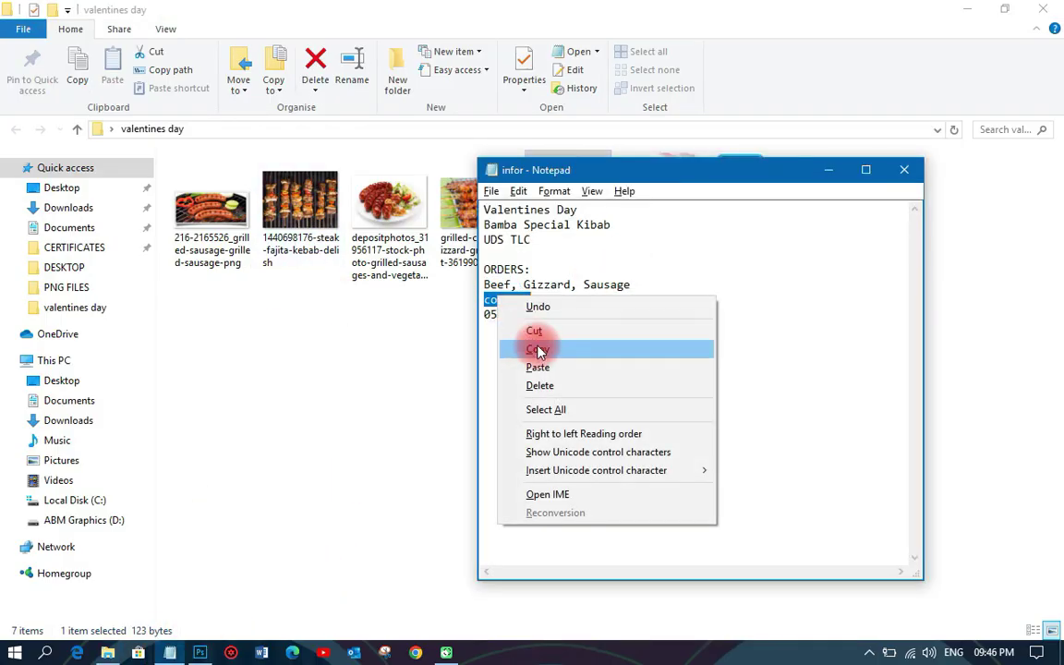
pyautogui.click(542, 350)
pyautogui.click(200, 653)
# Add the copied word "contact" as a new text layer over the white rectangle
pyautogui.press('space')
pyautogui.click(226, 421)
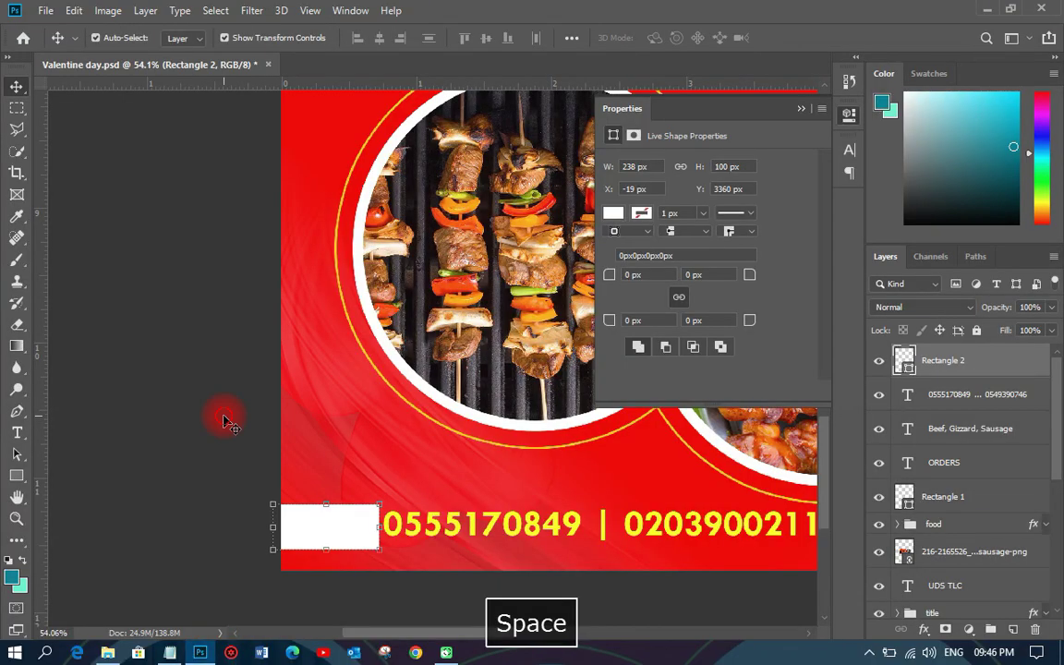
pyautogui.click(17, 432)
pyautogui.click(298, 526)
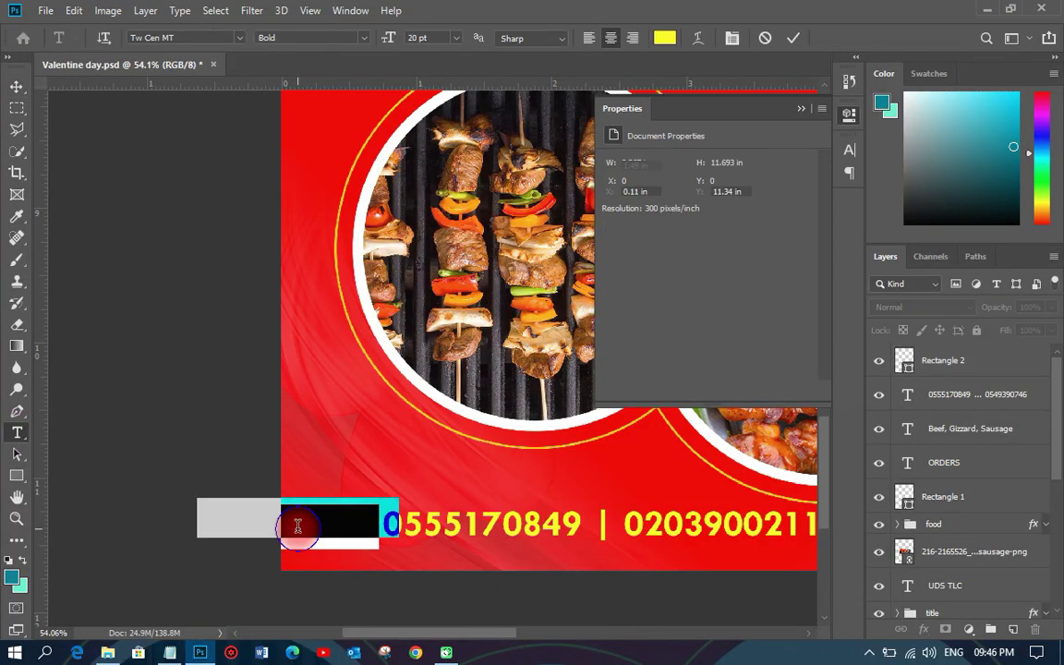
pyautogui.rightClick(298, 527)
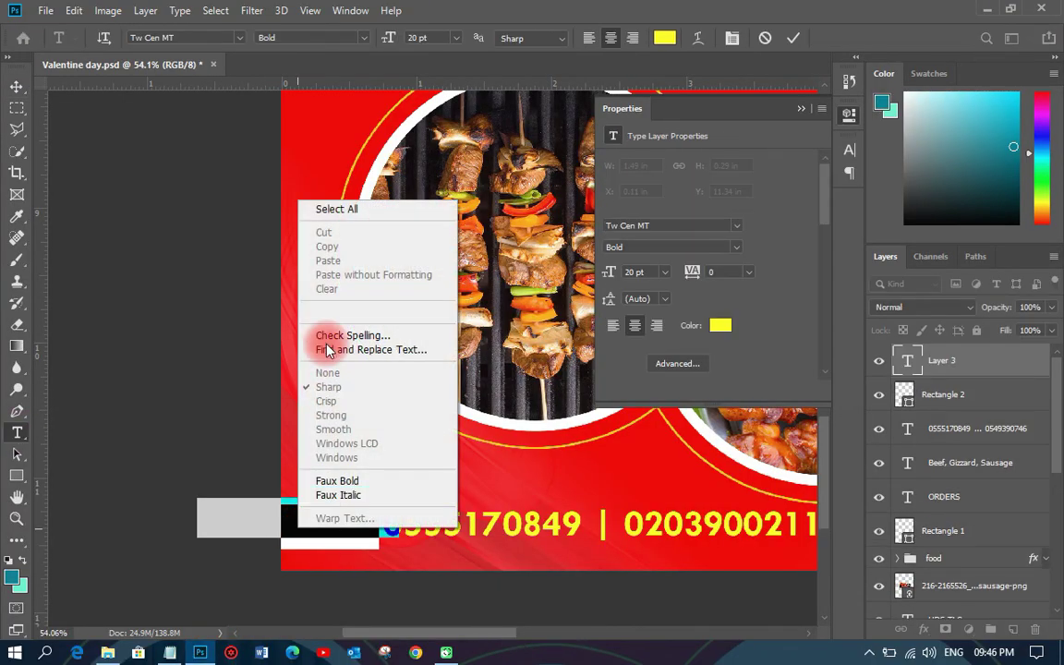
pyautogui.rightClick(290, 504)
pyautogui.click(325, 247)
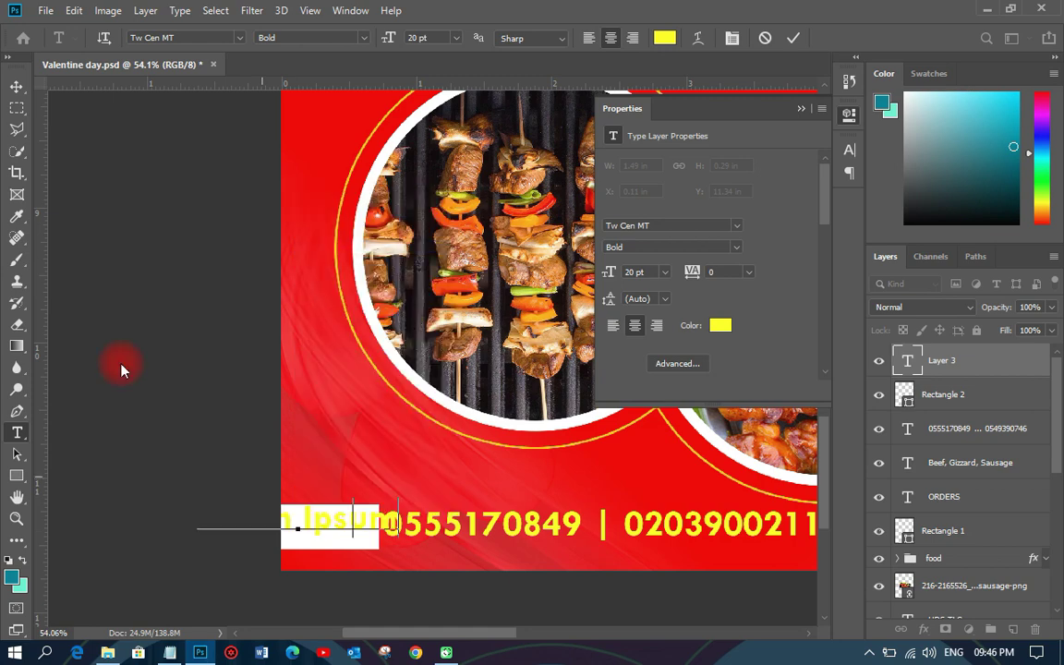
pyautogui.write('contact')
pyautogui.click(16, 87)
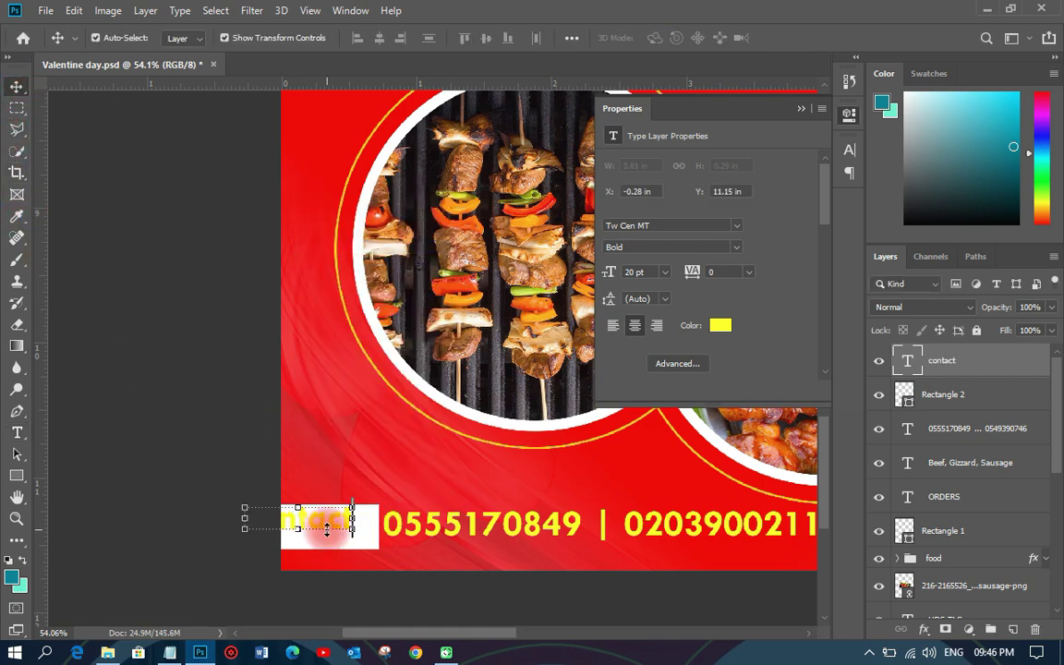
# Reduce the "contact" text to 14 pt and position it inside the white rectangle
pyautogui.moveTo(328, 524); pyautogui.dragTo(362, 539)
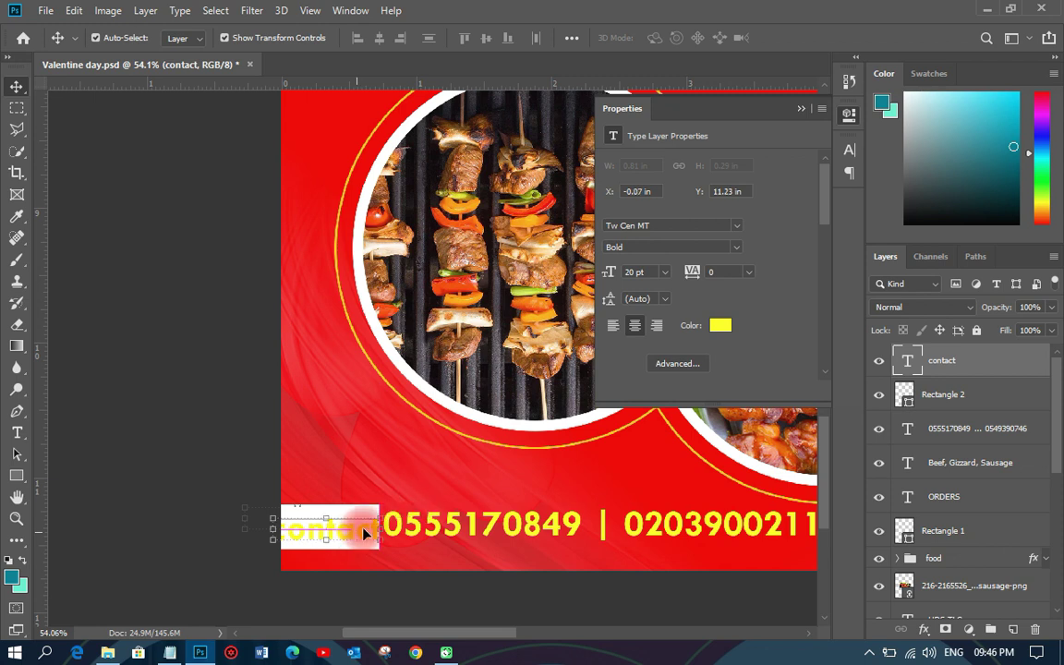
pyautogui.click(662, 273)
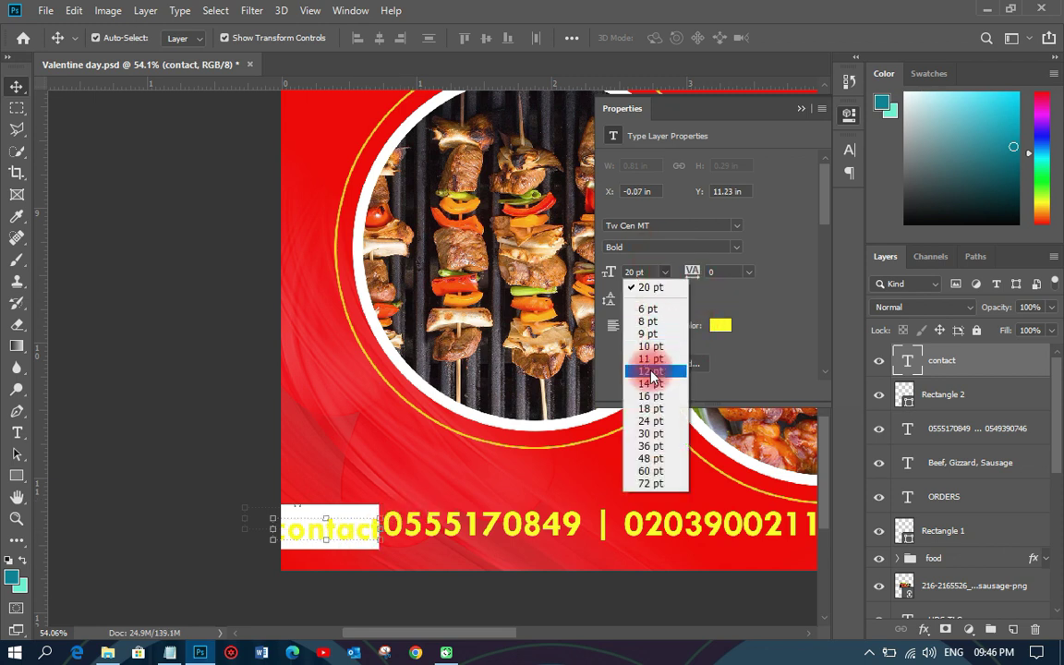
pyautogui.click(649, 409)
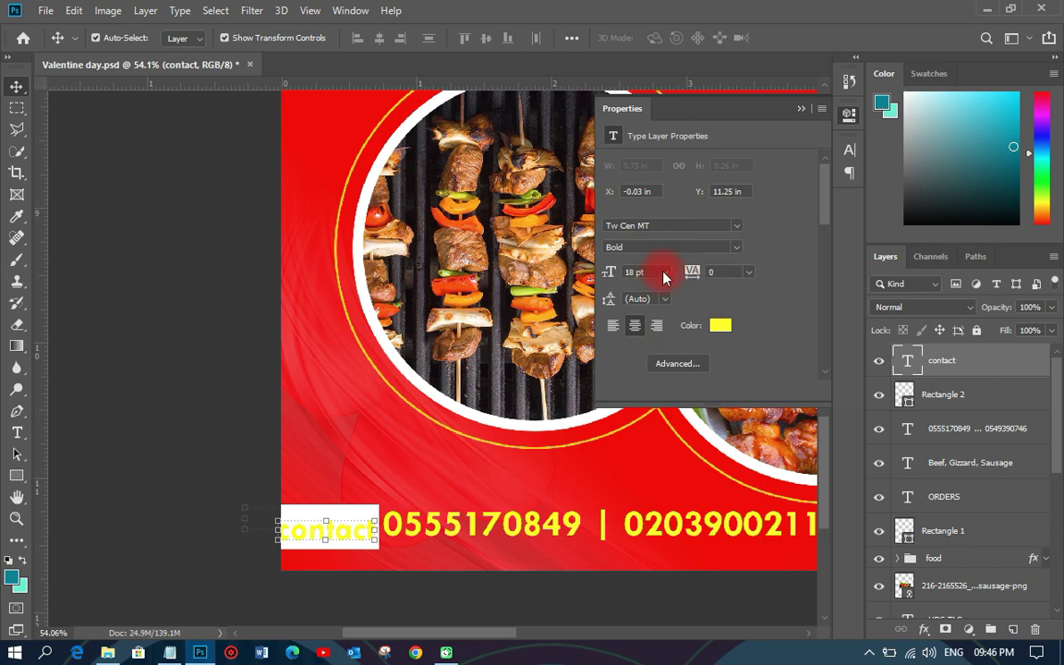
pyautogui.click(664, 274)
pyautogui.click(647, 388)
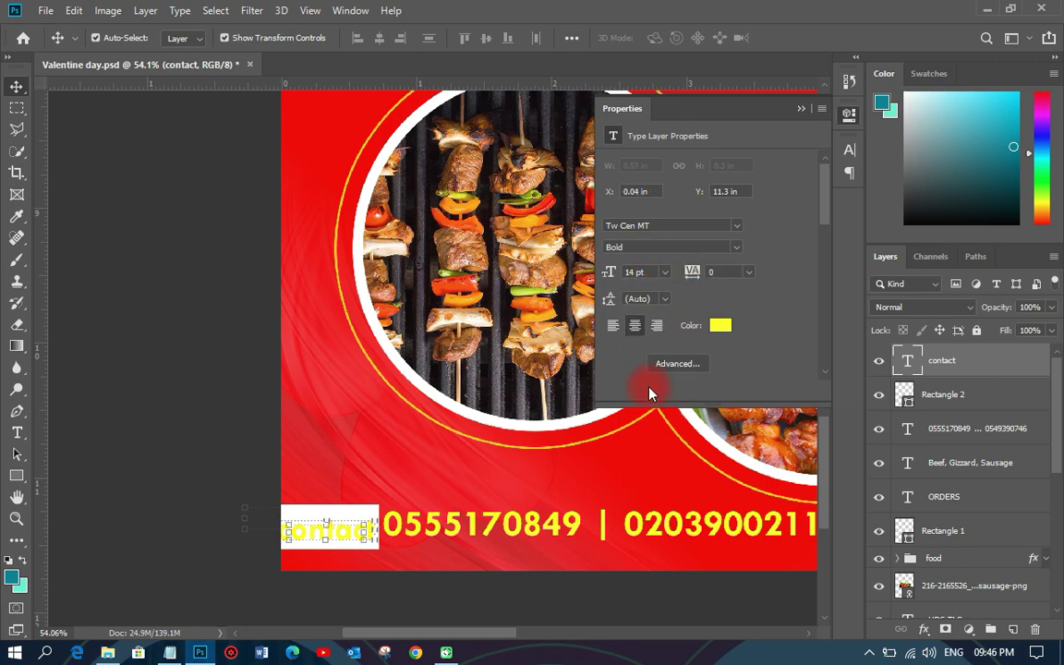
pyautogui.click(231, 470)
pyautogui.scroll(4, 285, 558)
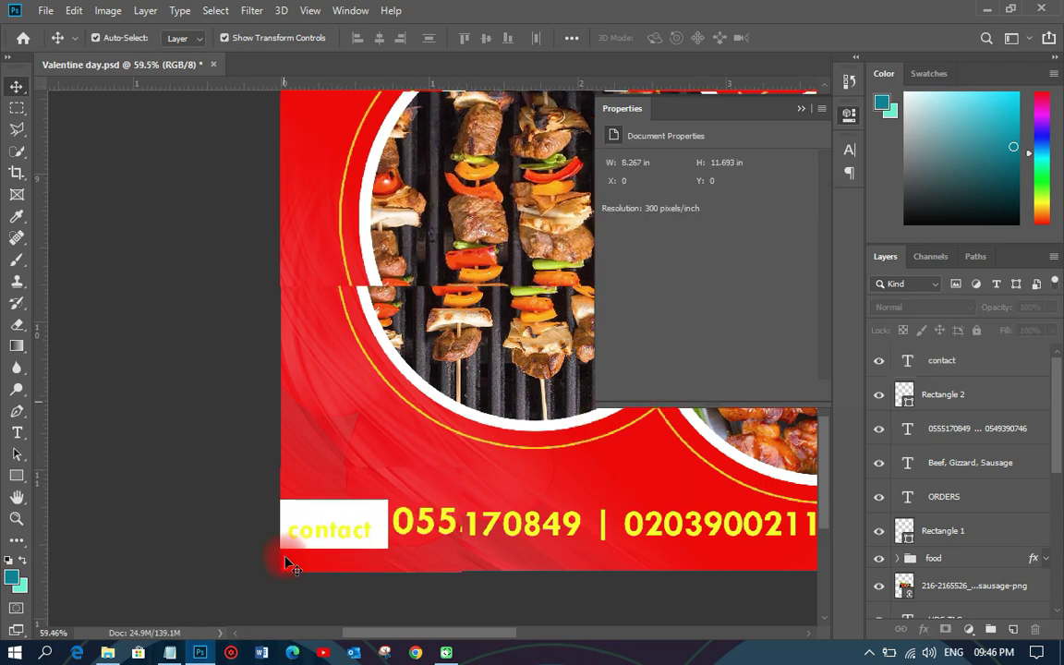
pyautogui.moveTo(368, 527); pyautogui.dragTo(363, 518)
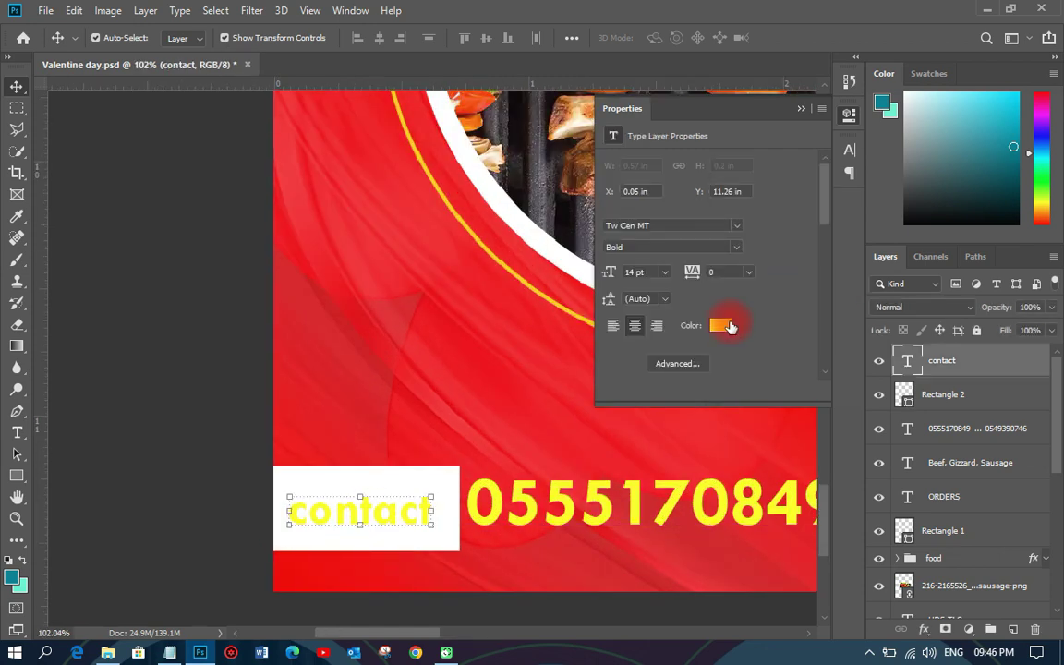
# Recolour the "contact" text to red ff0000, sampled from the flyer background
pyautogui.click(722, 326)
pyautogui.click(295, 574)
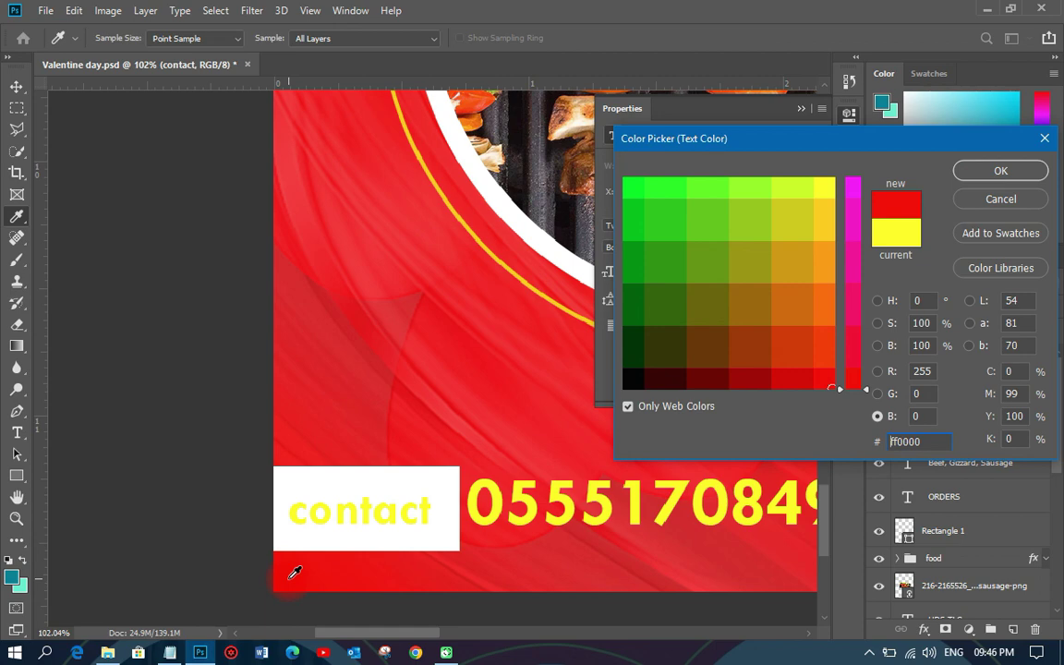
pyautogui.click(998, 173)
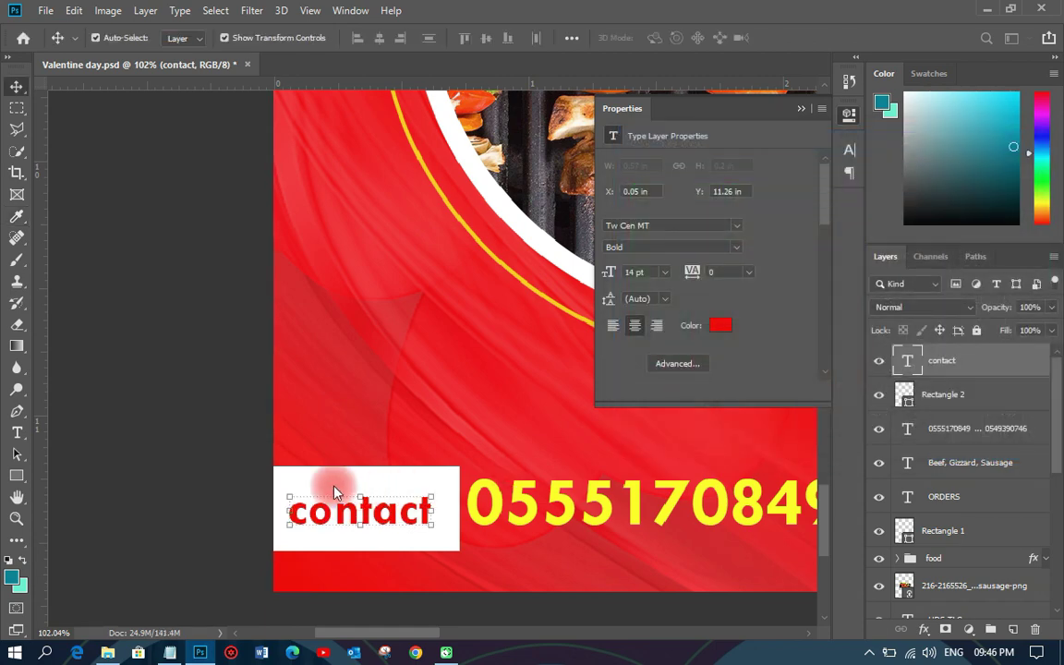
# Set the "contact" text to all caps and its size to 11 pt
pyautogui.click(849, 149)
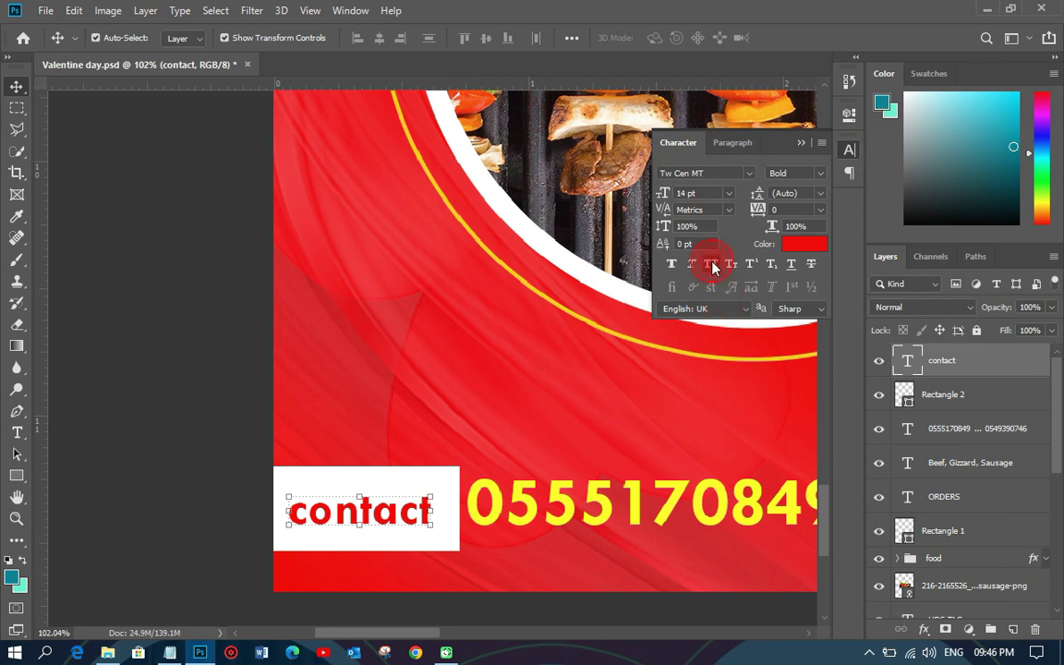
pyautogui.click(712, 265)
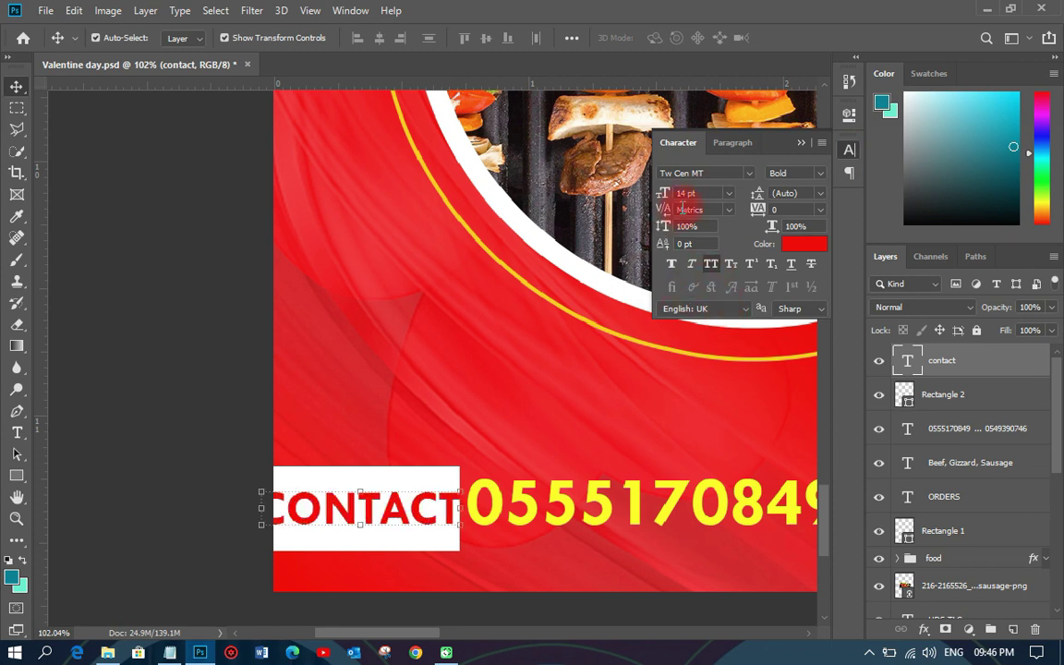
pyautogui.click(725, 193)
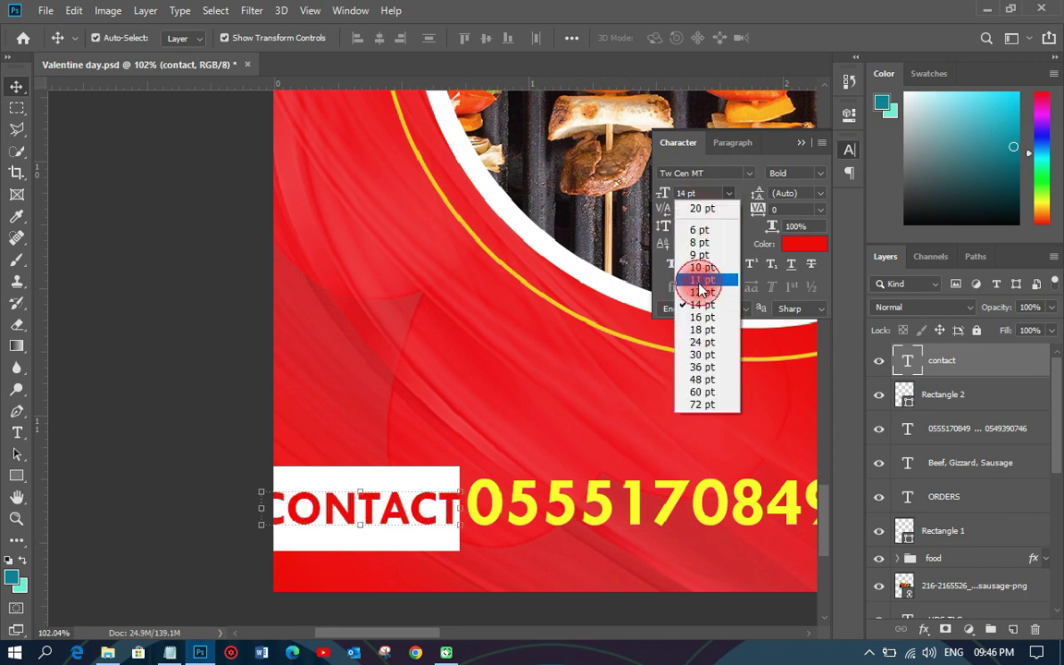
pyautogui.click(702, 280)
pyautogui.click(213, 379)
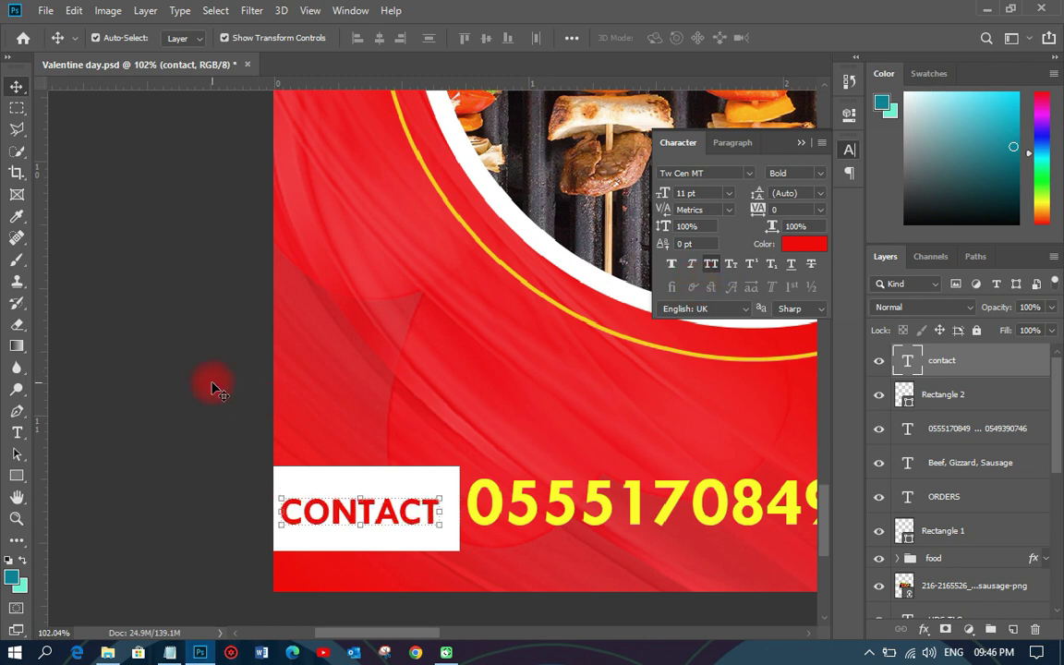
# Shift the CONTACT text against the white rectangle's right end, vertically centred, and reduce the rectangle's height evenly around it
pyautogui.click(407, 508)
pyautogui.moveTo(392, 514); pyautogui.dragTo(412, 508)
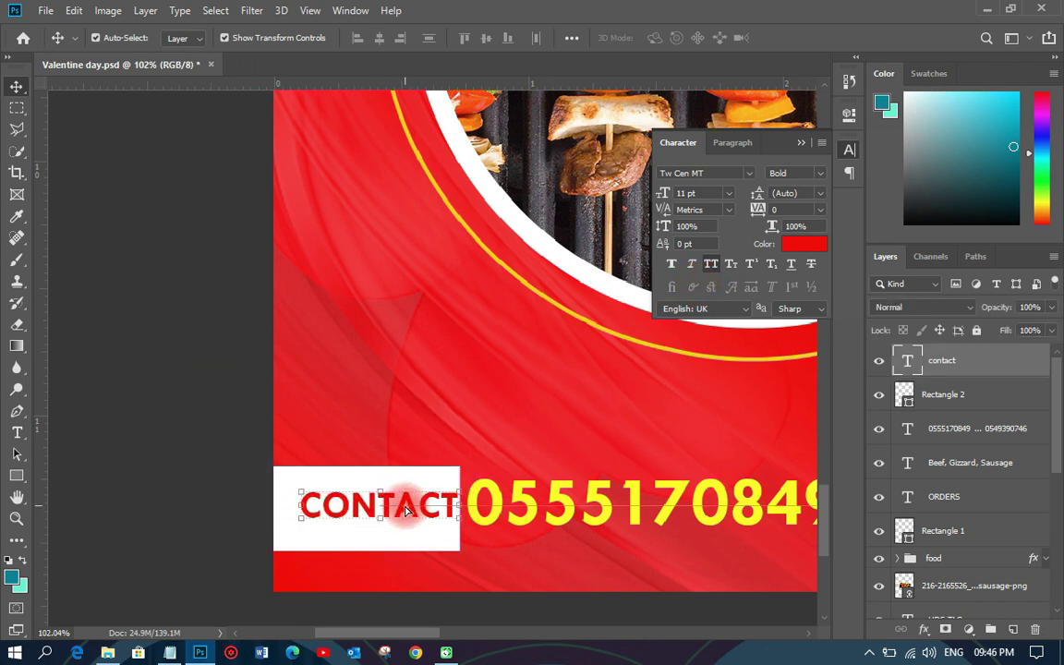
pyautogui.click(364, 547)
pyautogui.moveTo(363, 548); pyautogui.dragTo(375, 527)
pyautogui.press('Return')
pyautogui.moveTo(359, 485); pyautogui.dragTo(359, 495)
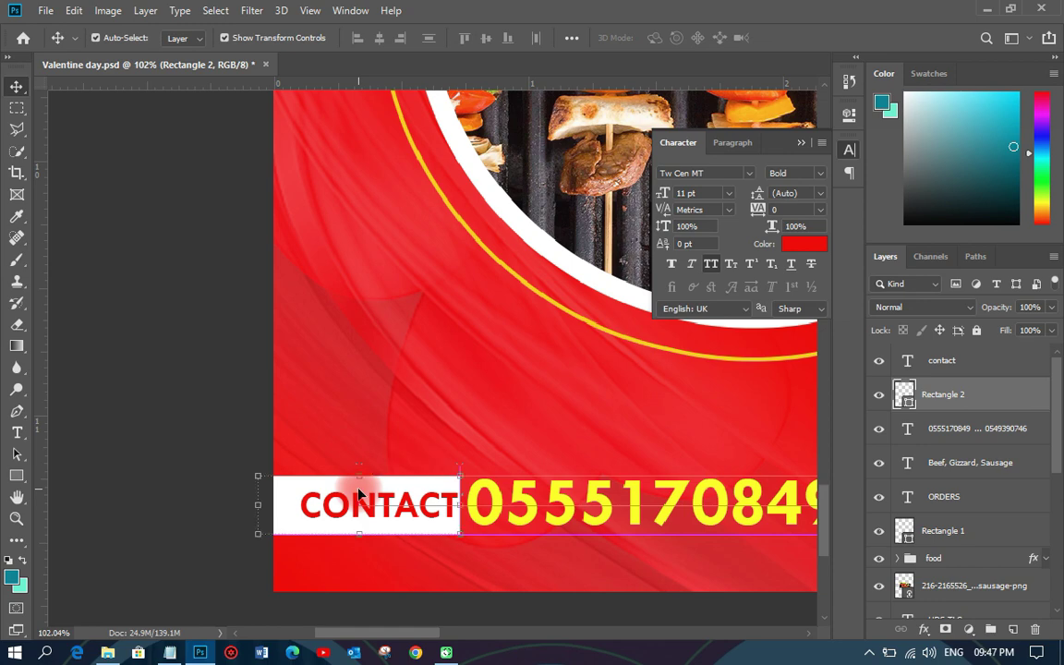
pyautogui.click(248, 441)
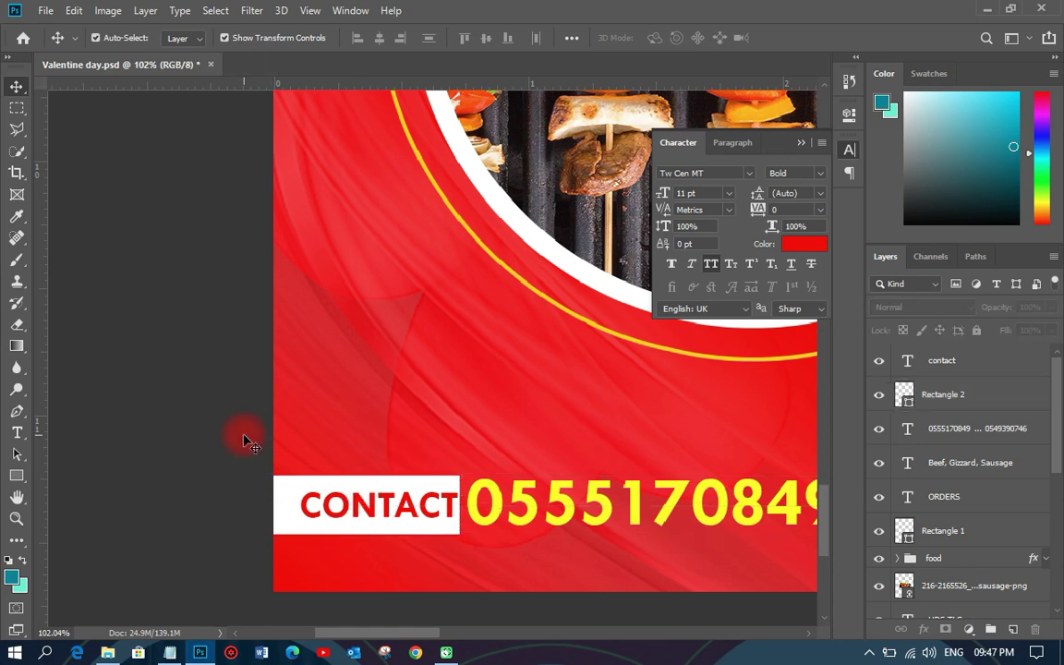
pyautogui.scroll(-3, 248, 440)
pyautogui.scroll(-3, 325, 507)
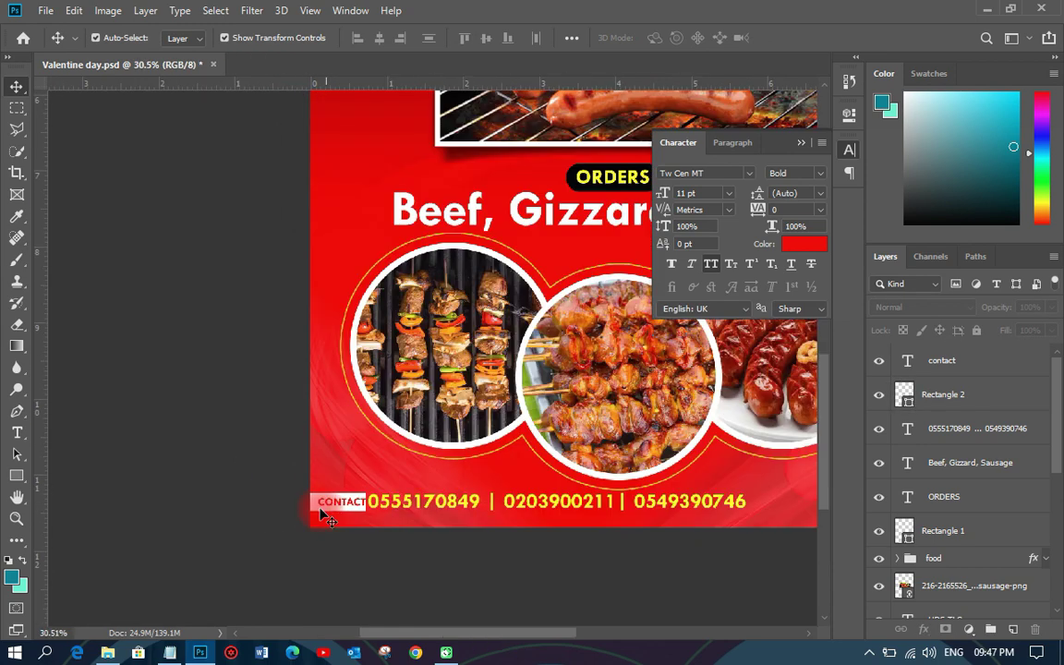
pyautogui.scroll(-2, 323, 515)
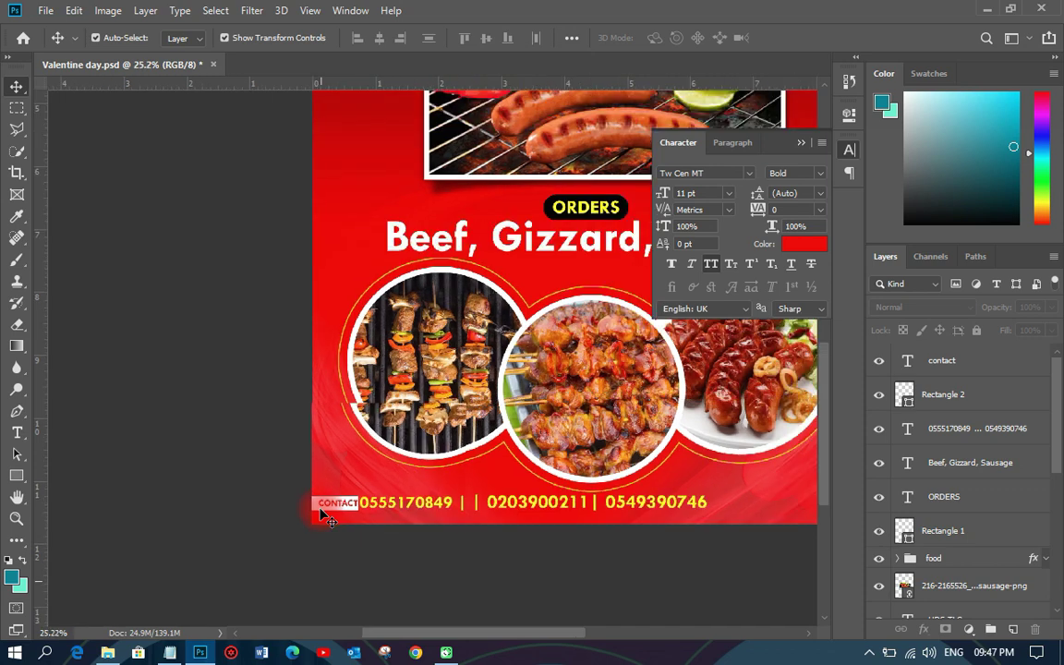
pyautogui.scroll(-2, 440, 566)
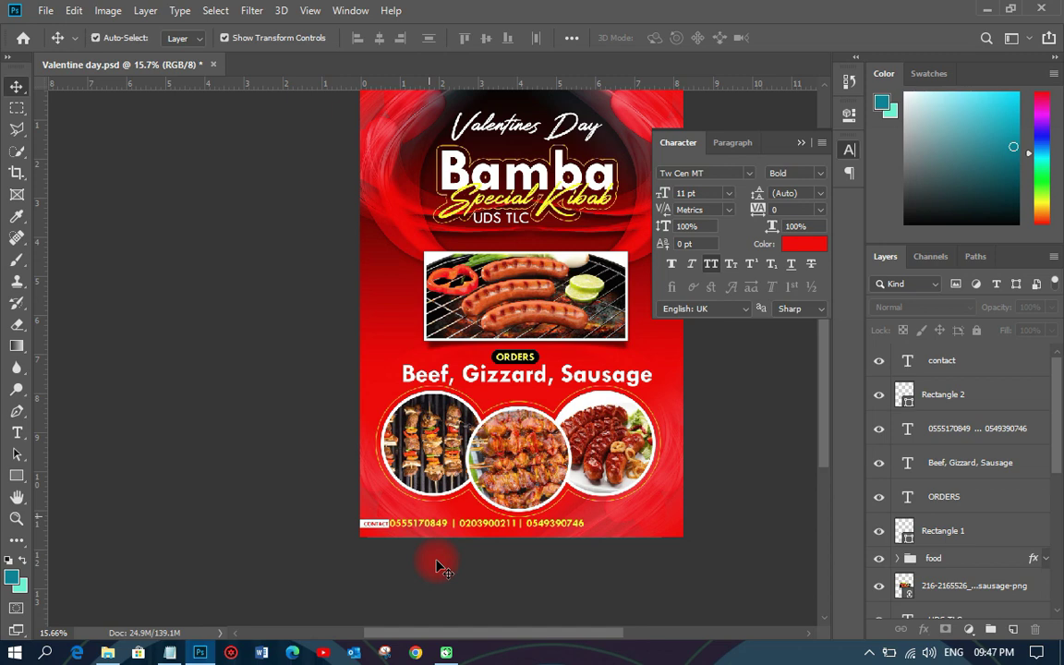
# Check the flyer's content against the event text in the infor Notepad file, then return to the flyer
pyautogui.click(850, 151)
pyautogui.scroll(-1, 550, 492)
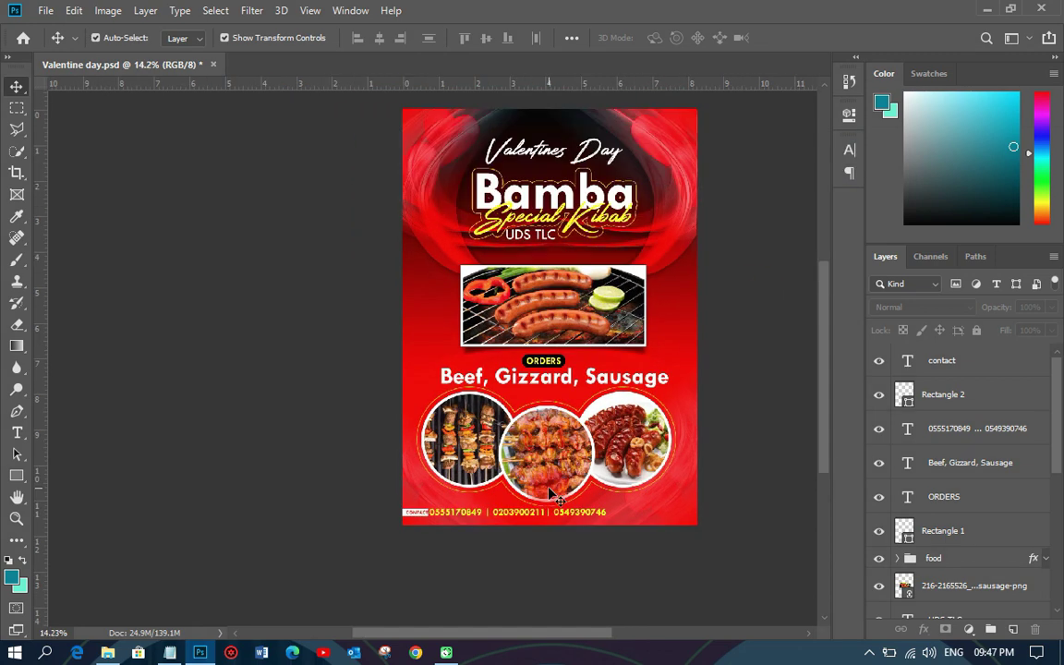
pyautogui.scroll(-1, 550, 492)
pyautogui.scroll(2, 795, 301)
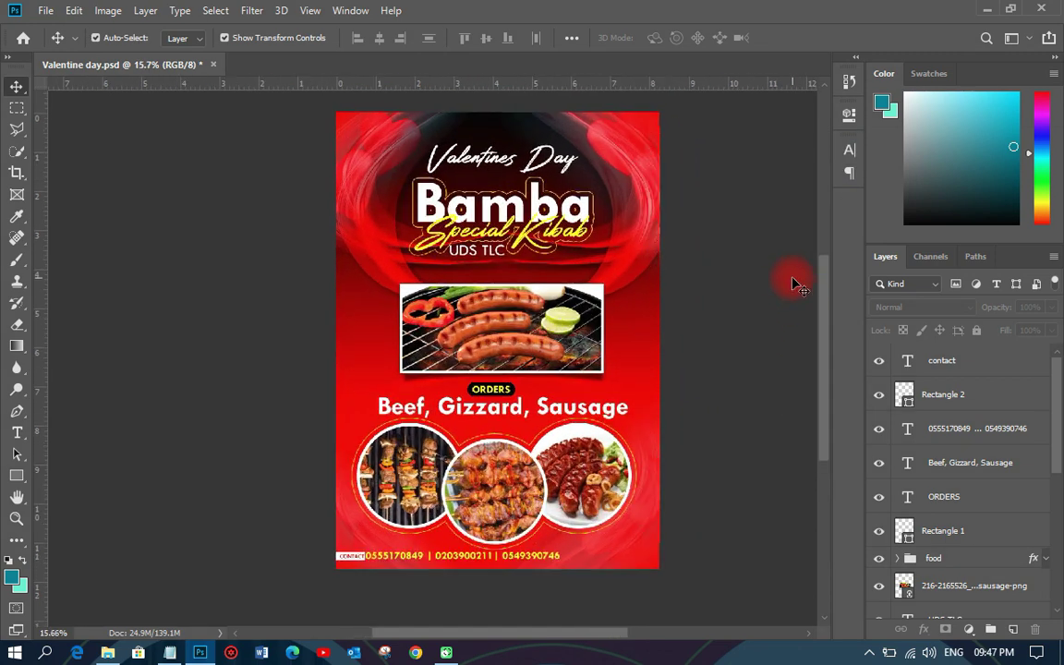
pyautogui.click(171, 653)
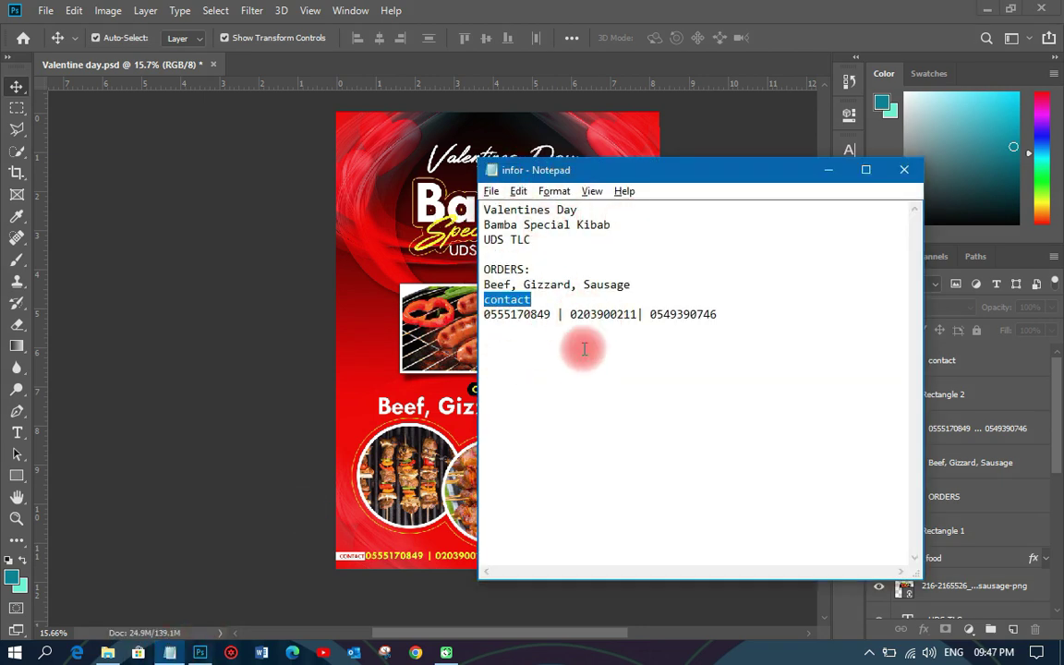
pyautogui.click(240, 312)
pyautogui.press('space')
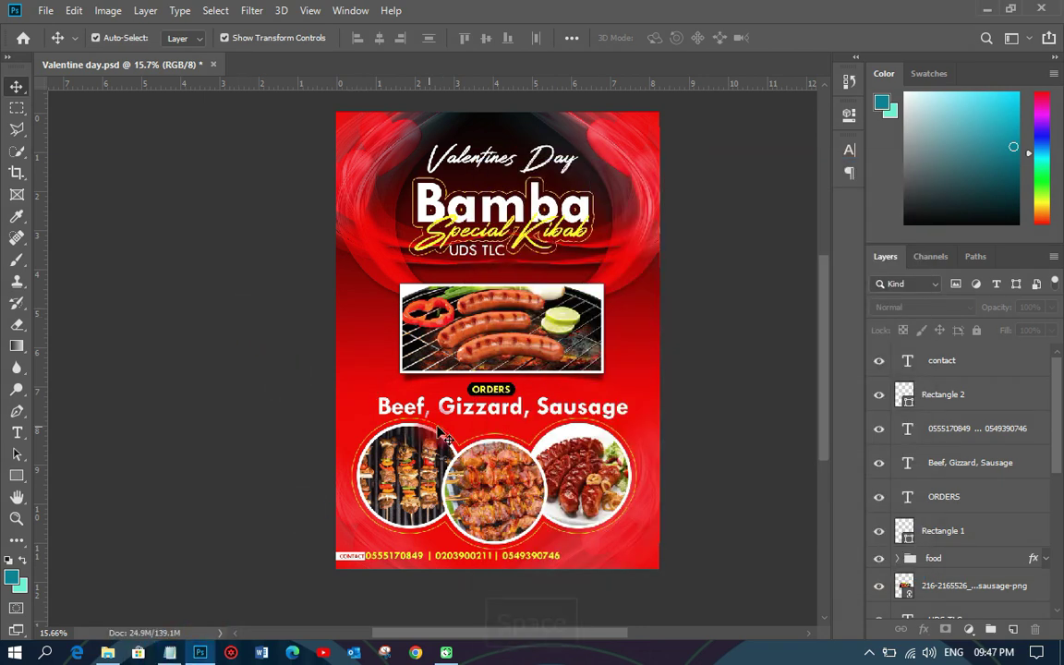
# In the Gradient Fill 1 background, move the red stop to about the gradient's middle and recolour the end stop black 000000
pyautogui.scroll(-6, 948, 513)
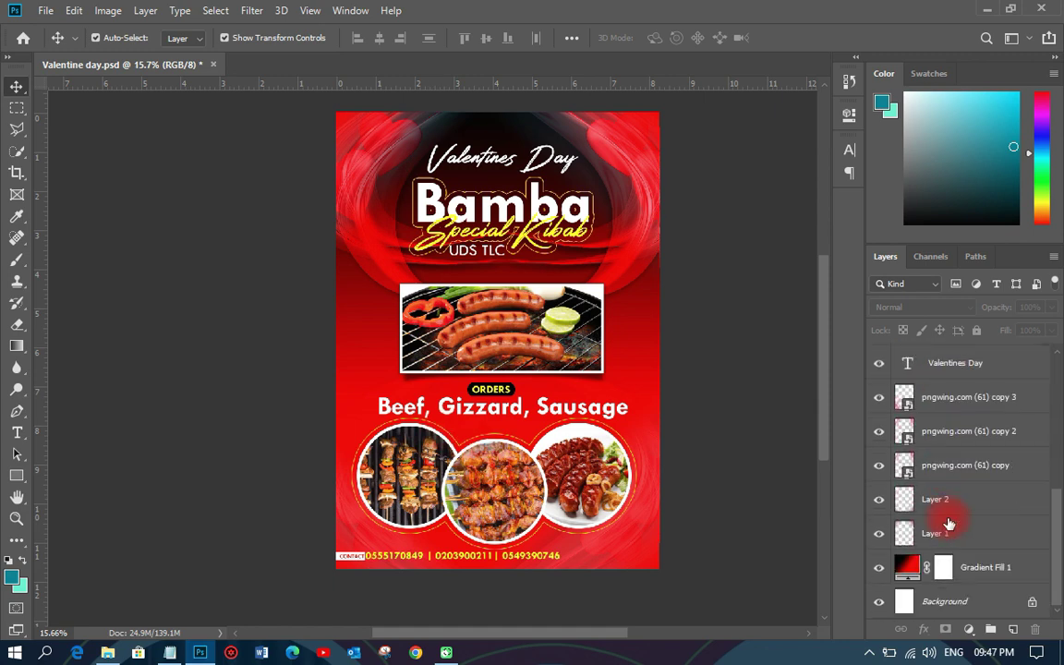
pyautogui.doubleClick(908, 566)
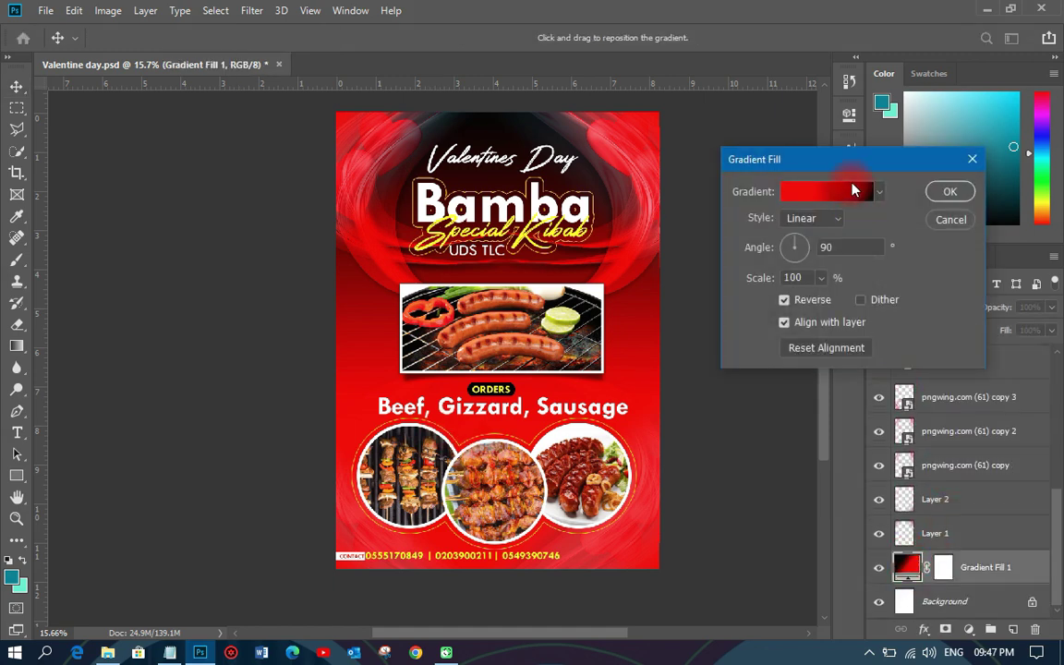
pyautogui.click(845, 190)
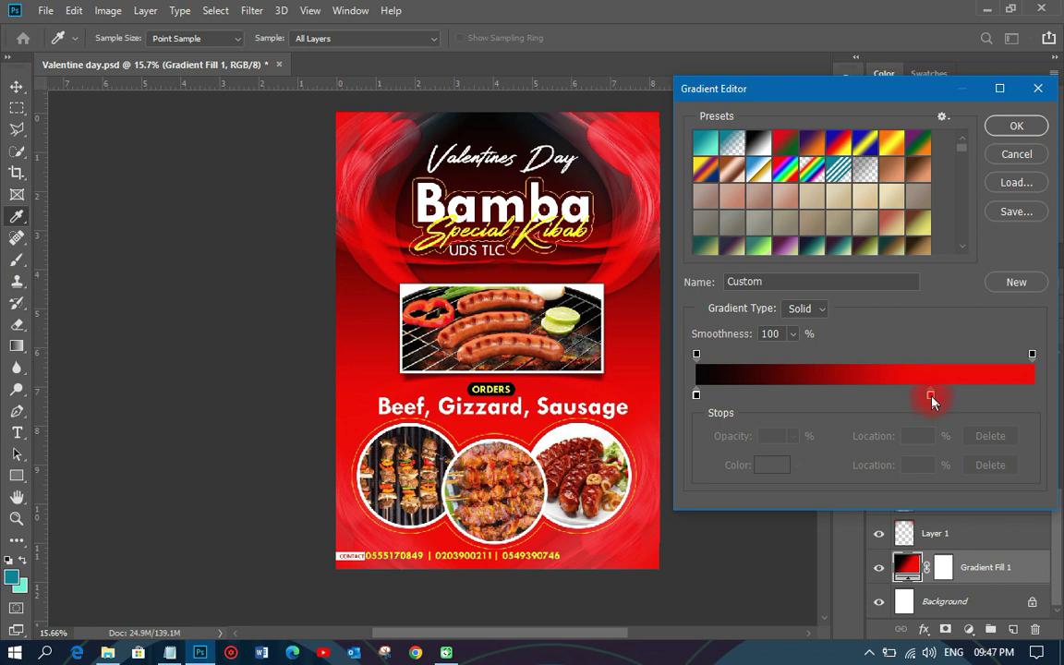
pyautogui.moveTo(931, 396); pyautogui.dragTo(869, 397)
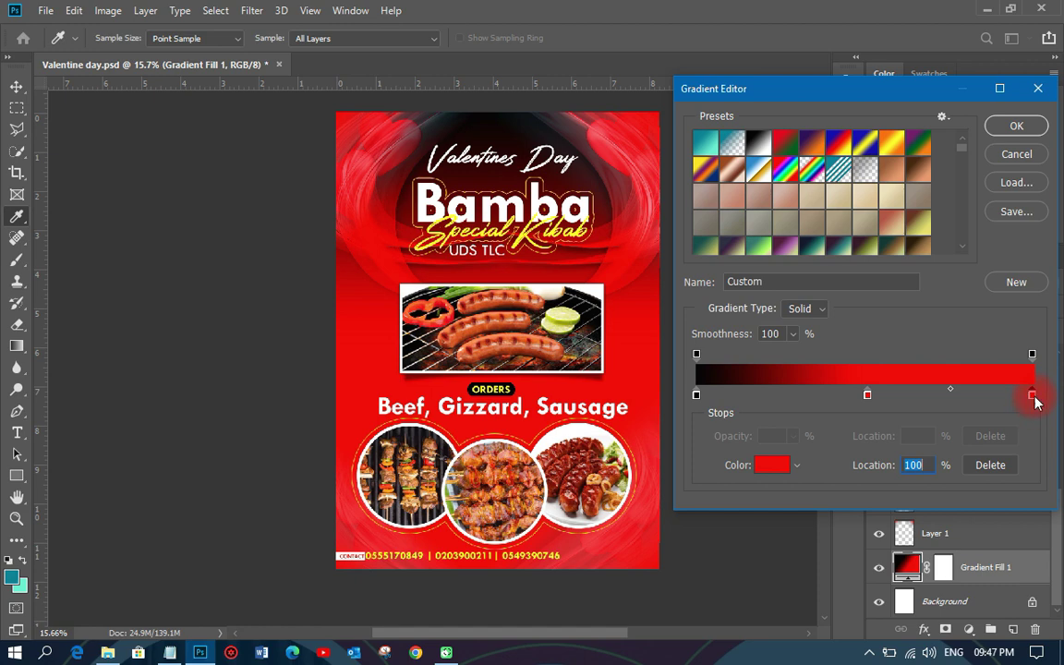
pyautogui.doubleClick(1032, 396)
pyautogui.click(497, 129)
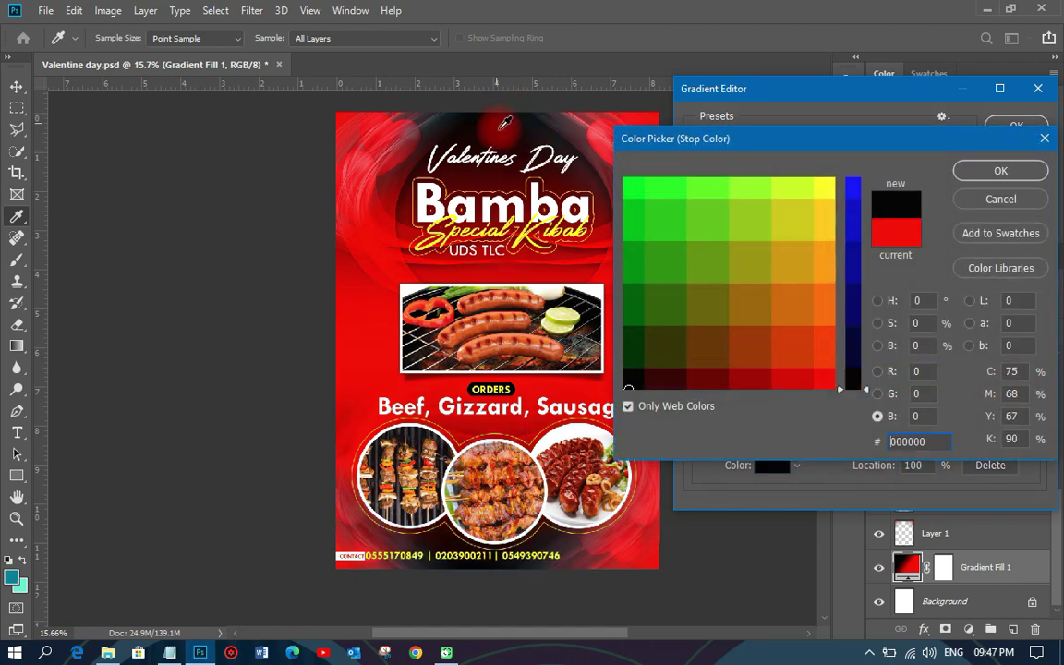
pyautogui.click(970, 174)
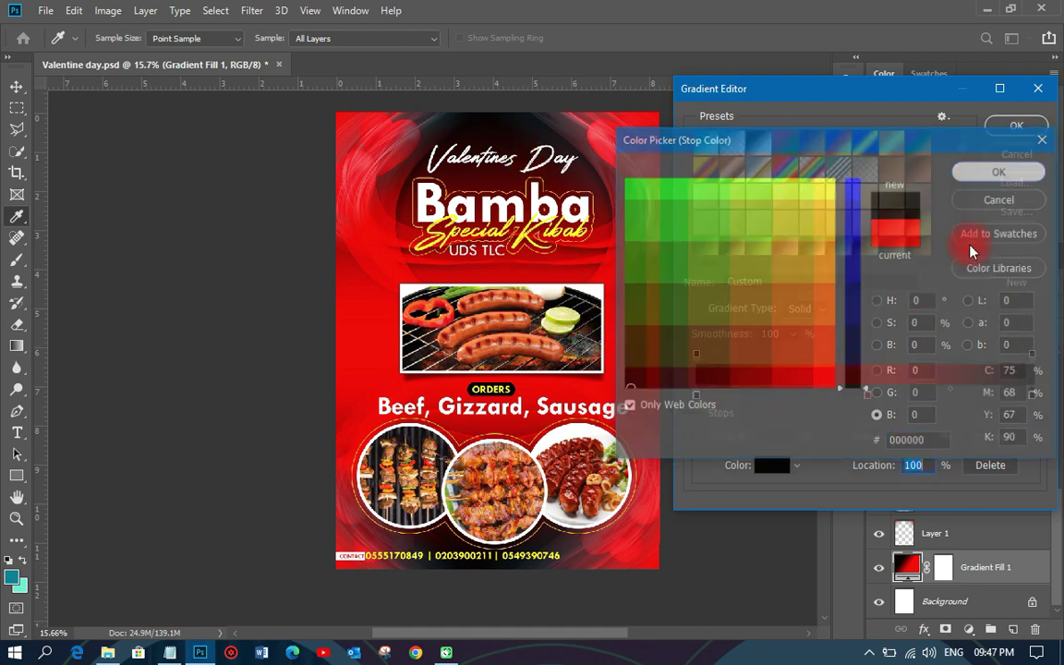
# Shift the gradient's black end stop to 93% and apply the edited gradient fill
pyautogui.moveTo(1033, 397); pyautogui.dragTo(991, 401)
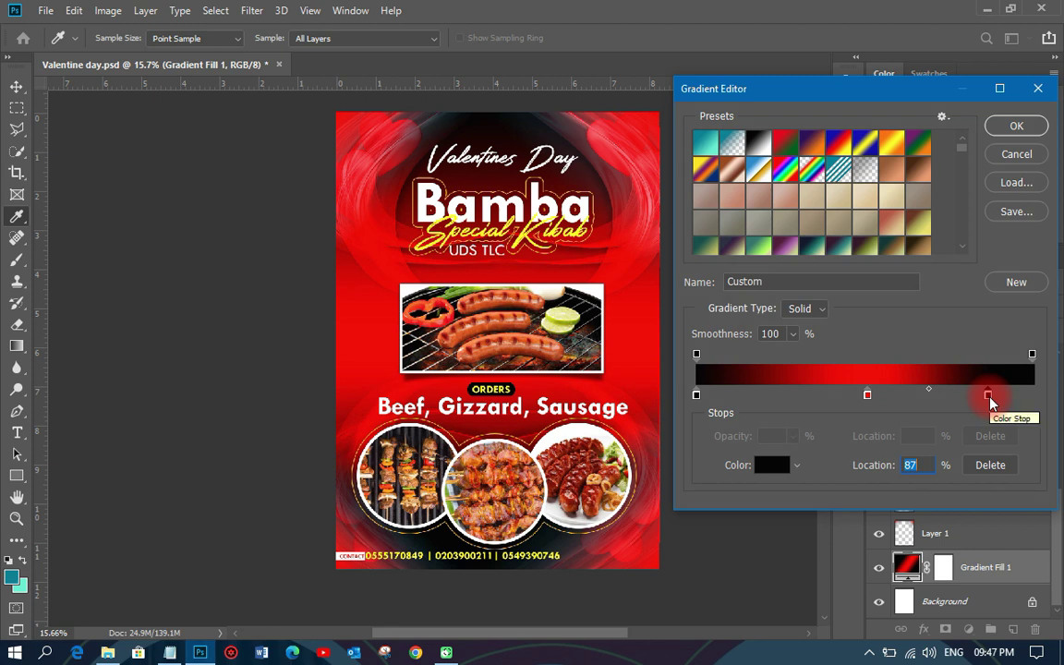
pyautogui.moveTo(989, 400); pyautogui.dragTo(1012, 399)
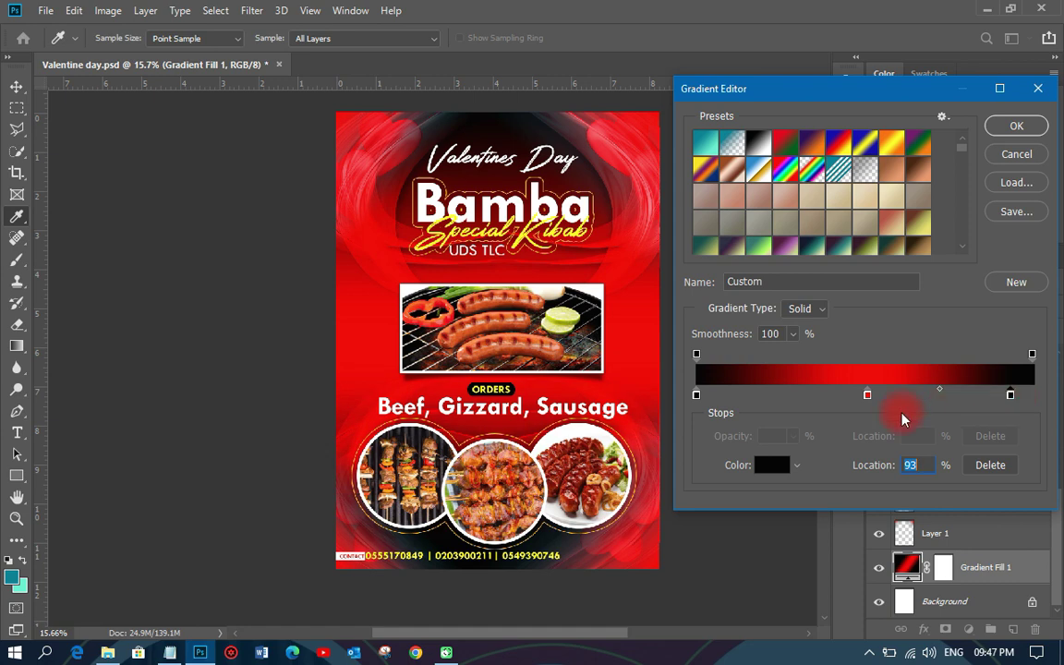
pyautogui.click(1016, 126)
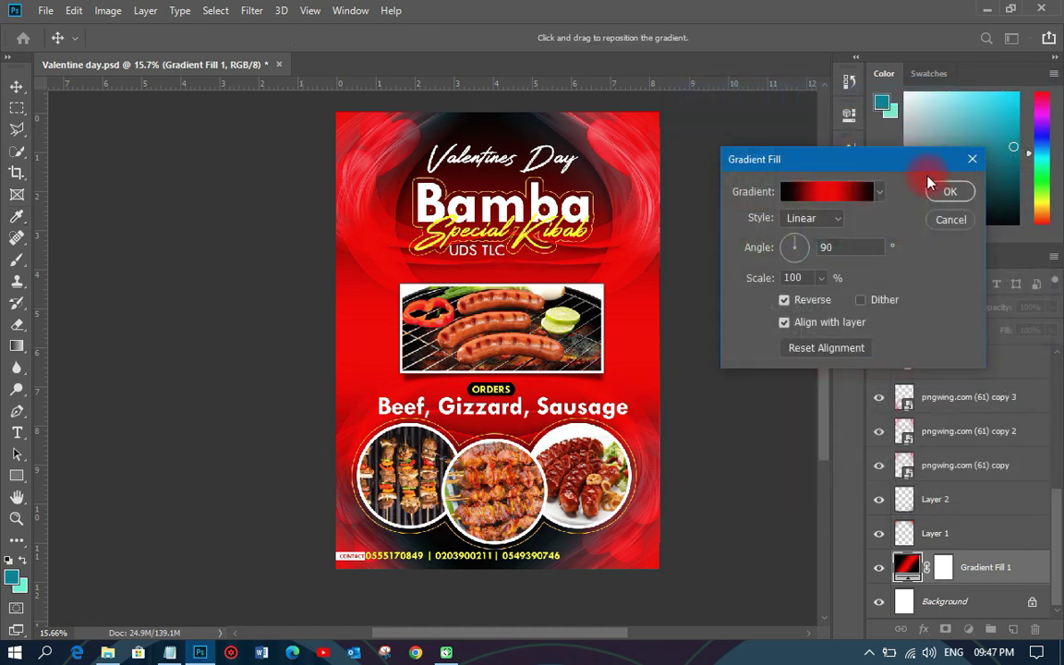
pyautogui.click(949, 192)
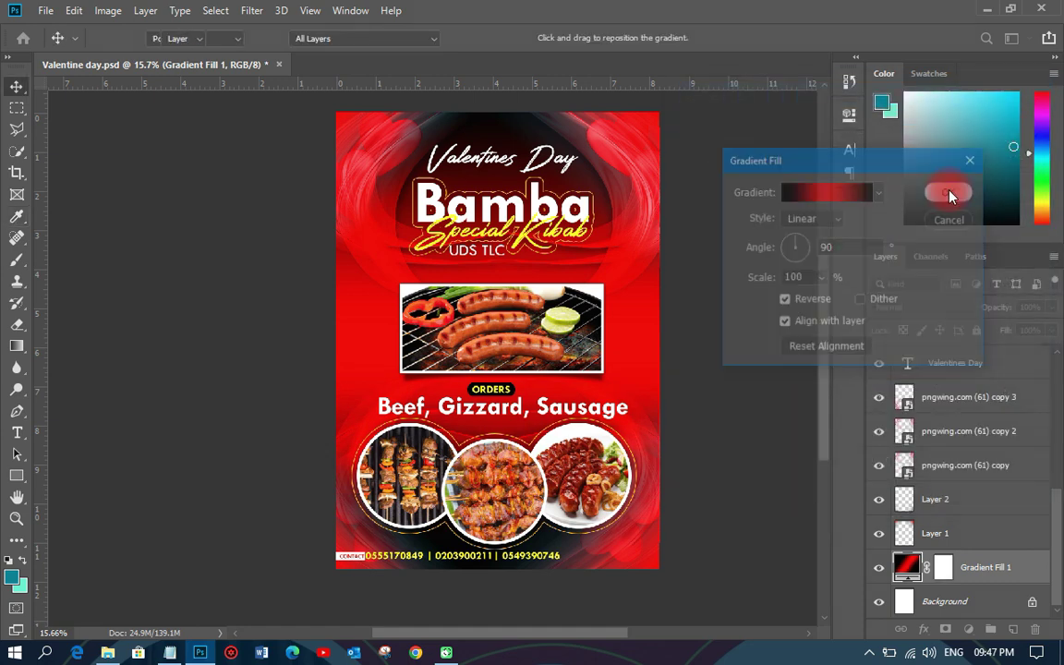
pyautogui.click(711, 301)
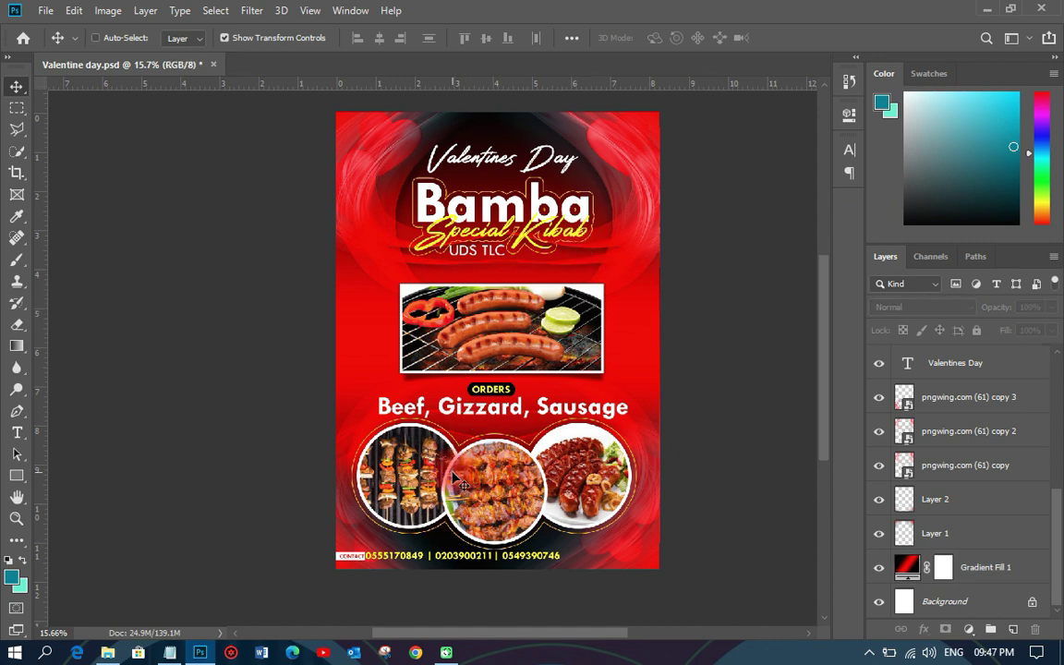
# Move the grilled sausage photo up until it sits just below the UDS TLC text
pyautogui.hotkey('ctrl', '0')
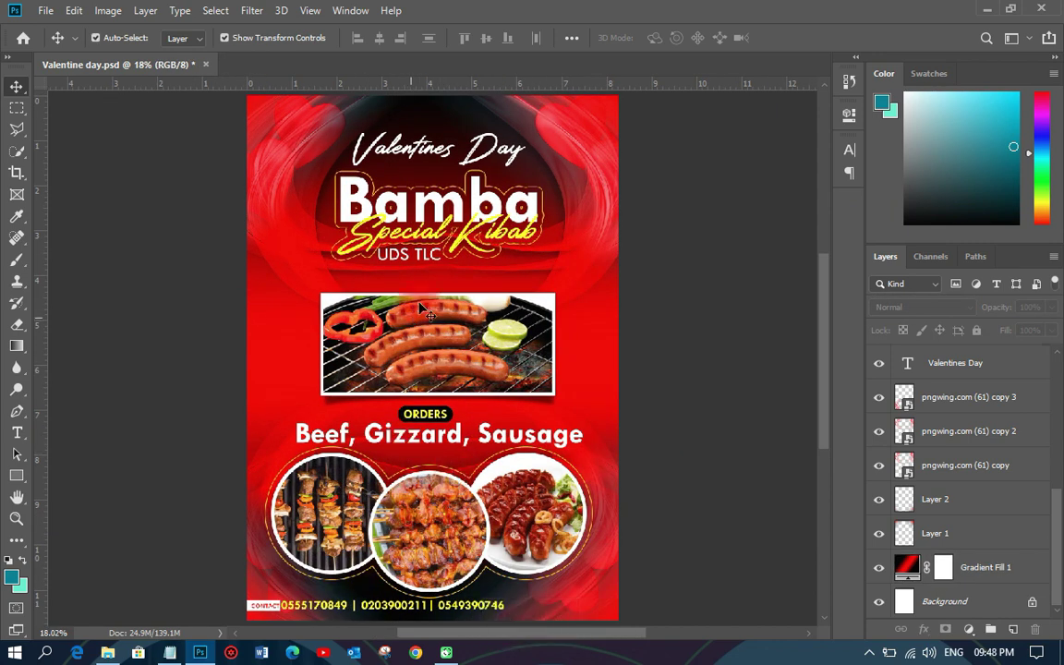
pyautogui.click(471, 358)
pyautogui.moveTo(472, 358); pyautogui.dragTo(473, 328)
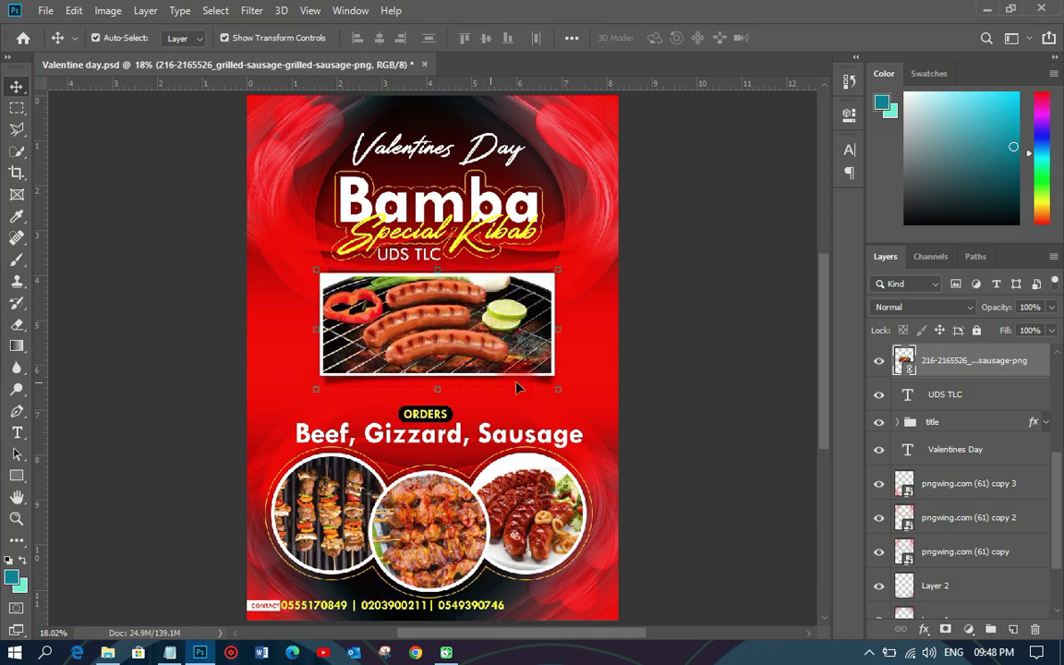
pyautogui.click(649, 345)
# Raise the ORDERS label with its black rectangle, centred beneath the sausage photo, and move the "Beef, Gizzard, Sausage" text up slightly
pyautogui.click(420, 418)
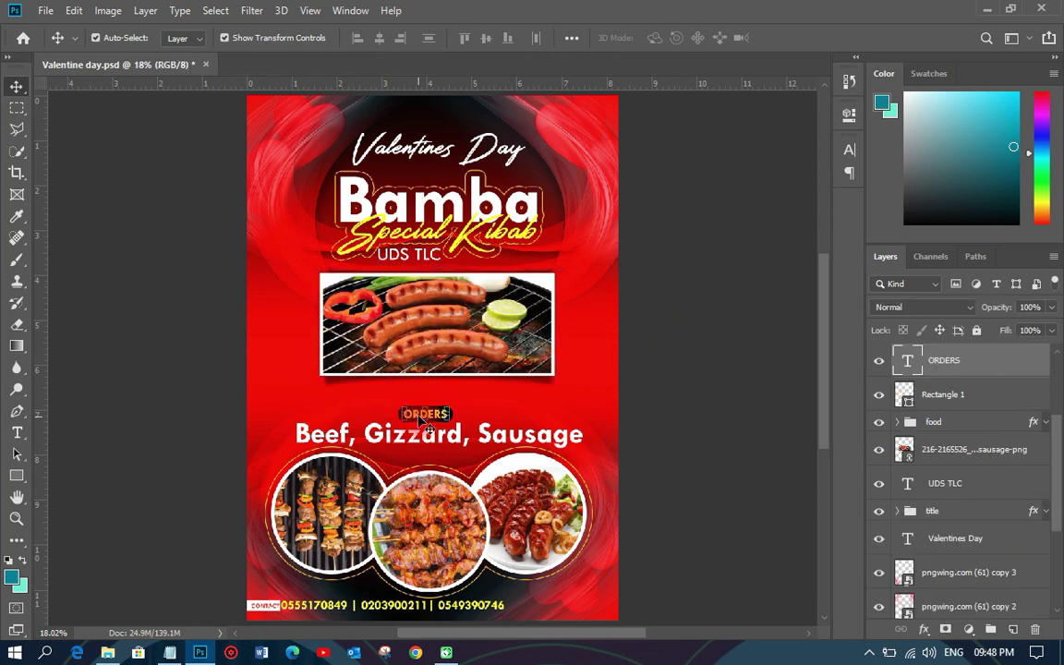
pyautogui.keyDown('shift'); pyautogui.click(943, 399); pyautogui.keyUp('shift')
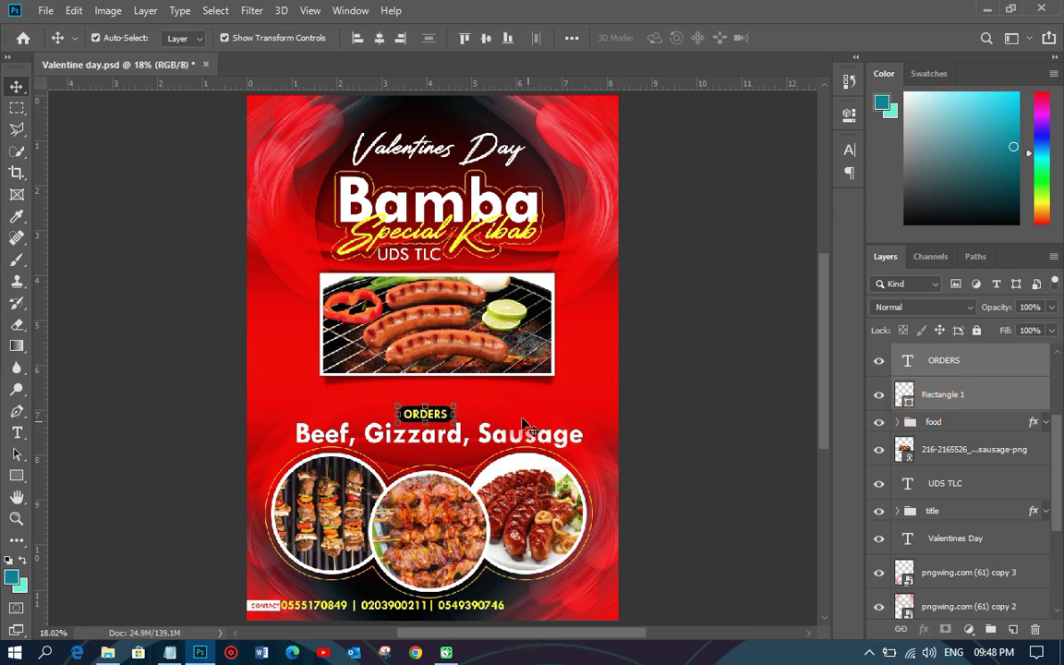
pyautogui.moveTo(540, 417)
pyautogui.mouseDown()
pyautogui.moveTo(532, 402)
pyautogui.moveTo(547, 433)
pyautogui.mouseUp()
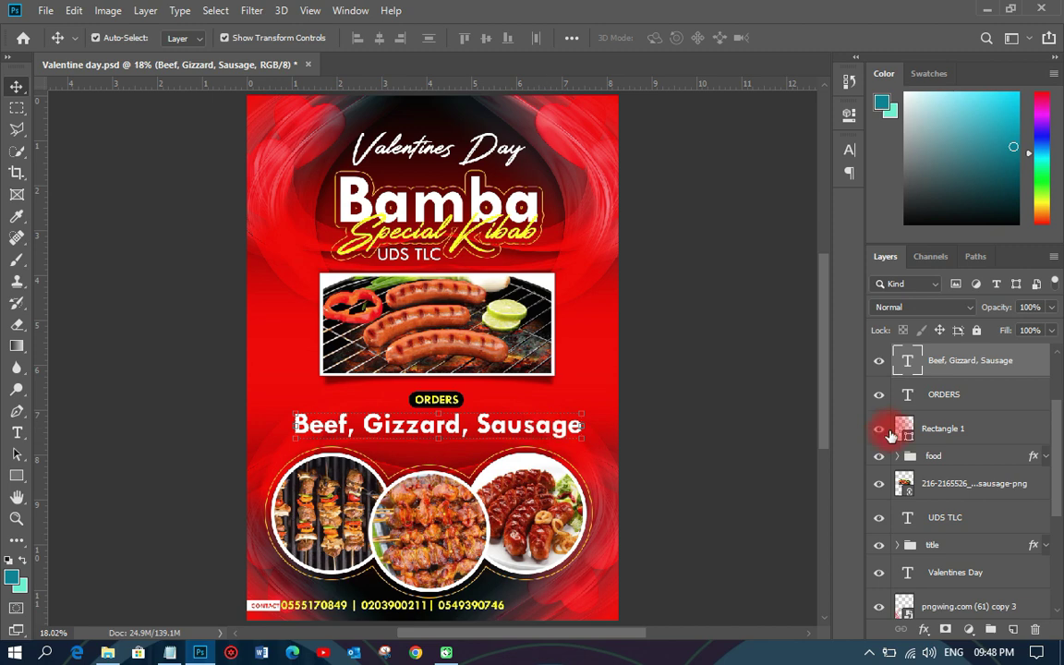
# Move the food group of three round photos up slightly, centre it on the flyer, and save the document
pyautogui.click(933, 457)
pyautogui.moveTo(553, 511); pyautogui.dragTo(555, 501)
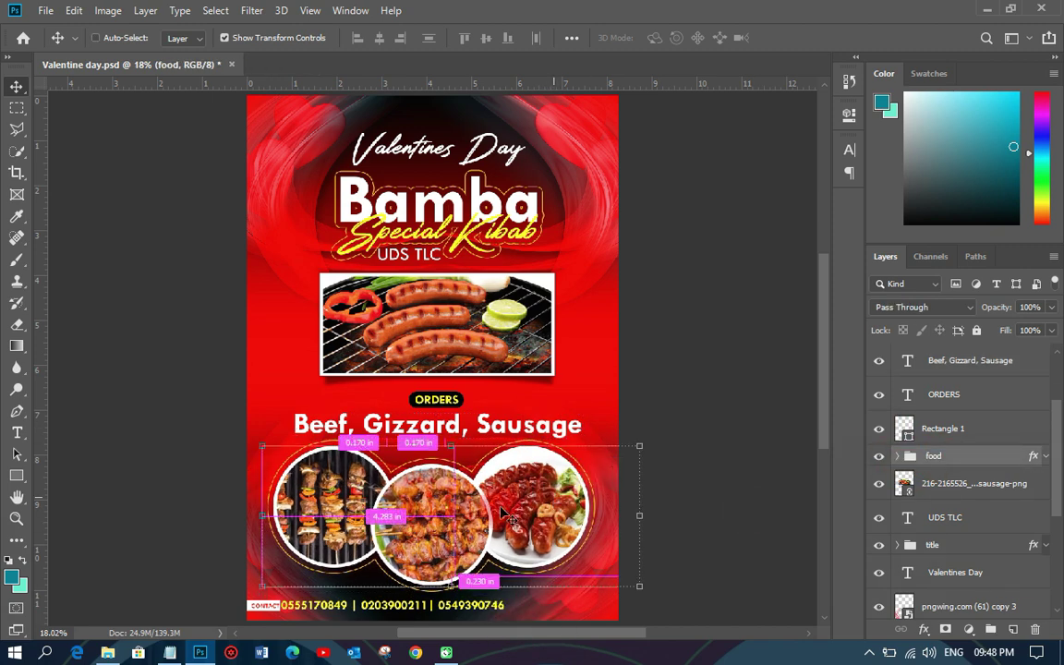
pyautogui.keyDown('ctrl'); pyautogui.click(157, 453); pyautogui.keyUp('ctrl')
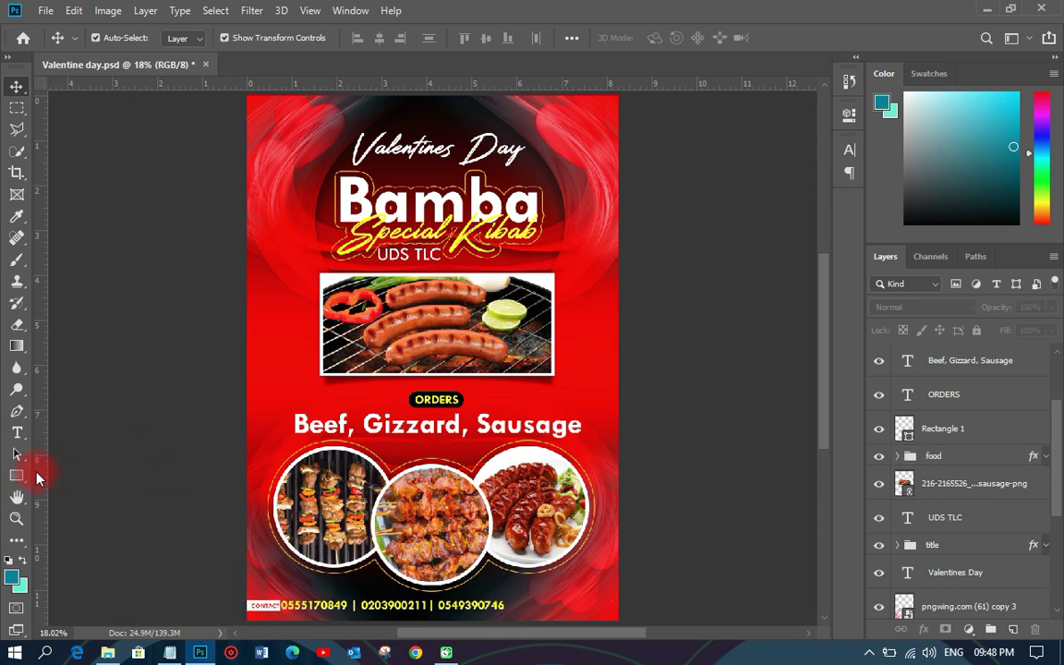
pyautogui.scroll(-1, 389, 470)
pyautogui.hotkey('ctrl', 's')
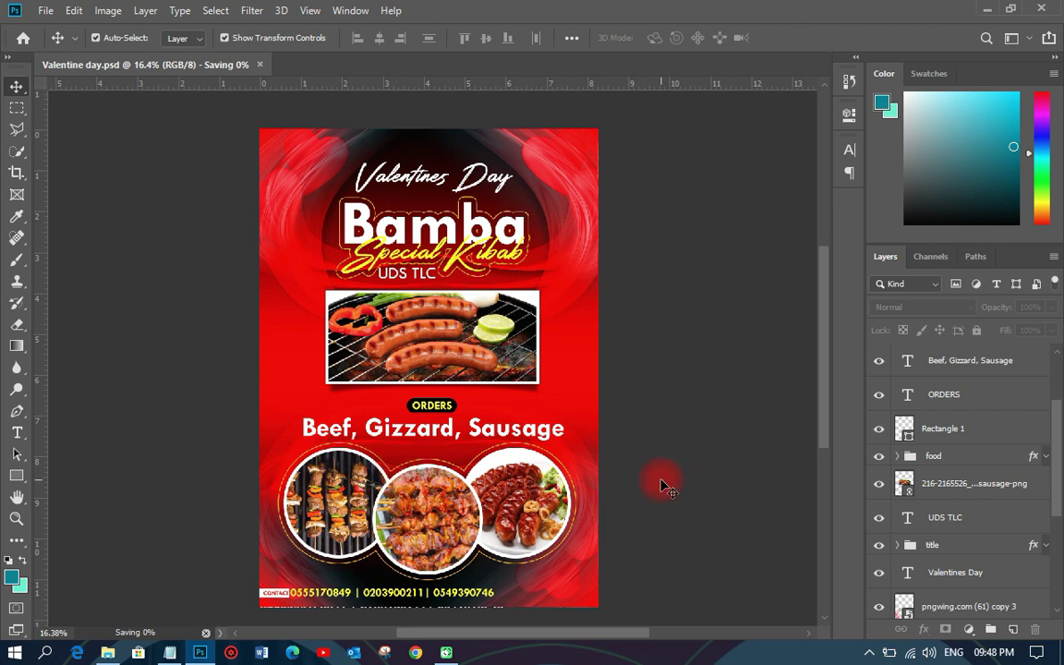
# Draw a palm-leaf custom shape about 1194 by 948 px over the left side of the sausage photo
pyautogui.press('u')
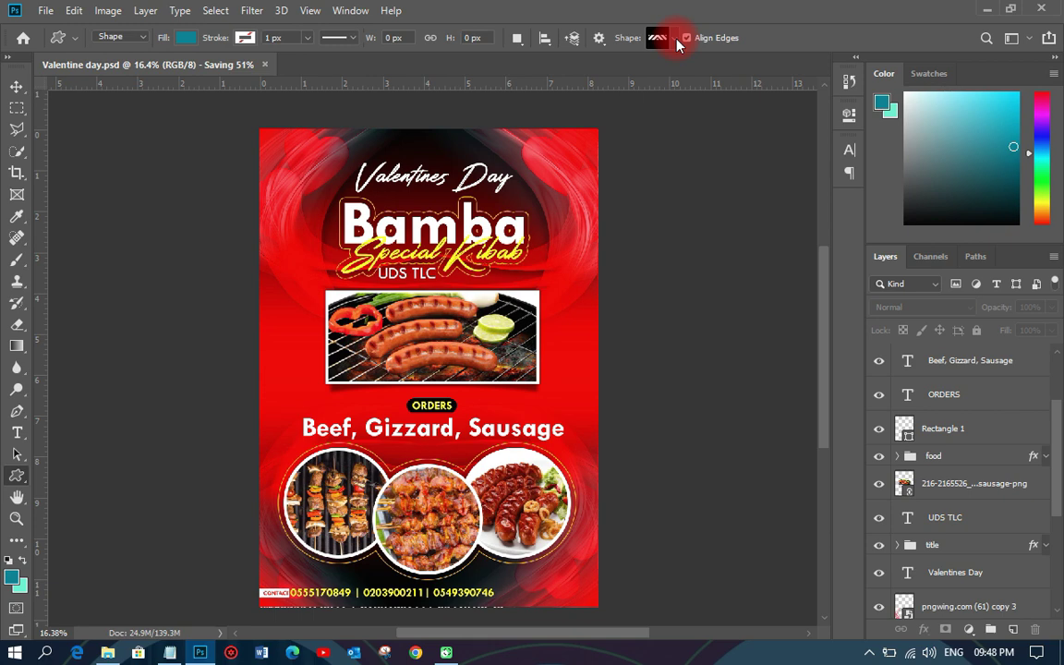
pyautogui.click(676, 40)
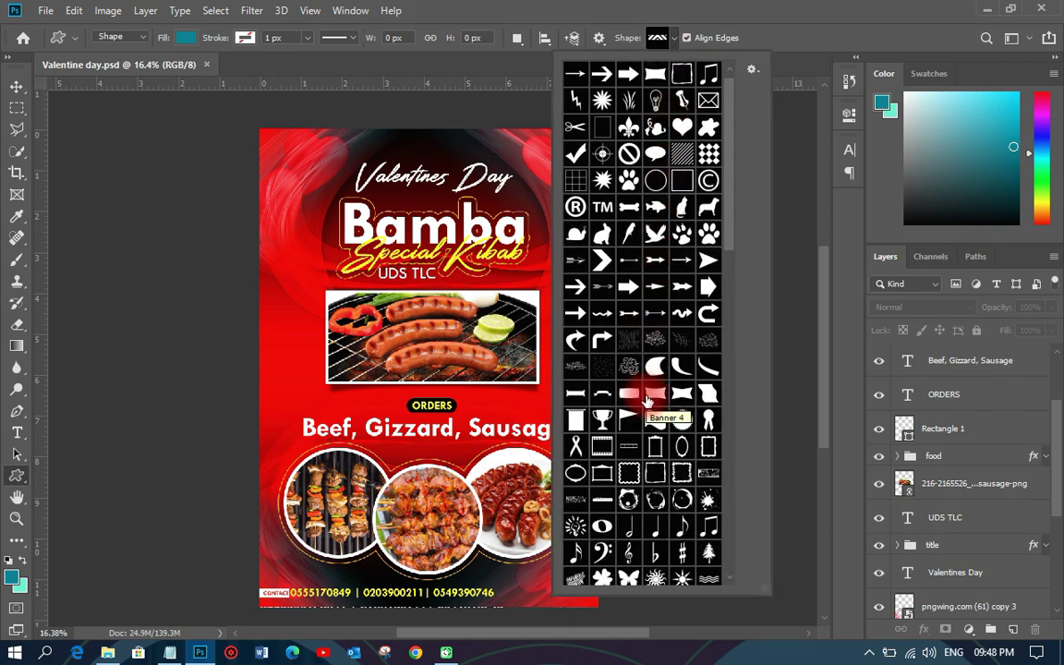
pyautogui.scroll(-3, 647, 404)
pyautogui.click(578, 514)
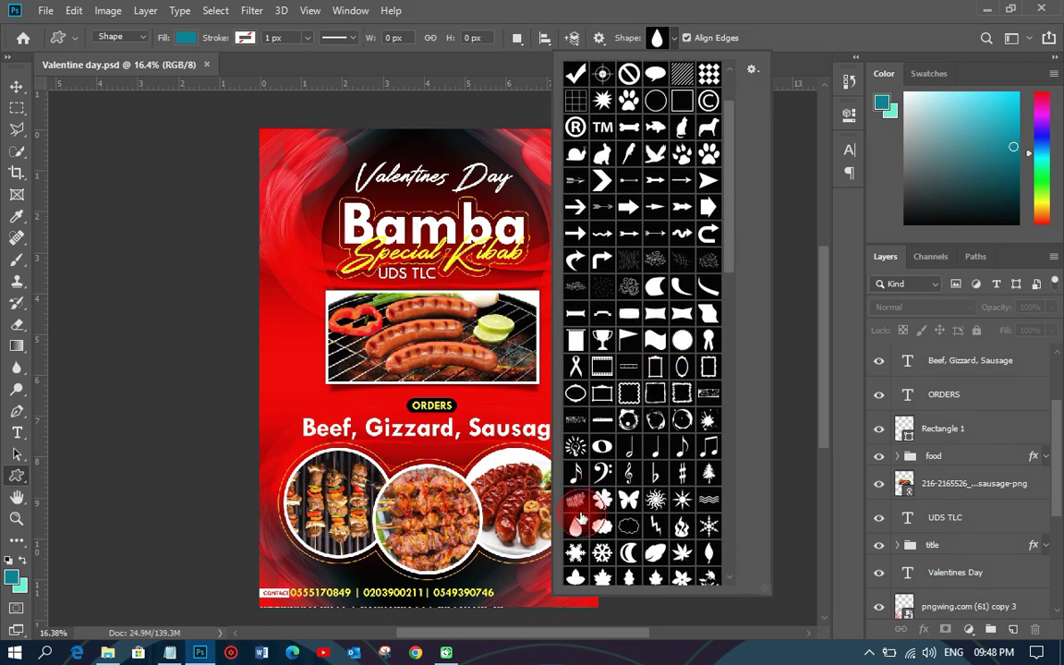
pyautogui.click(726, 8)
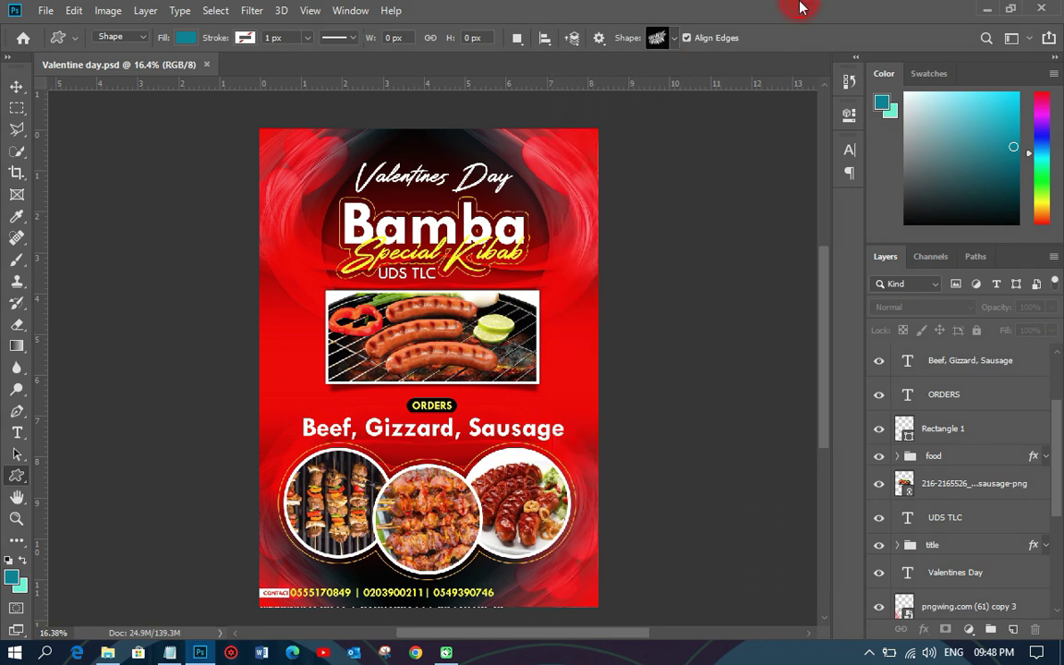
pyautogui.moveTo(299, 370); pyautogui.dragTo(388, 443)
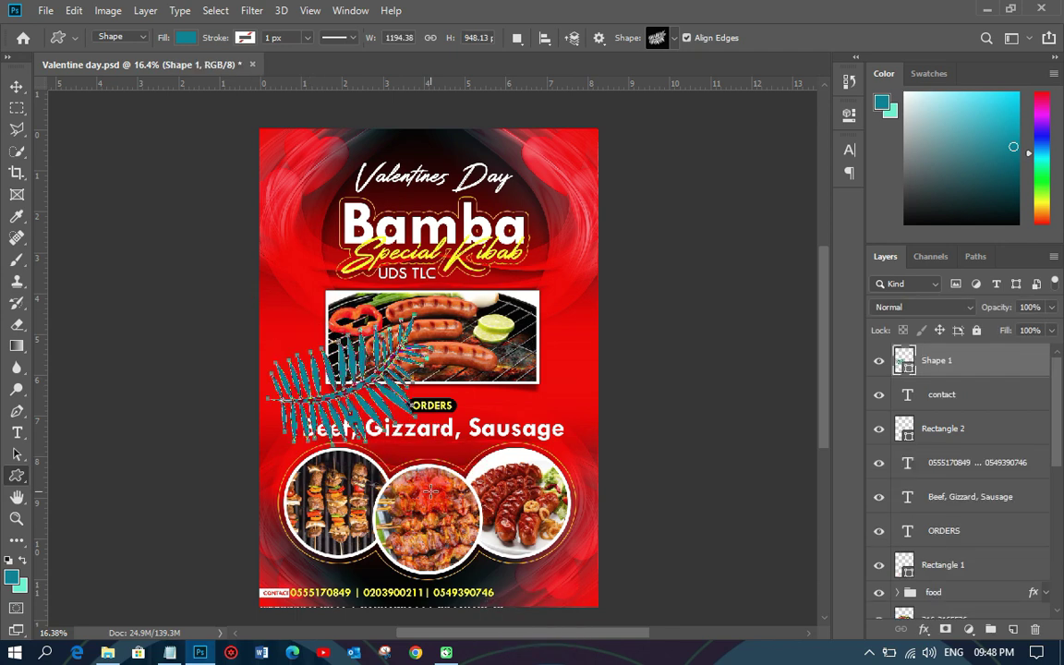
# Recolour the palm-leaf shape white ffffff
pyautogui.doubleClick(904, 361)
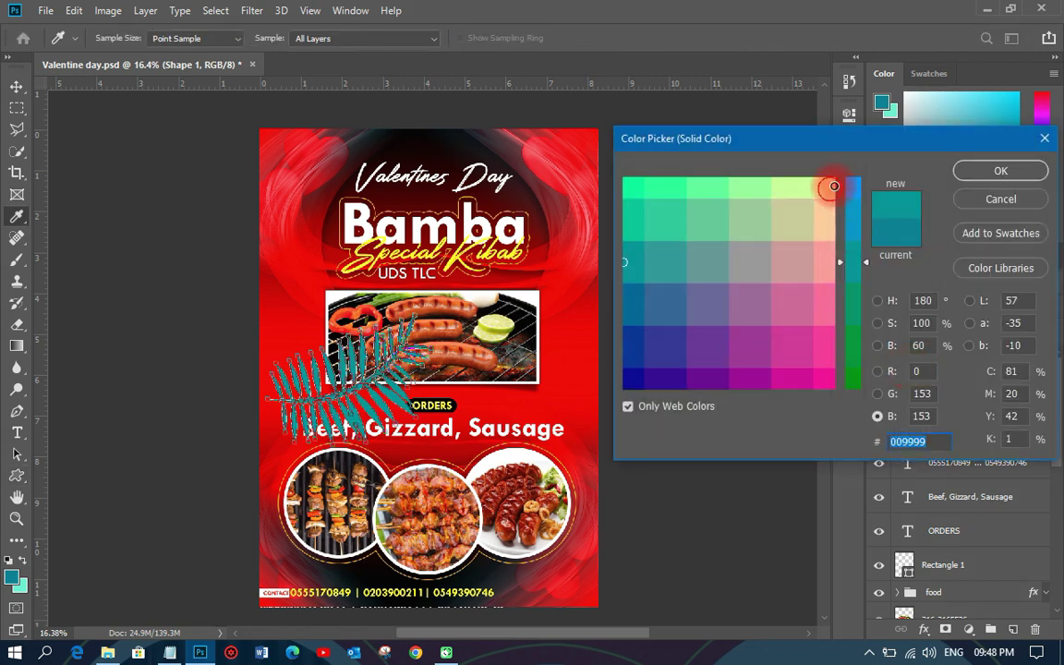
pyautogui.click(829, 185)
pyautogui.click(863, 189)
pyautogui.moveTo(856, 191); pyautogui.dragTo(860, 162)
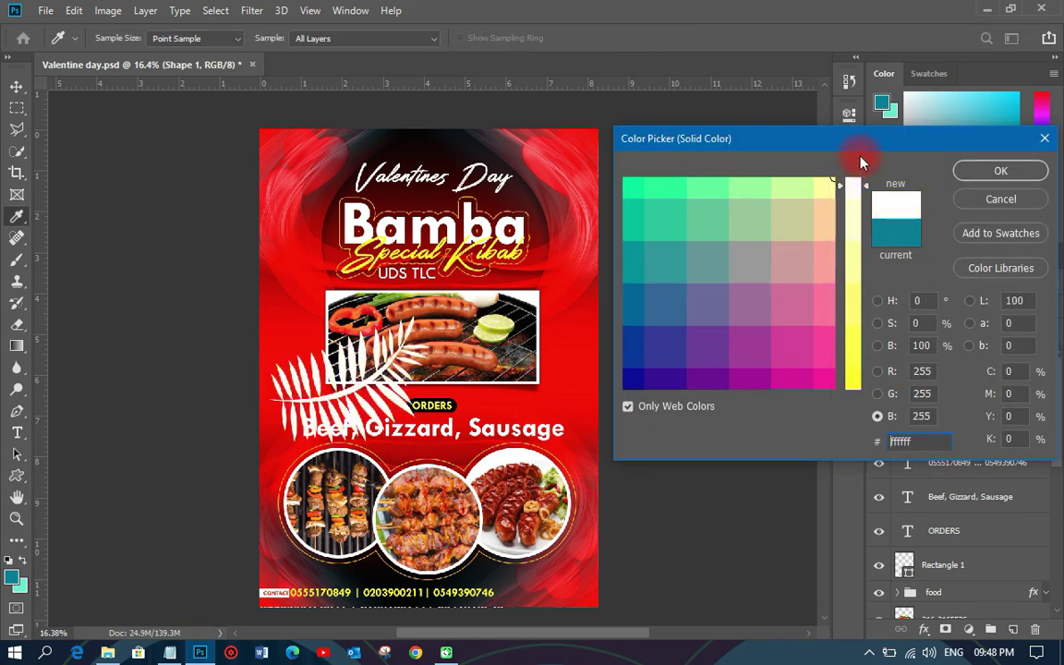
pyautogui.click(976, 171)
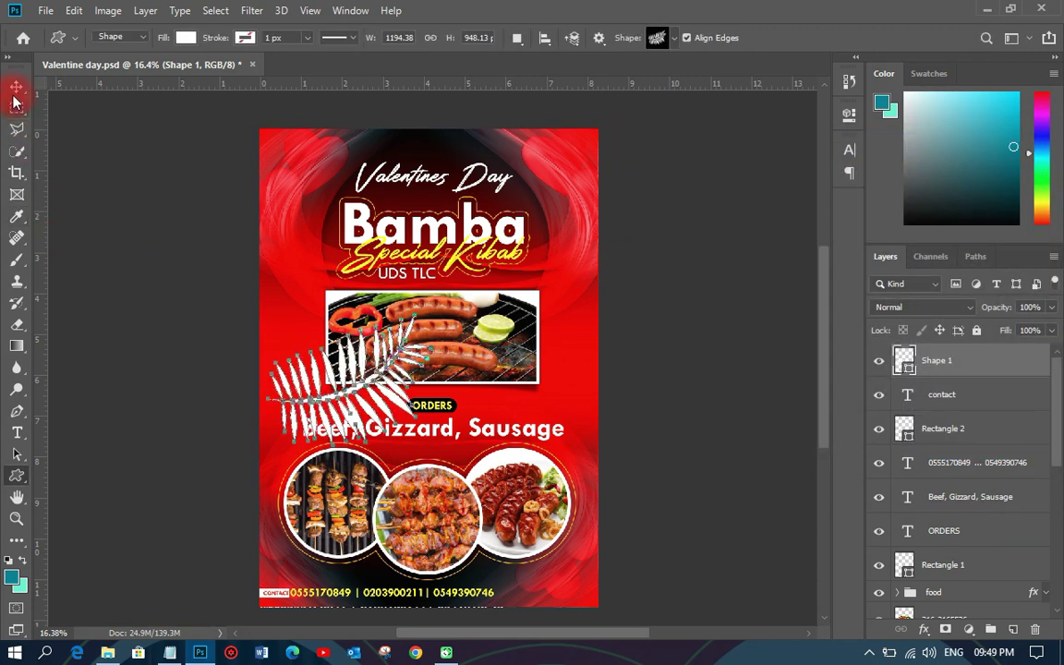
# Move the white palm leaf to the flyer's left edge beside the sausage photo and place a duplicate over the photo's right side
pyautogui.click(16, 87)
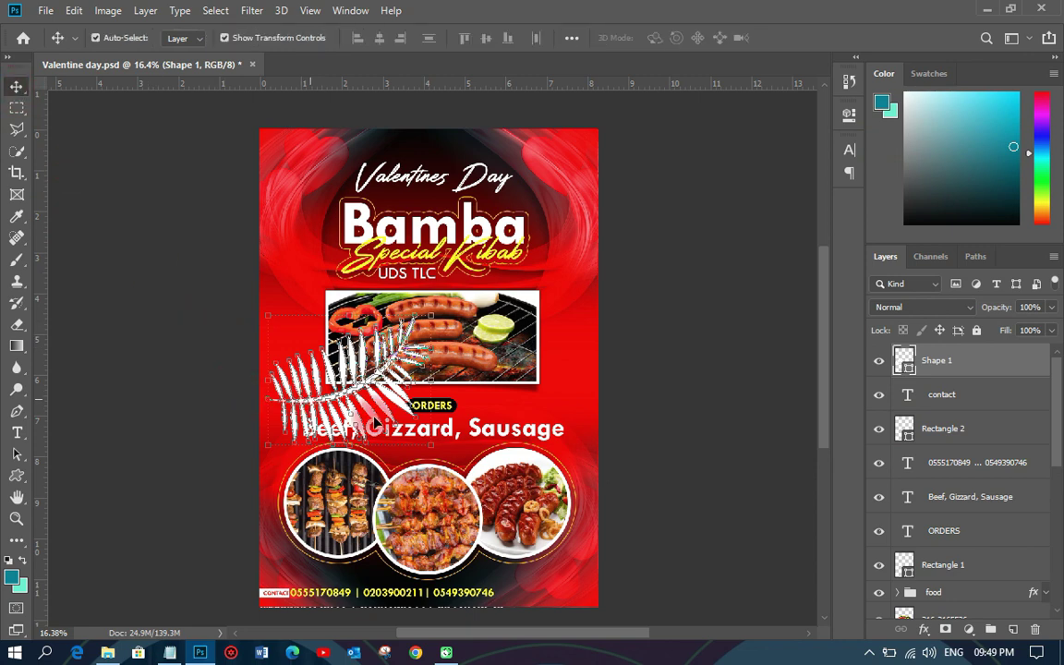
pyautogui.moveTo(573, 397); pyautogui.dragTo(471, 368)
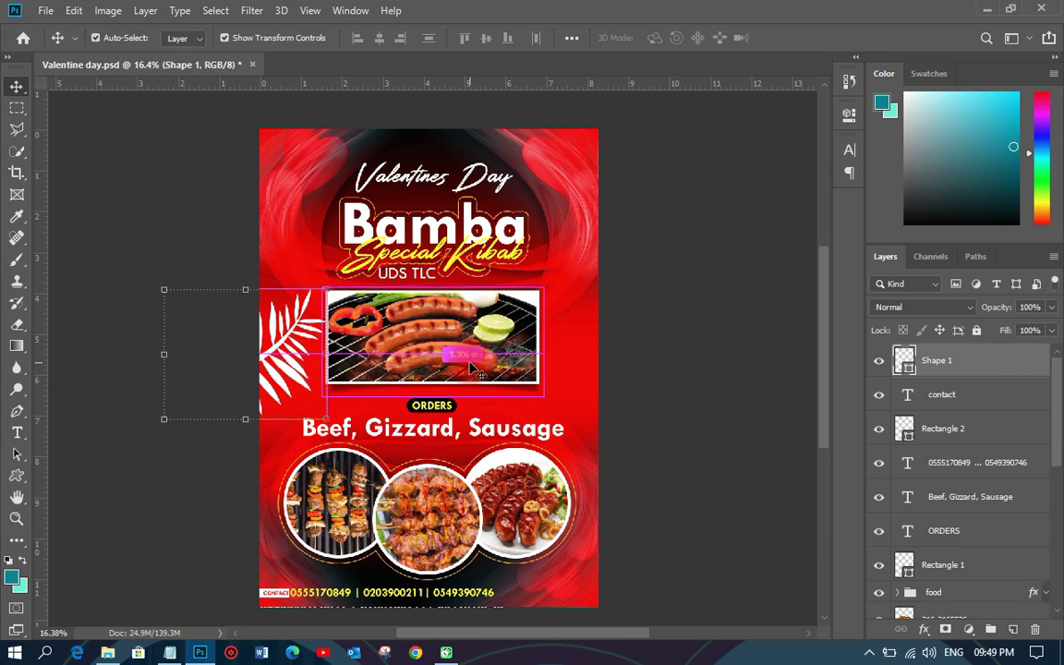
pyautogui.hotkey('ctrl', 'j')
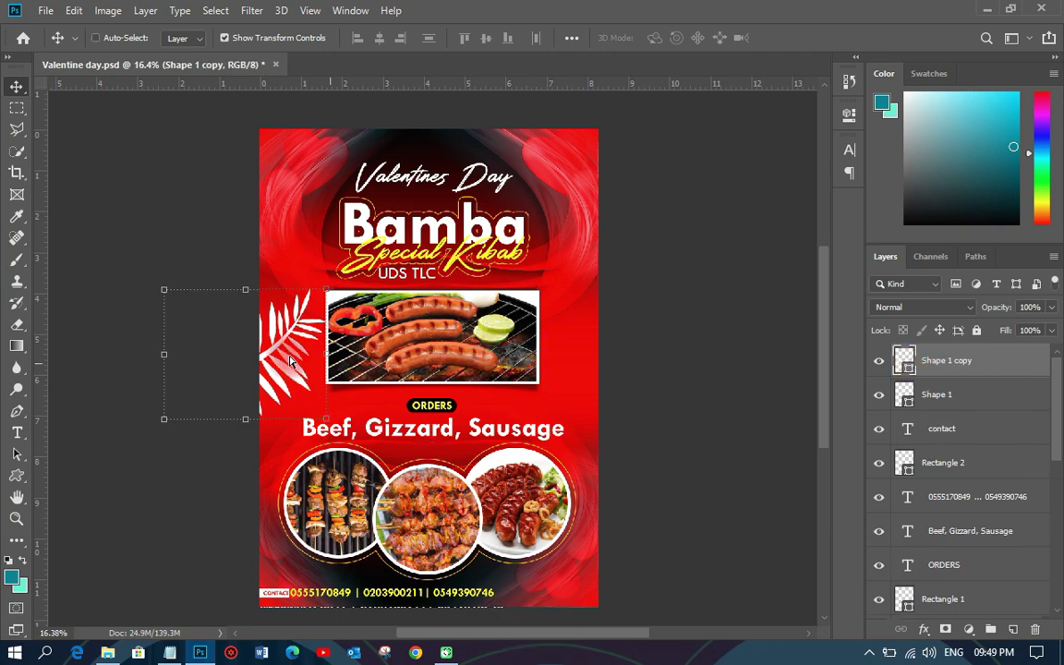
pyautogui.moveTo(416, 365); pyautogui.dragTo(713, 366)
# Flip the duplicate palm leaf horizontally and move it to the flyer's right edge, mirroring the left leaf
pyautogui.hotkey('ctrl', 't')
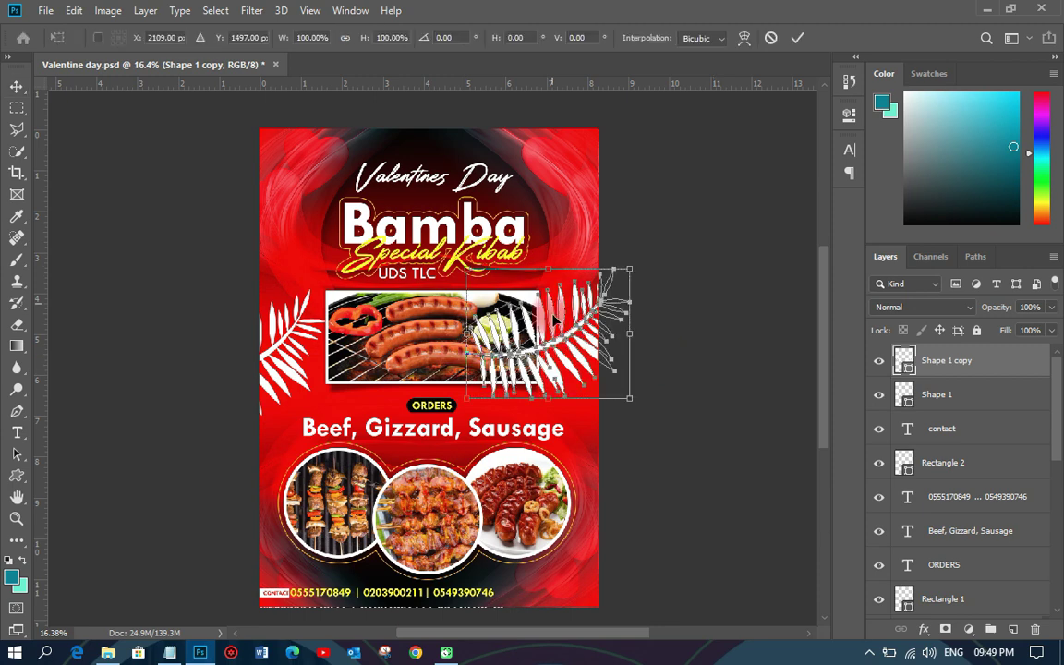
pyautogui.rightClick(552, 318)
pyautogui.click(621, 523)
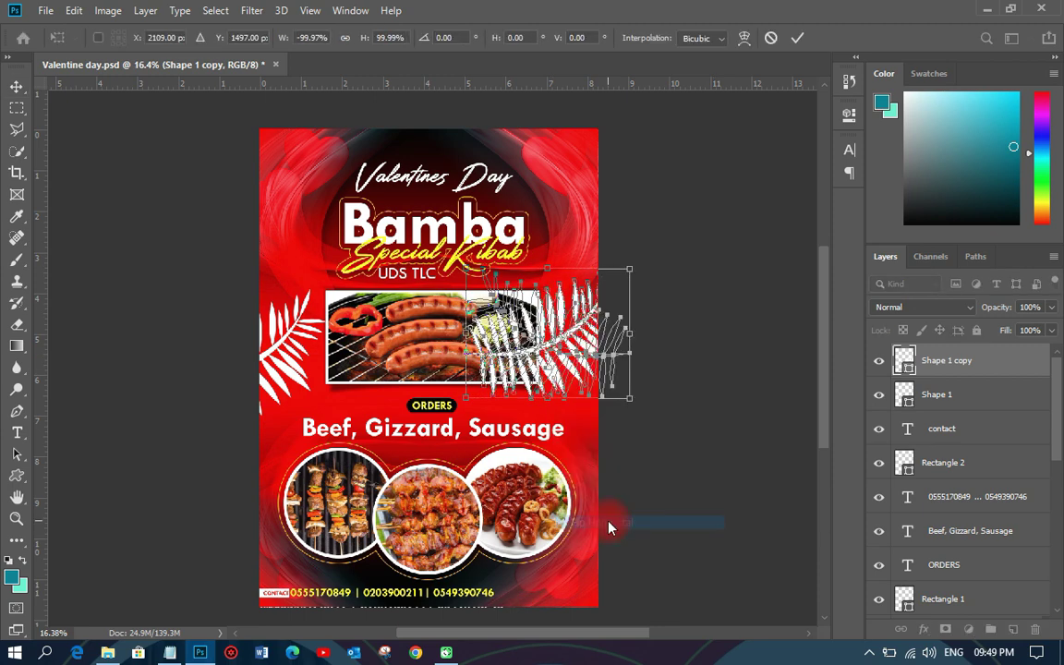
pyautogui.click(807, 44)
pyautogui.moveTo(707, 341); pyautogui.dragTo(784, 364)
# Combine the Shape 1 and Shape 1 copy leaf layers into one smart object
pyautogui.keyDown('shift'); pyautogui.click(969, 397); pyautogui.keyUp('shift')
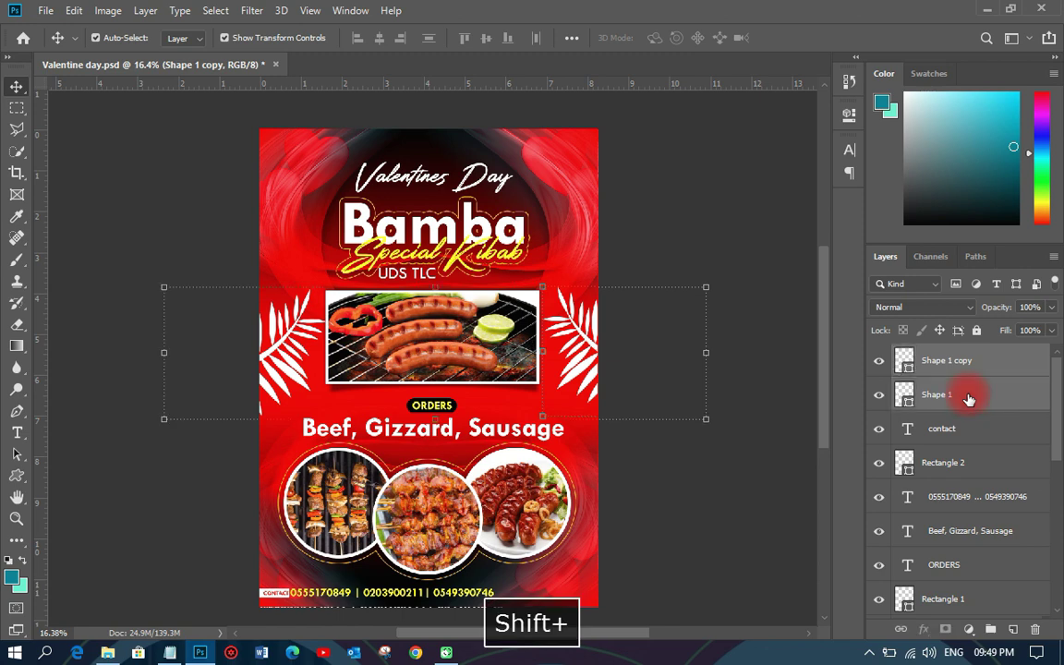
pyautogui.rightClick(969, 398)
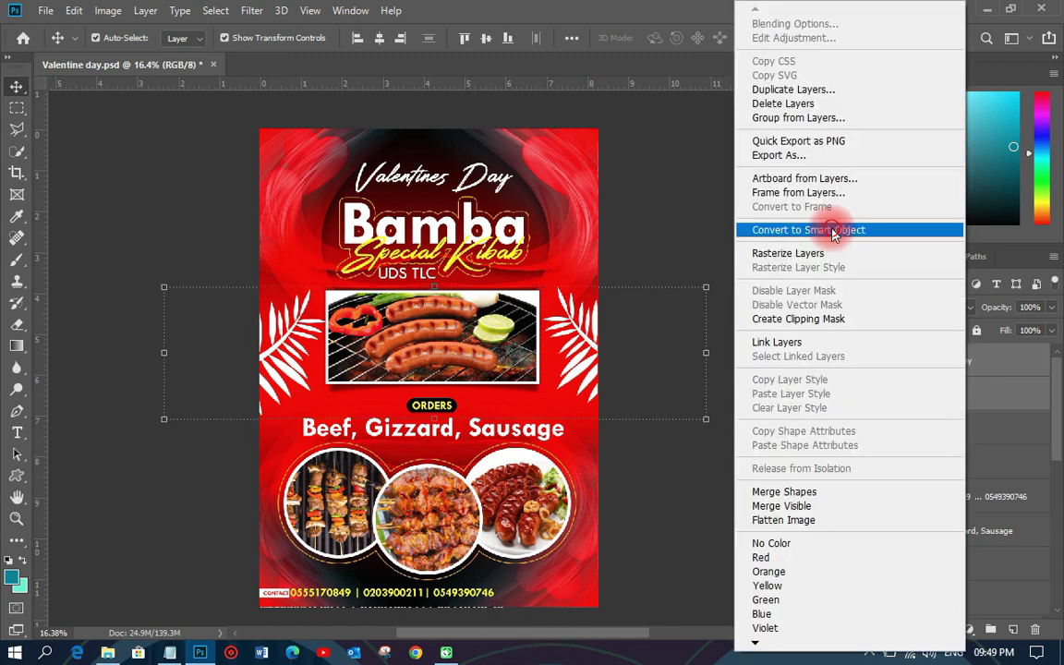
pyautogui.click(832, 231)
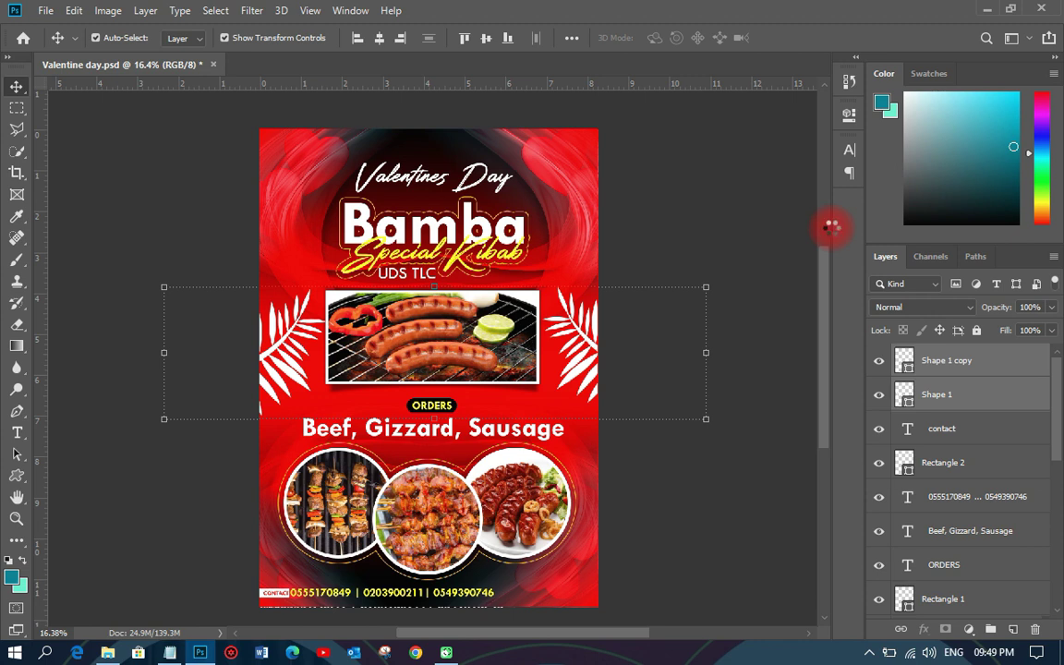
pyautogui.hotkey('ctrl', 'e')
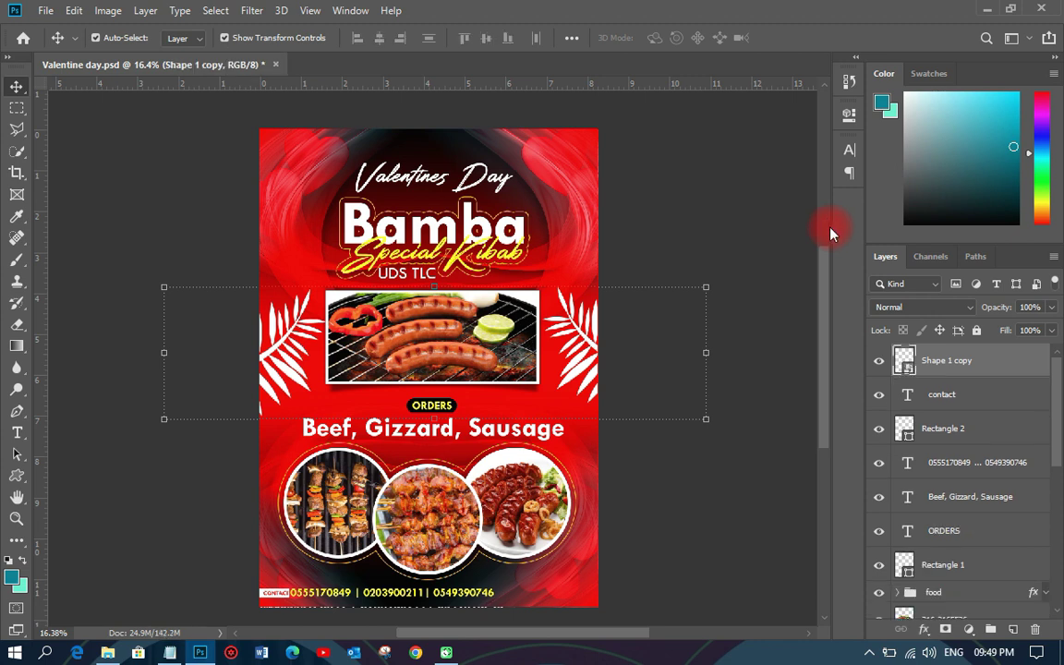
# Apply a Gaussian Blur with a radius of 33.2 pixels to the combined palm-leaf smart object
pyautogui.click(254, 11)
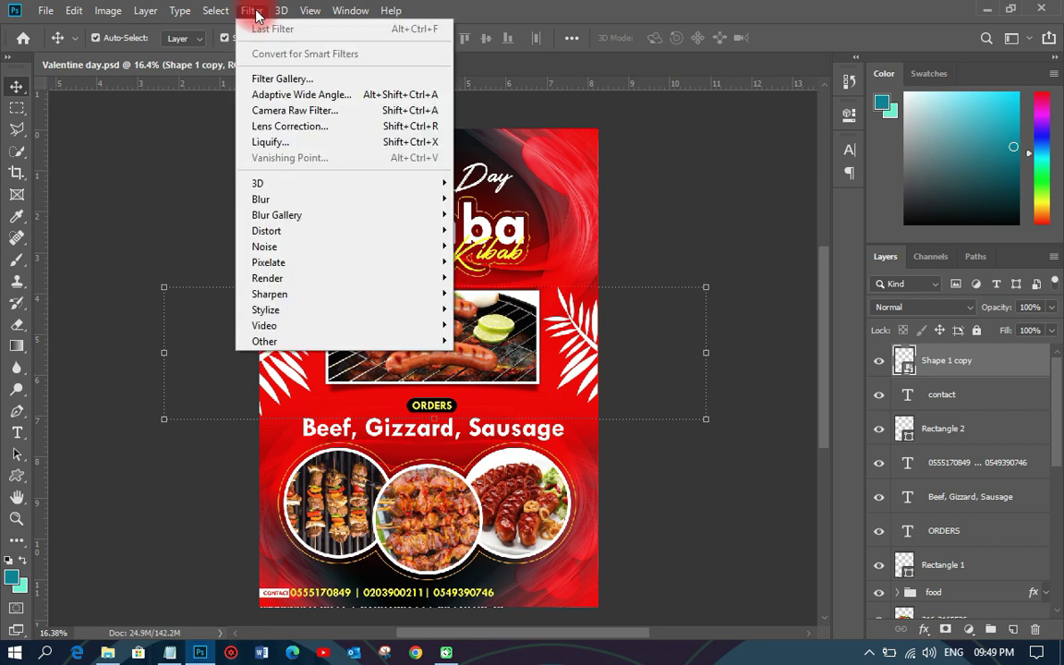
pyautogui.moveTo(278, 206)
pyautogui.click(498, 262)
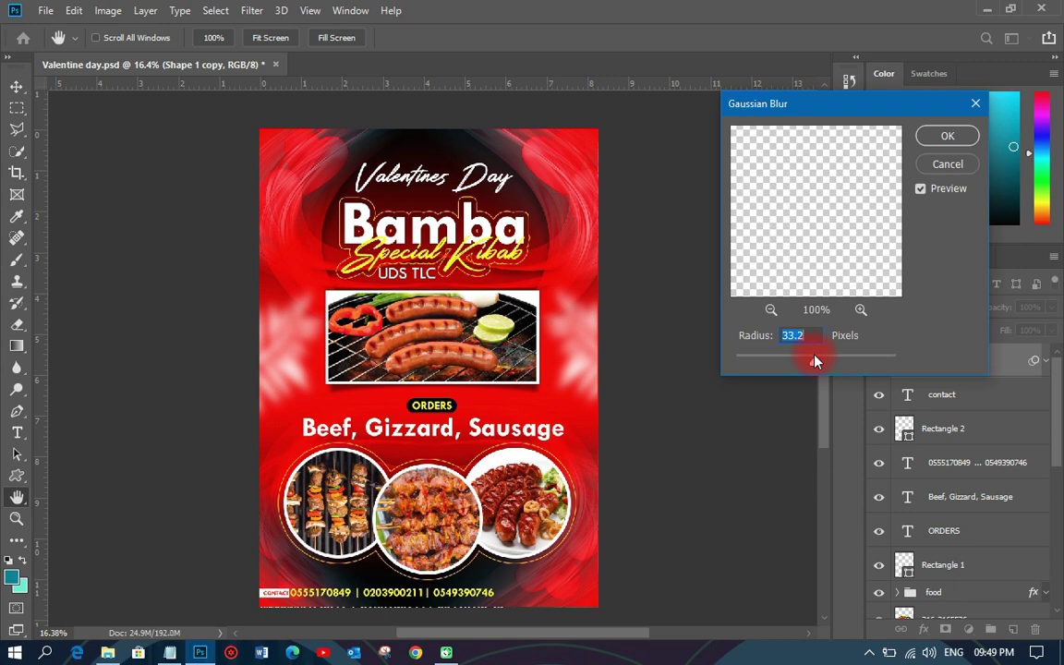
pyautogui.click(935, 146)
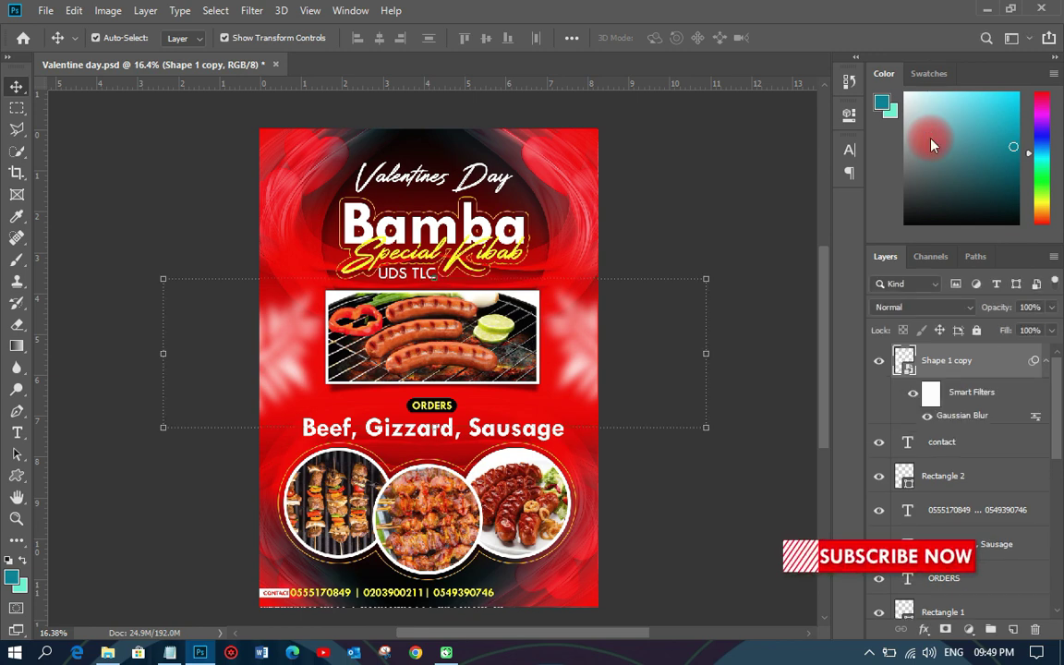
pyautogui.click(730, 196)
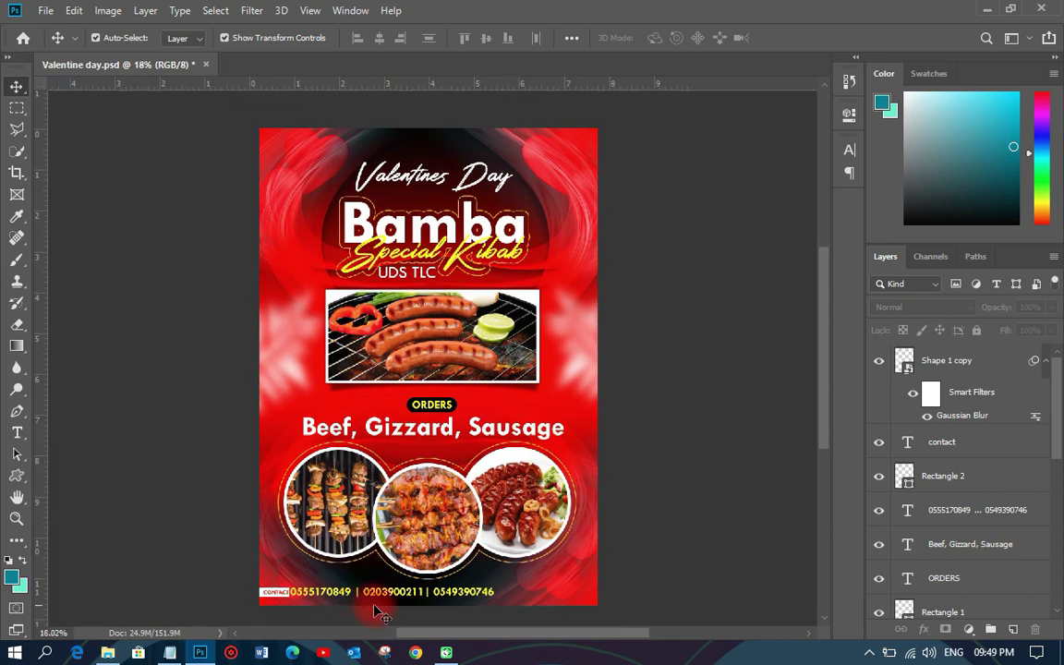
# Recolour the phone-number text line beside the CONTACT label white ffffff
pyautogui.scroll(3, 360, 614)
pyautogui.scroll(2, 380, 608)
pyautogui.click(403, 572)
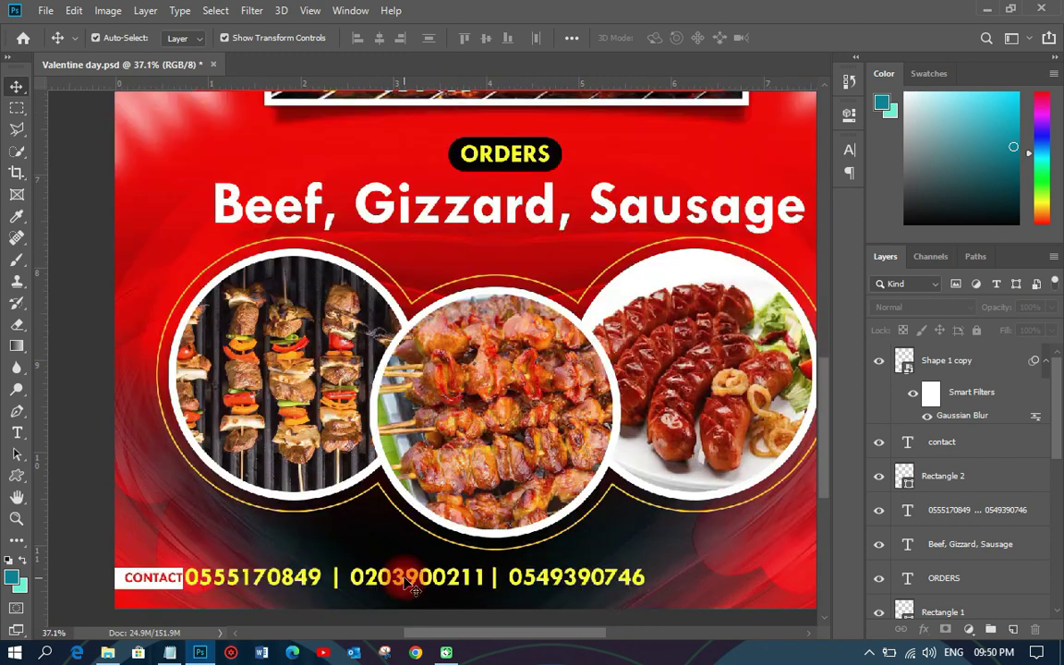
pyautogui.click(849, 149)
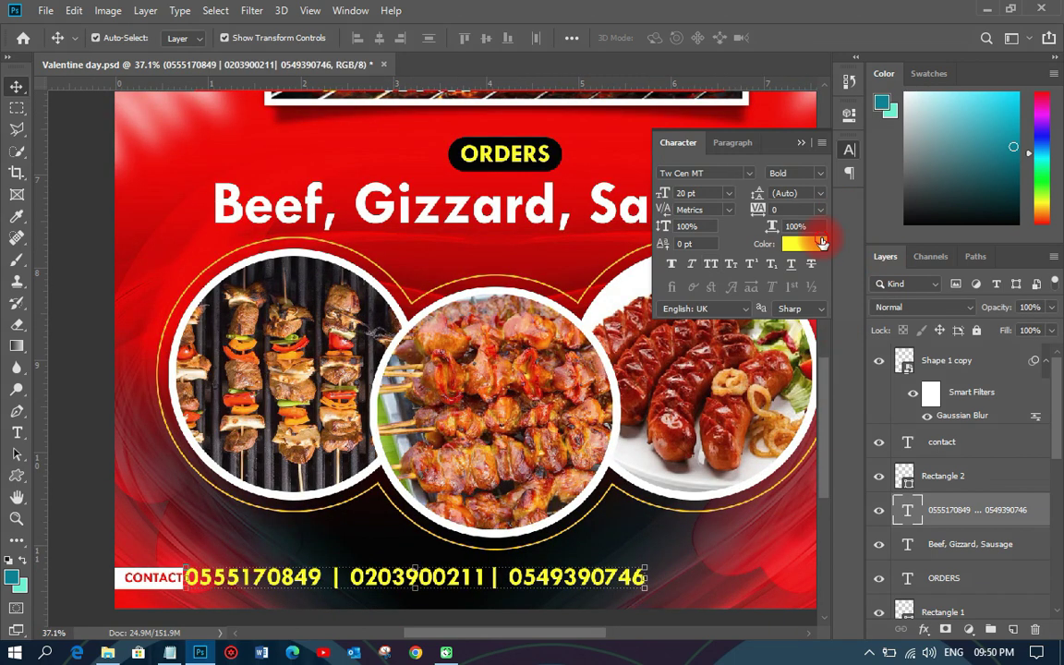
pyautogui.click(818, 242)
pyautogui.write('cccccc')
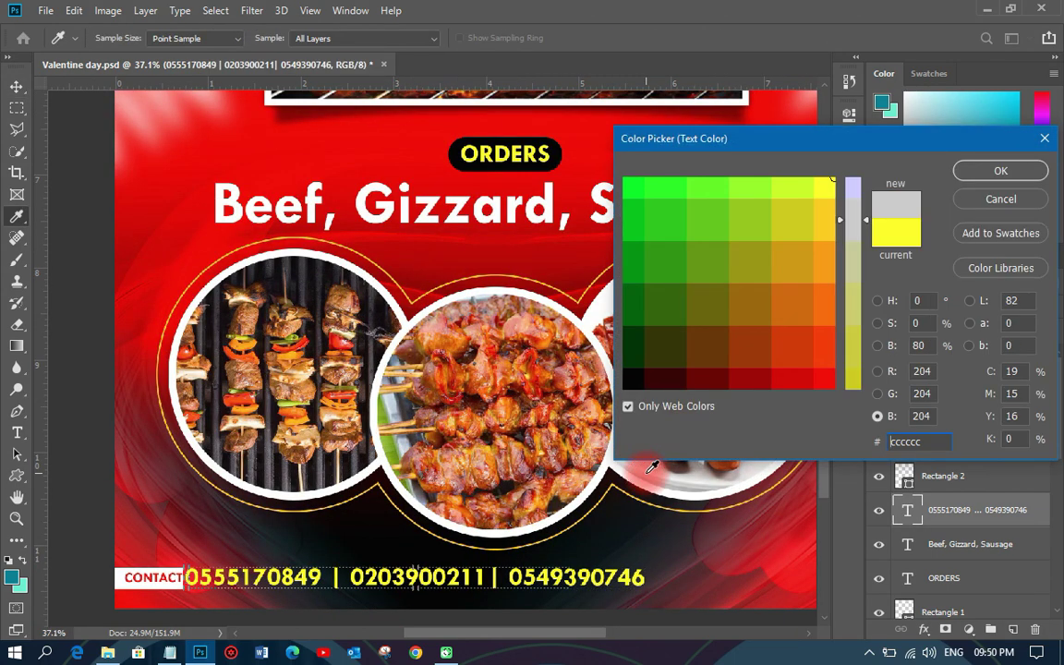
pyautogui.click(832, 184)
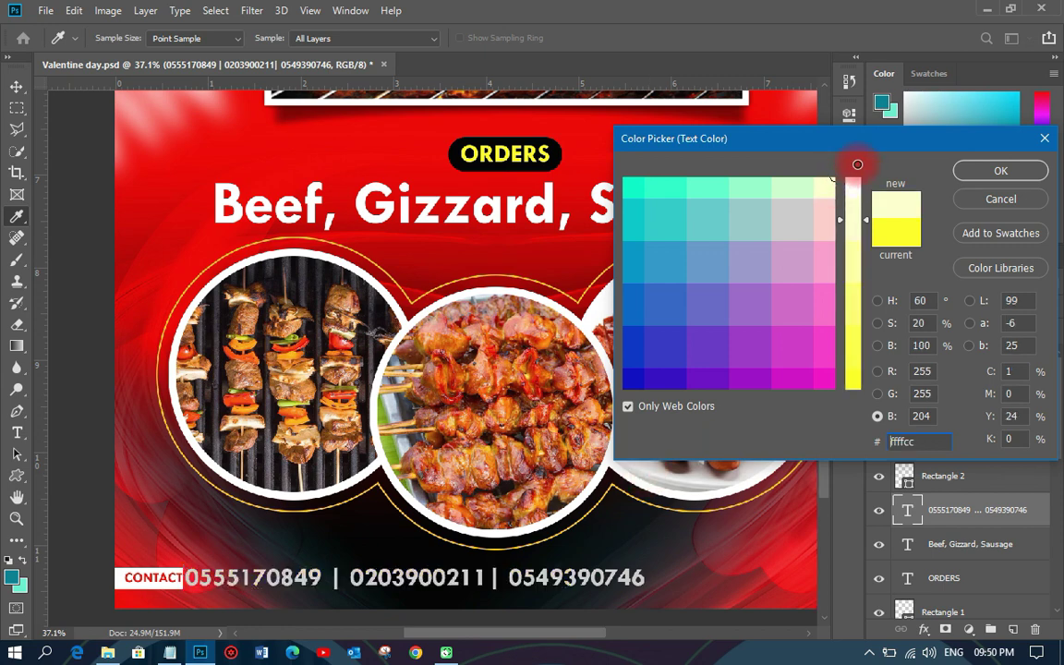
pyautogui.moveTo(858, 195); pyautogui.dragTo(862, 169)
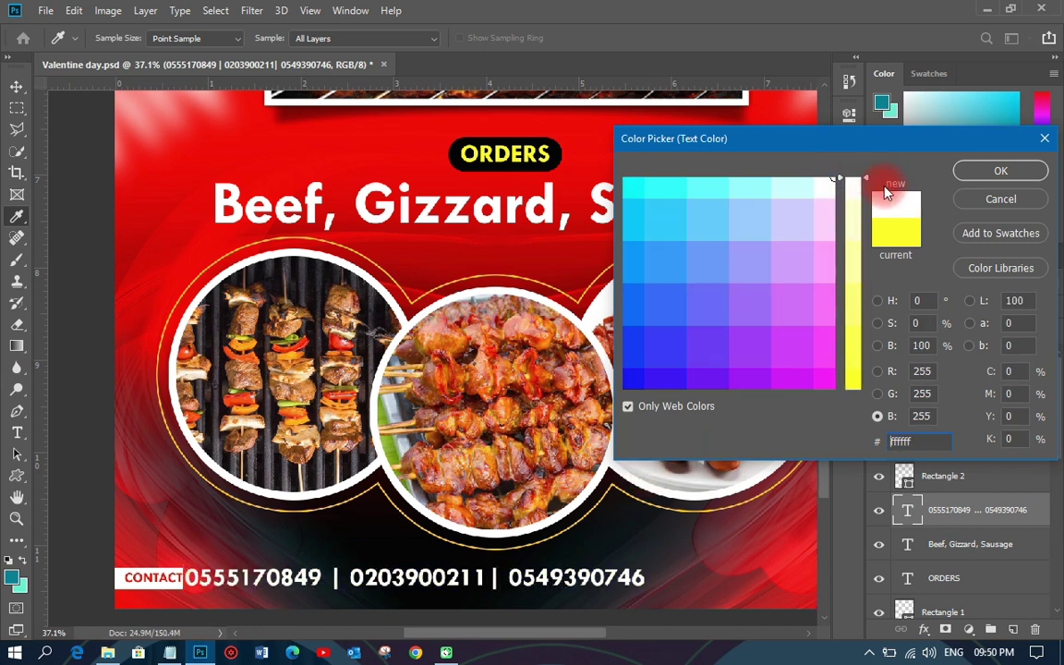
pyautogui.press('Return')
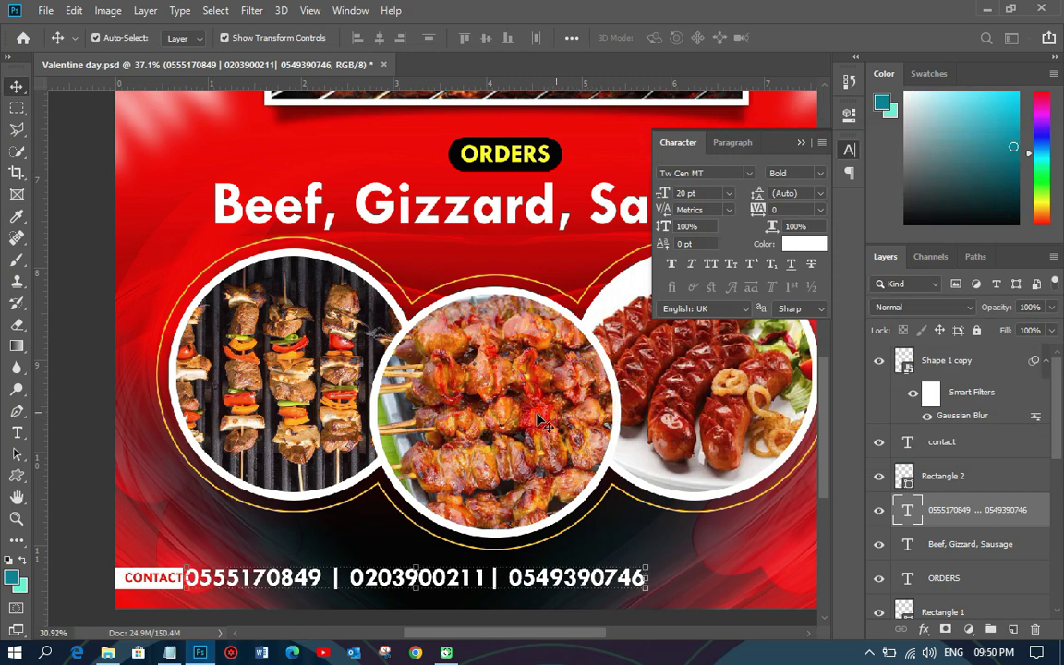
pyautogui.scroll(-6, 482, 370)
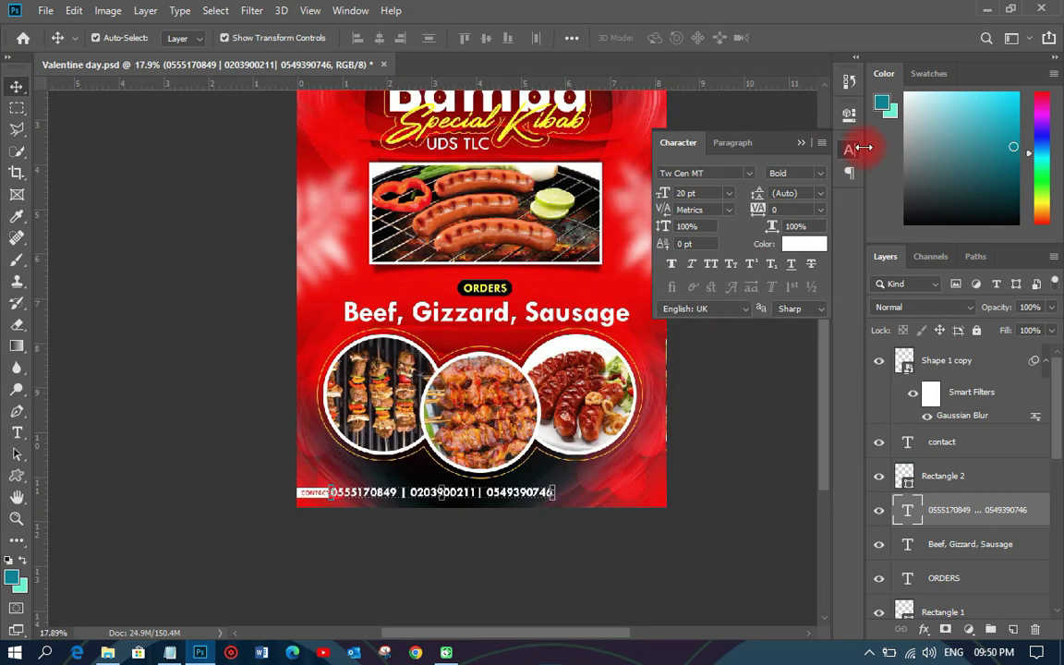
pyautogui.click(863, 148)
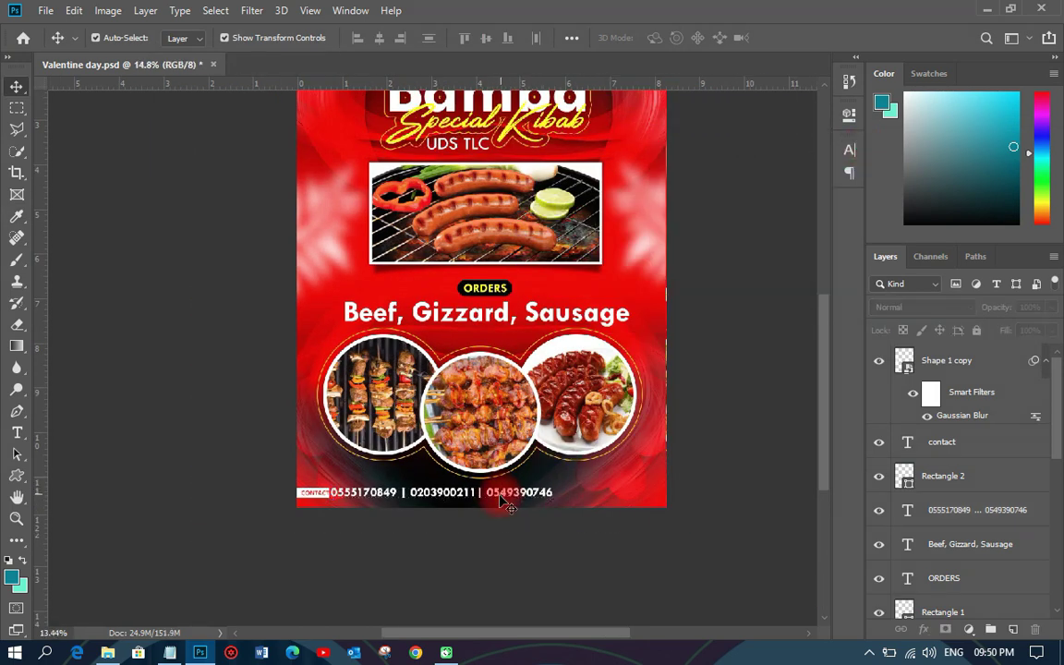
# Group all layers from the leaf smart object down to Gradient Fill 1, leaving out the Background
pyautogui.scroll(-2, 517, 480)
pyautogui.scroll(2, 665, 466)
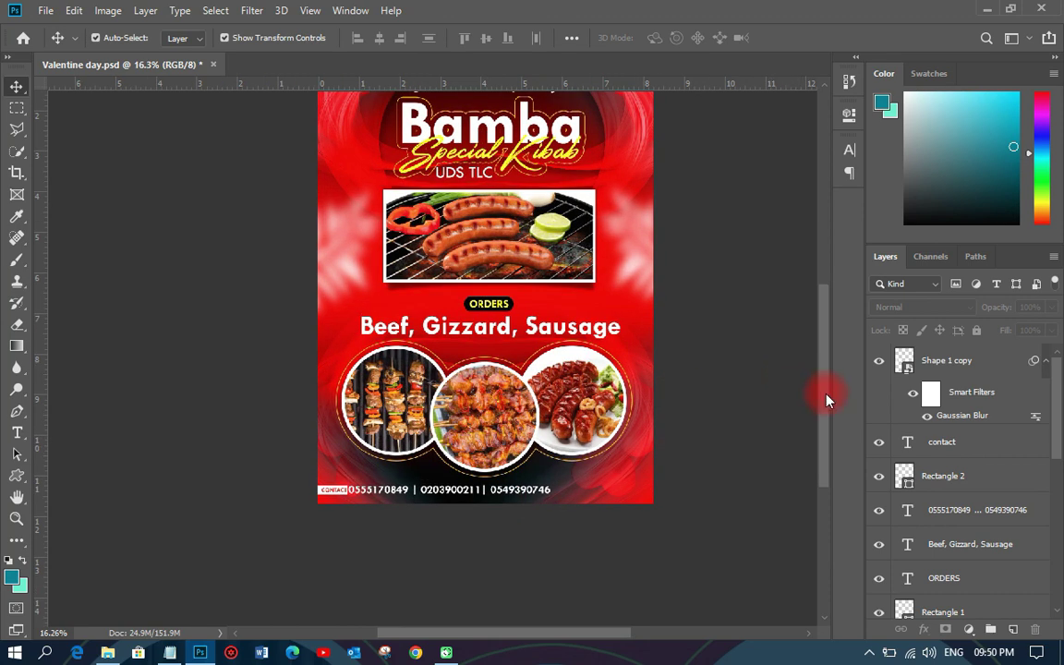
pyautogui.scroll(3, 823, 337)
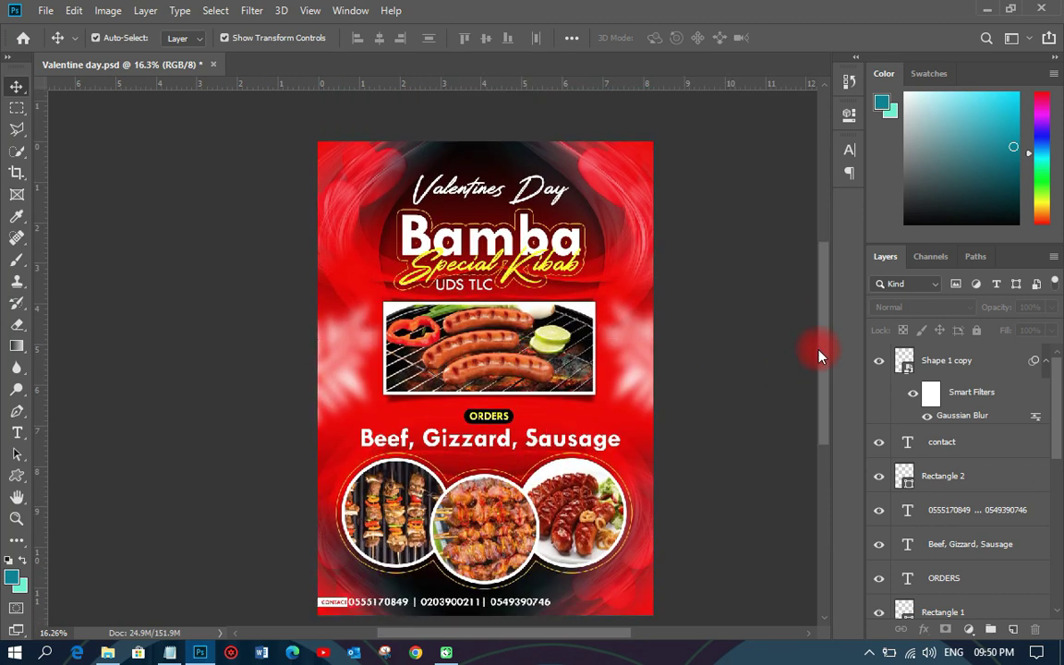
pyautogui.hotkey('ctrl', '0')
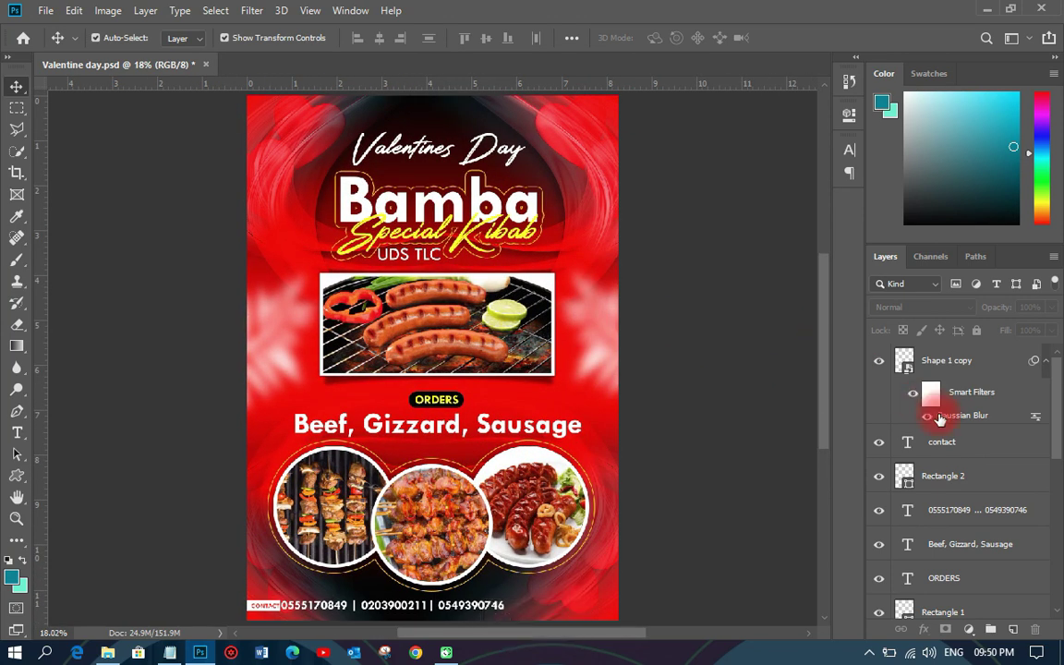
pyautogui.click(958, 375)
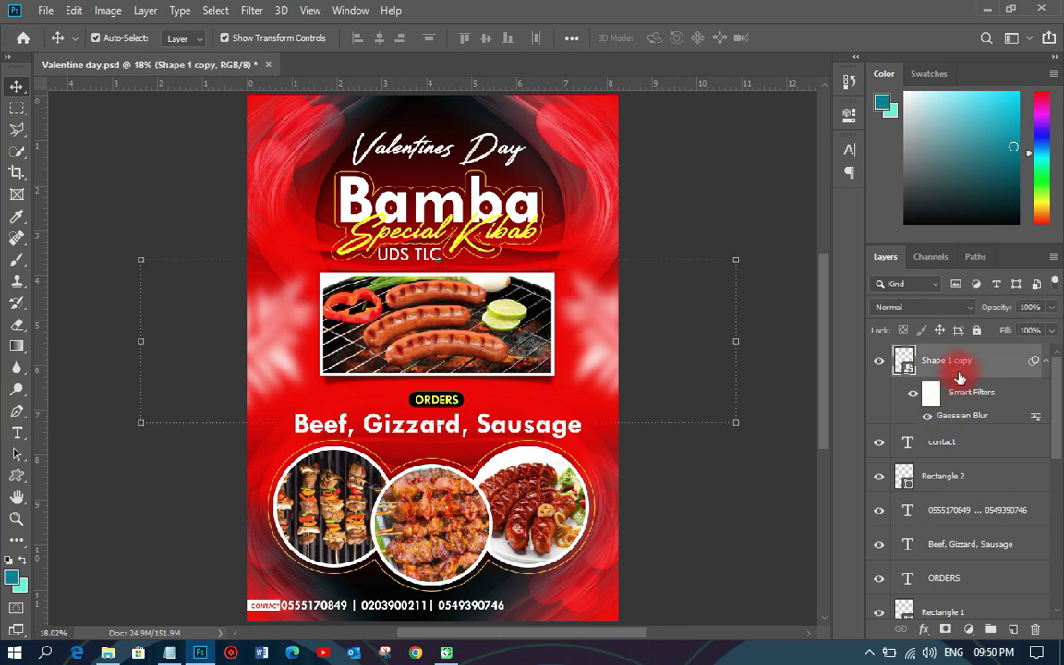
pyautogui.scroll(-5, 957, 383)
pyautogui.keyDown('shift'); pyautogui.click(967, 578); pyautogui.keyUp('shift')
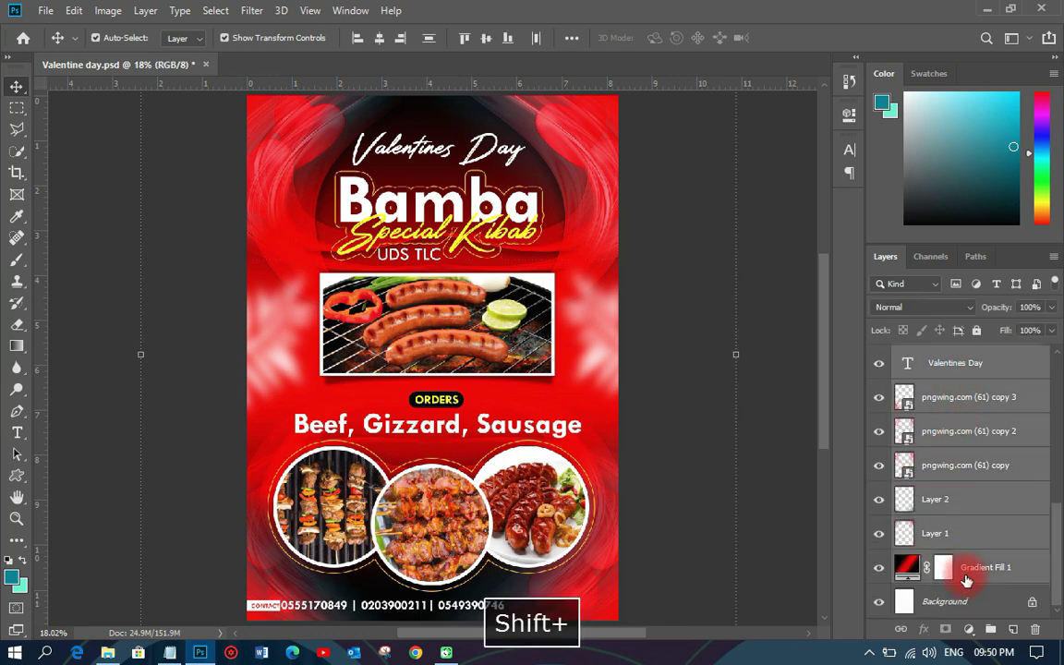
pyautogui.press('ctrl')
pyautogui.hotkey('ctrl', 'g')
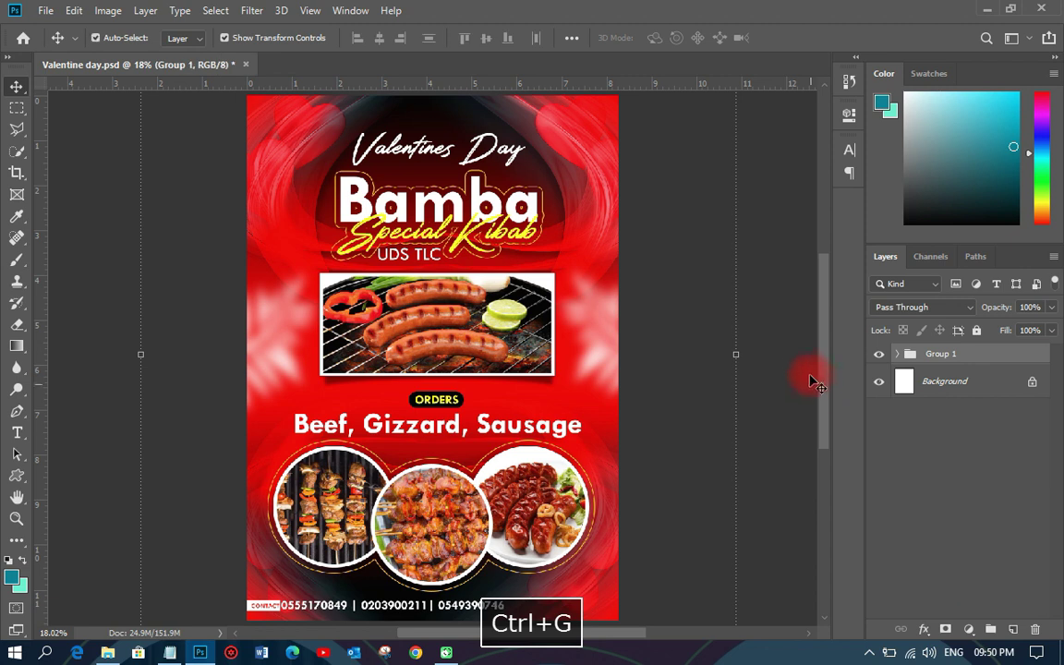
# Stamp all visible layers into a new merged layer above Group 1 and hide Group 1
pyautogui.click(941, 357)
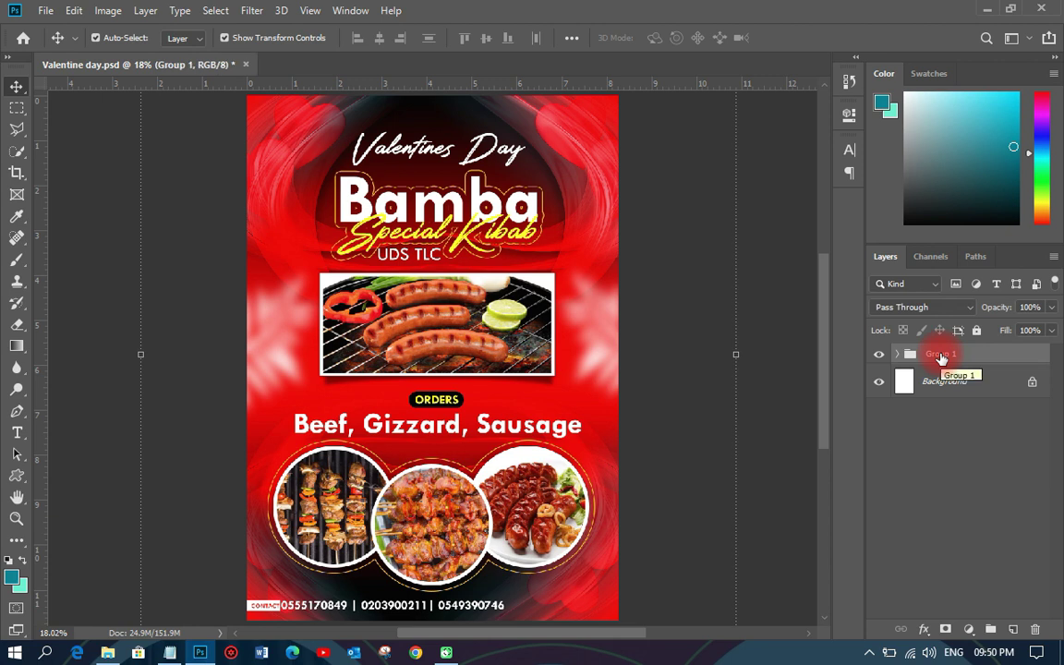
pyautogui.press('ctrl')
pyautogui.hotkey('ctrl', 'alt', 'shift', 'e')
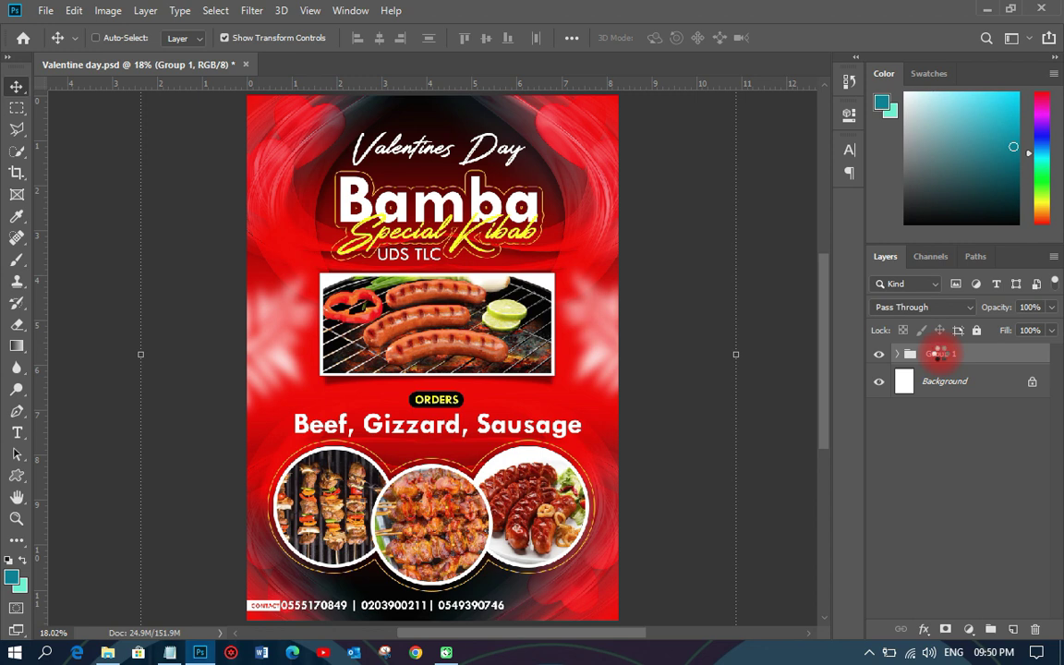
pyautogui.hotkey('ctrl', 'shift', 'alt', 'e')
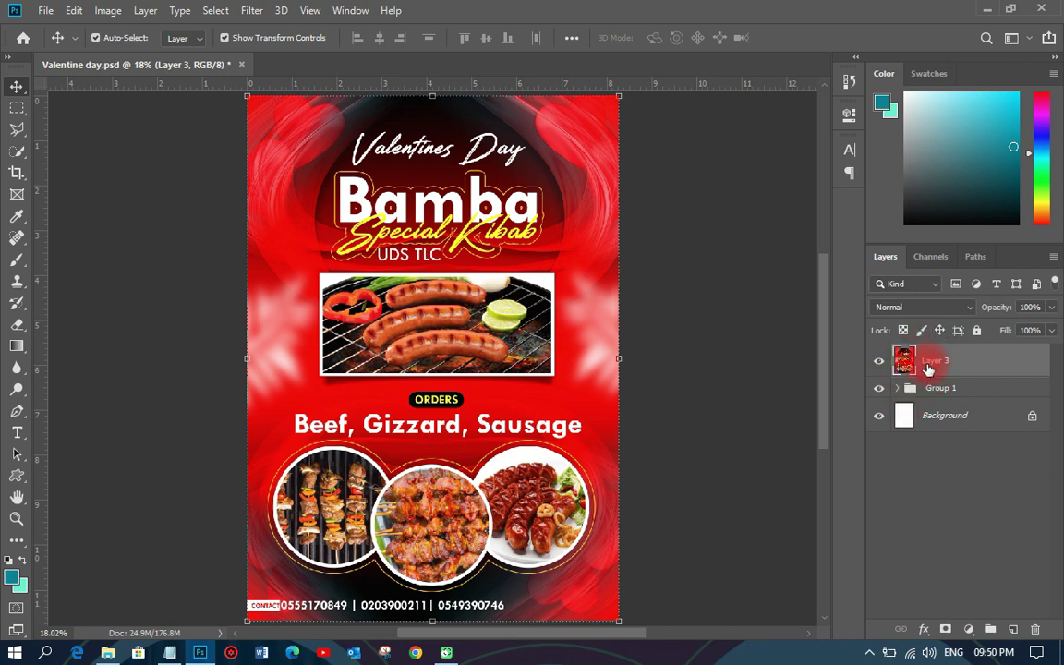
pyautogui.click(879, 392)
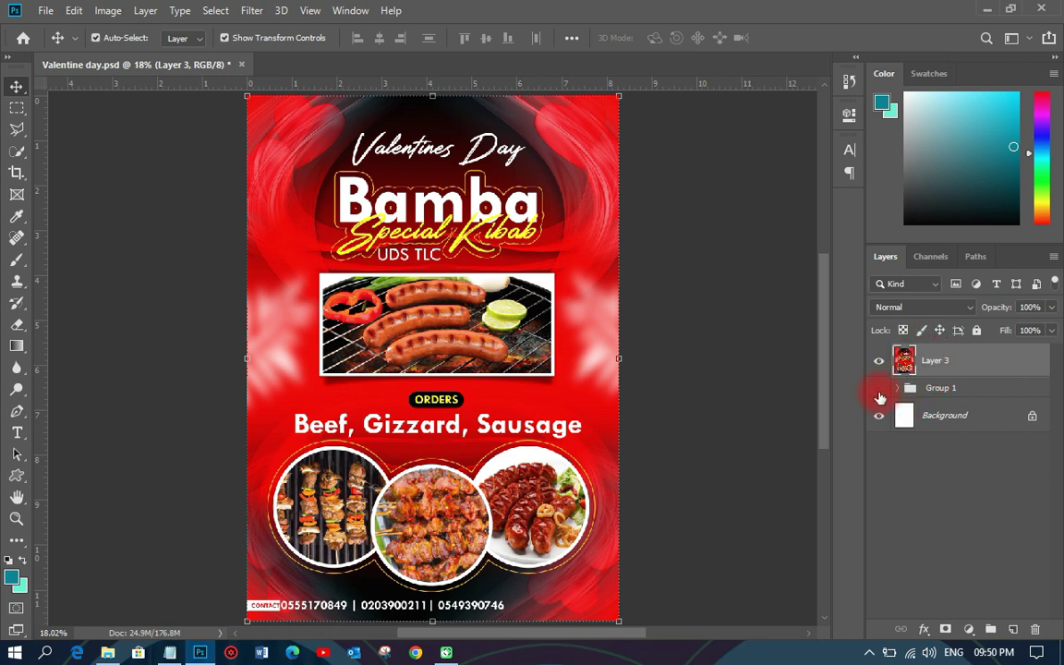